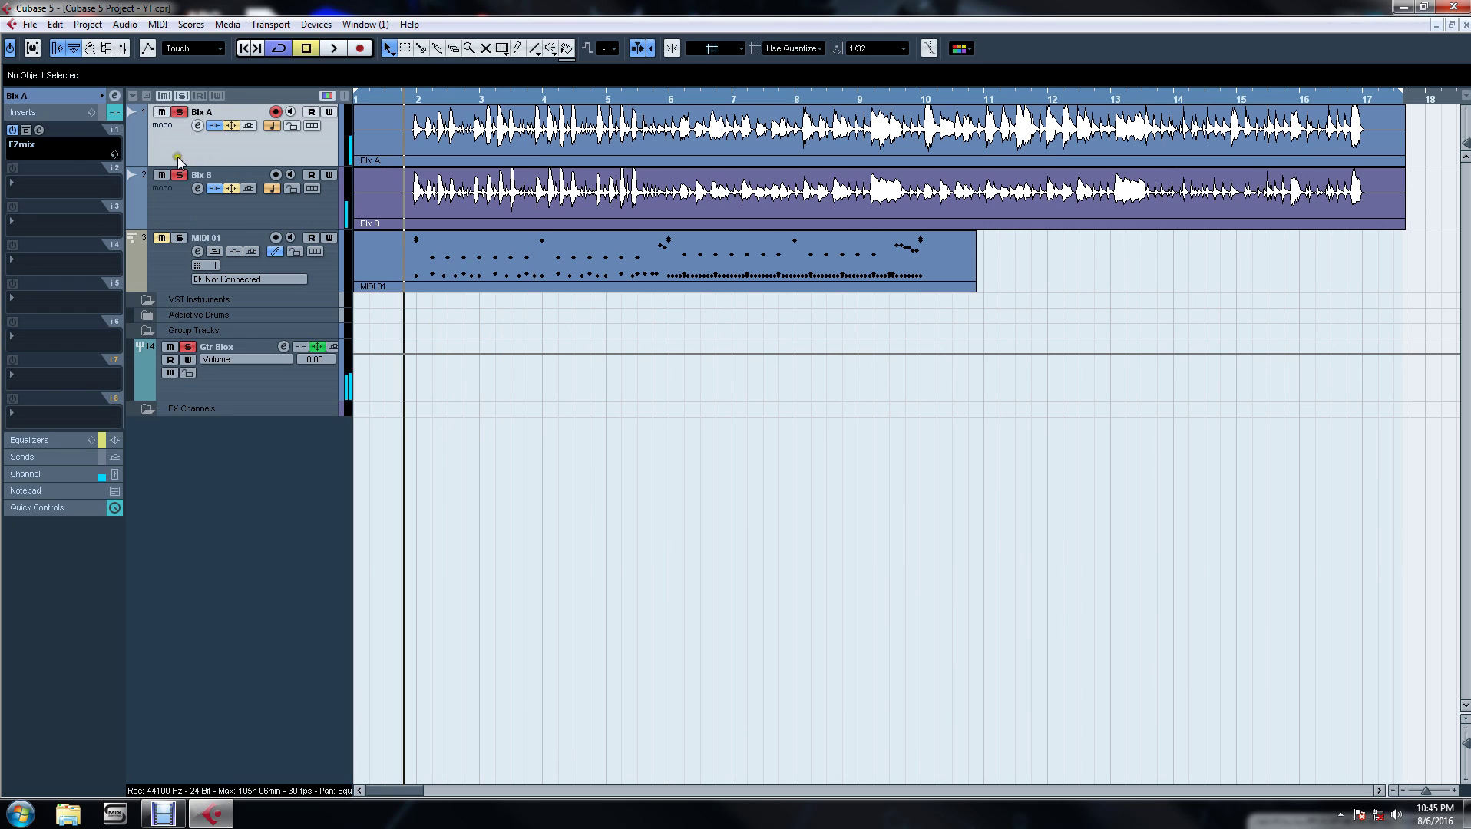
# Insert the Tonic filter in the second insert slot of Blx A and load its PhoneBox preset.
pyautogui.click(74, 181)
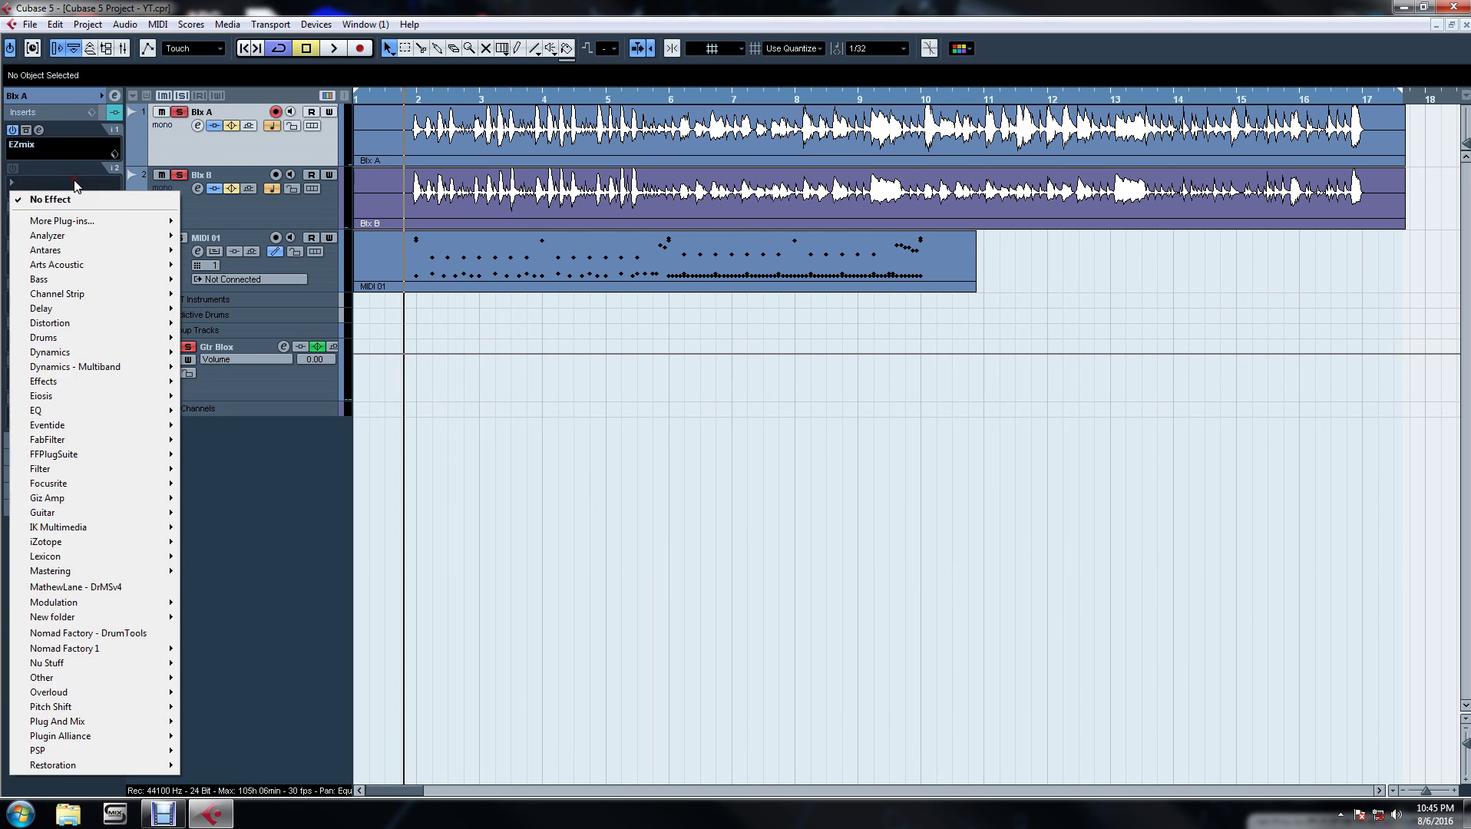
pyautogui.moveTo(68, 445)
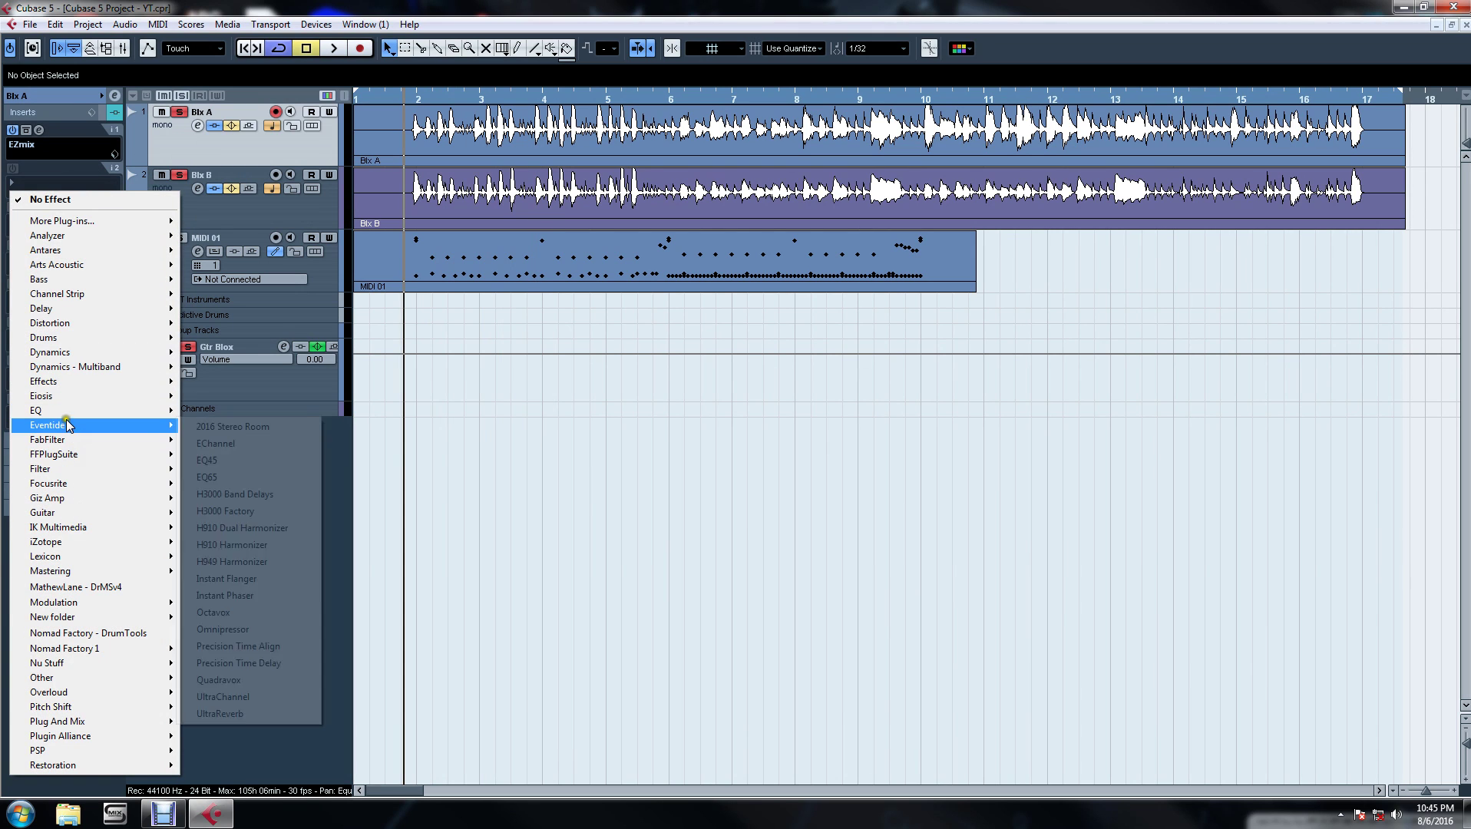
pyautogui.moveTo(57, 469)
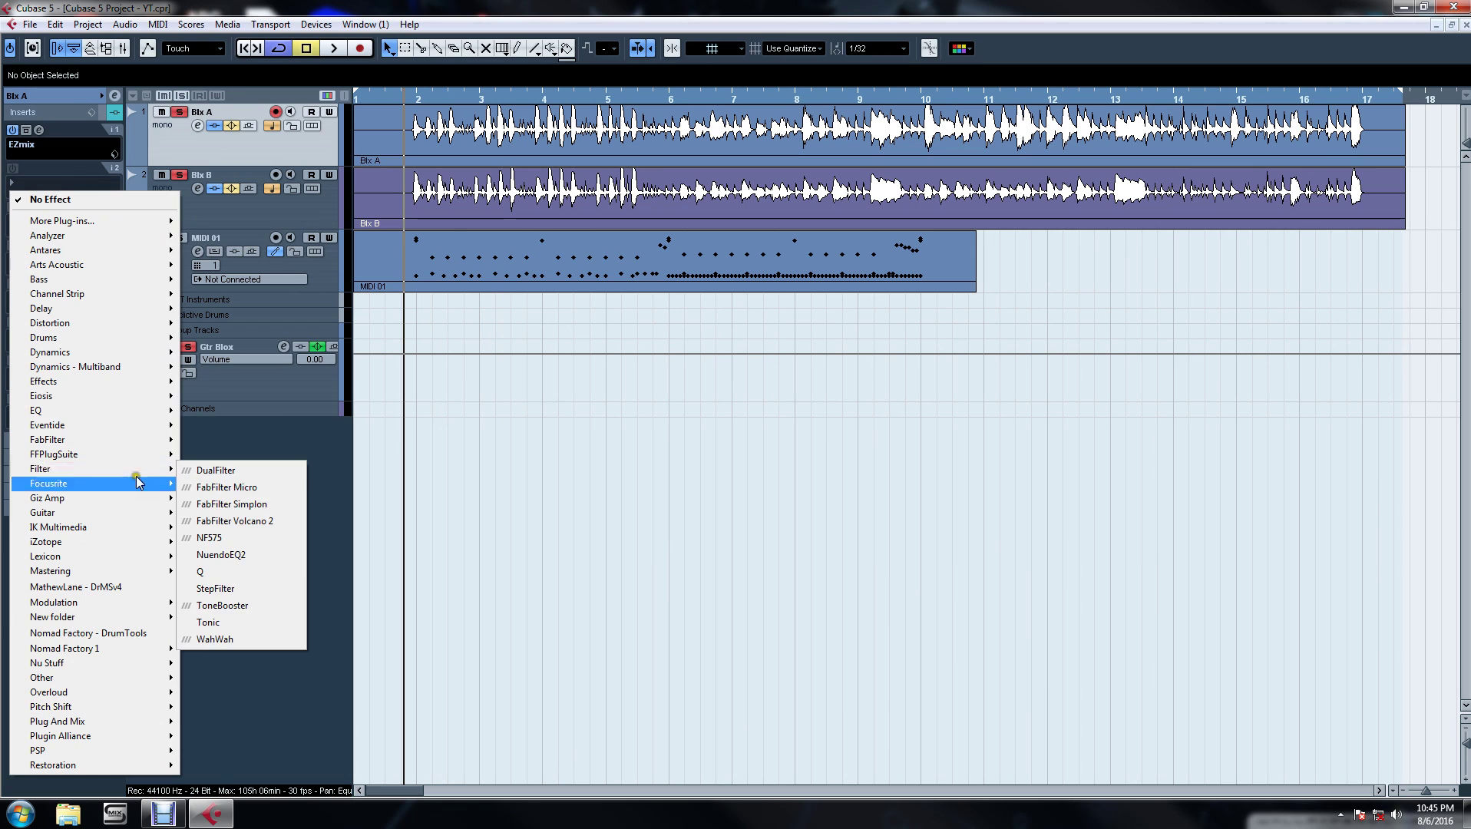
pyautogui.doubleClick(215, 621)
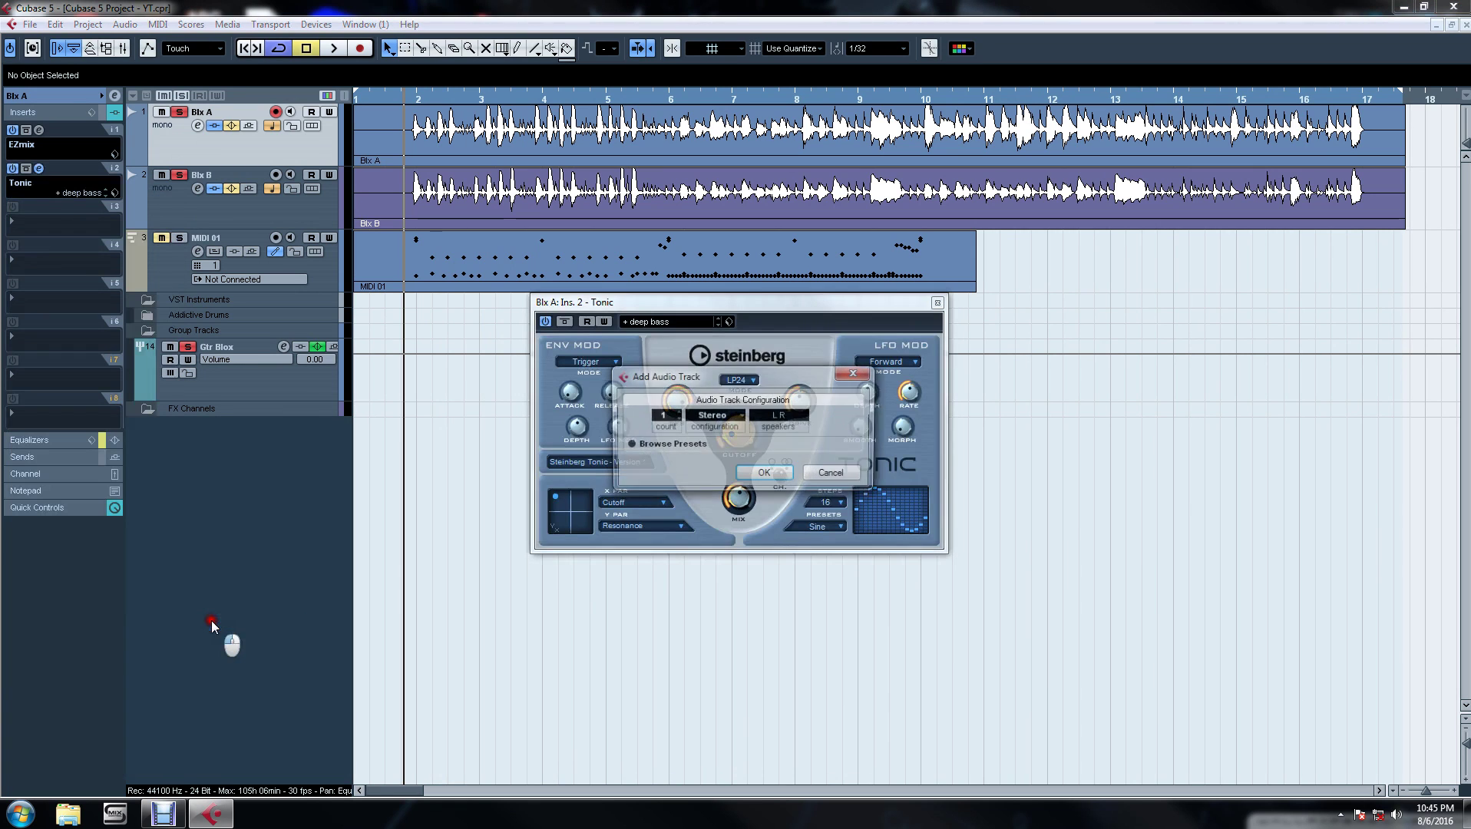
pyautogui.click(855, 374)
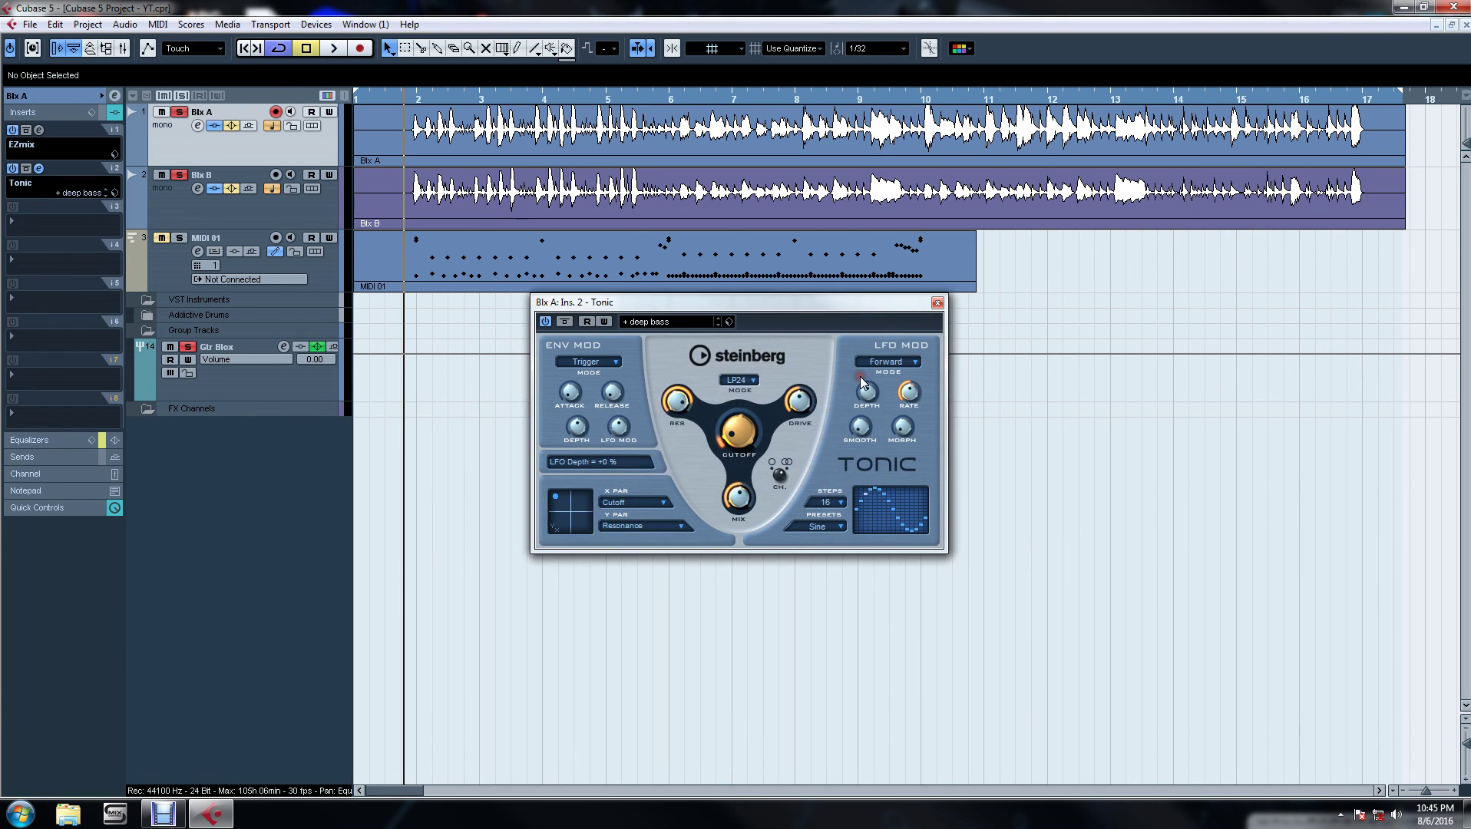
pyautogui.click(665, 322)
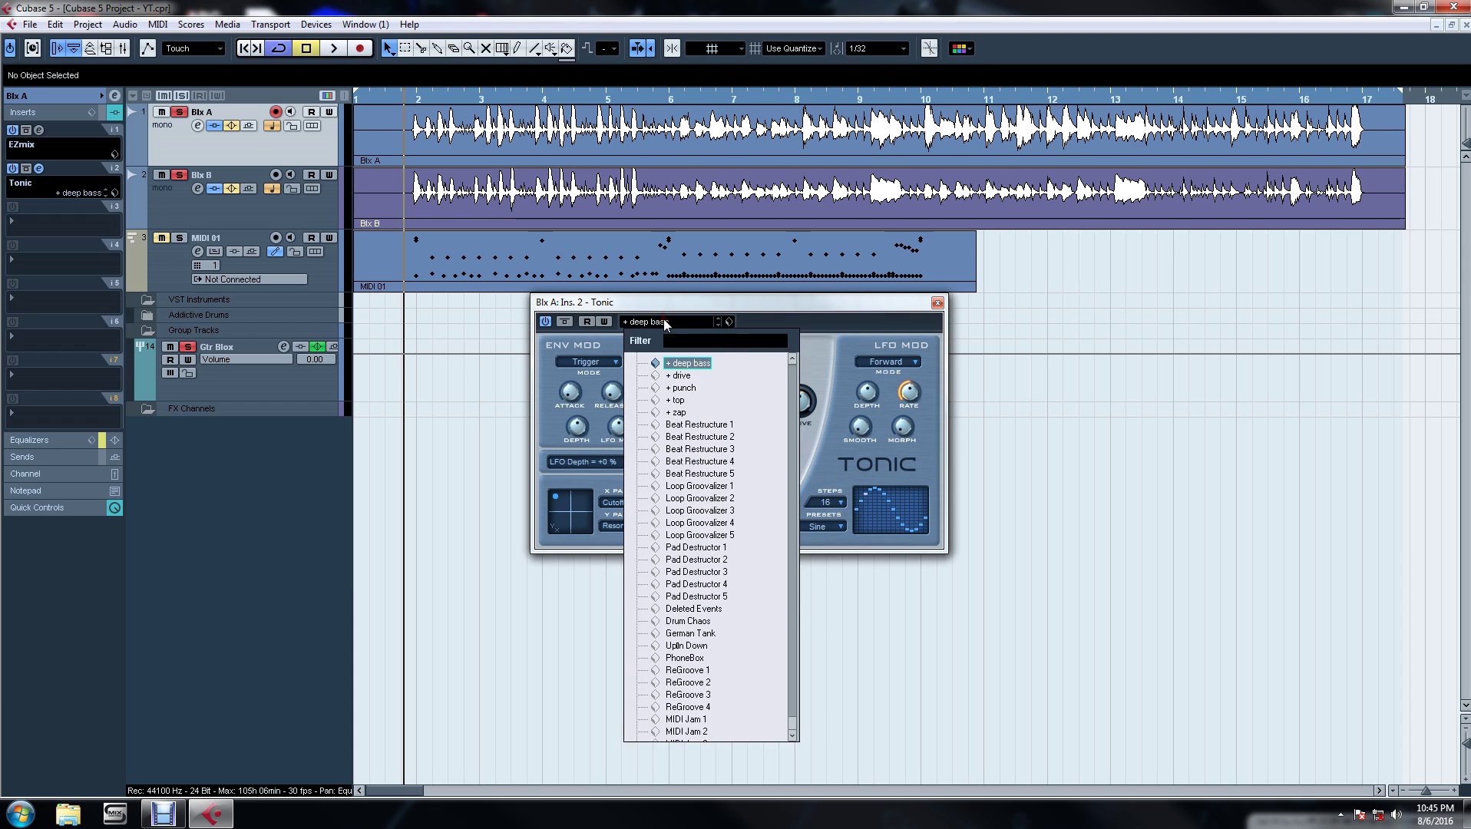
pyautogui.click(681, 658)
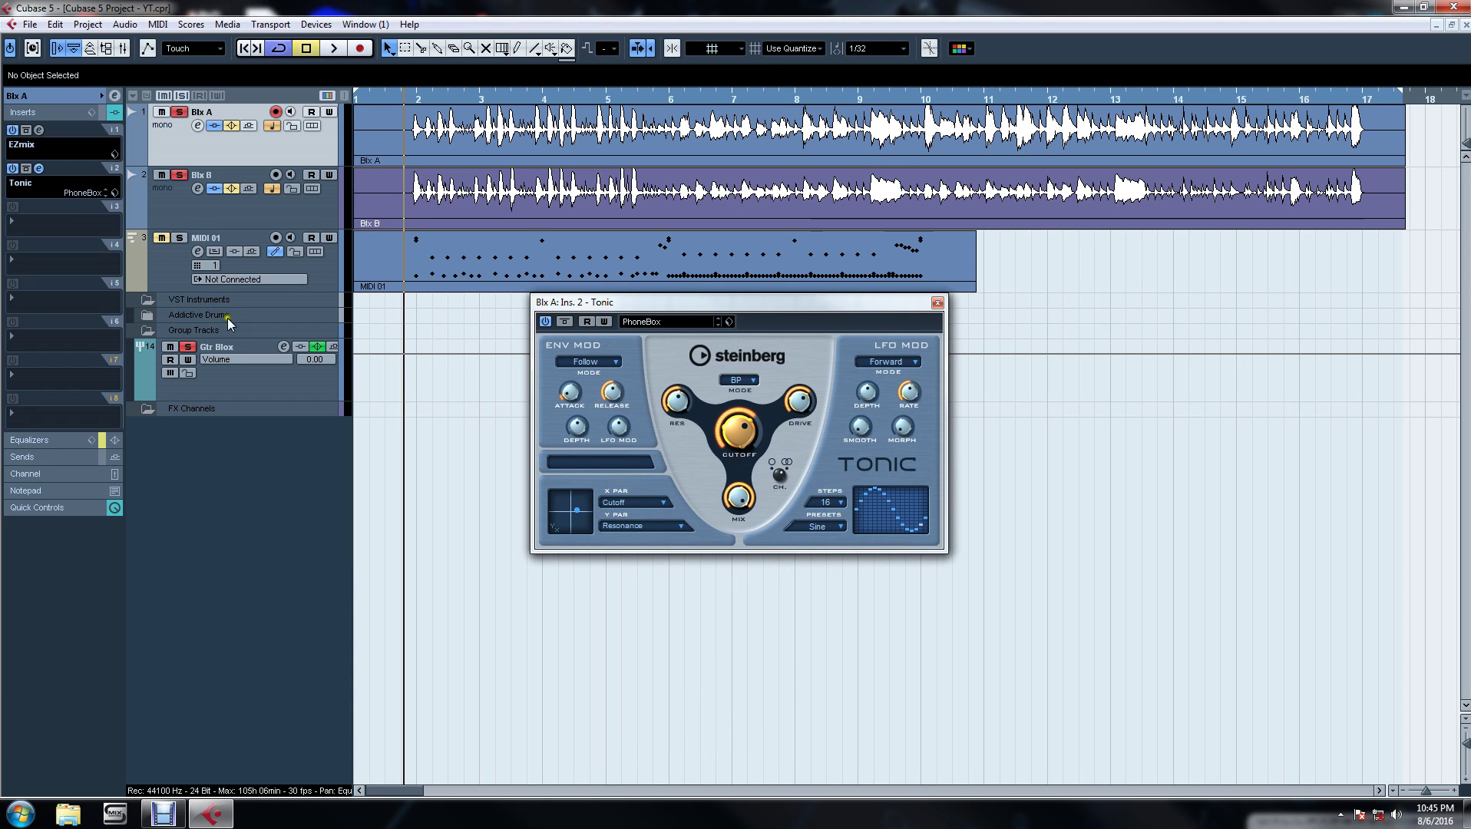
# Take Blx B out of solo and briefly audition Blx A with the PhoneBox filter.
pyautogui.click(180, 175)
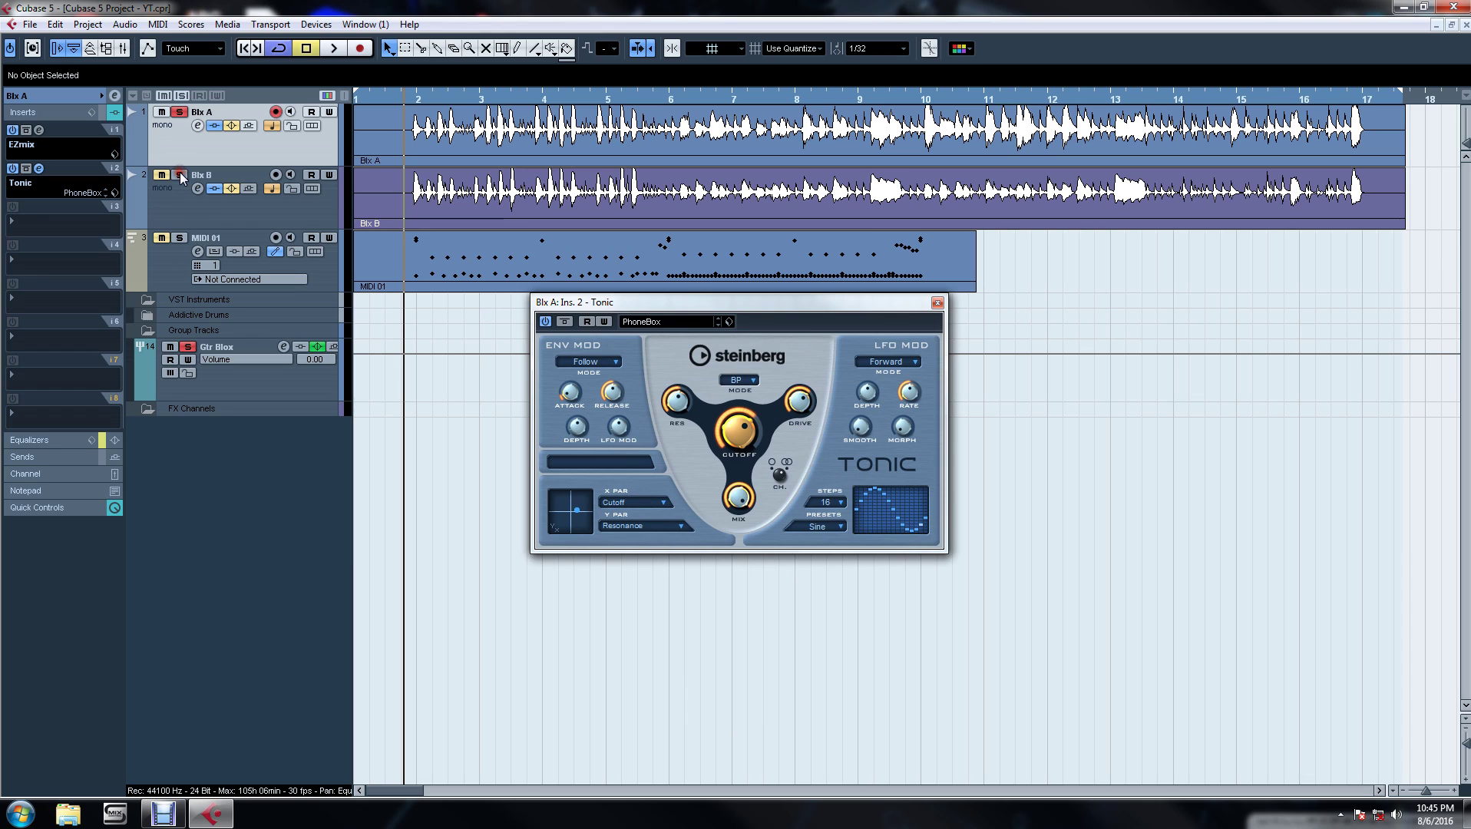
pyautogui.press('space')
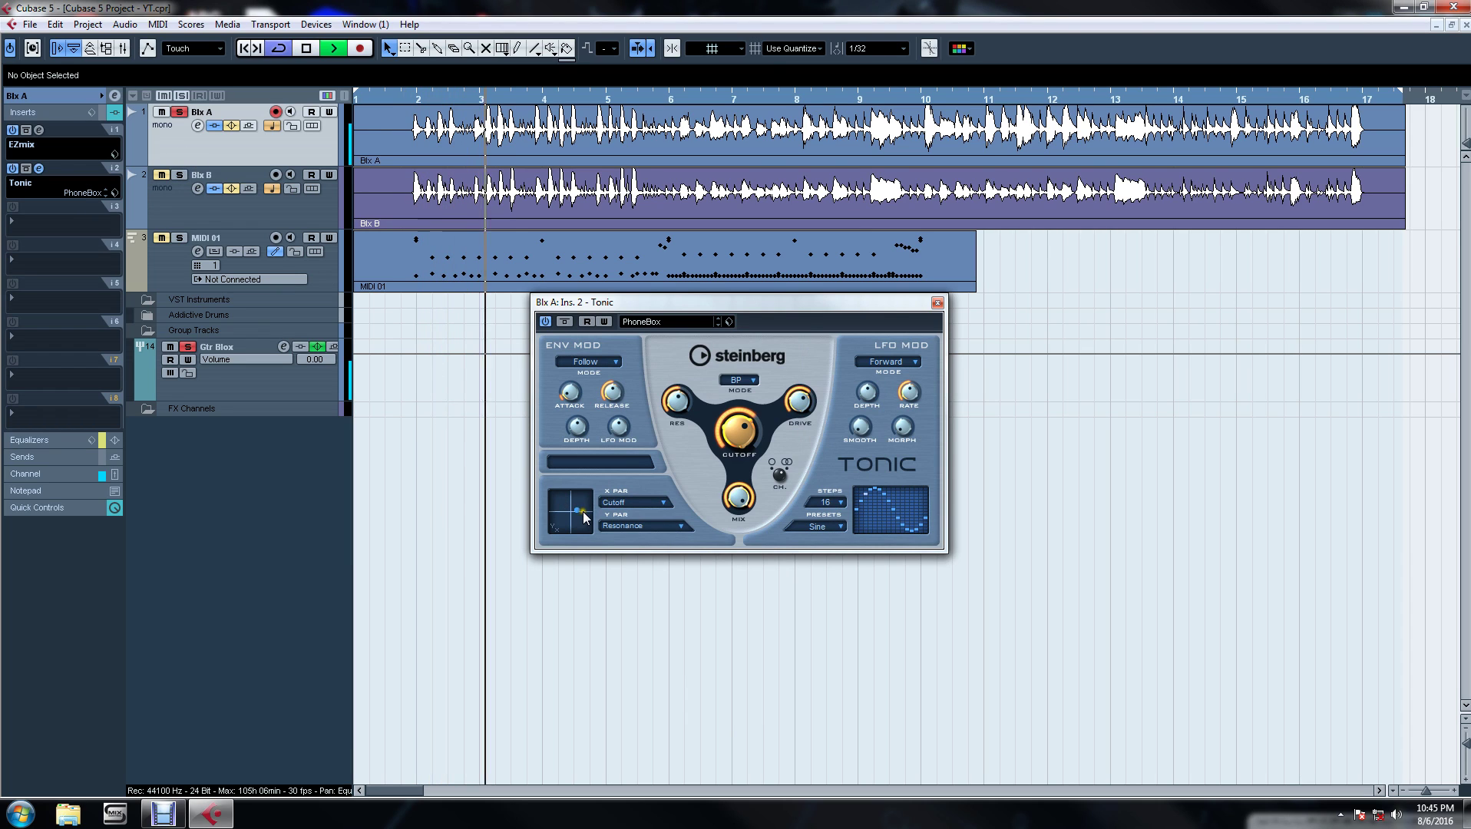
pyautogui.press('space')
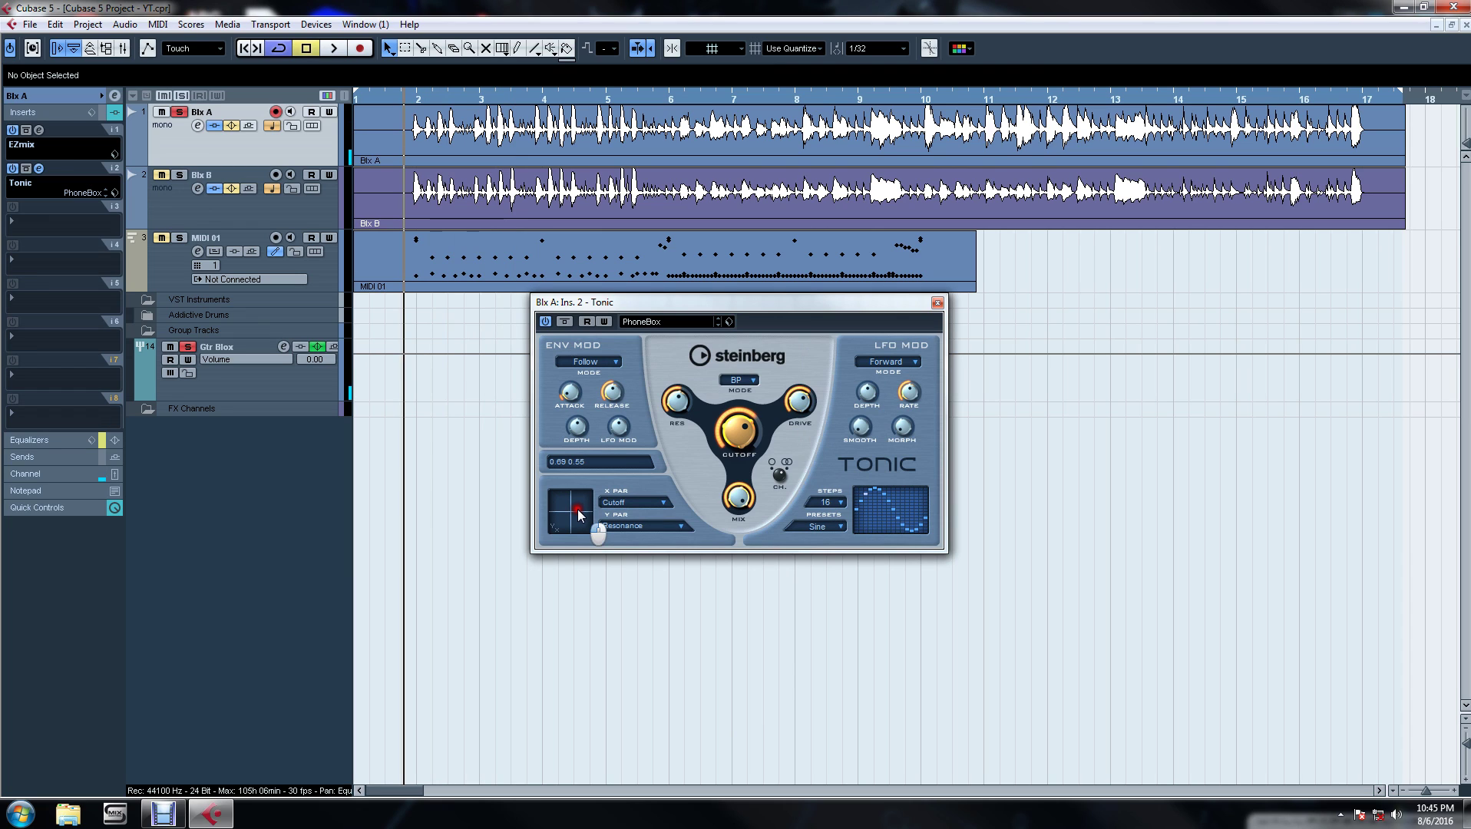
# Adjust Tonic's X/Y pad during playback, lowering the resonance and keeping the cutoff slightly above the middle.
pyautogui.moveTo(576, 509)
pyautogui.mouseDown()
pyautogui.moveTo(585, 522)
pyautogui.moveTo(569, 522)
pyautogui.mouseUp()
pyautogui.press('space')
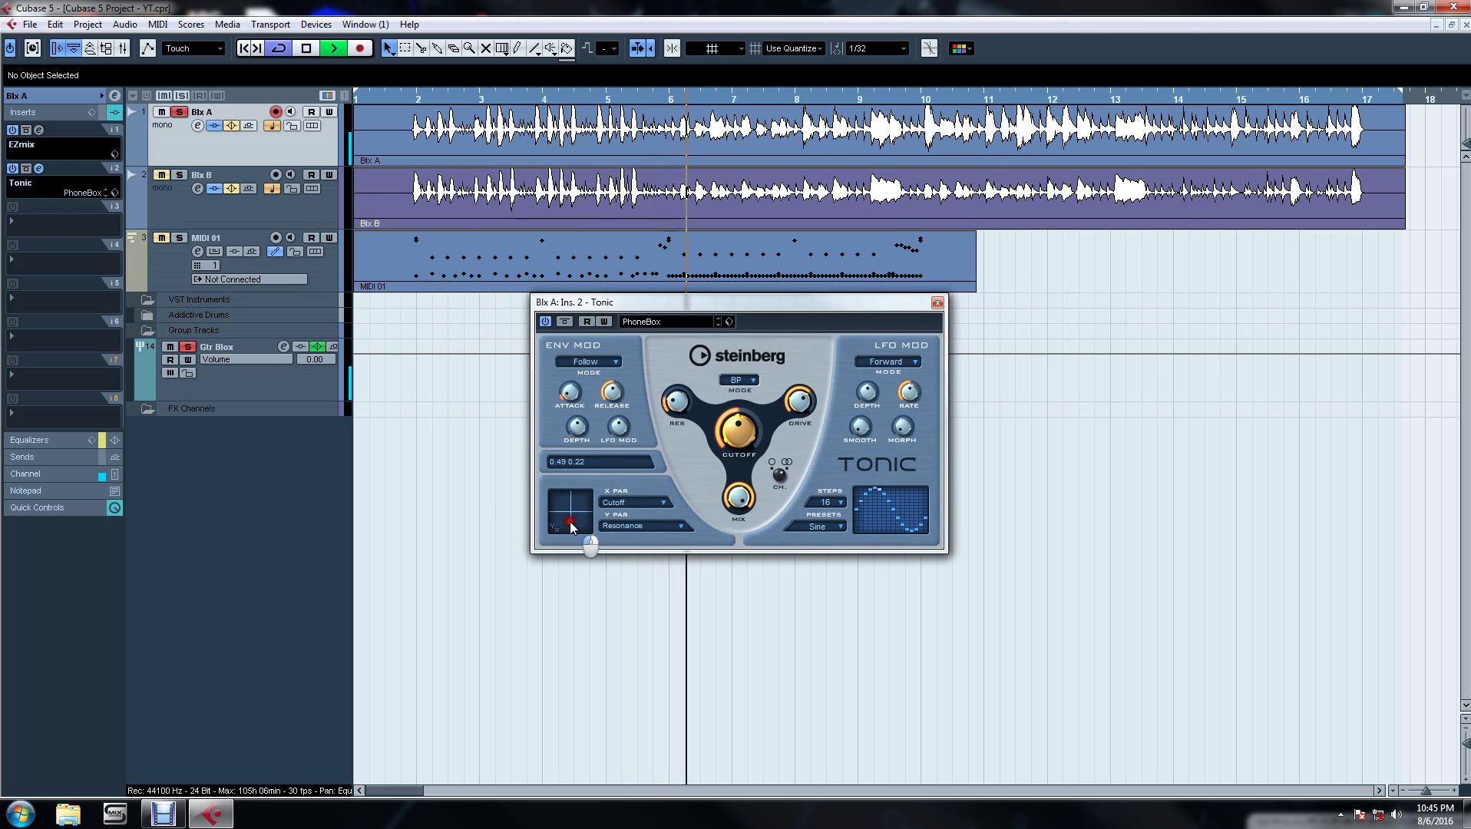
pyautogui.moveTo(569, 522); pyautogui.dragTo(573, 521)
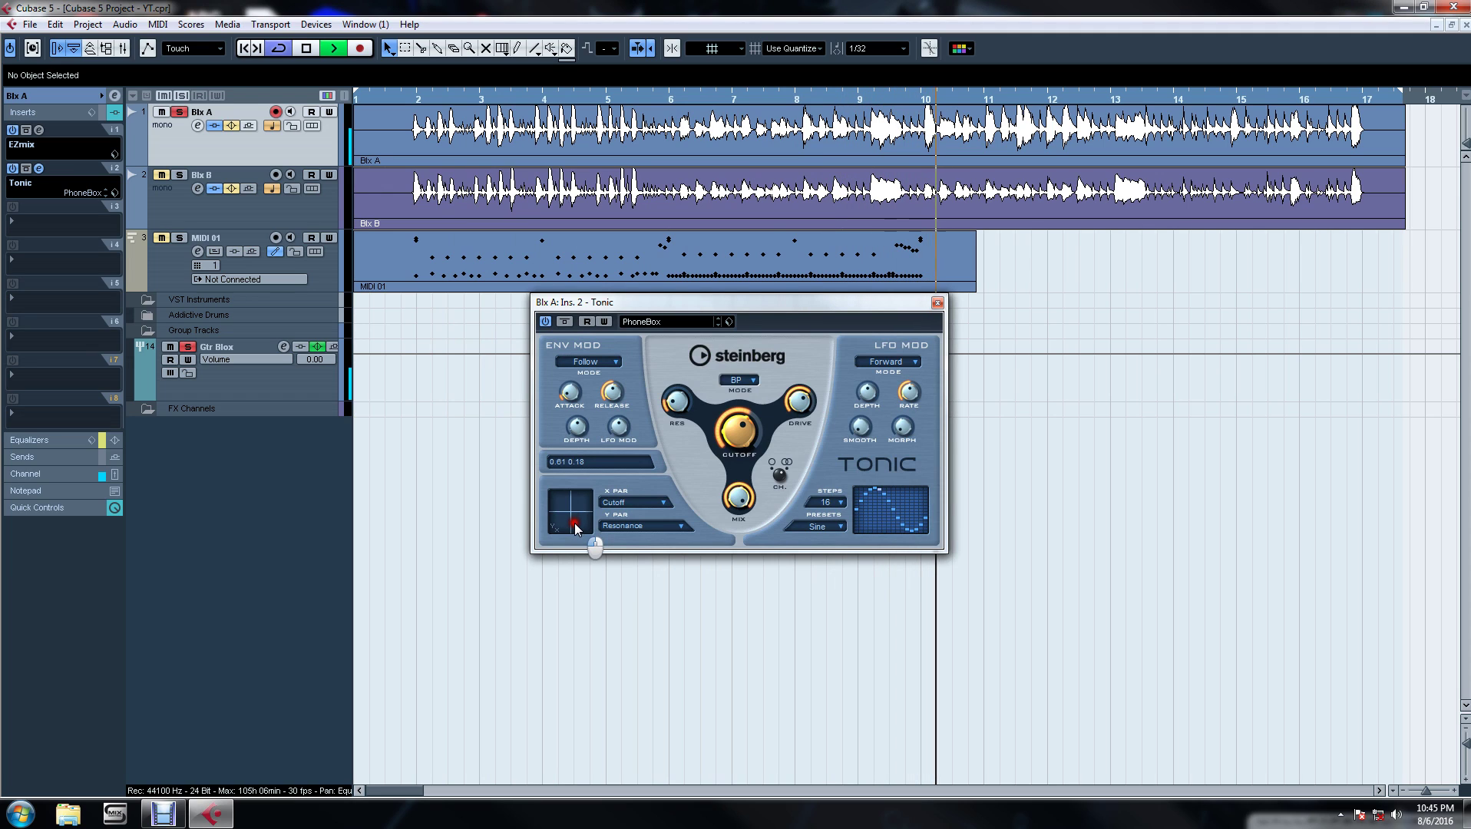
pyautogui.moveTo(574, 523); pyautogui.dragTo(576, 524)
pyautogui.press('space')
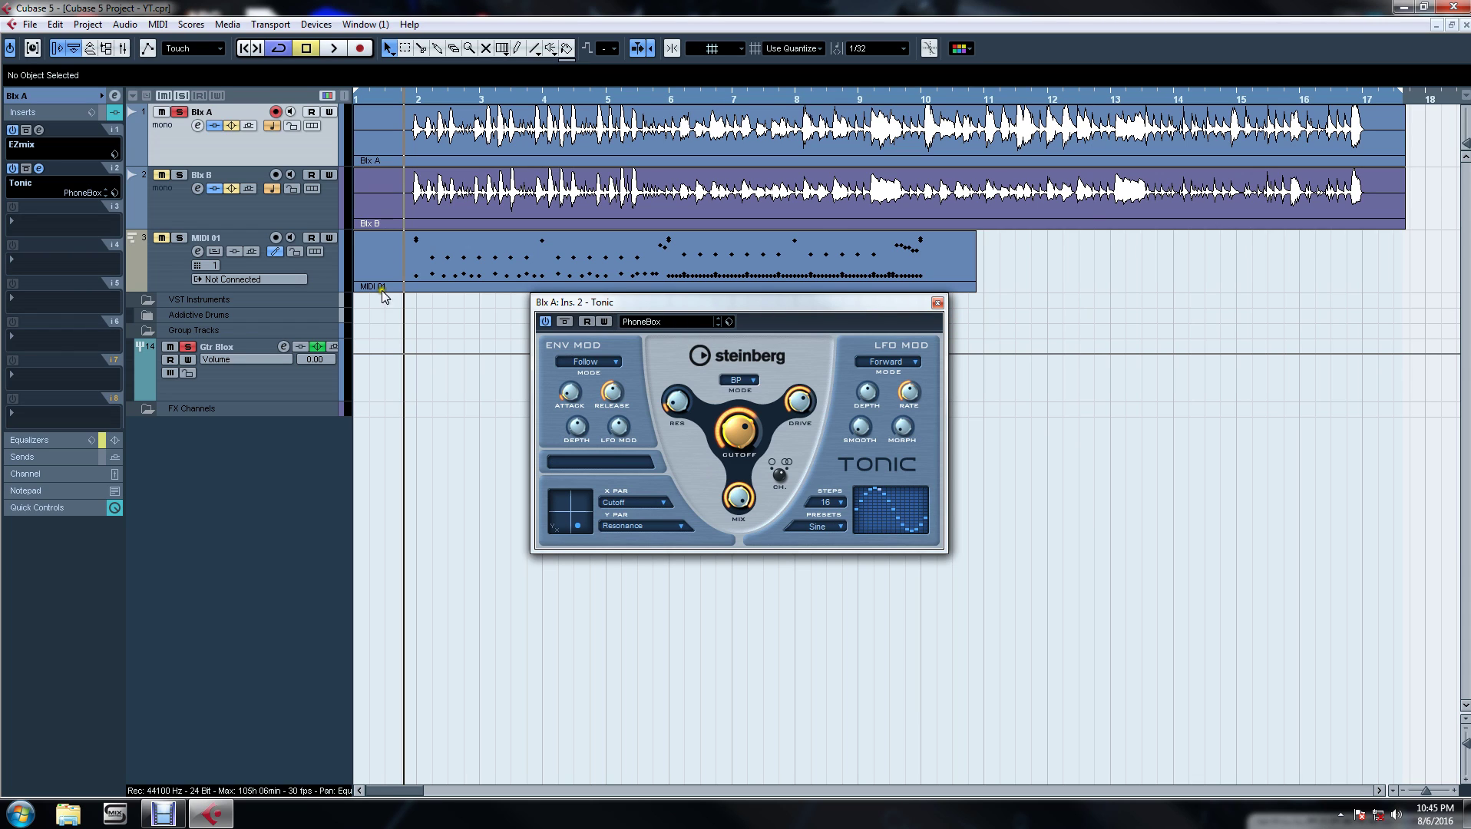
# Enable reading and writing automation in Tonic and record its bypass switching on just before bar 6 during playback.
pyautogui.click(587, 321)
pyautogui.click(603, 320)
pyautogui.press('space')
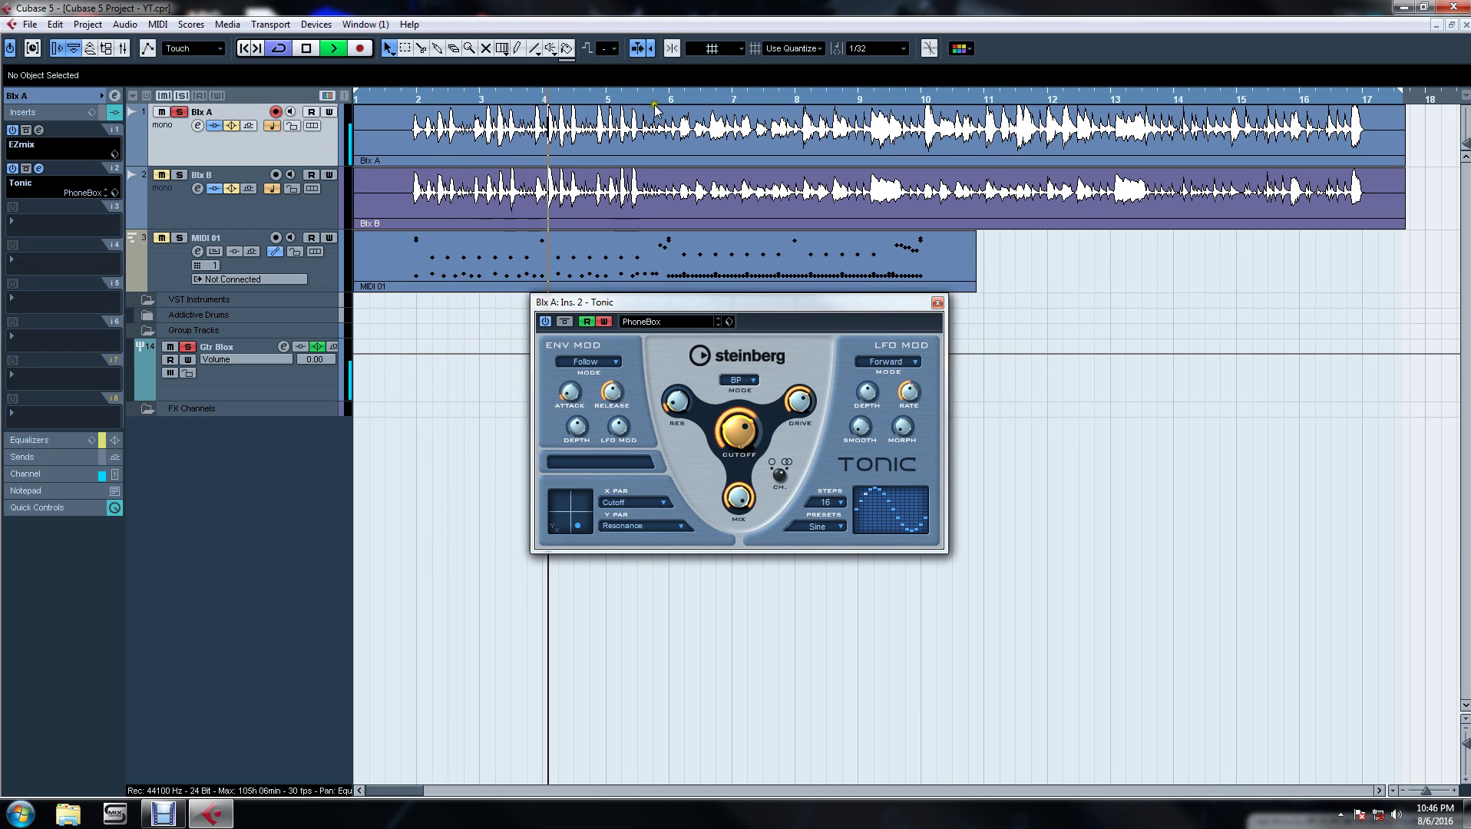
pyautogui.click(565, 321)
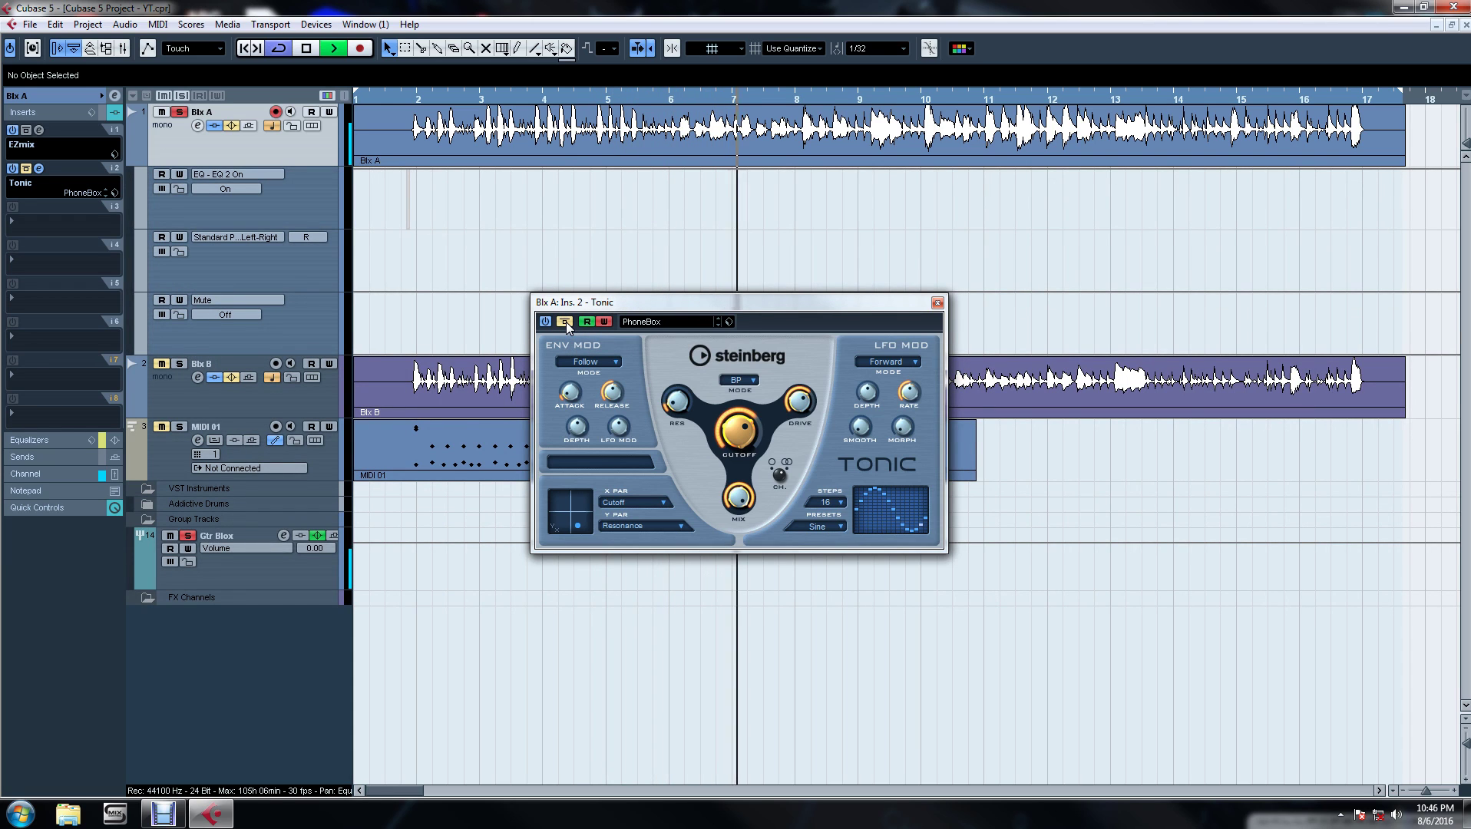
pyautogui.press('space')
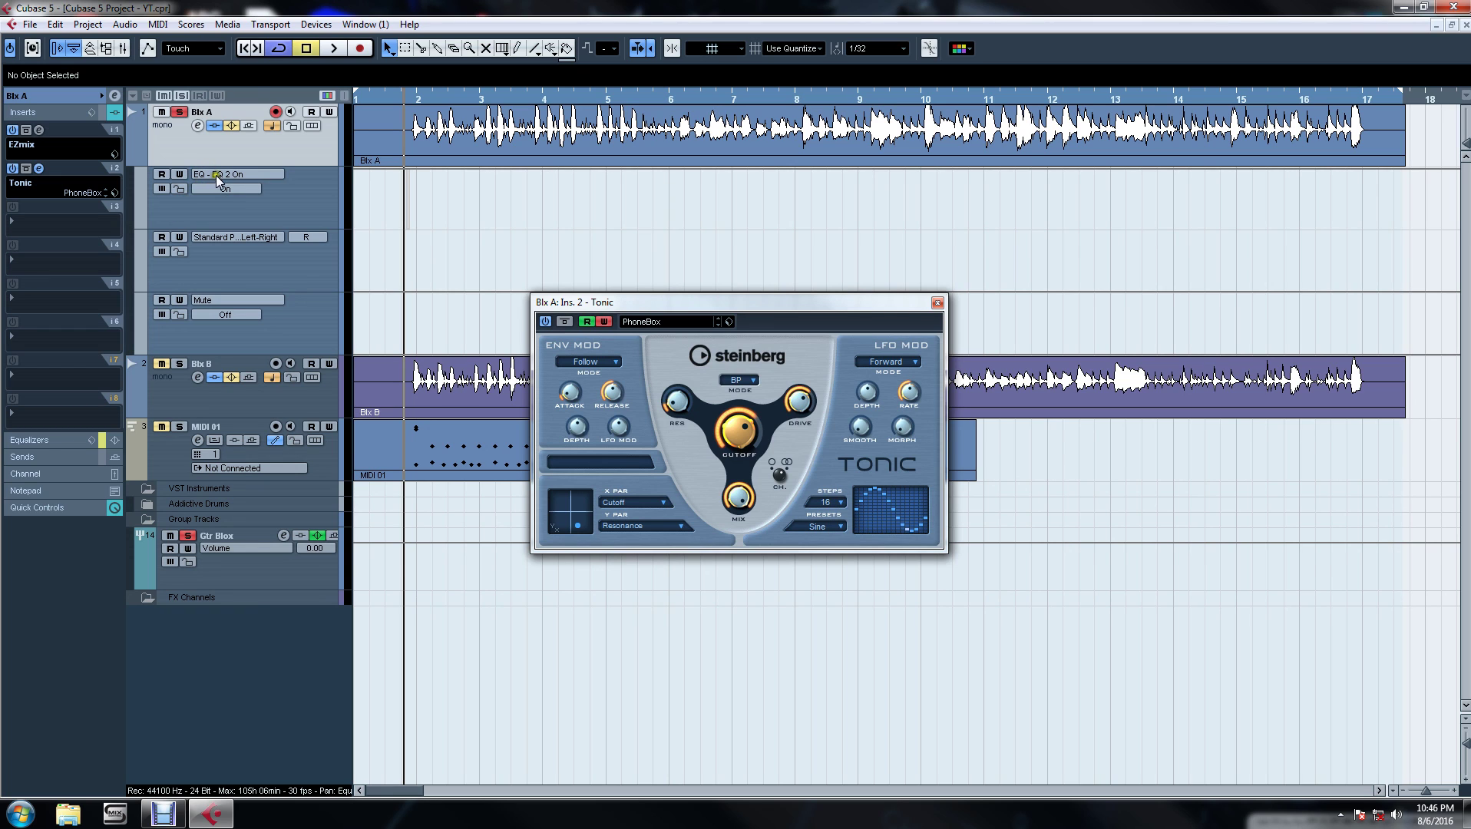
# Show the Tonic bypass parameter in Blx A's first automation lane, close the plug-in and play the passage briefly.
pyautogui.click(217, 175)
pyautogui.click(235, 192)
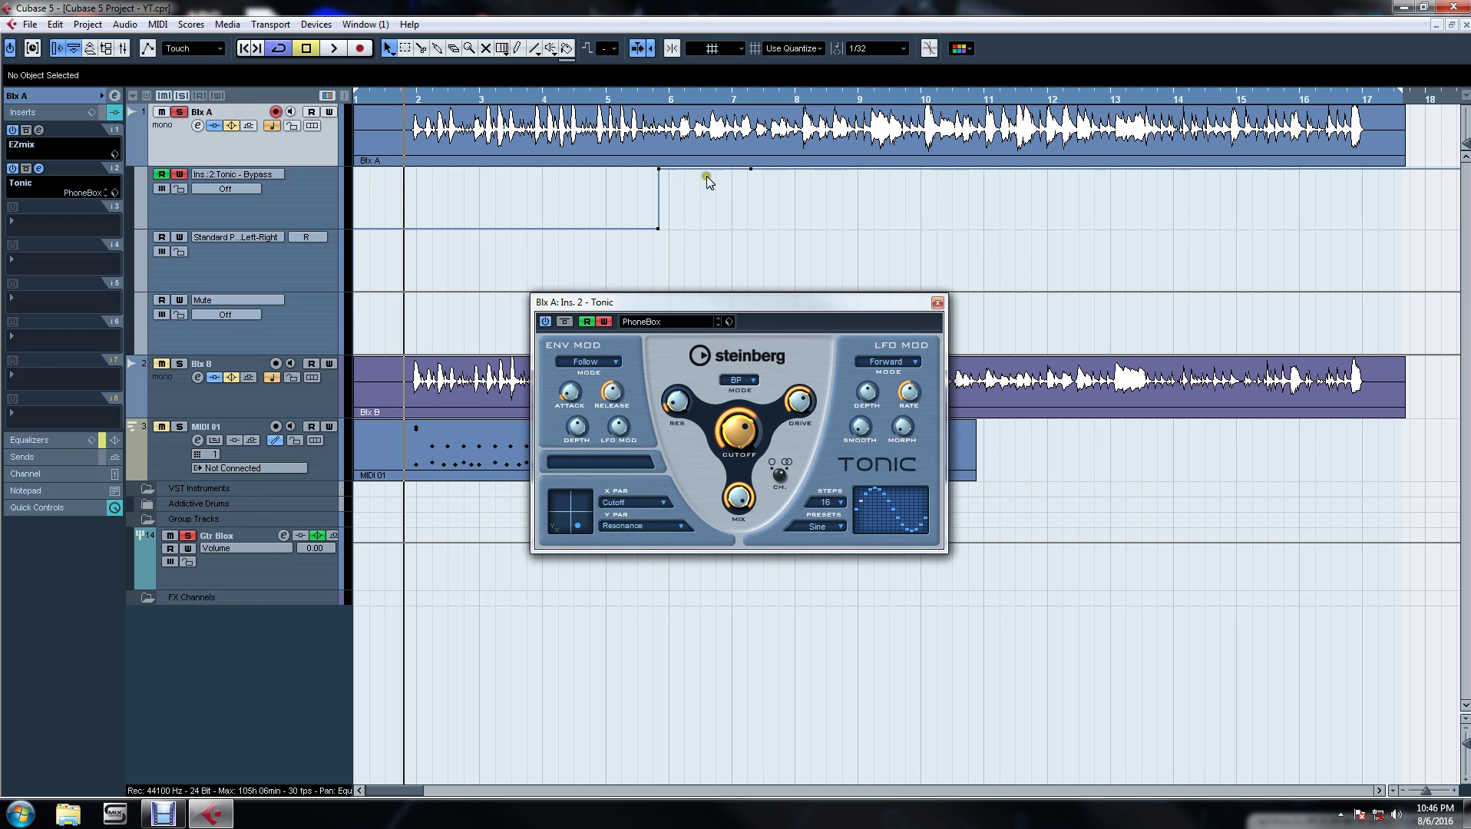
pyautogui.click(937, 303)
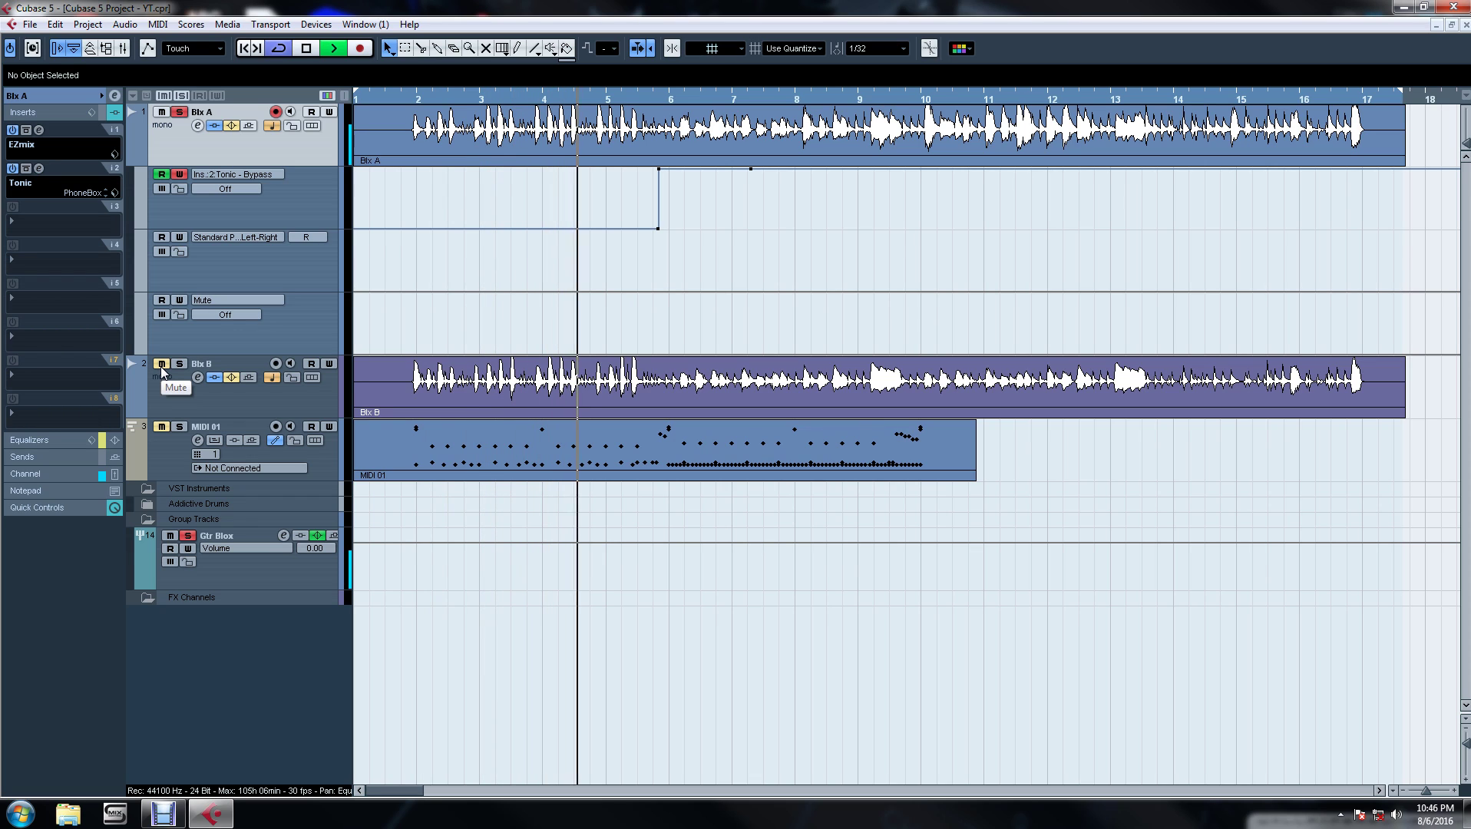
pyautogui.press('space')
# Solo Blx B again and show its Volume, Mute and Input Gain automation lanes.
pyautogui.click(1455, 790)
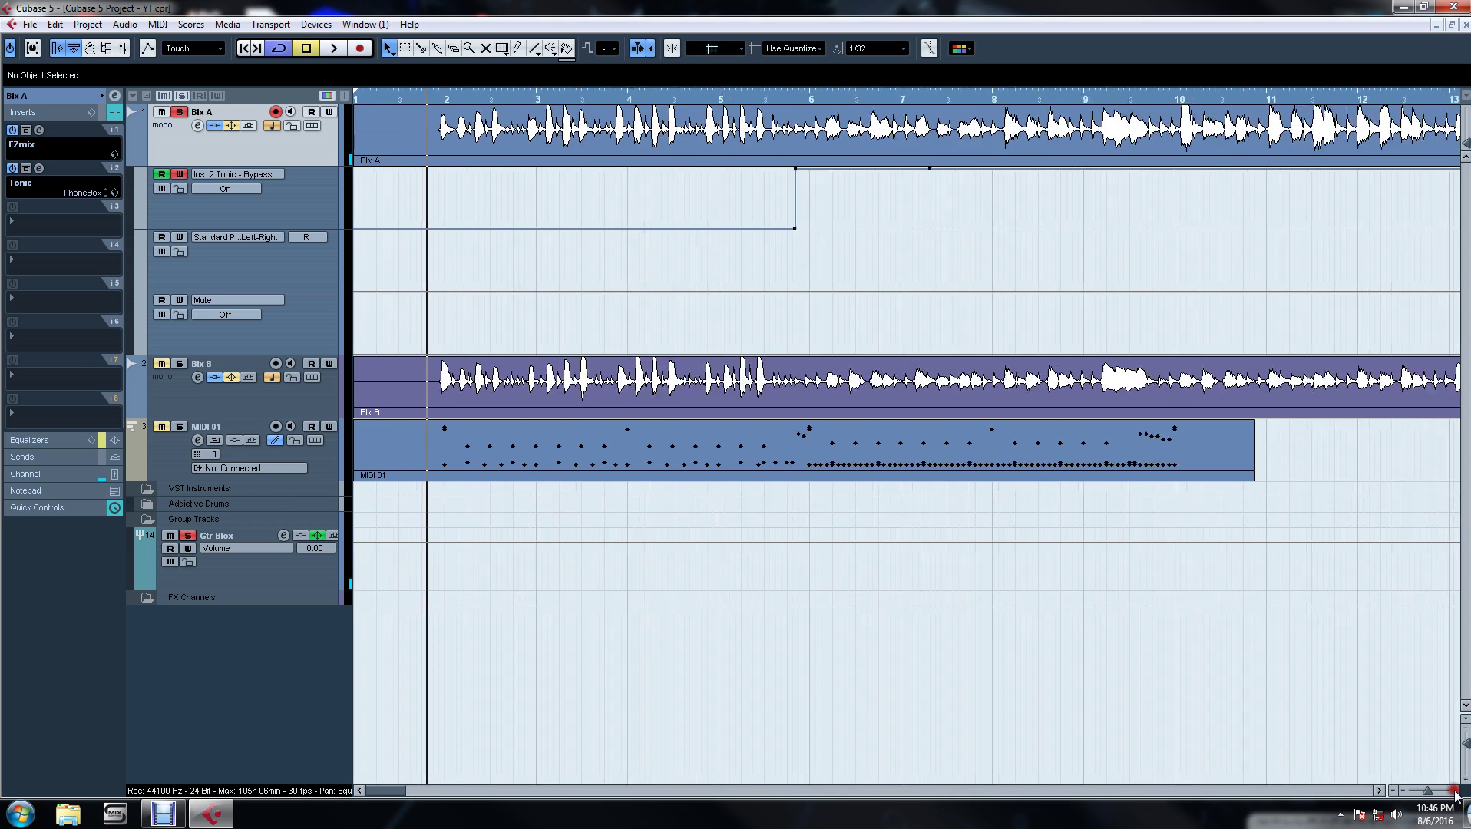
pyautogui.click(1455, 790)
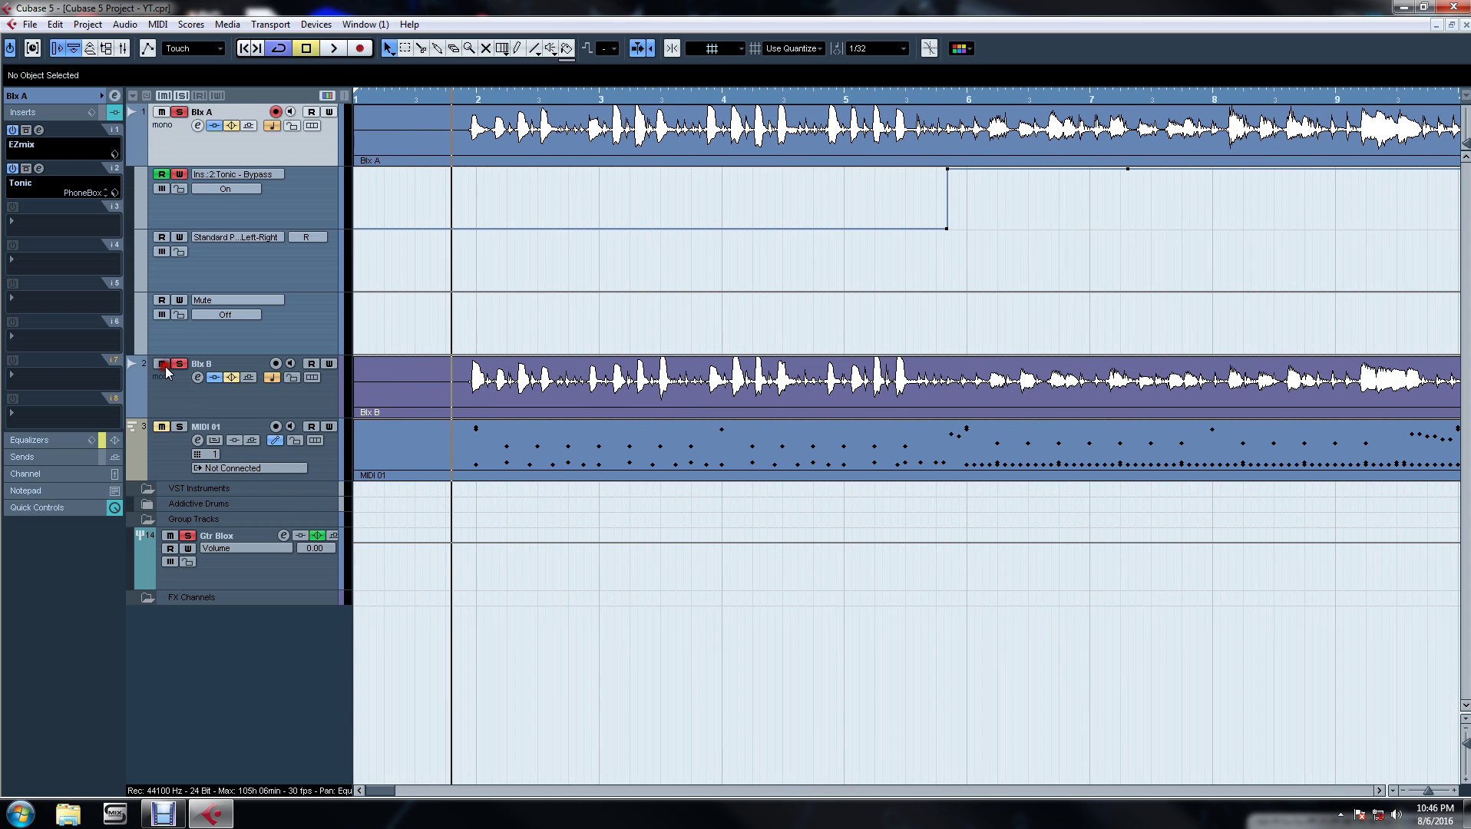
pyautogui.click(135, 411)
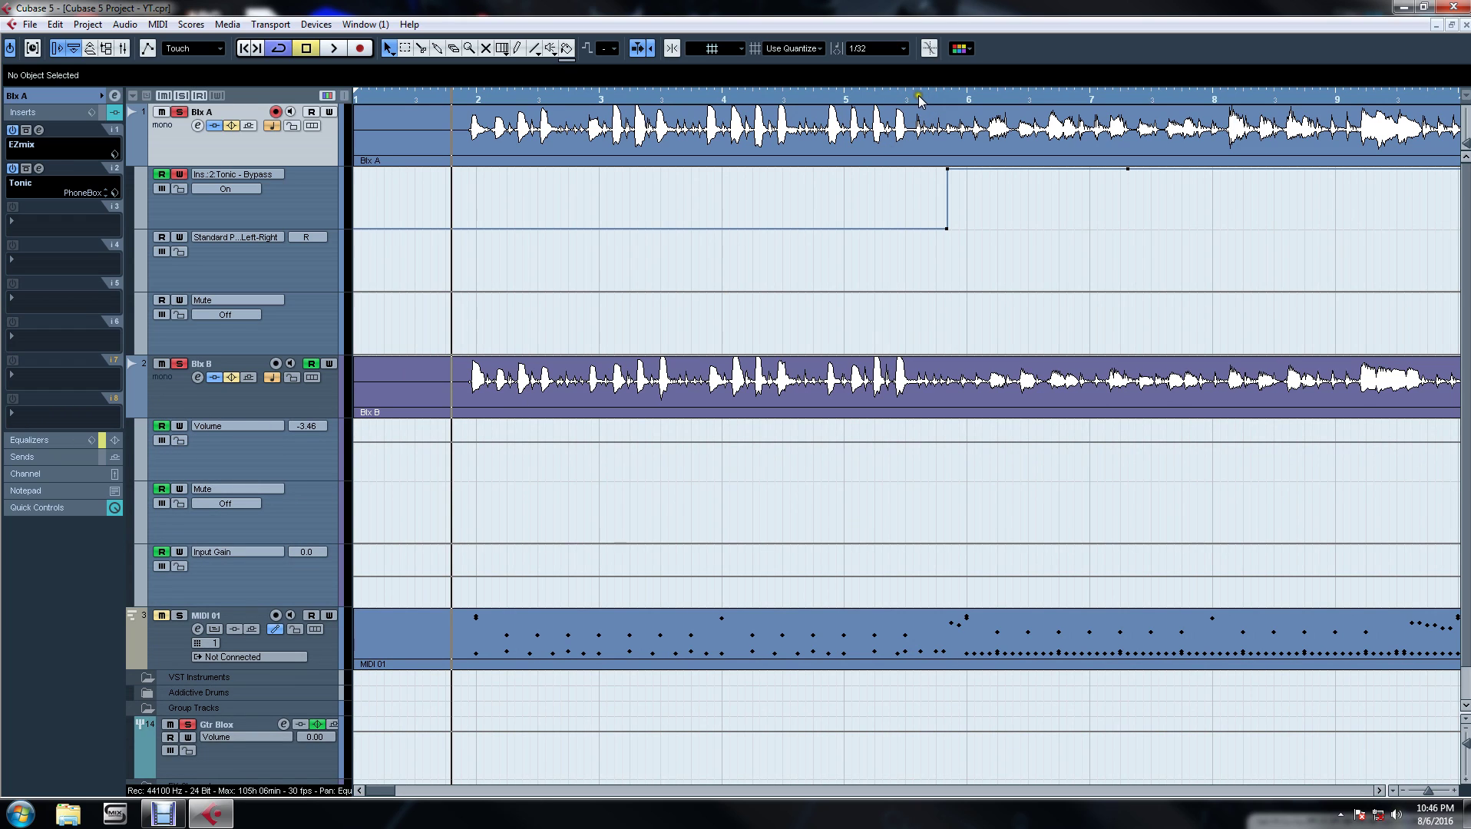
# Play both guitar tracks from shortly after bar 4 to check the passage leading up to the Tonic bypass change.
pyautogui.click(1453, 791)
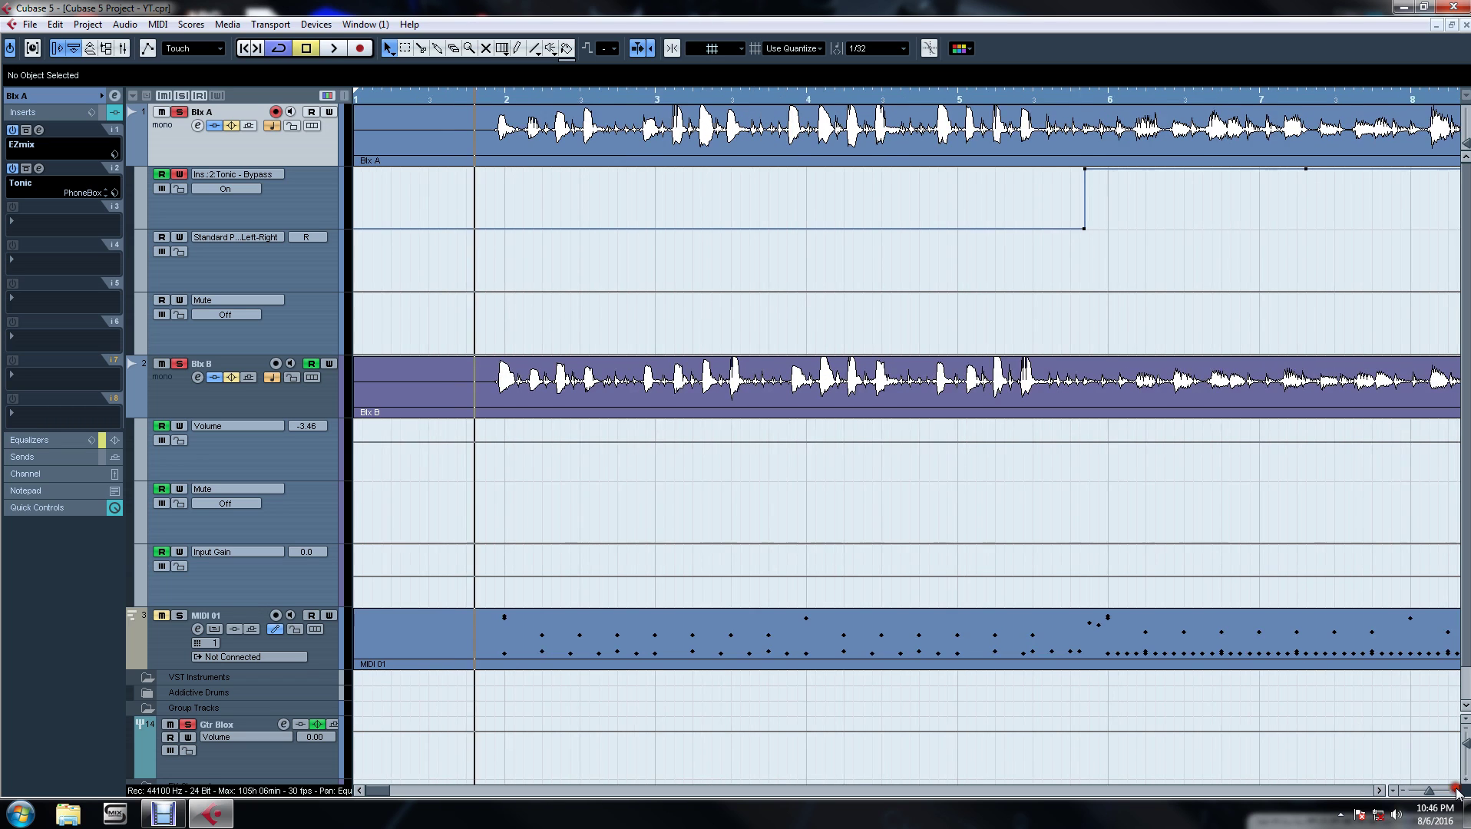
pyautogui.click(1454, 790)
pyautogui.click(1378, 791)
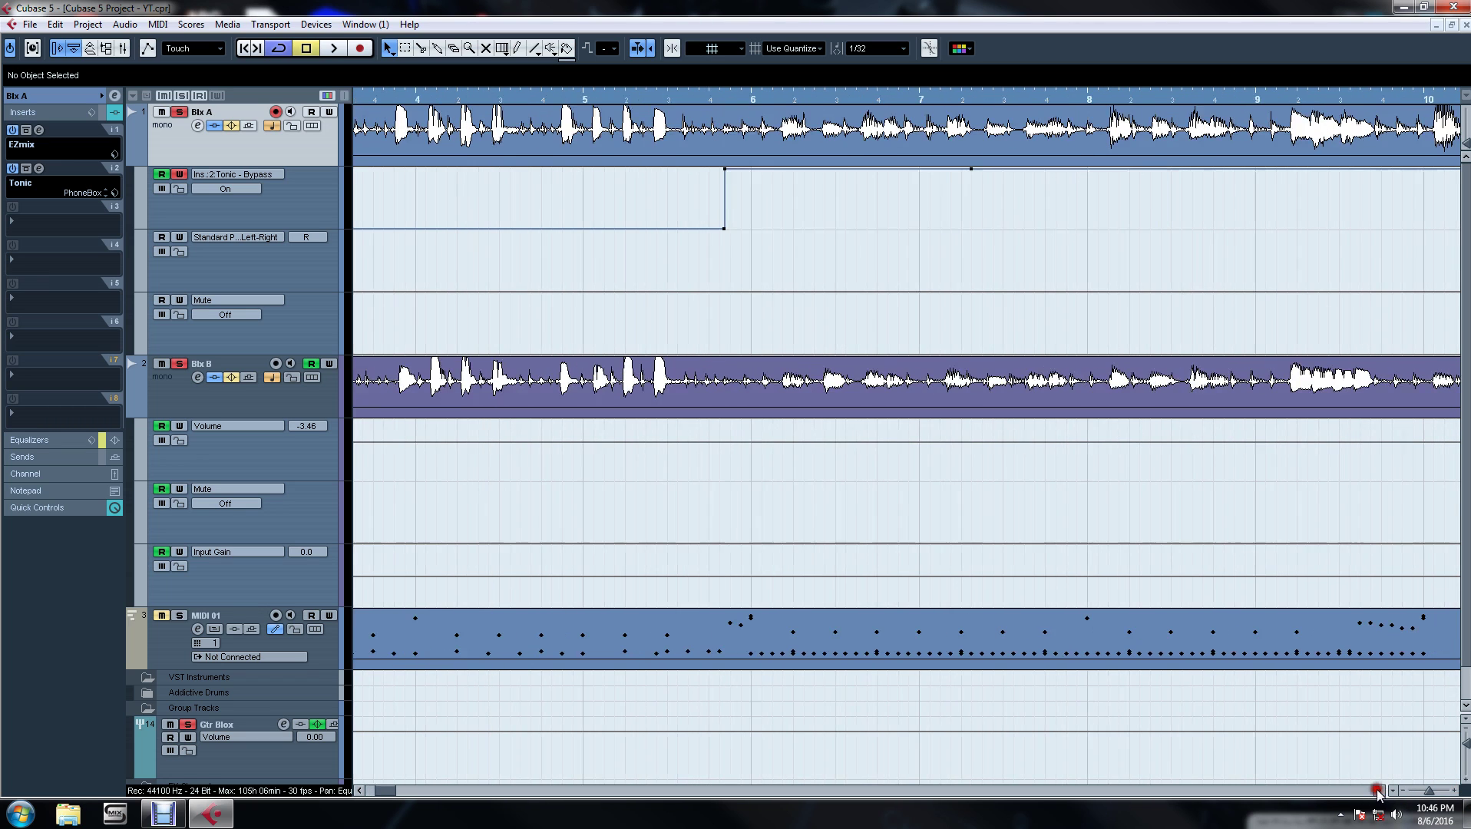
pyautogui.click(470, 99)
pyautogui.press('space')
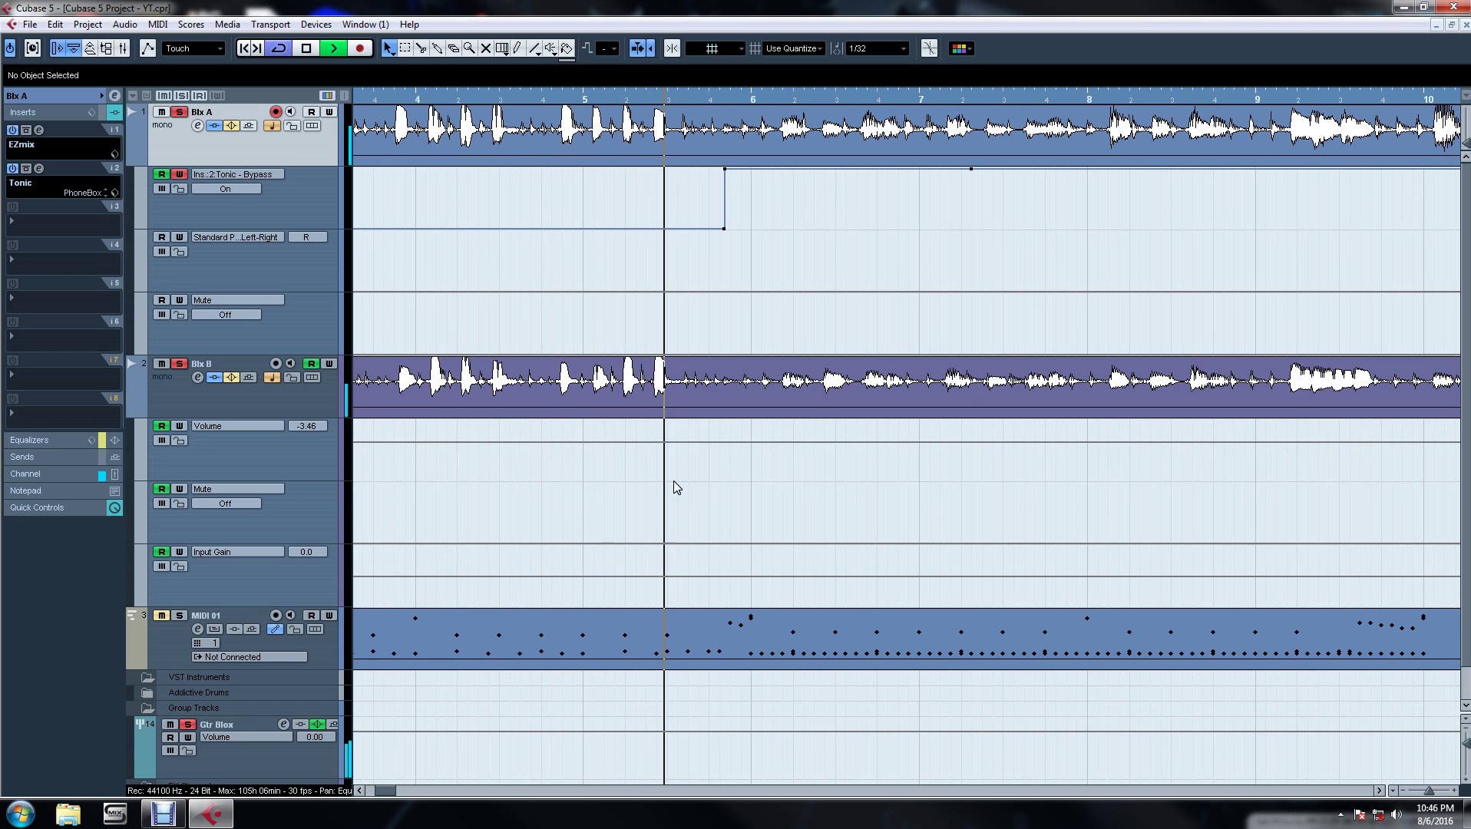
pyautogui.press('space')
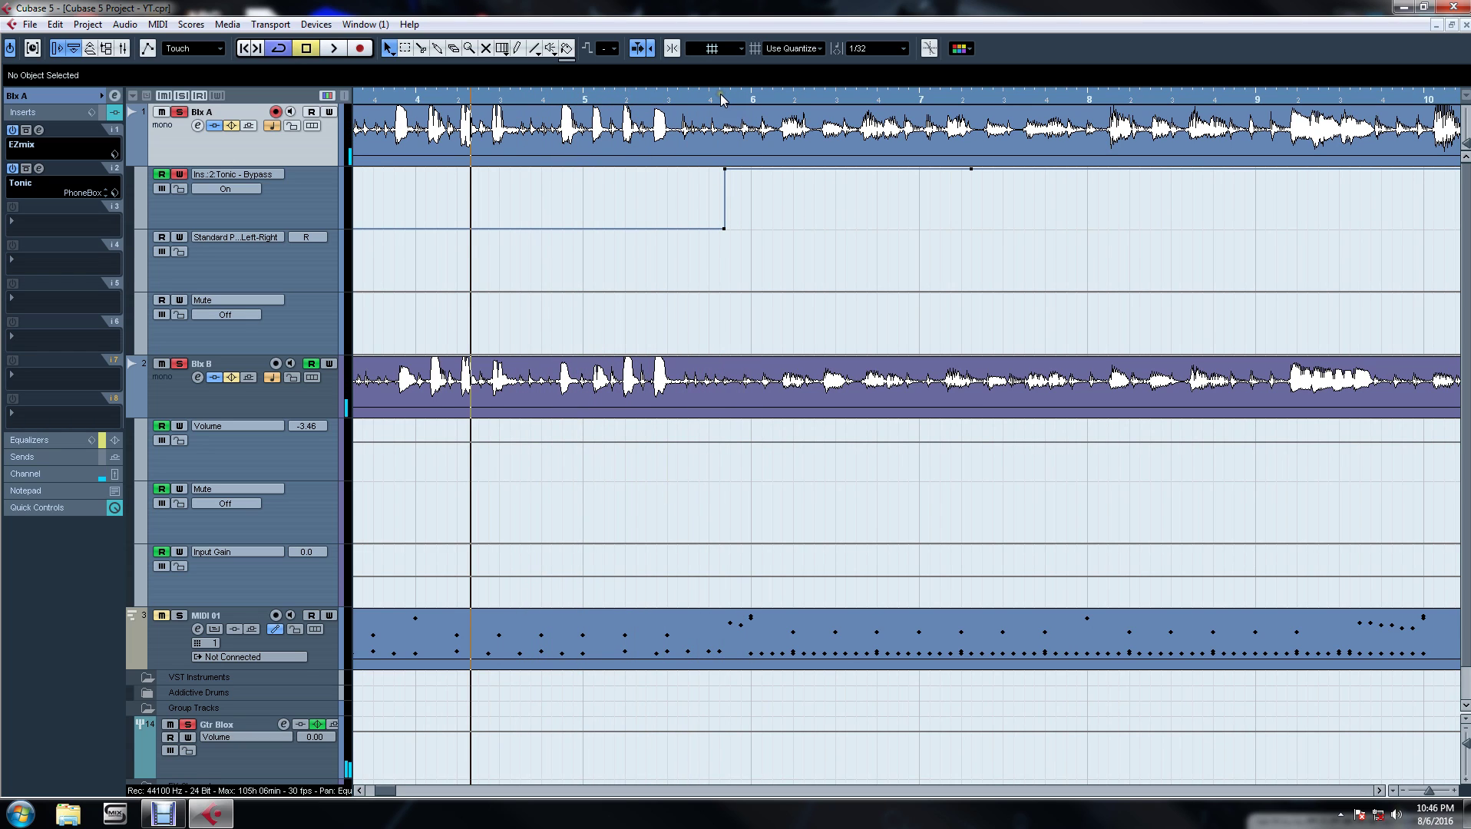
# Add two Blx B volume automation points just before bar 6, lower the first to -∞ and align it under the second for an instant jump.
pyautogui.click(720, 98)
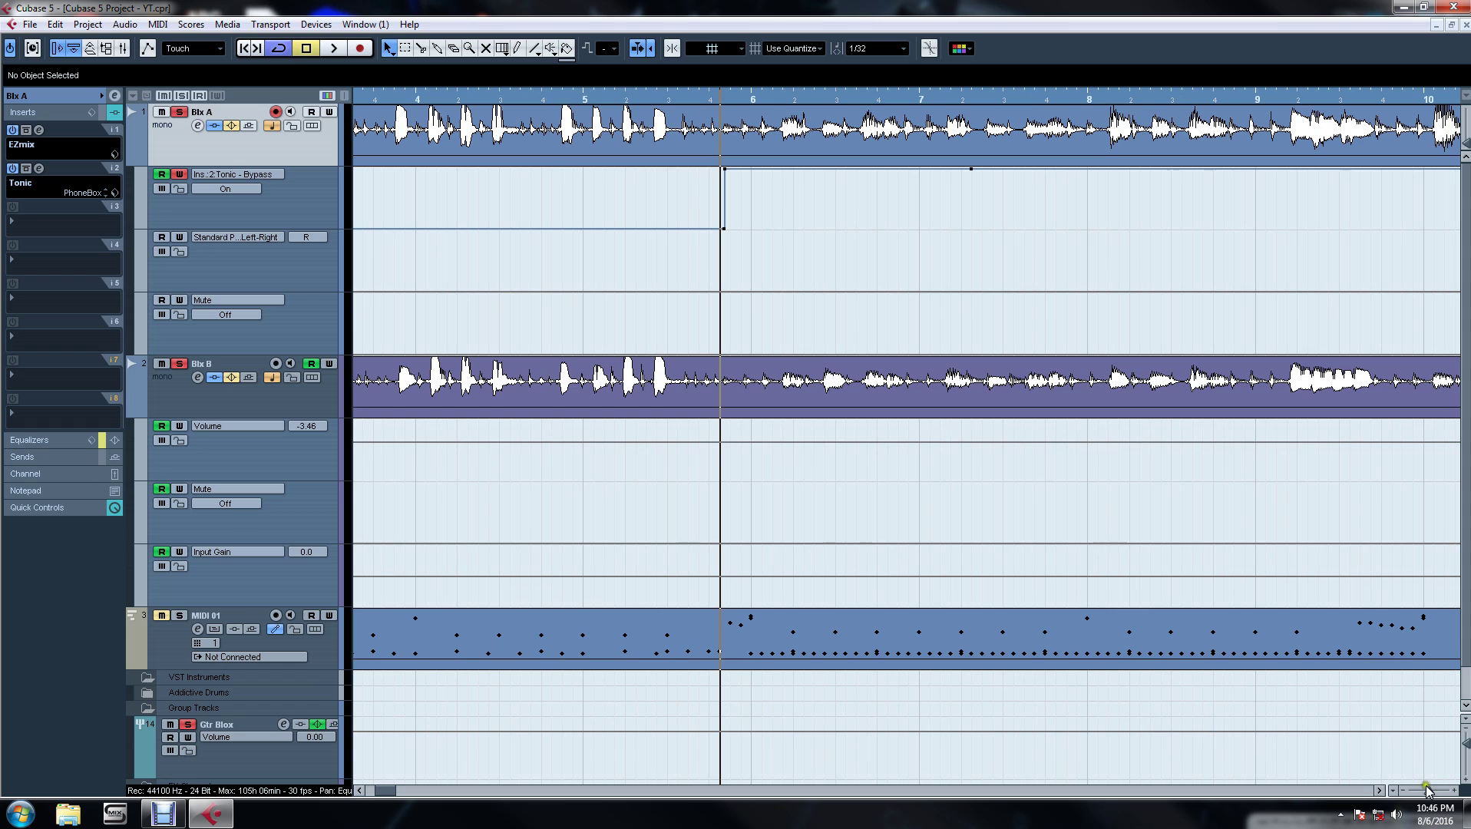
pyautogui.click(1457, 792)
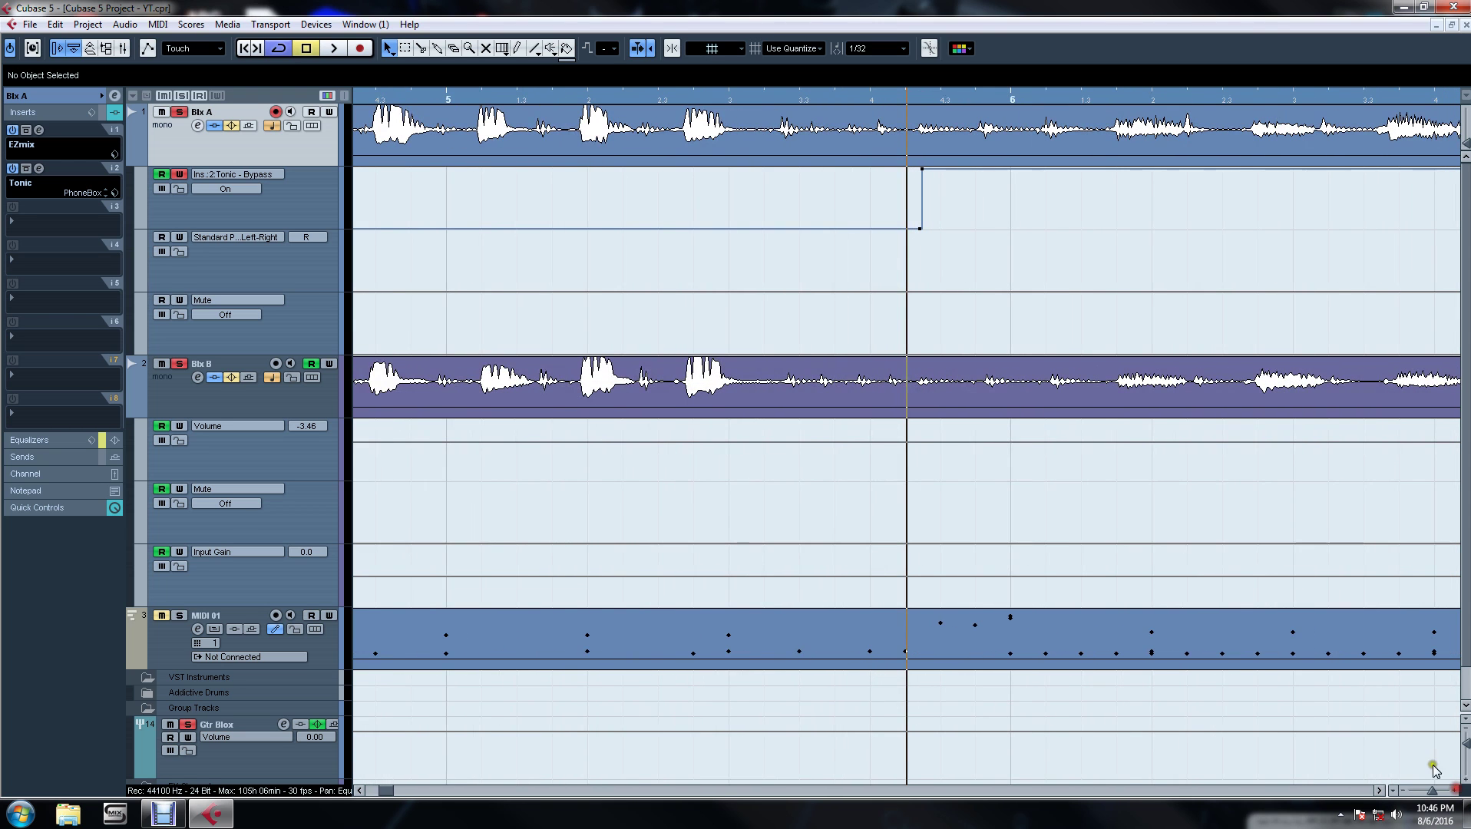
pyautogui.click(909, 442)
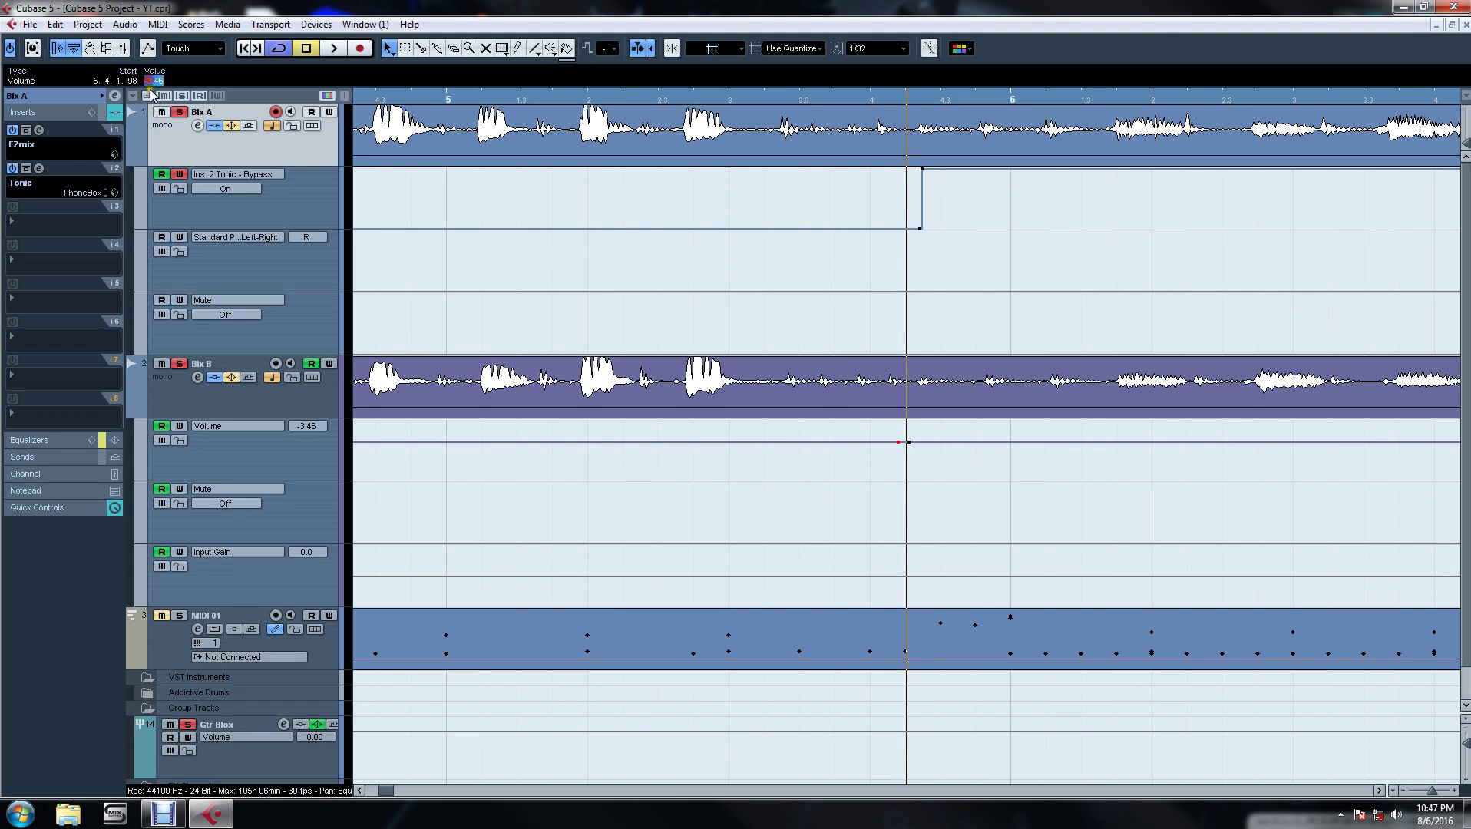
pyautogui.scroll(-10, 152, 80)
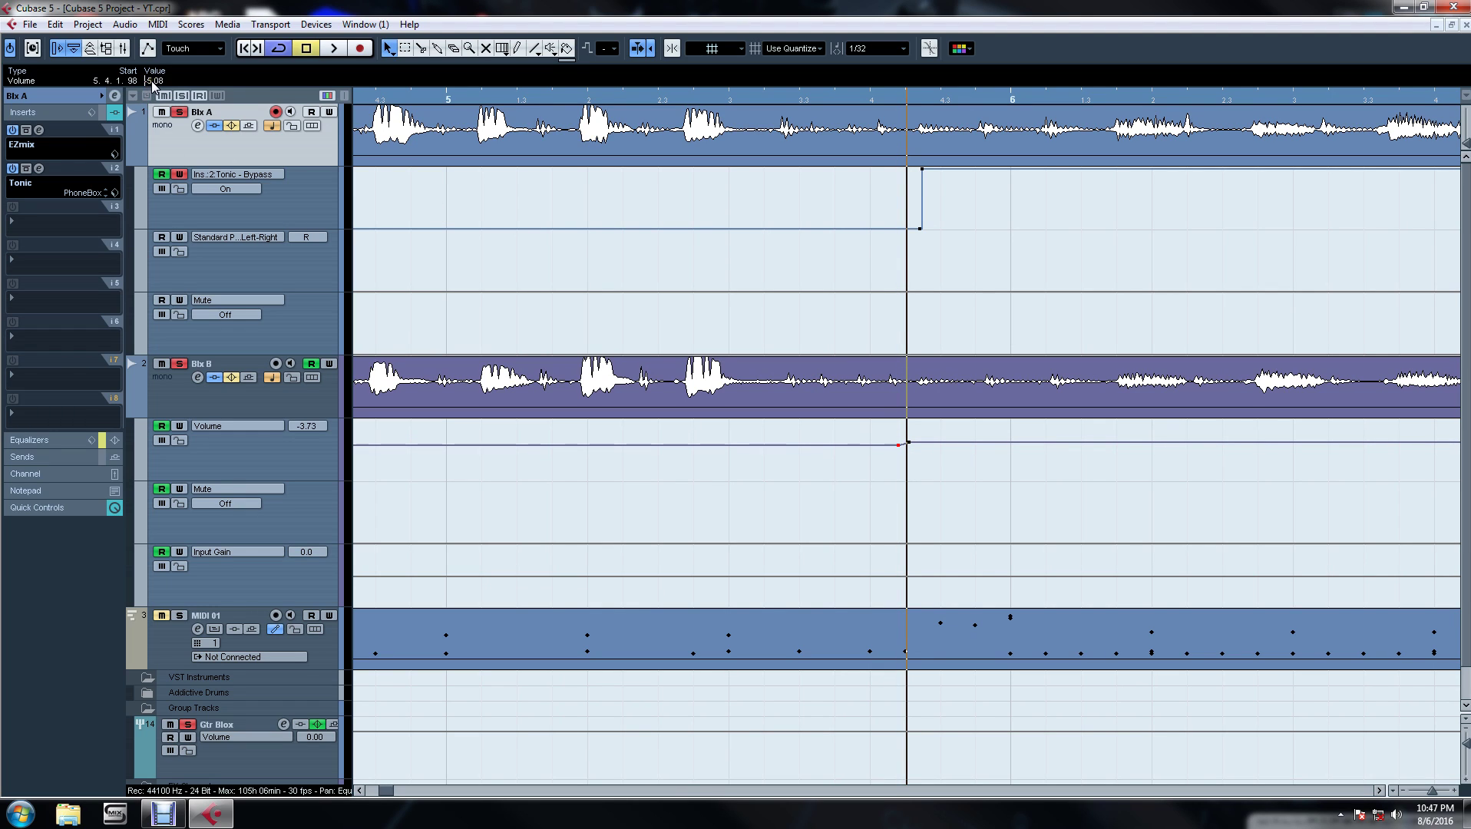
pyautogui.scroll(-10, 154, 79)
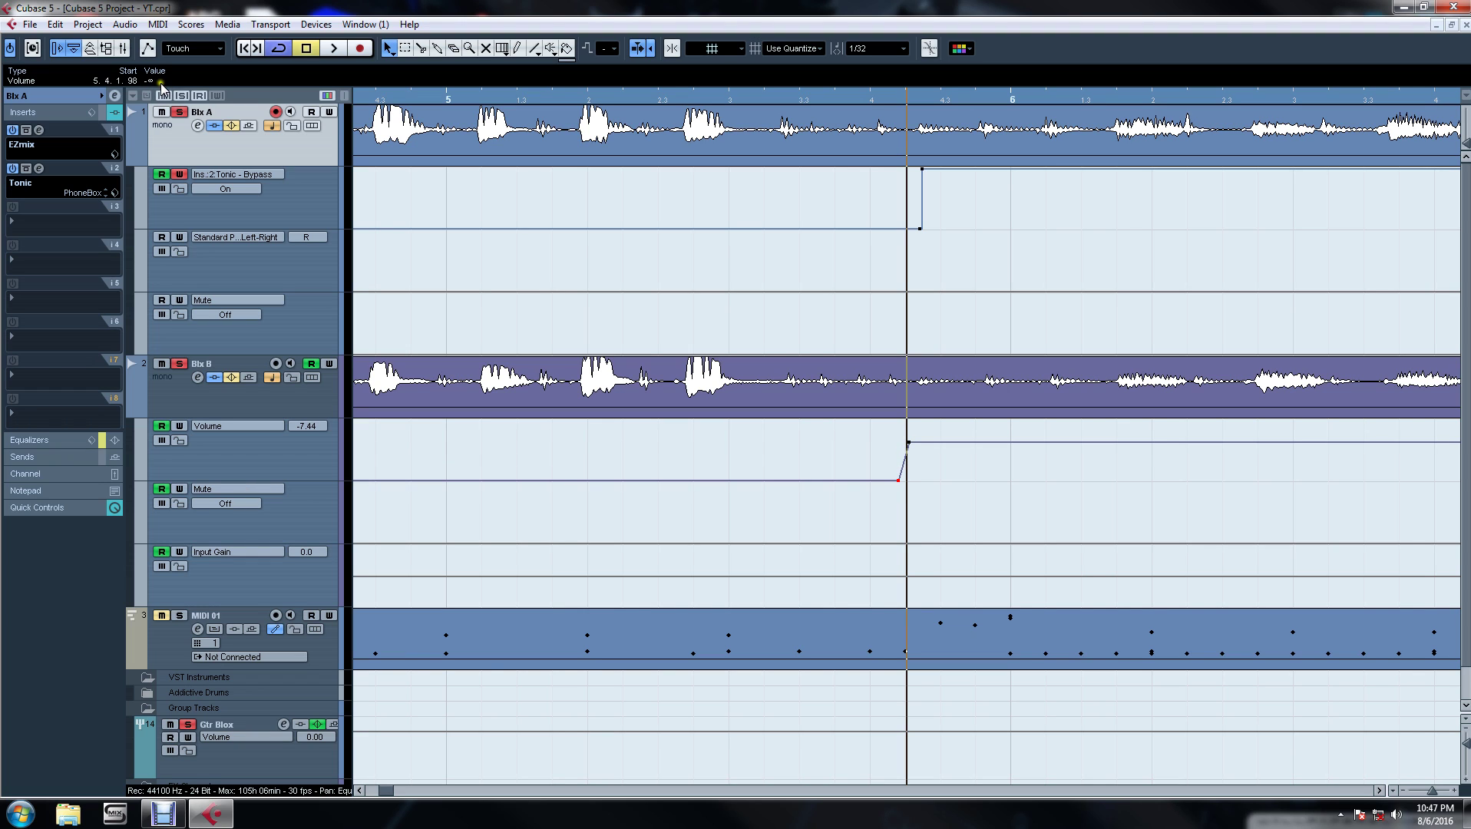
pyautogui.click(898, 481)
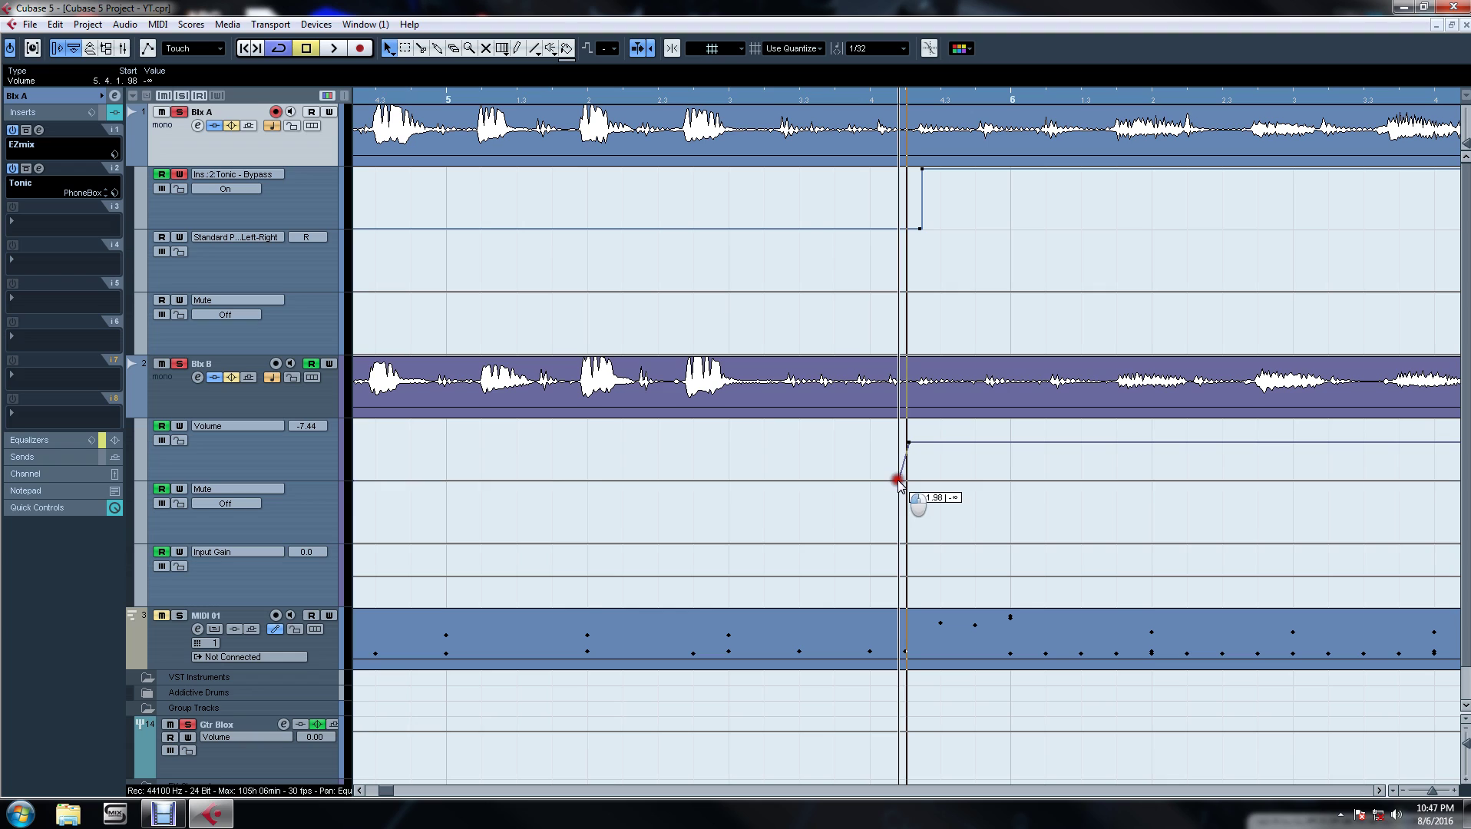
pyautogui.moveTo(899, 482); pyautogui.dragTo(908, 481)
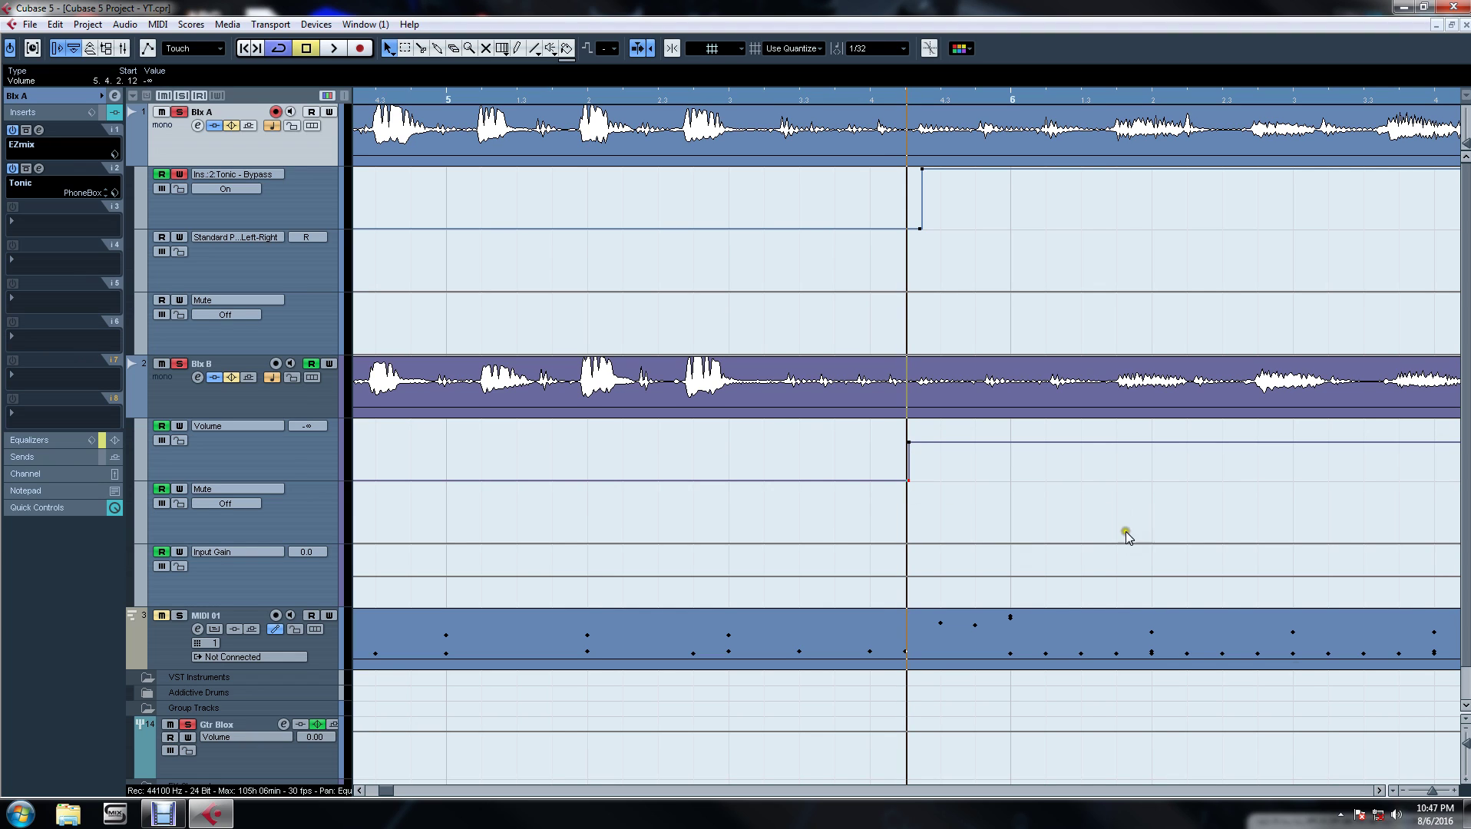
# Play the project from just before bar 2 to hear Blx A's filtered intro and Blx B's entrance.
pyautogui.click(1403, 790)
pyautogui.click(1403, 790)
pyautogui.click(1403, 790)
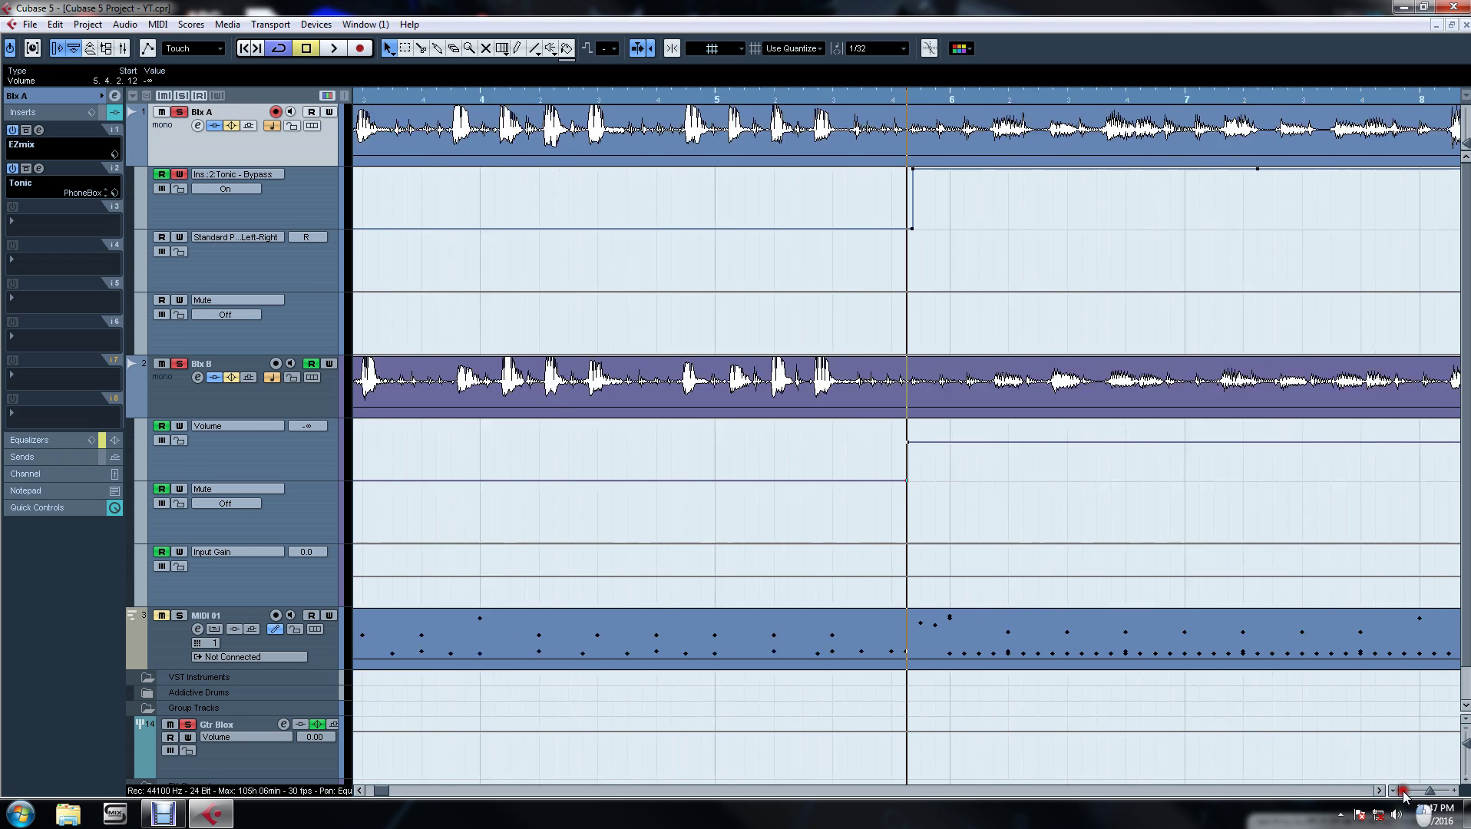
pyautogui.click(1403, 790)
pyautogui.click(1403, 791)
pyautogui.click(1403, 791)
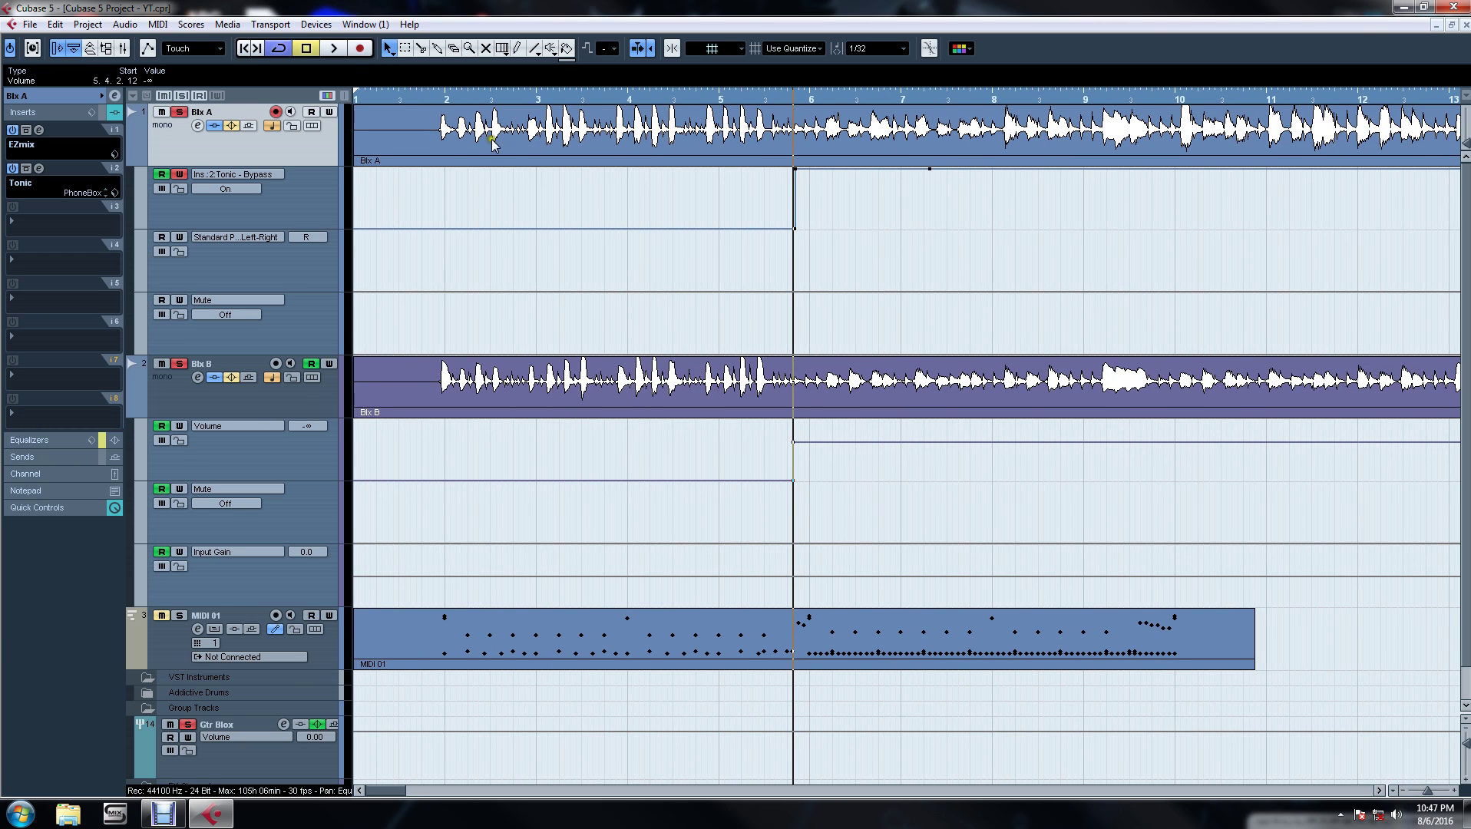
pyautogui.click(435, 96)
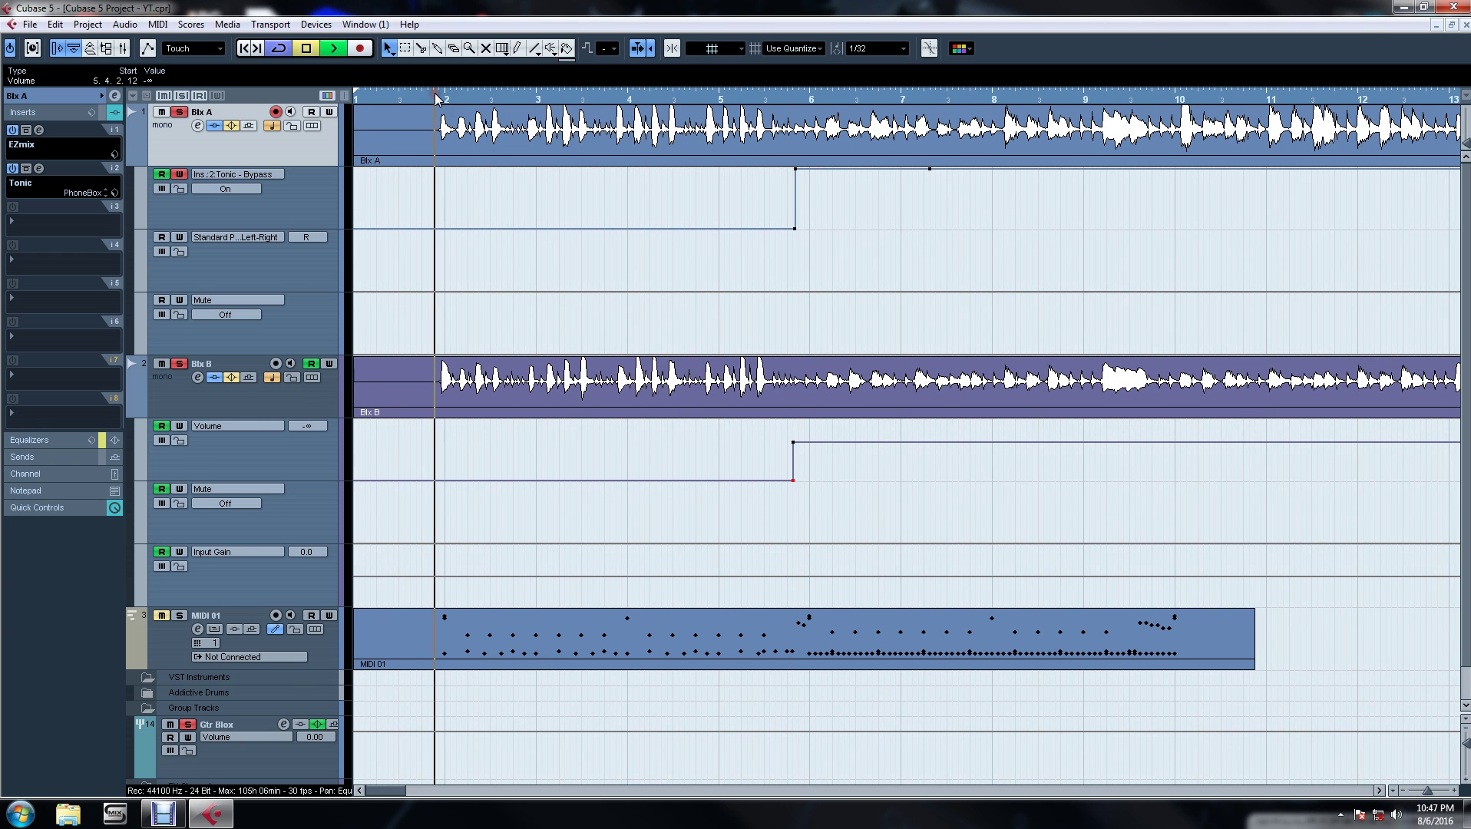
# Play both guitars through the change before bar 6 until nearly bar 11 and stop playback.
pyautogui.press('space')
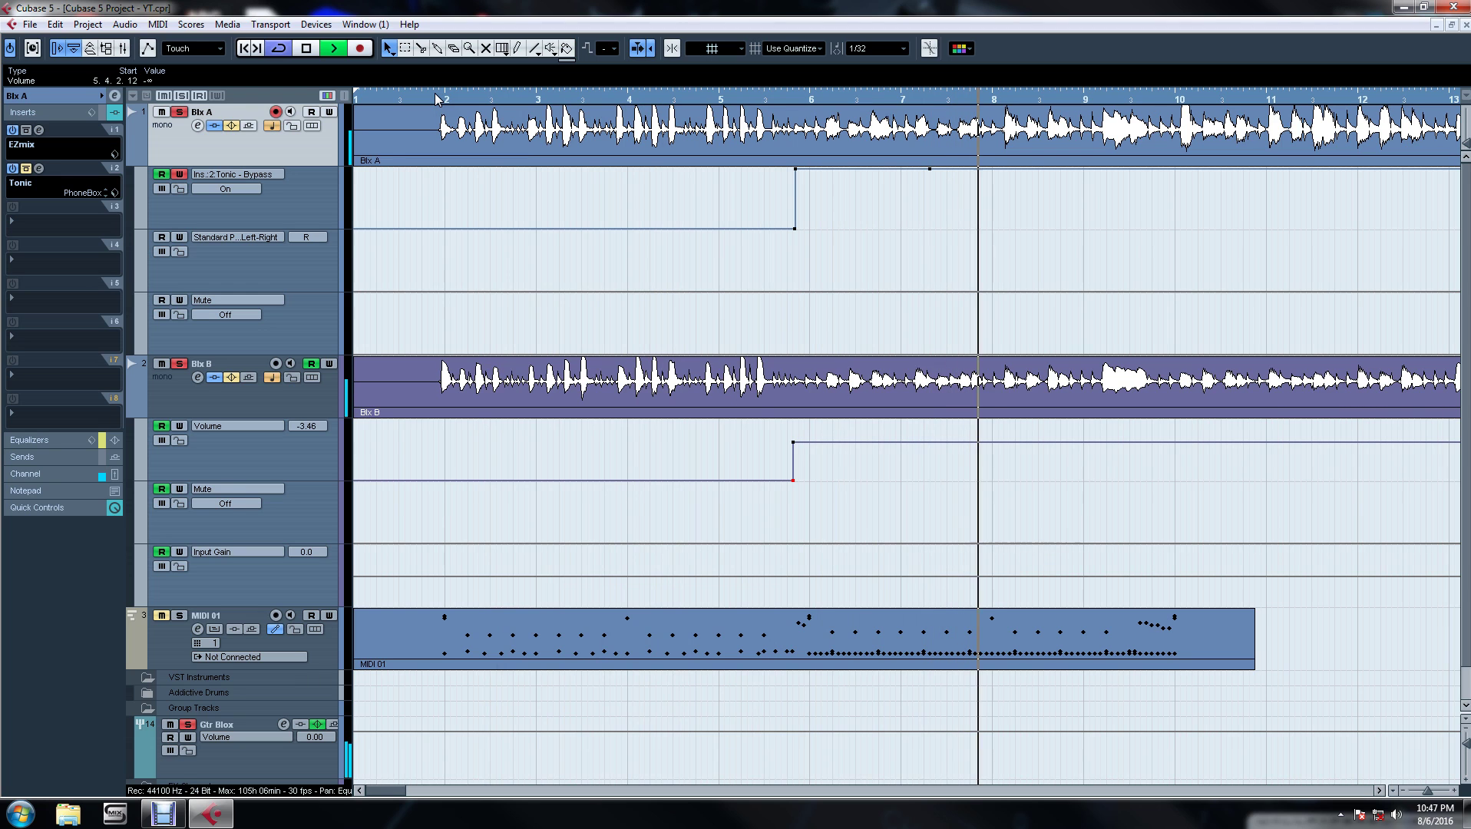
pyautogui.click(1404, 791)
pyautogui.click(1405, 791)
pyautogui.click(1405, 791)
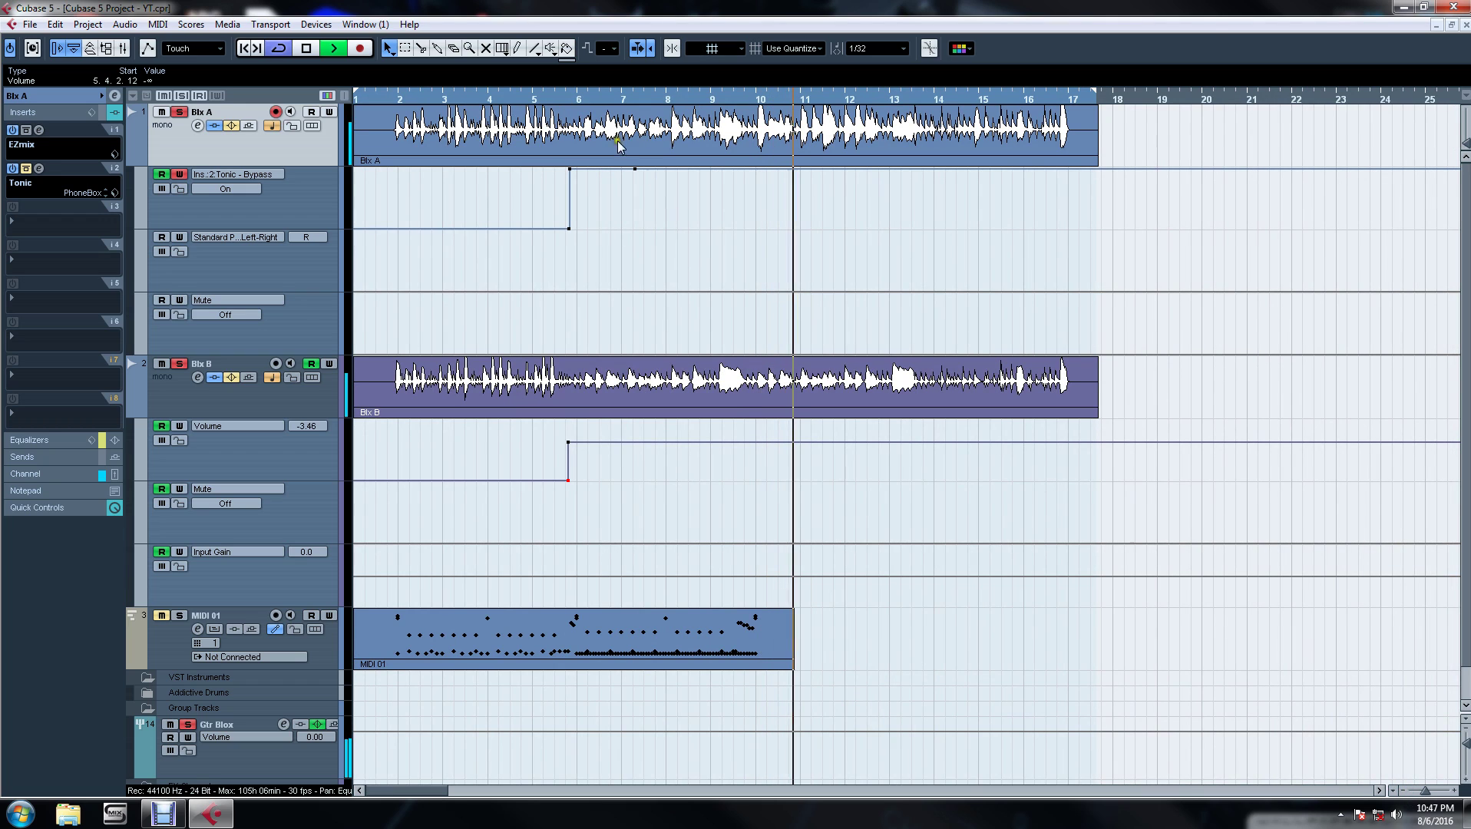
pyautogui.press('space')
# Play both guitars from the start of bar 6 past bar 7 to hear the unfiltered section.
pyautogui.click(579, 102)
pyautogui.click(706, 213)
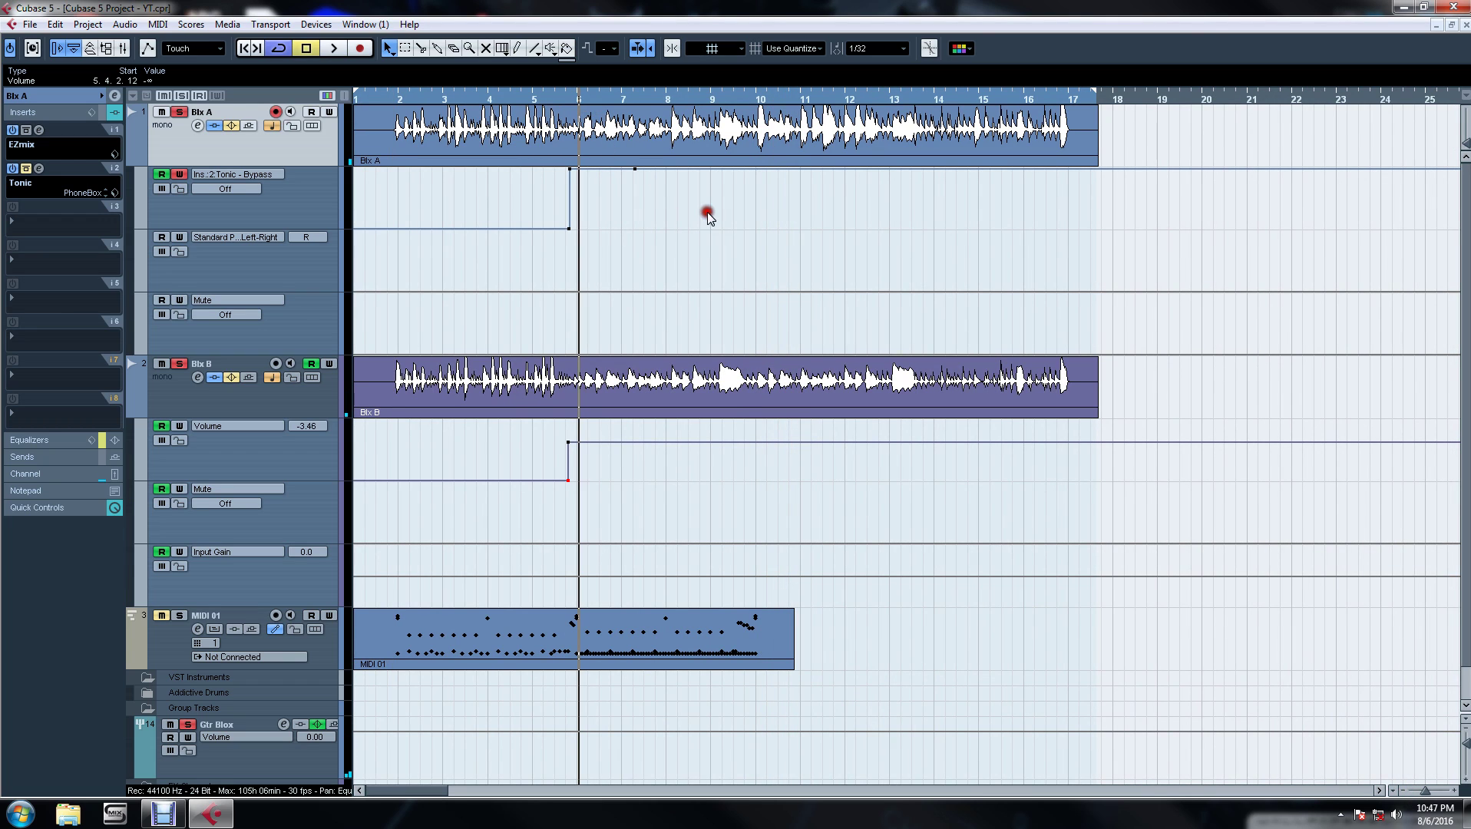
pyautogui.click(1453, 791)
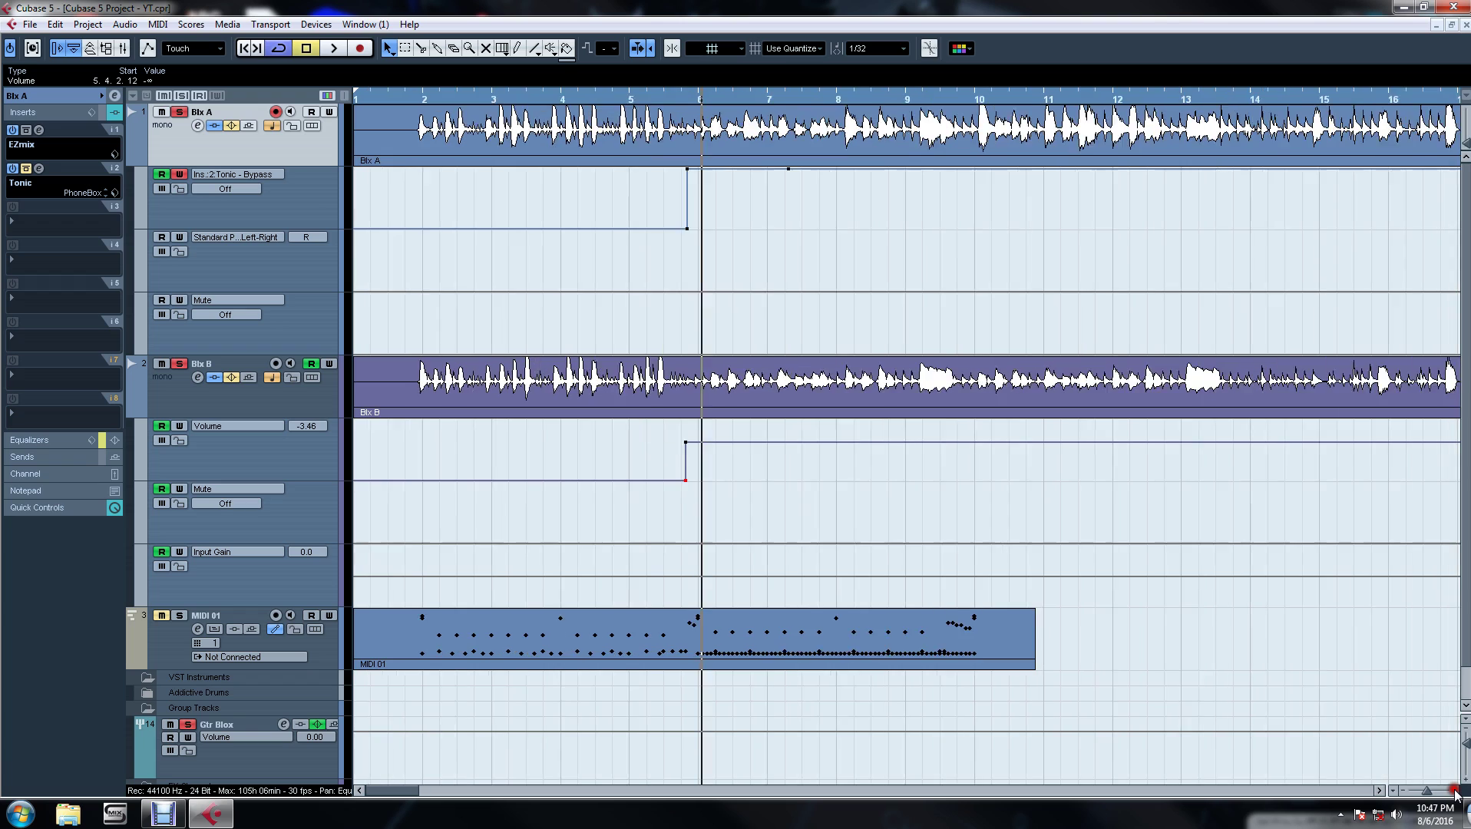
pyautogui.press('space')
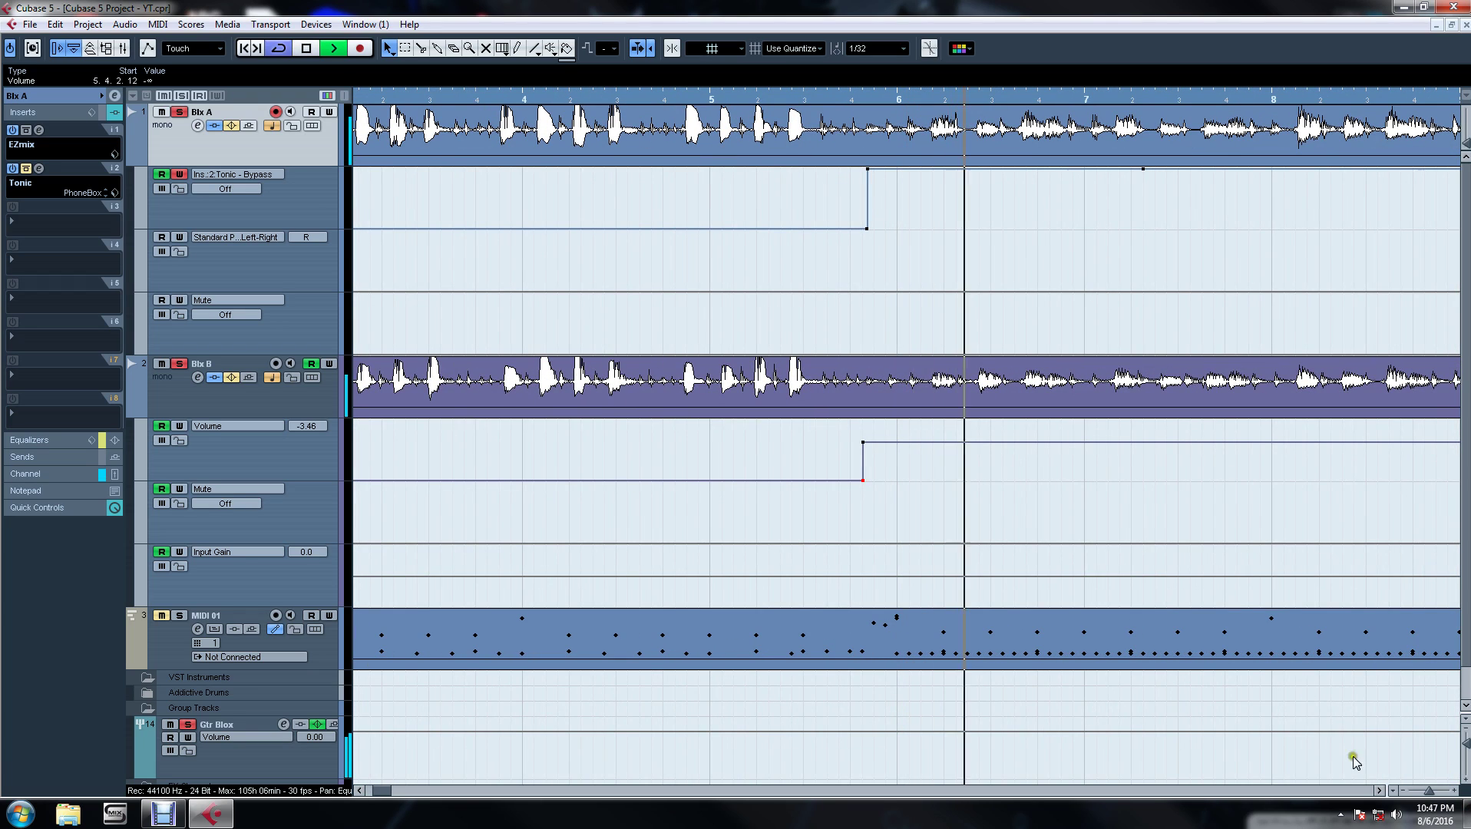
pyautogui.click(1403, 790)
pyautogui.click(1403, 790)
pyautogui.click(1403, 791)
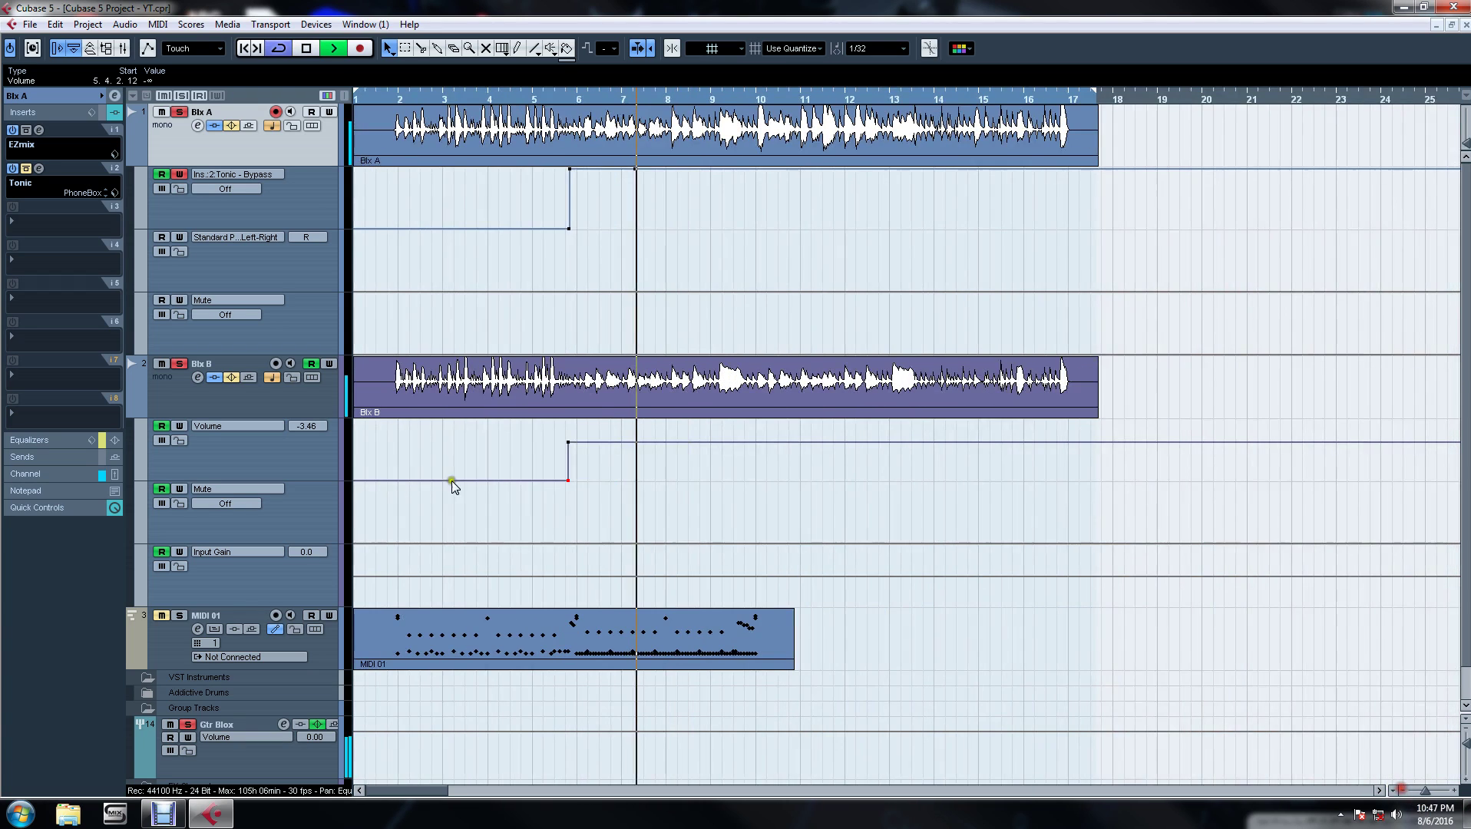
pyautogui.press('space')
# Unsolo Blx B and extend Blx A's Tonic bypass automation: off at bar 7, on at bar 8, off at bar 9, on at bar 10.
pyautogui.click(184, 366)
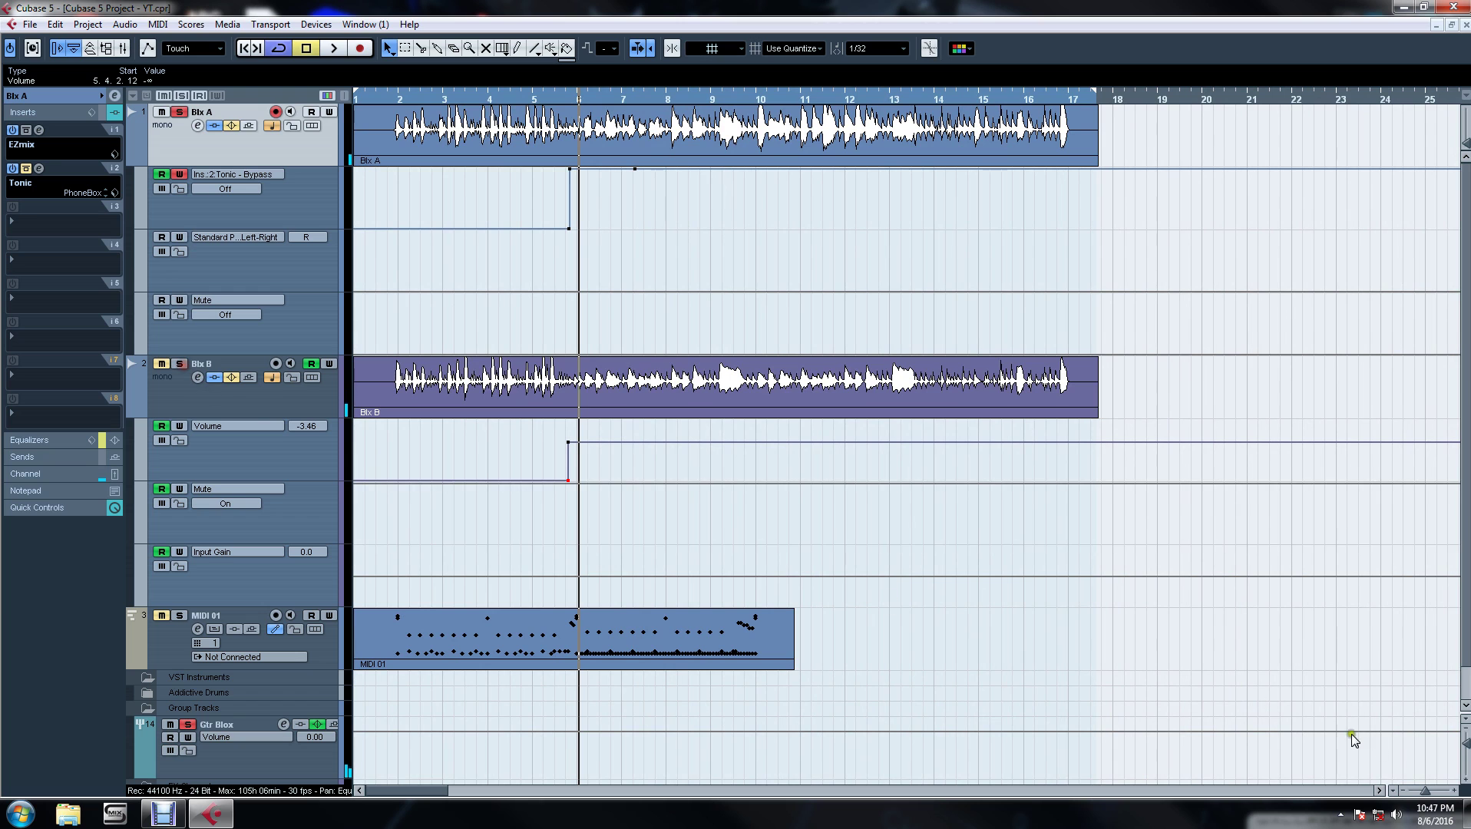
pyautogui.click(1454, 791)
pyautogui.click(1455, 791)
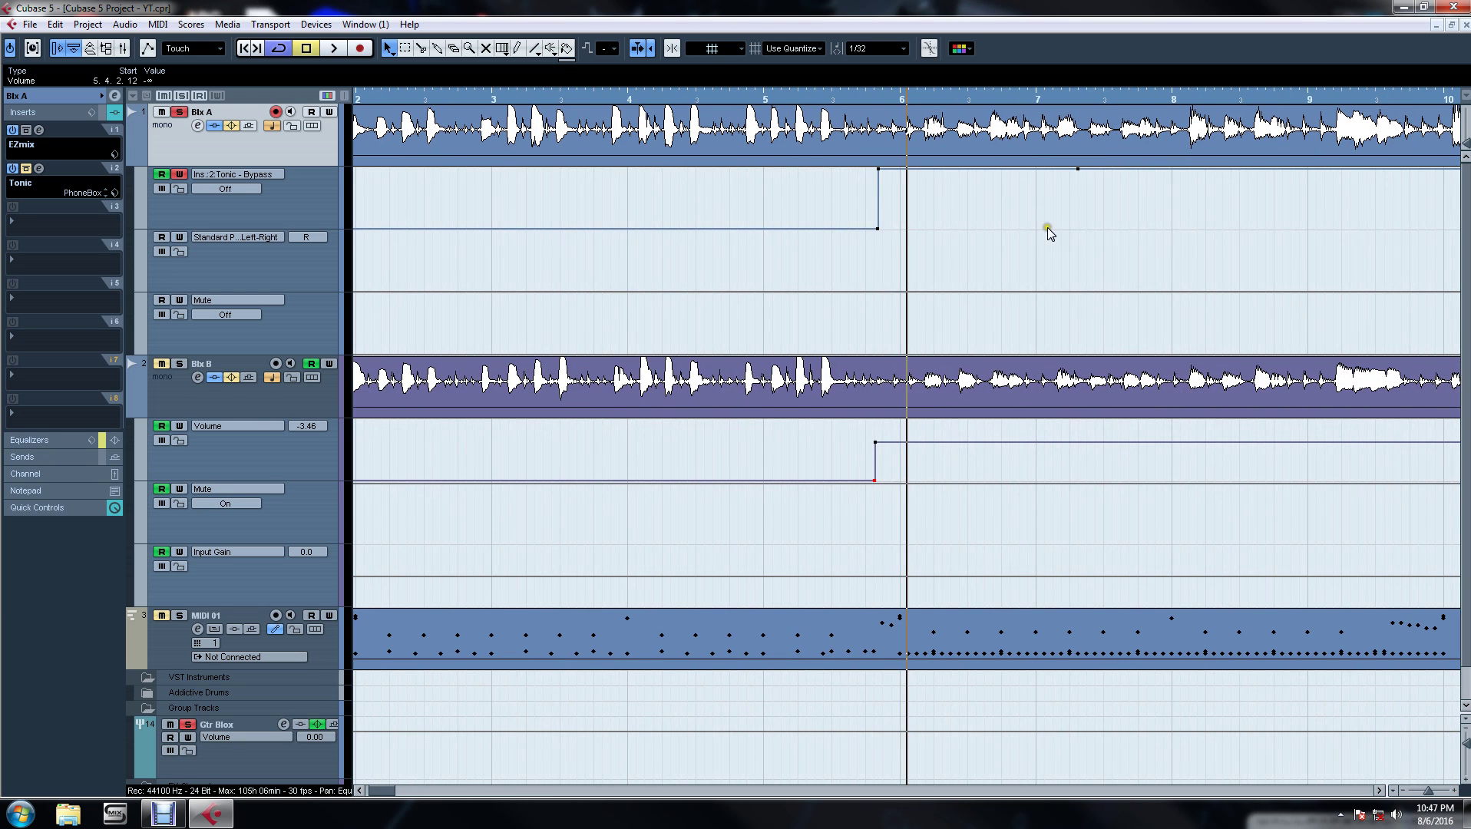
pyautogui.moveTo(1042, 175); pyautogui.dragTo(1028, 221)
pyautogui.moveTo(1078, 175); pyautogui.dragTo(1170, 171)
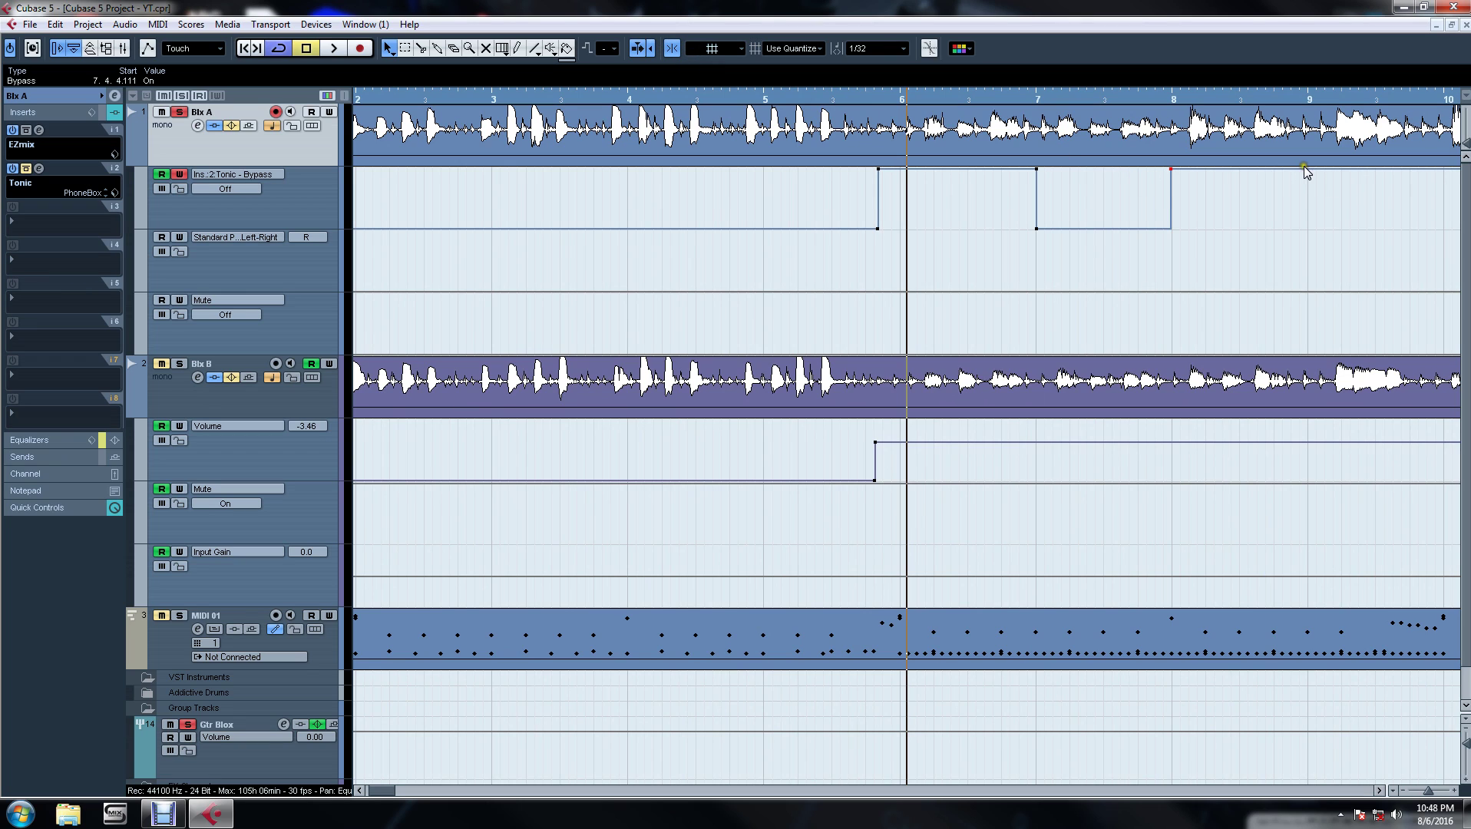
pyautogui.moveTo(1317, 175); pyautogui.dragTo(1302, 224)
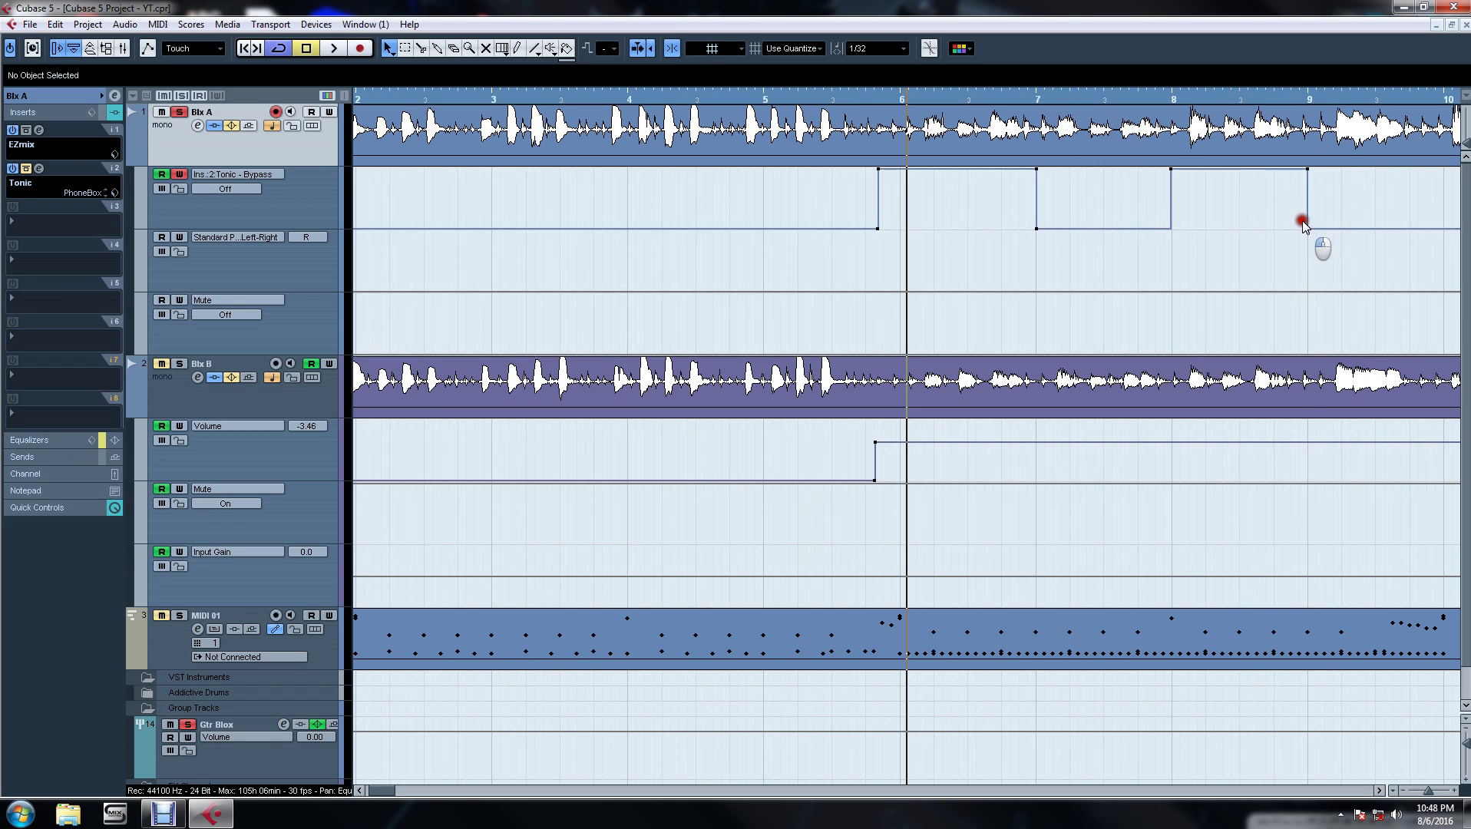
pyautogui.click(1379, 790)
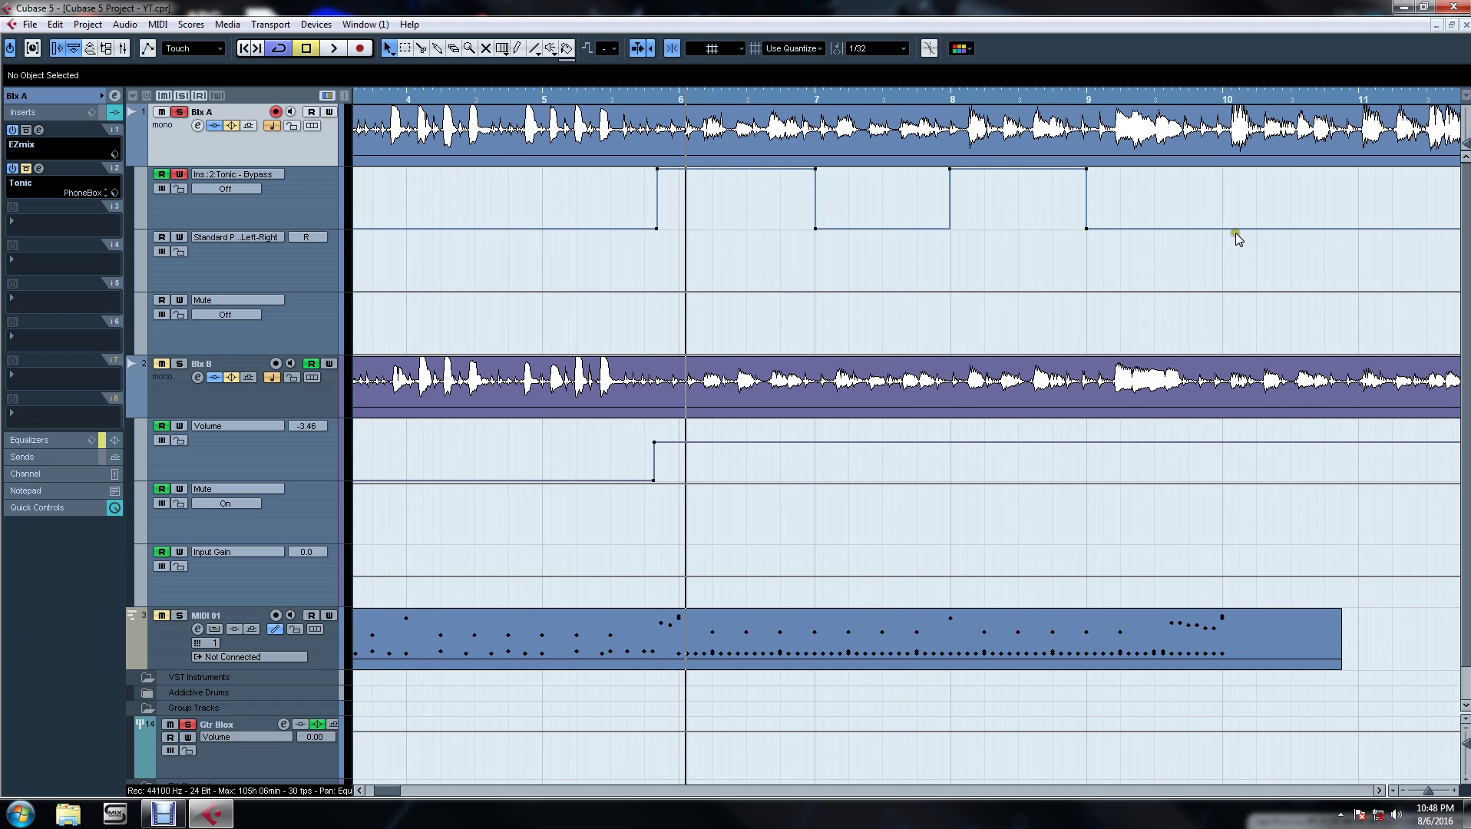
pyautogui.moveTo(1221, 228); pyautogui.dragTo(1221, 168)
# Play Blx A from bar 6 through bar 10 with its Tonic editor open to check the alternating bypass.
pyautogui.press('space')
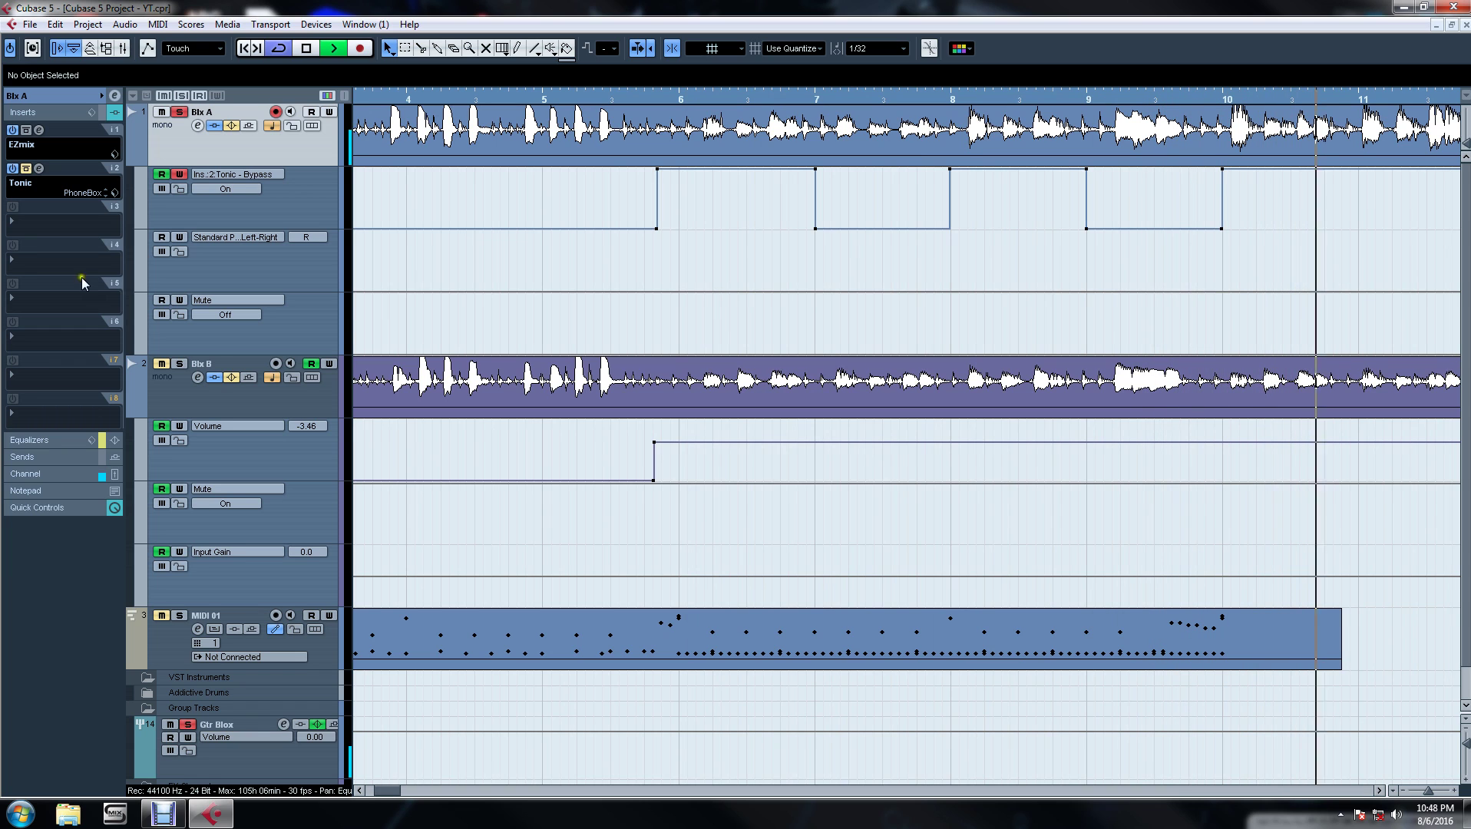
pyautogui.press('space')
pyautogui.click(38, 169)
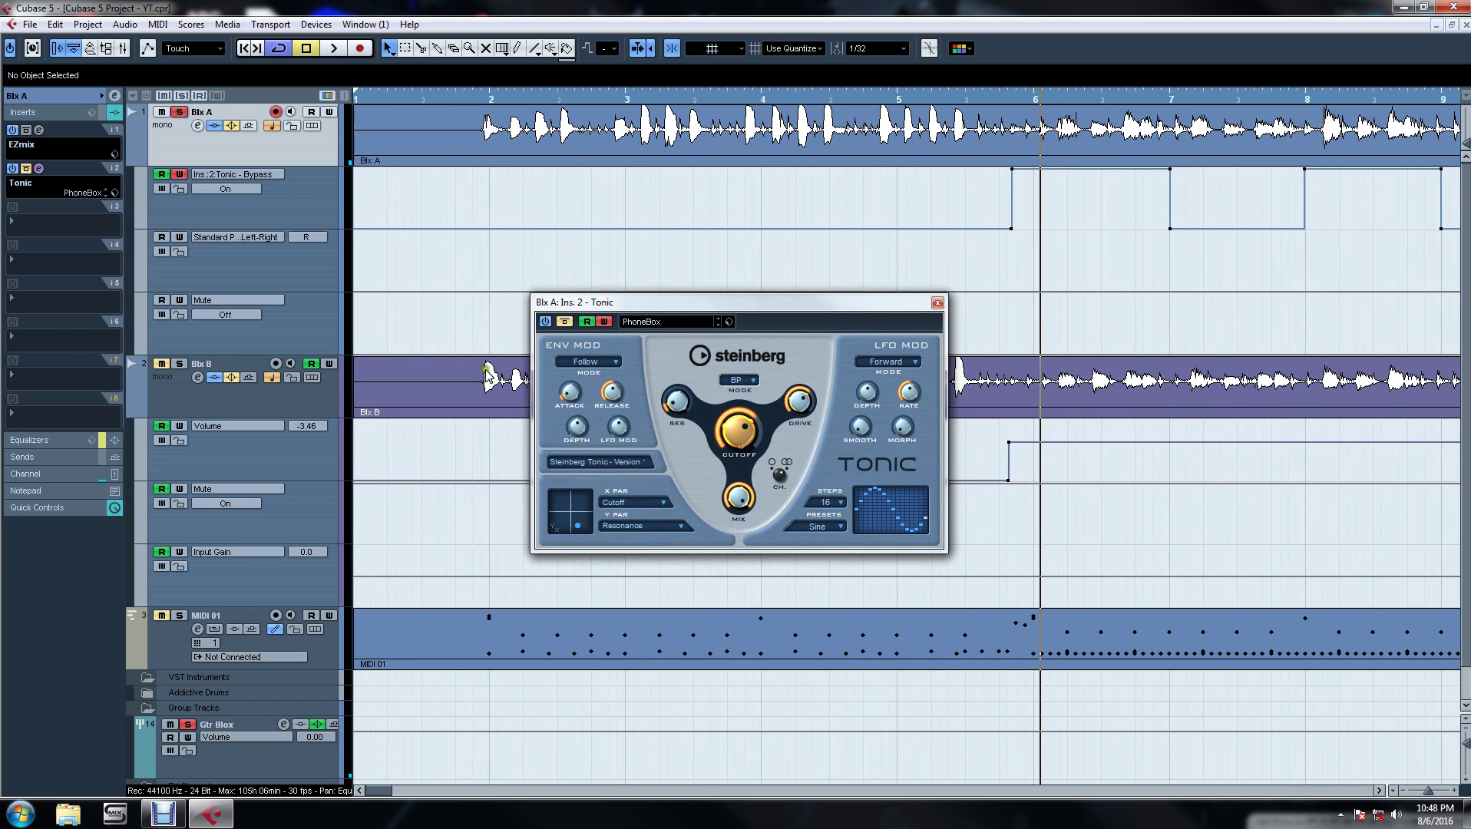
pyautogui.press('space')
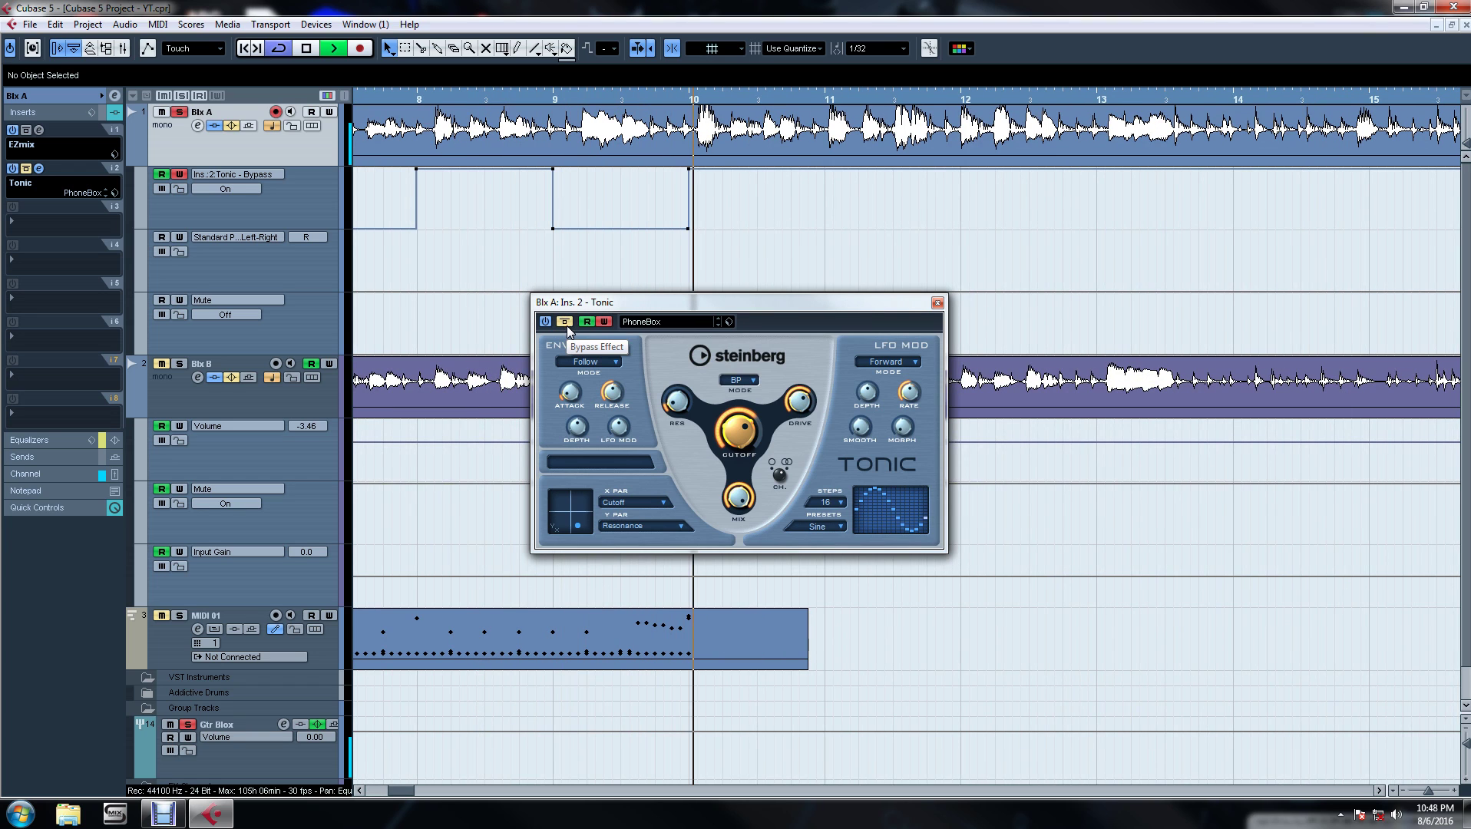
pyautogui.press('space')
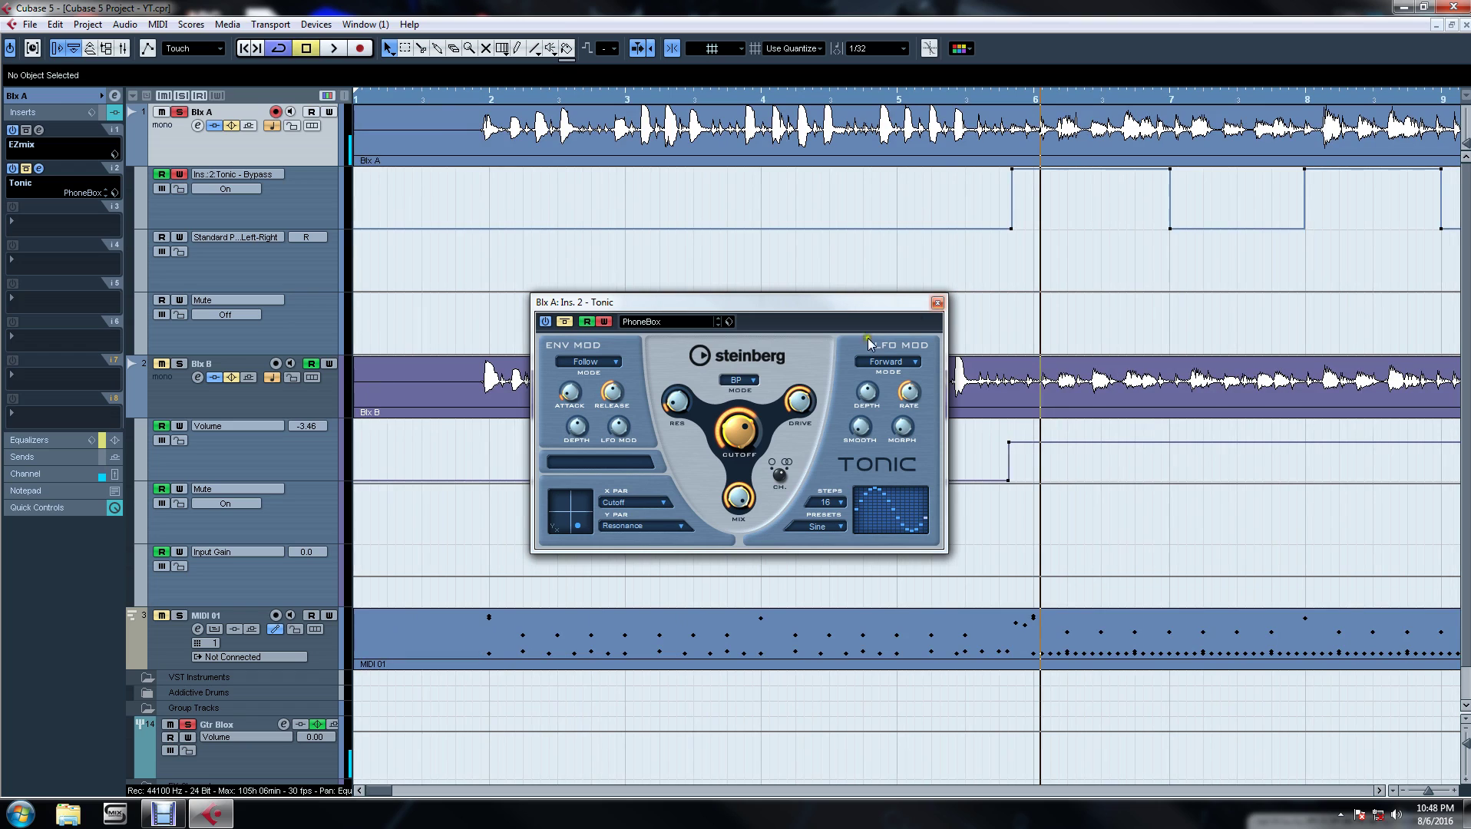
# Play from shortly after bar 1 while moving Tonic's XY pad to 0.78, 0.55 to write a filter sweep on Blx A.
pyautogui.click(405, 100)
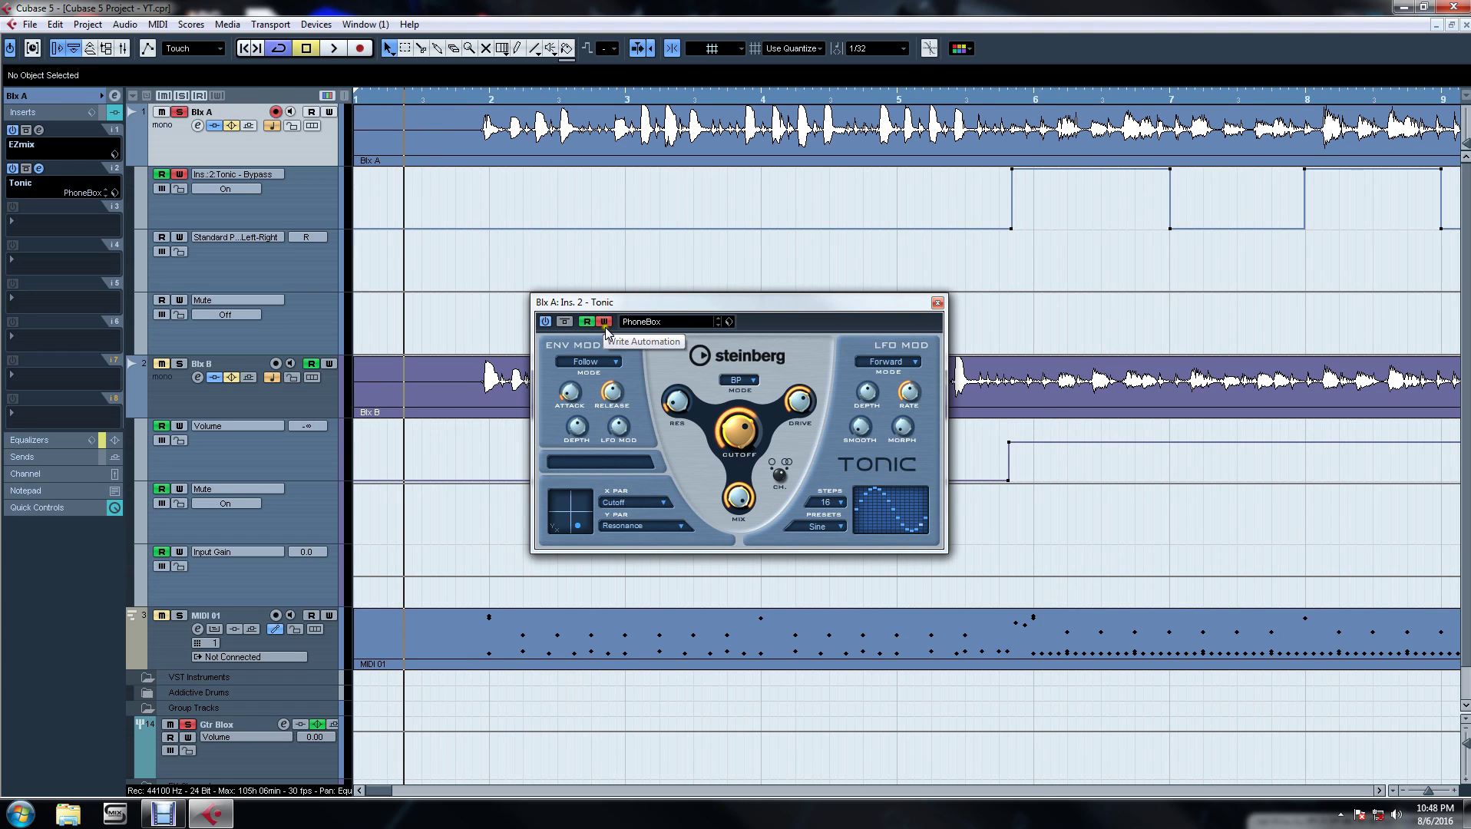
pyautogui.press('space')
pyautogui.click(577, 525)
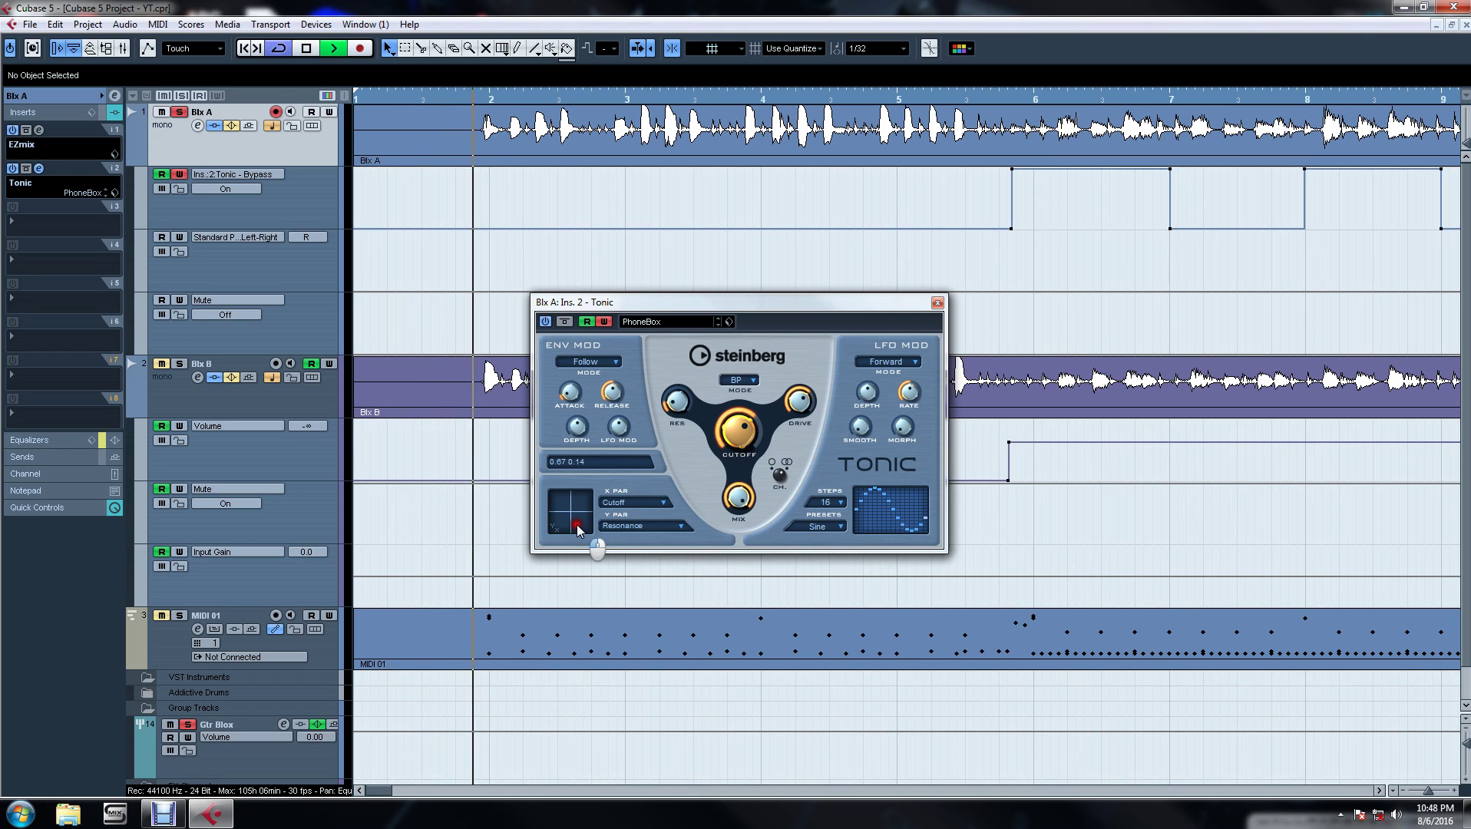
pyautogui.moveTo(577, 524)
pyautogui.mouseDown()
pyautogui.moveTo(571, 506)
pyautogui.moveTo(559, 516)
pyautogui.moveTo(571, 525)
pyautogui.moveTo(583, 509)
pyautogui.mouseUp()
pyautogui.press('space')
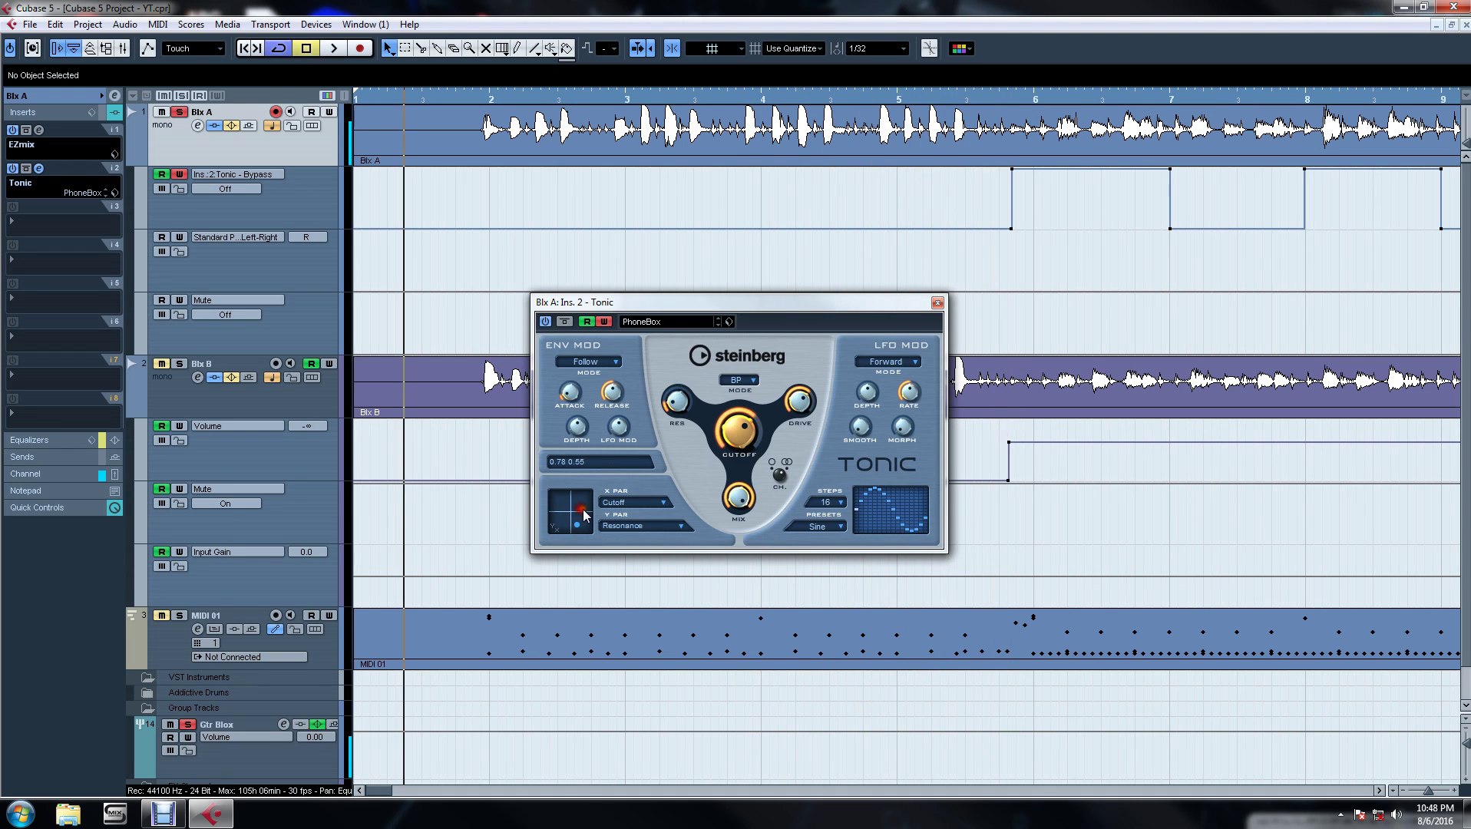
# Replay the filter sweep with Blx A soloed and again with all solos cleared, and close the Tonic editor.
pyautogui.press('space')
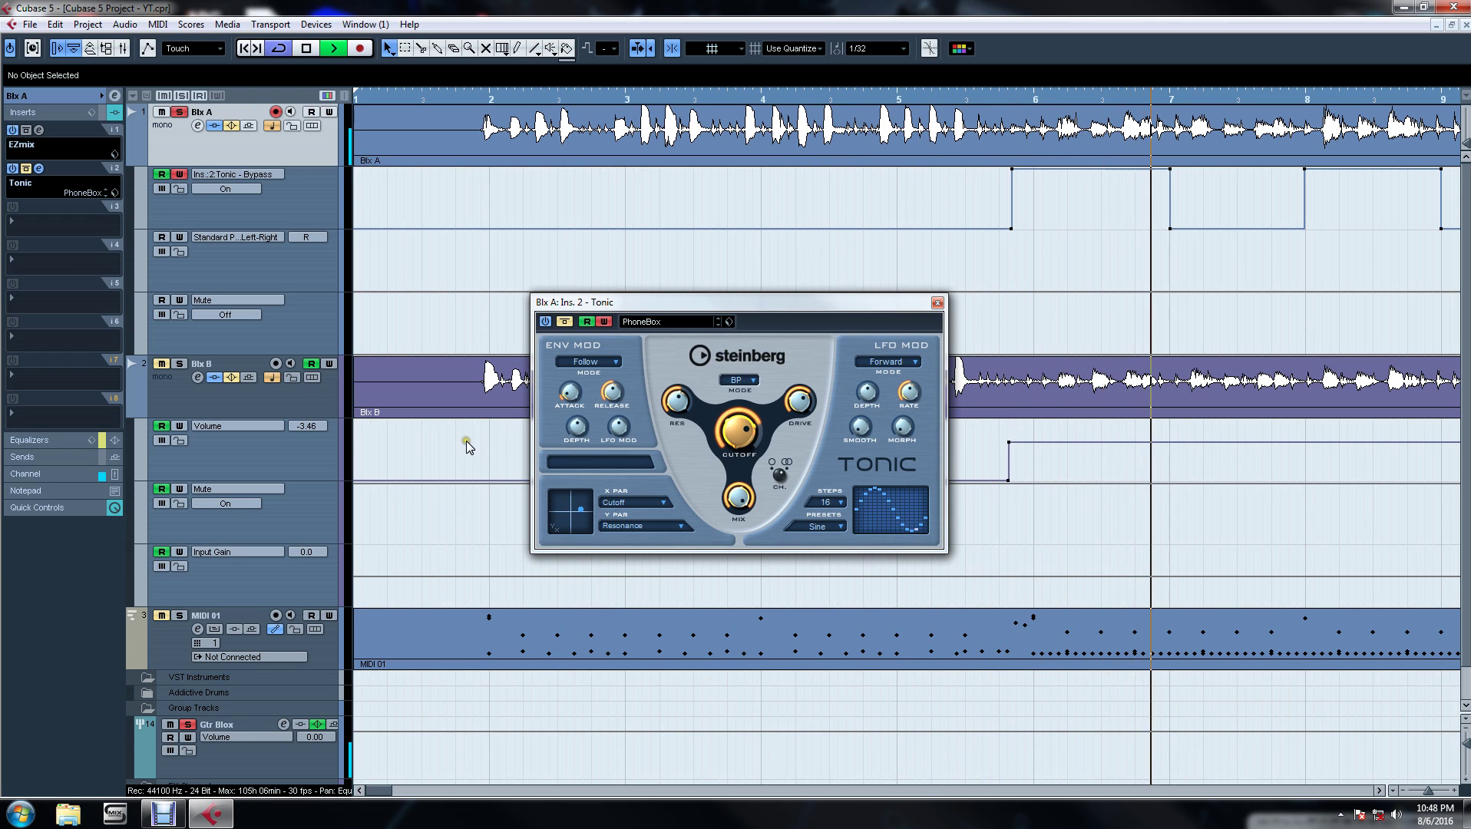
pyautogui.press('space')
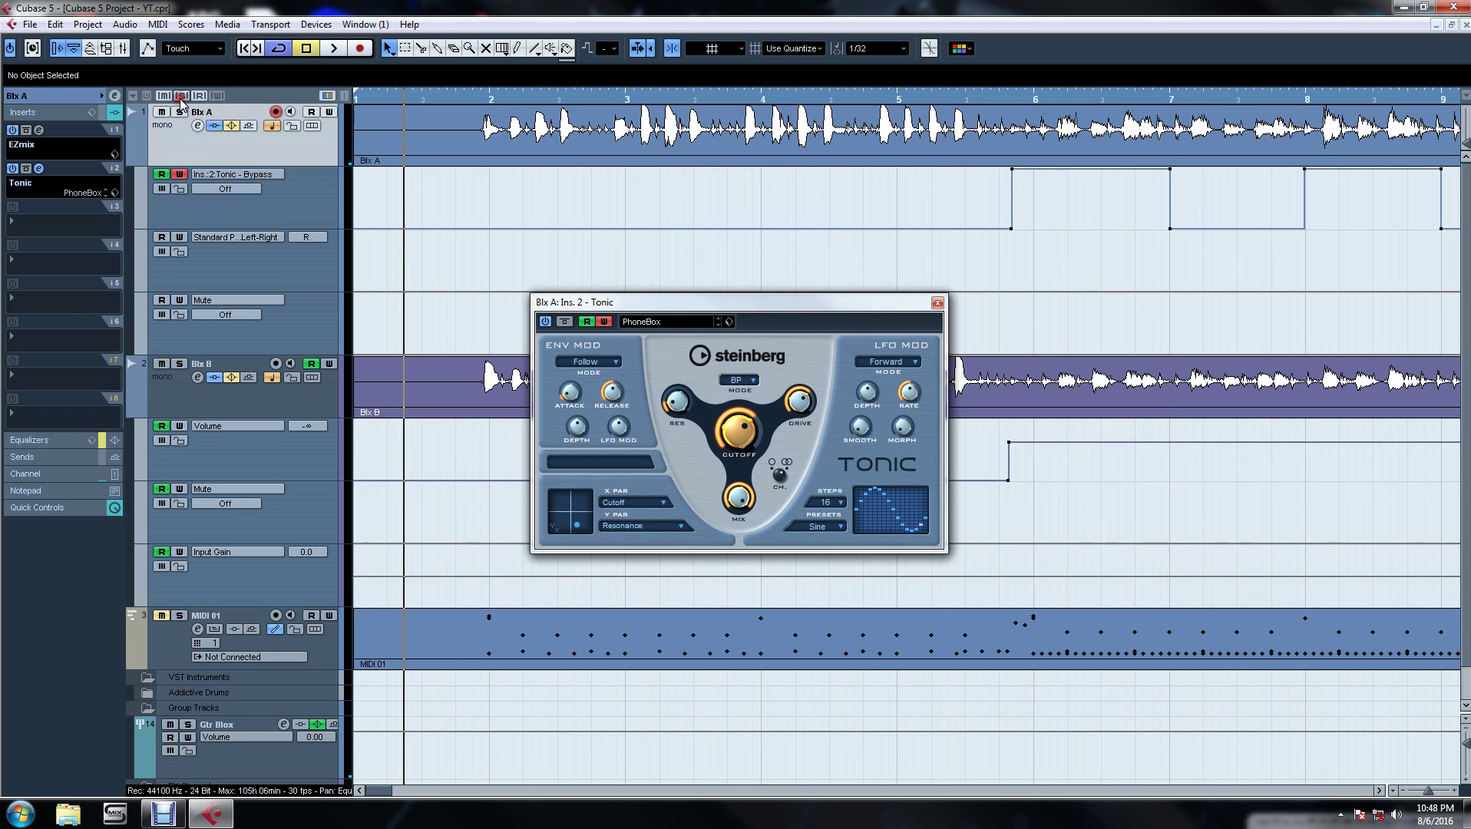
pyautogui.press('space')
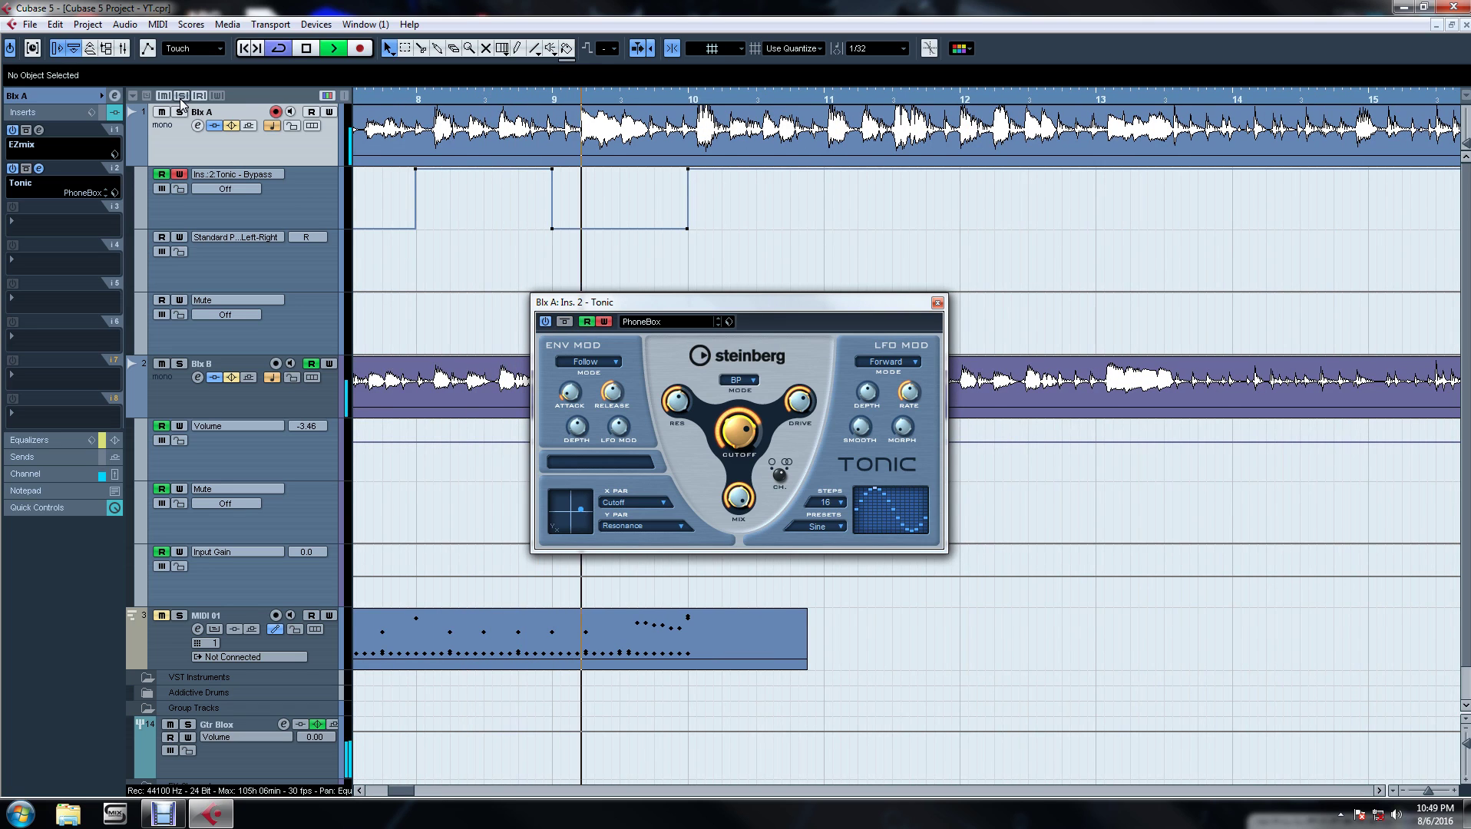
pyautogui.press('space')
pyautogui.click(936, 303)
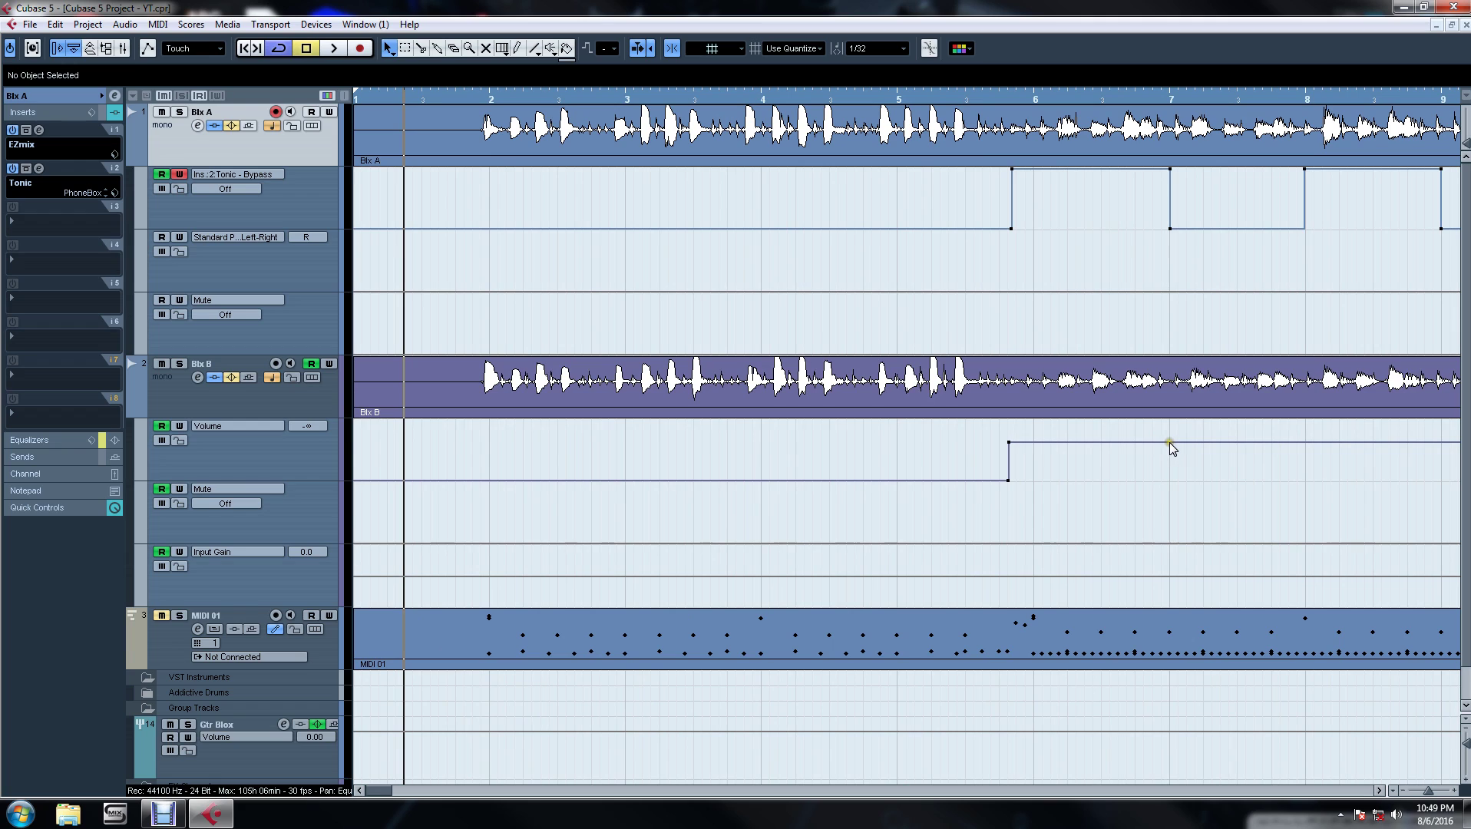
# Add instant Blx B volume changes: -∞ at bar 7, restored at bar 8, -∞ at bar 9, and back up to -2.51 at bar 10.
pyautogui.moveTo(1170, 442); pyautogui.dragTo(1168, 484)
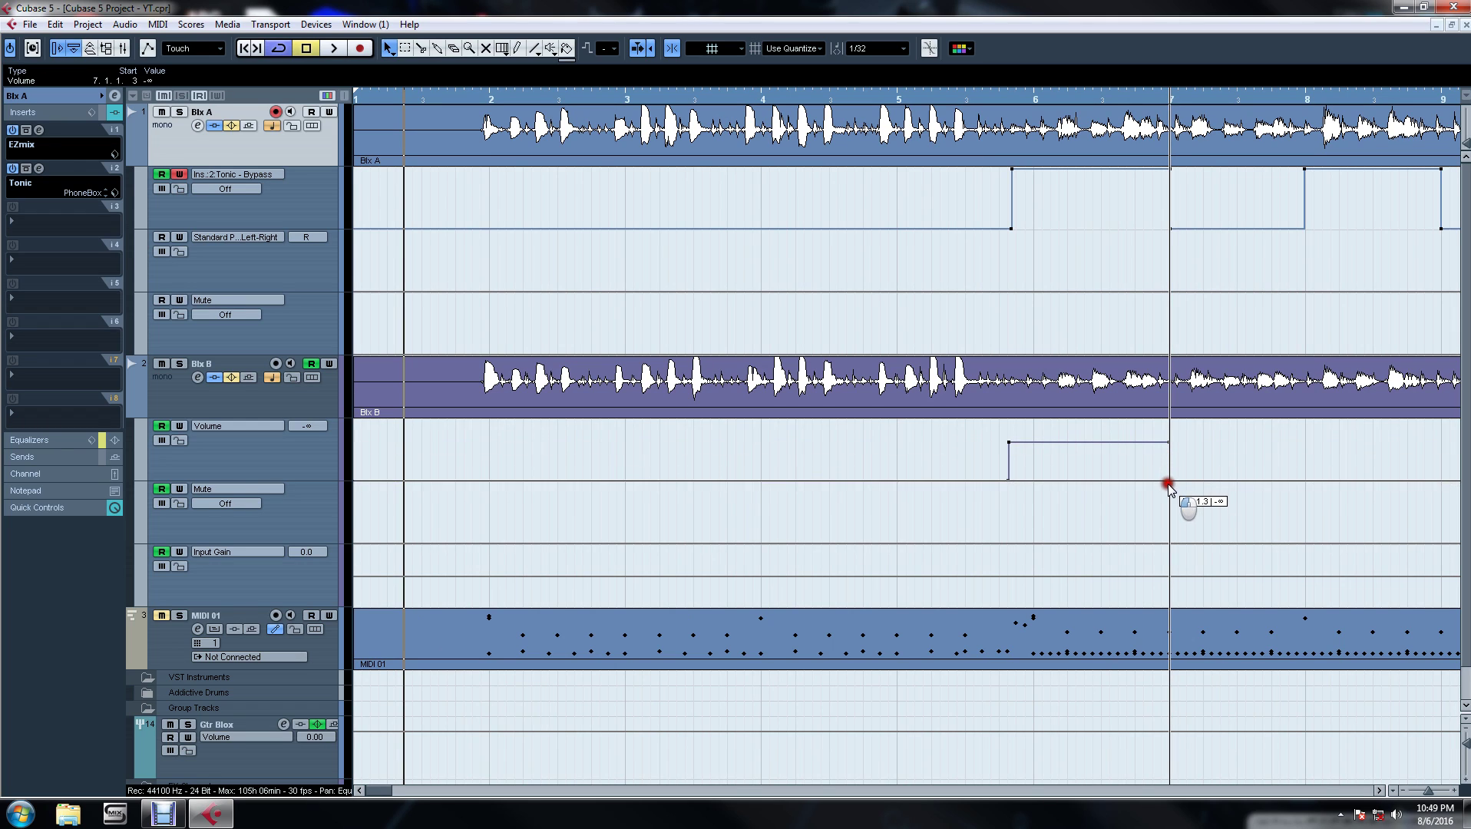
pyautogui.click(1305, 480)
pyautogui.moveTo(1307, 482); pyautogui.dragTo(1305, 442)
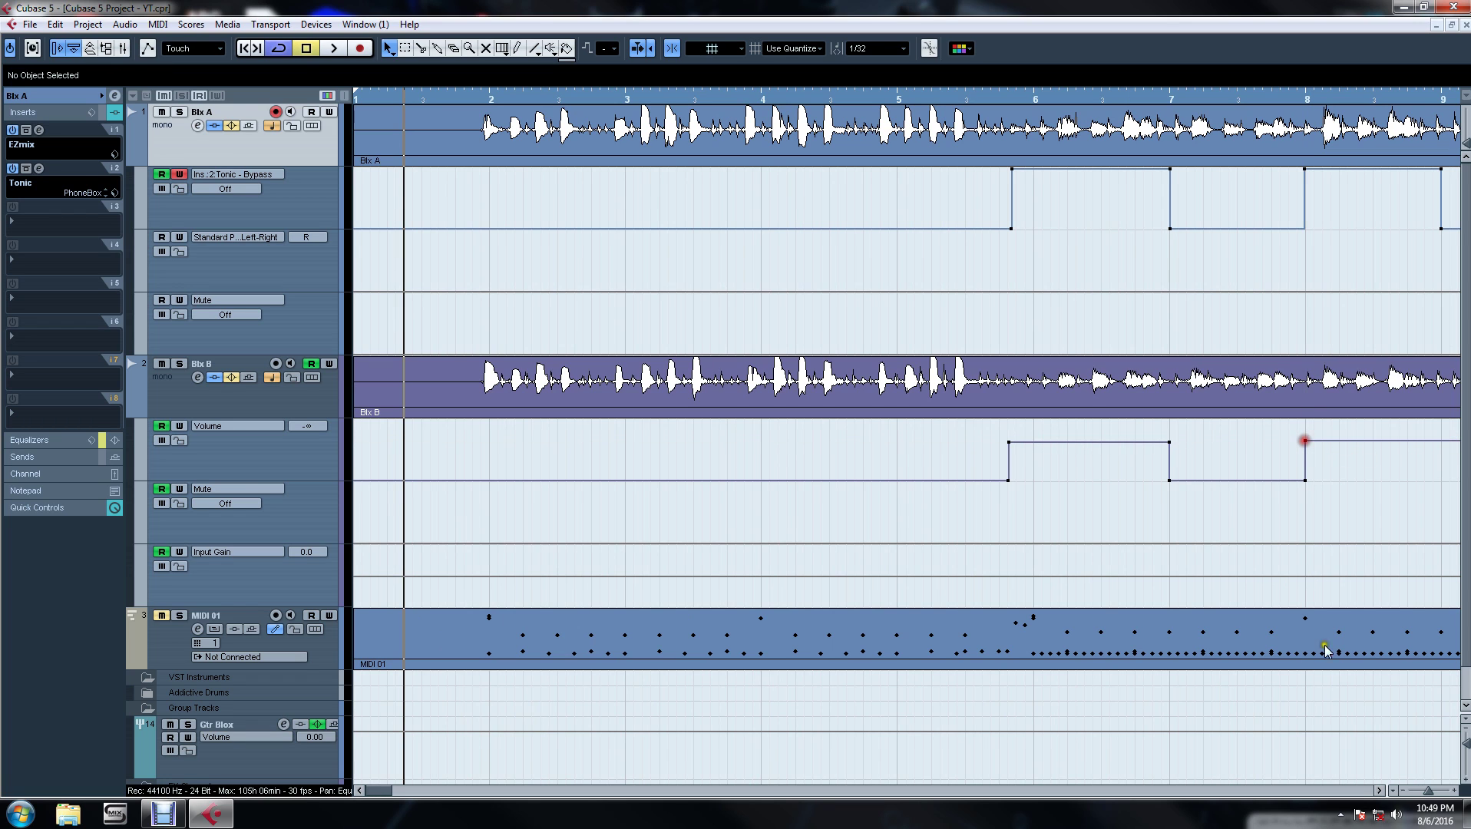
pyautogui.click(1376, 790)
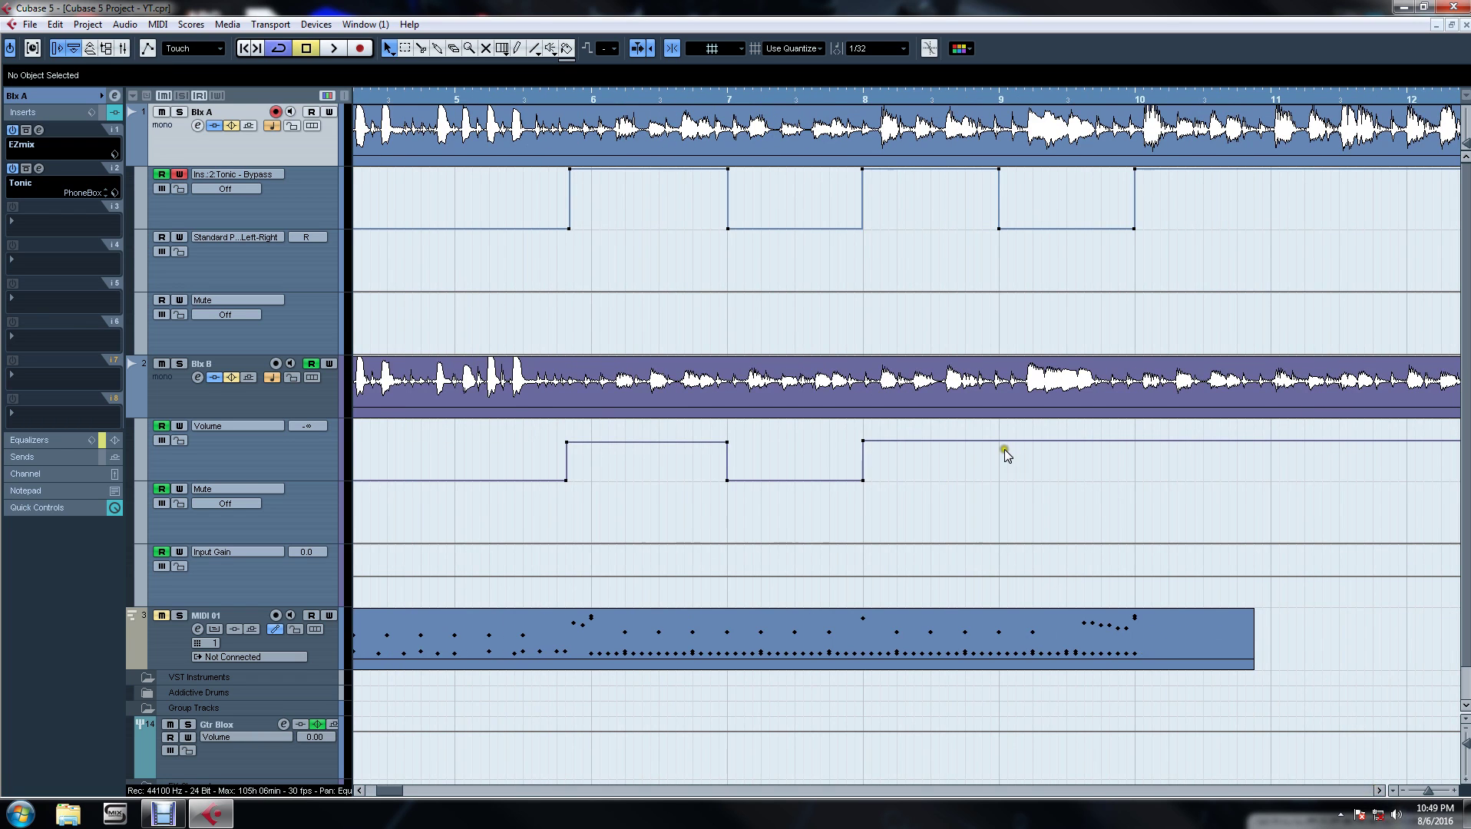
pyautogui.moveTo(994, 441); pyautogui.dragTo(995, 483)
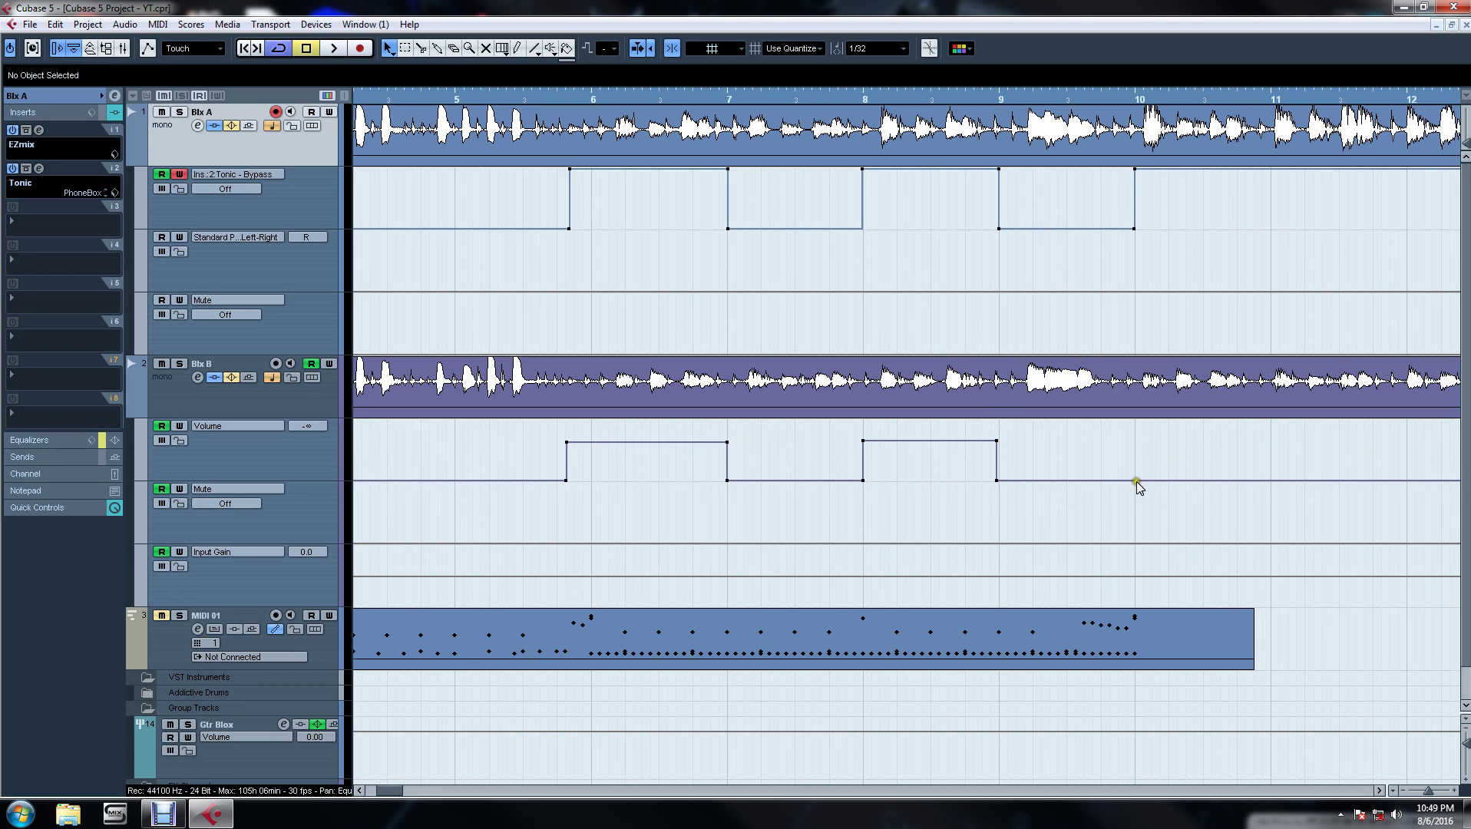
pyautogui.moveTo(1136, 481); pyautogui.dragTo(1136, 442)
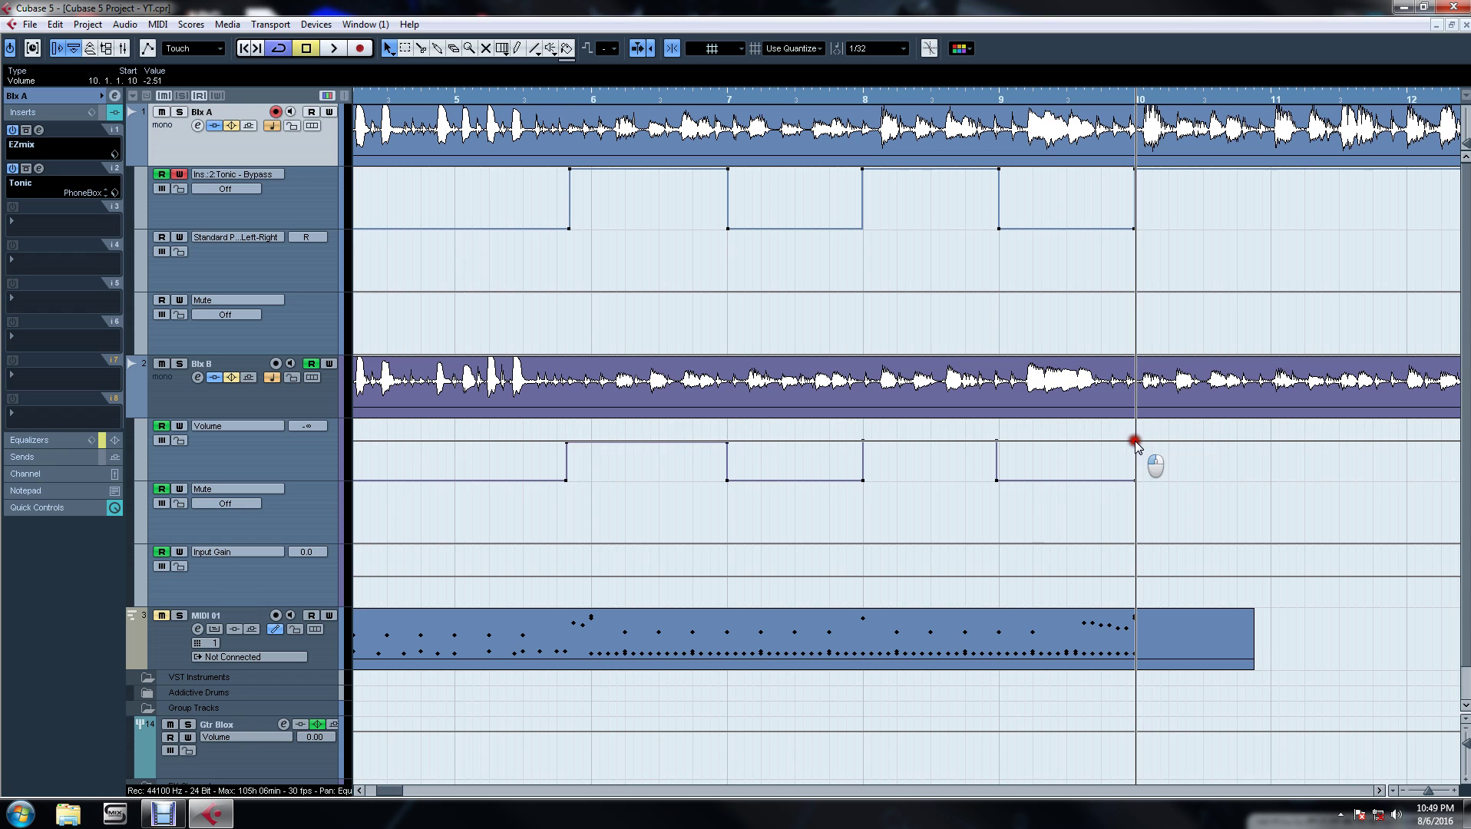
# Play the project from before bar 2 to its end, watching the fader automation in the Mixer, and close the Mixer.
pyautogui.press('space')
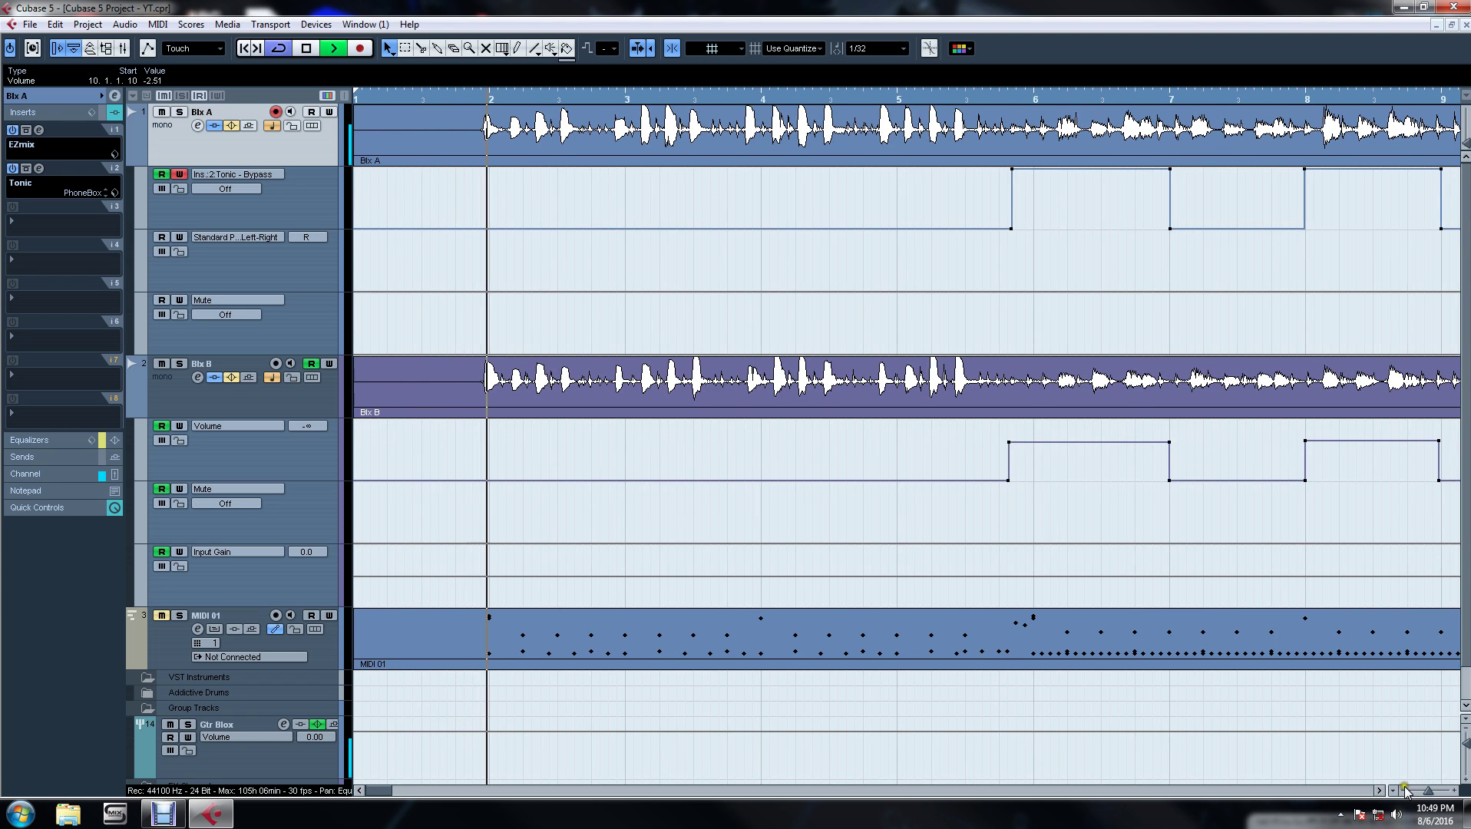
pyautogui.click(1404, 790)
pyautogui.click(1403, 789)
pyautogui.click(1404, 790)
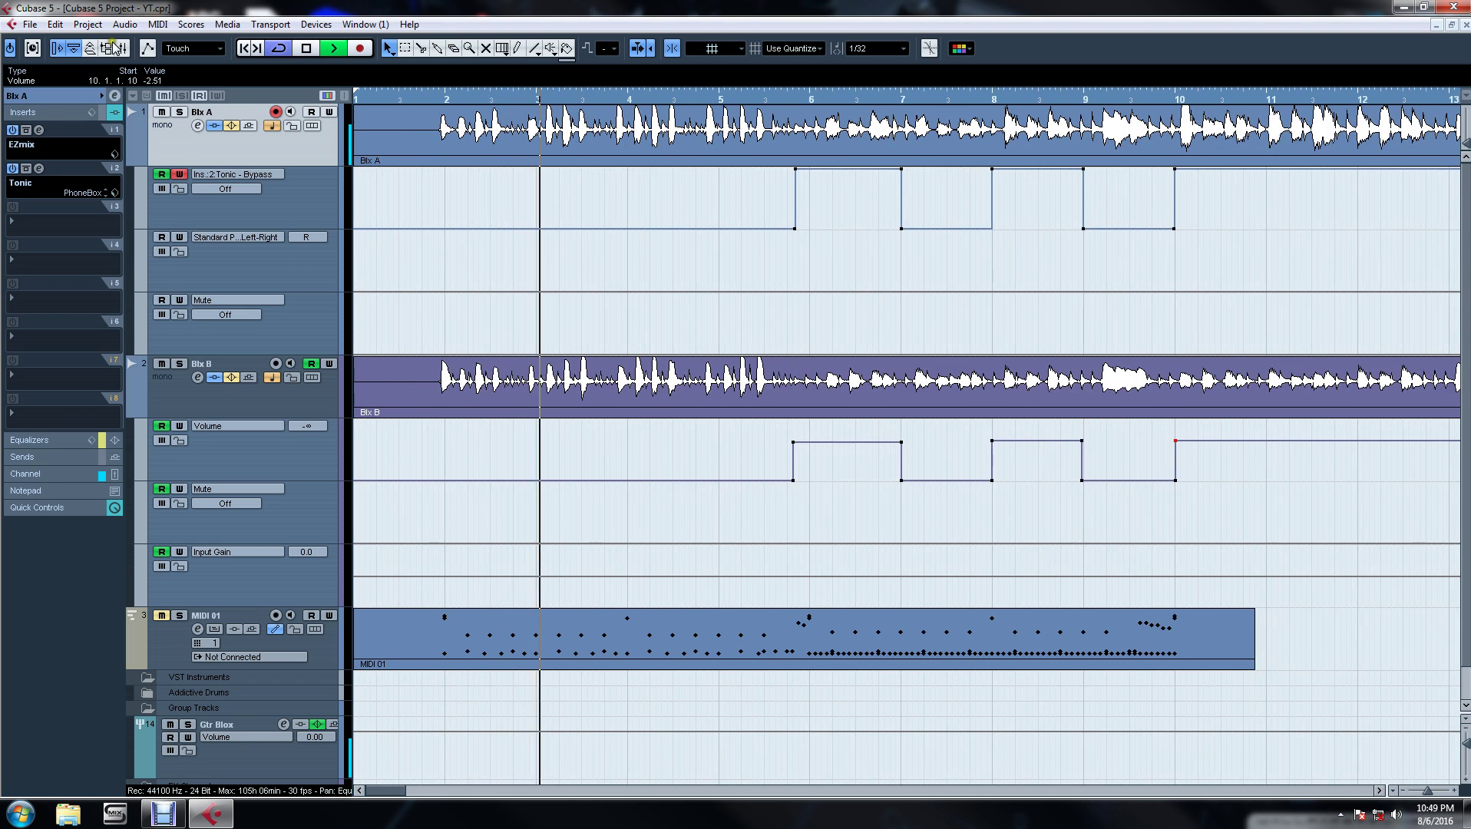
pyautogui.click(122, 48)
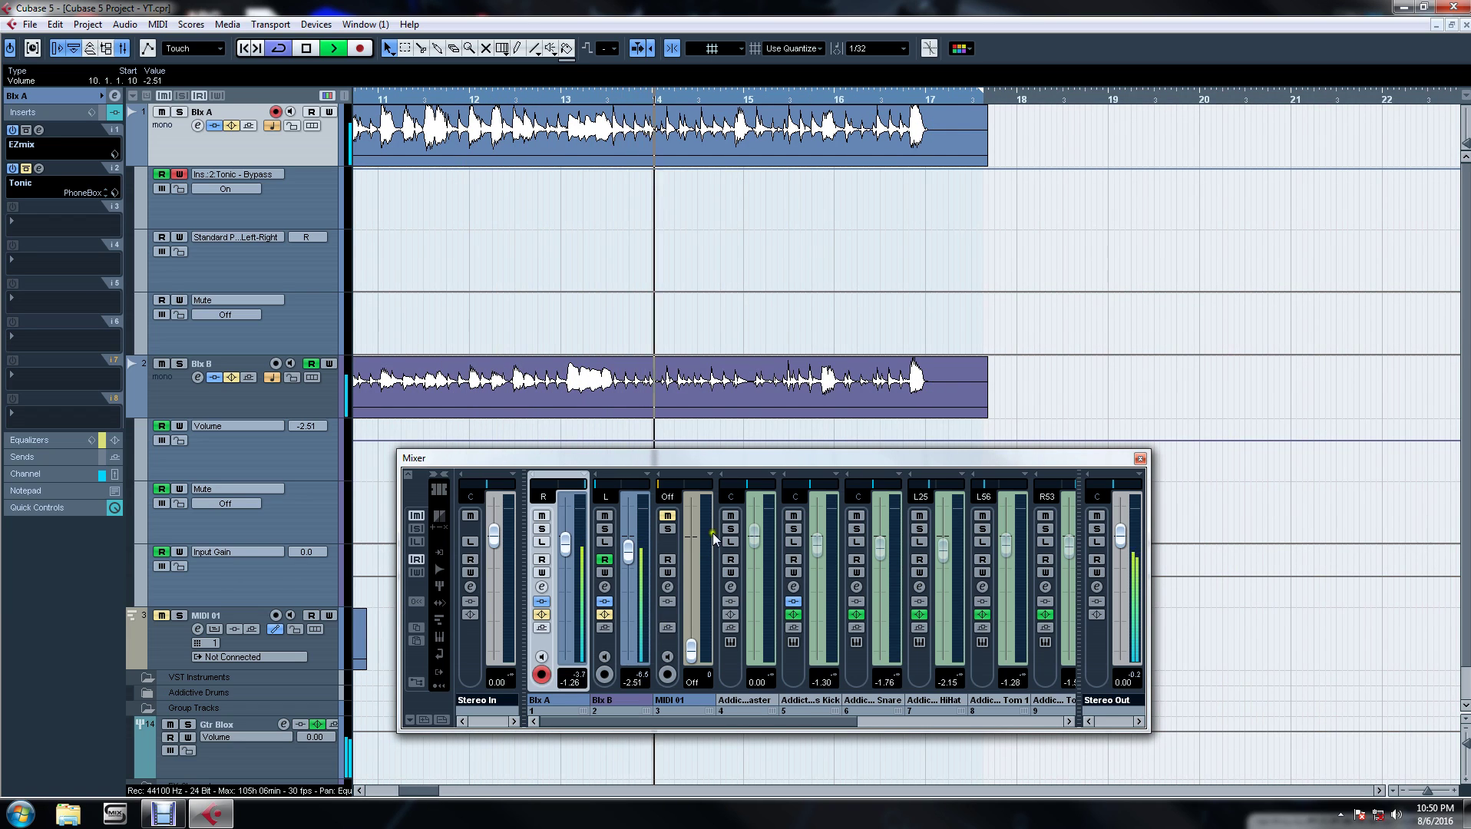
pyautogui.click(1140, 459)
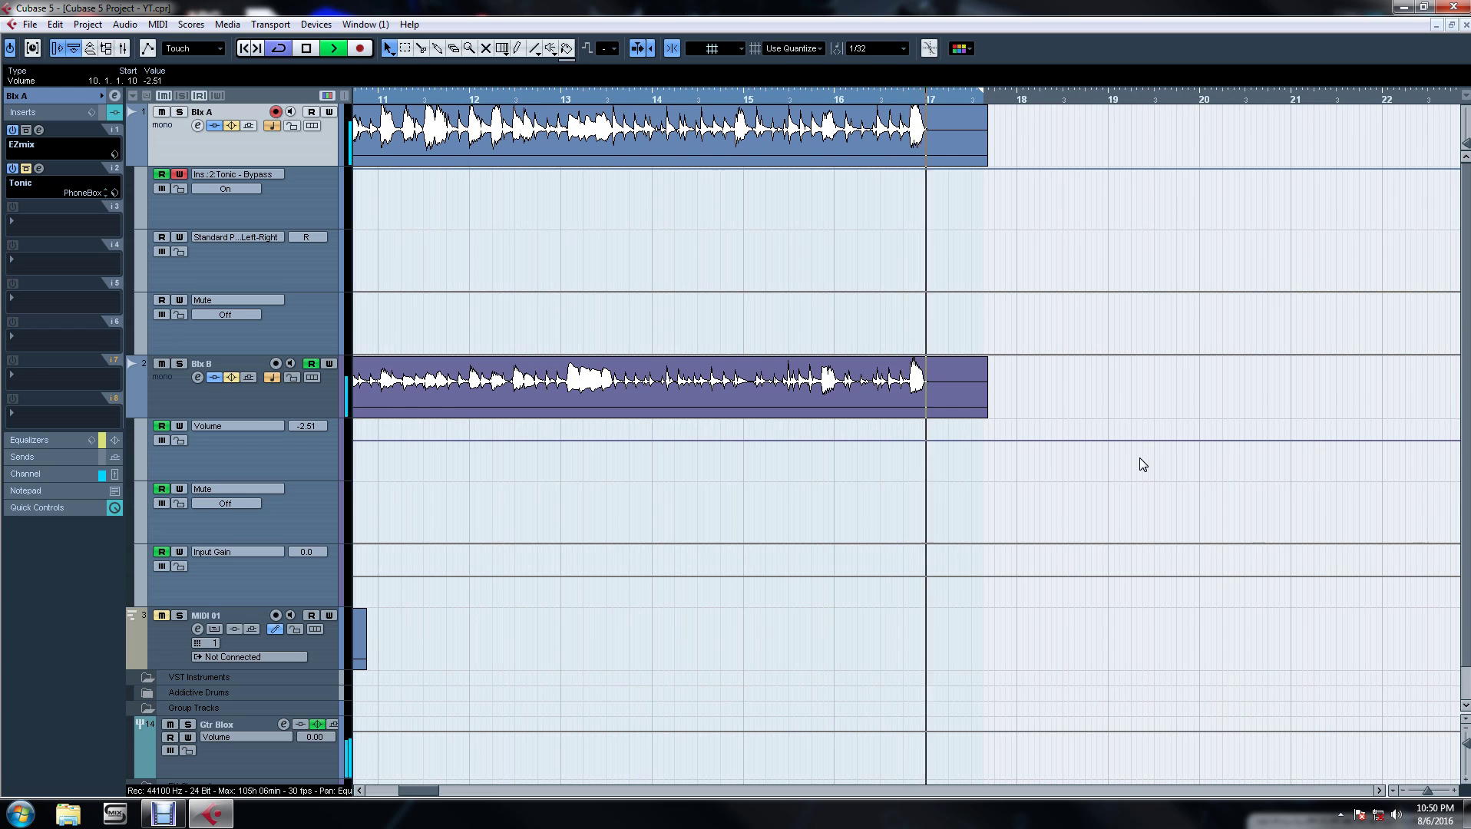
pyautogui.press('space')
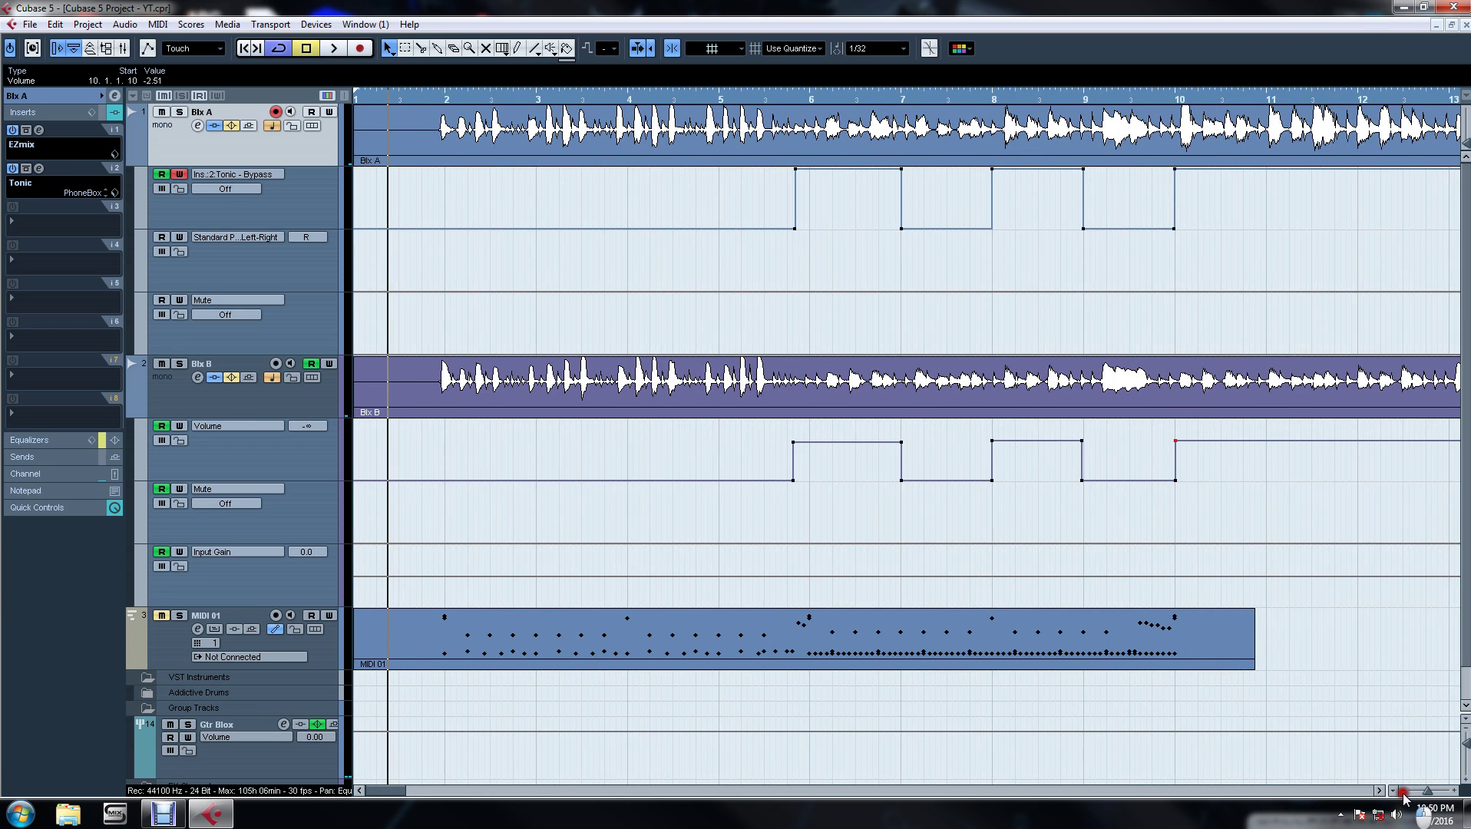
# Insert MonoDelay in Blx A's third insert slot for the final chord, turning off its tempo sync with the delay at 400.
pyautogui.click(1401, 793)
pyautogui.click(1401, 792)
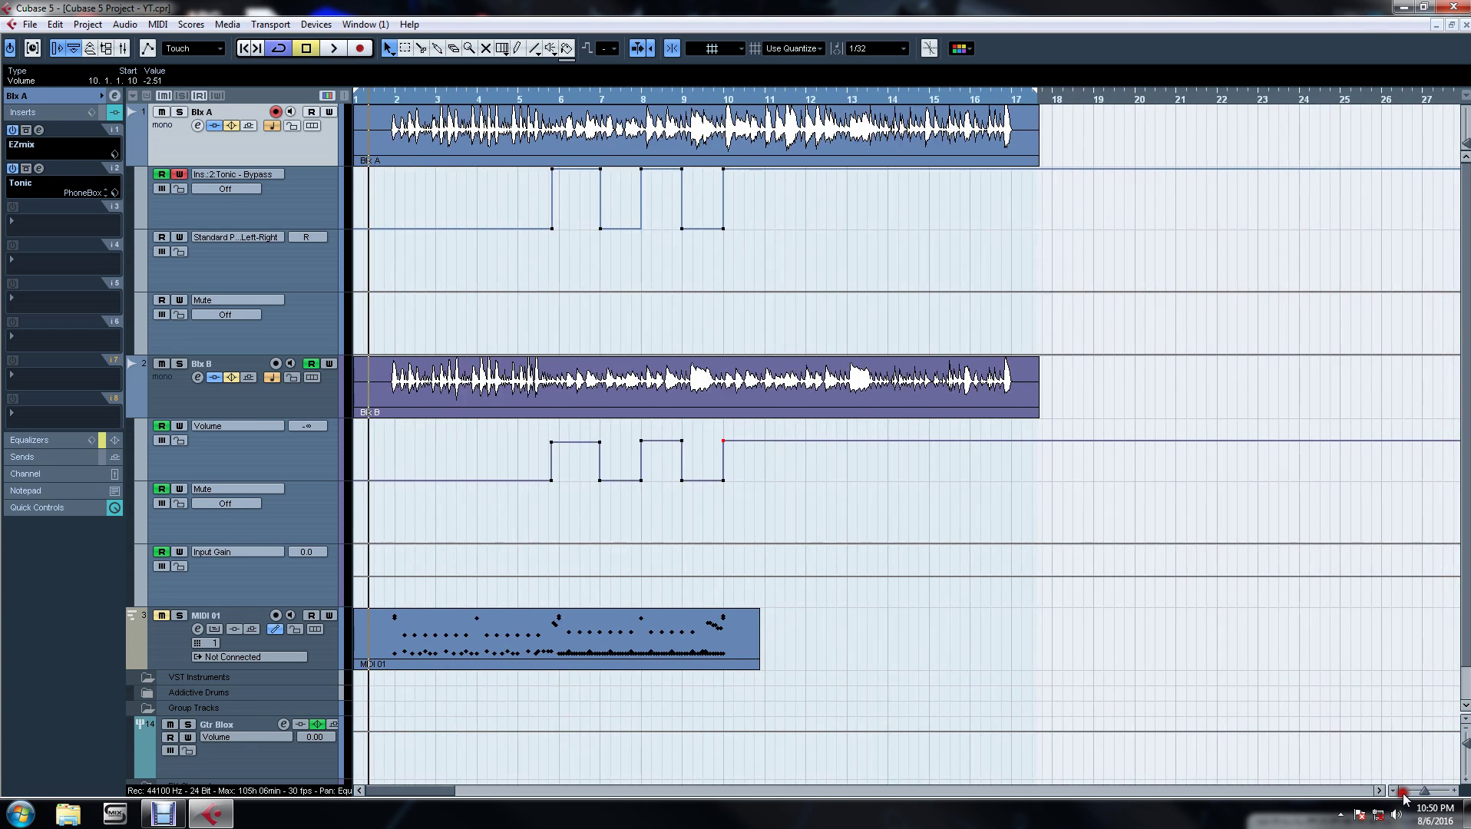
pyautogui.click(1001, 99)
pyautogui.moveTo(1424, 791); pyautogui.dragTo(1429, 791)
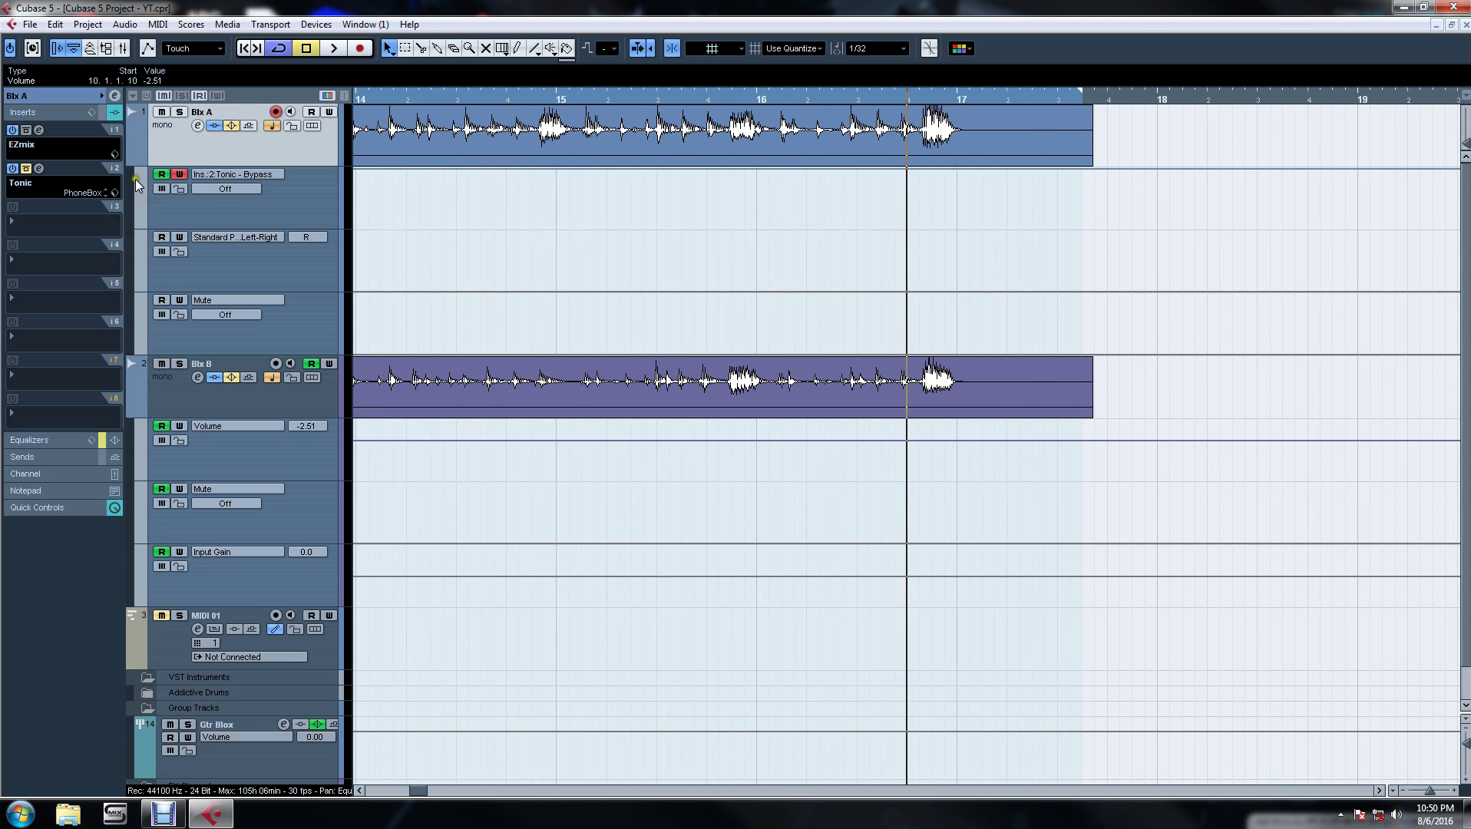
pyautogui.click(55, 229)
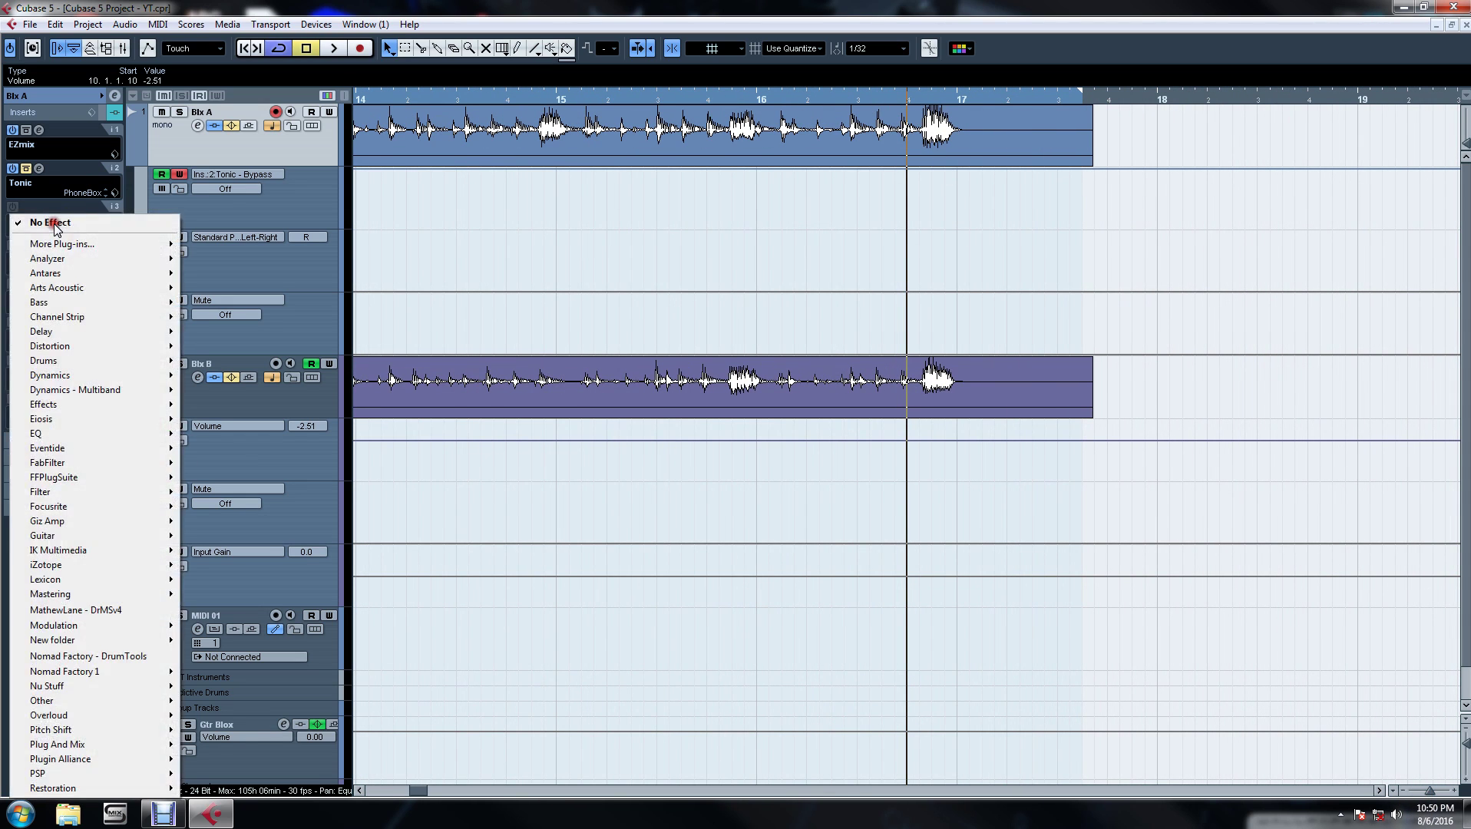
pyautogui.moveTo(86, 332)
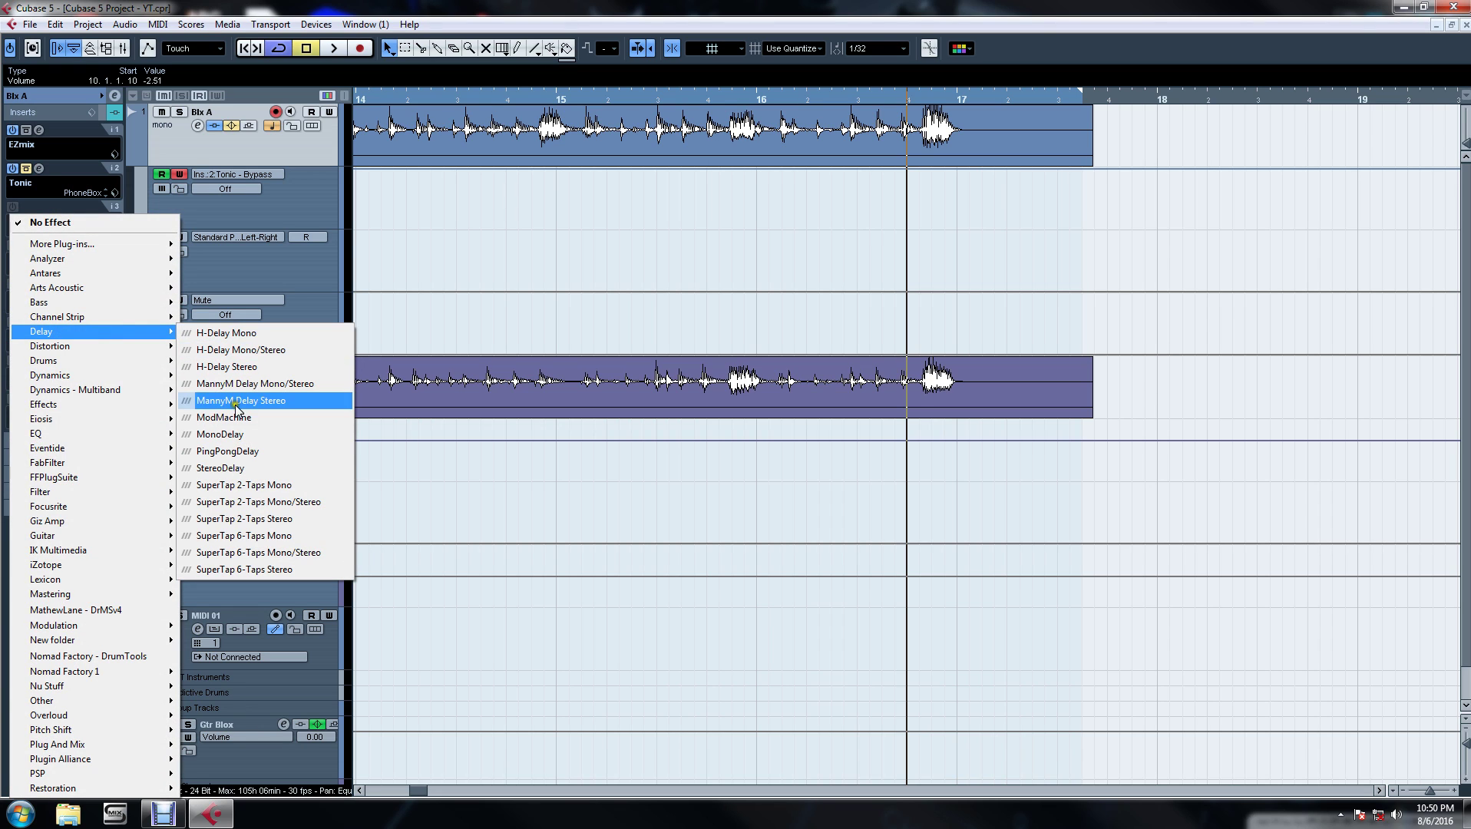
pyautogui.click(238, 435)
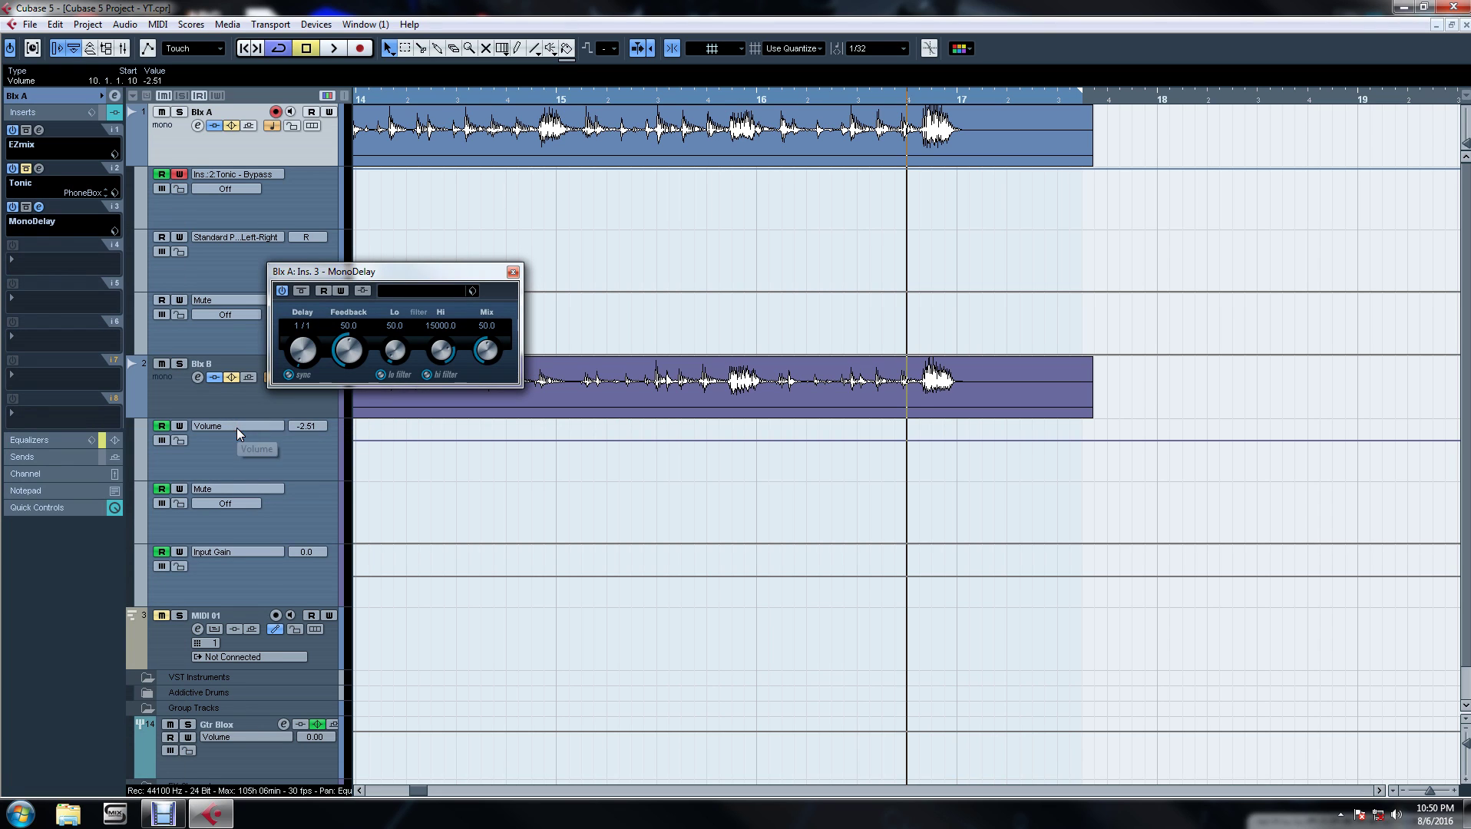
pyautogui.moveTo(325, 274); pyautogui.dragTo(477, 277)
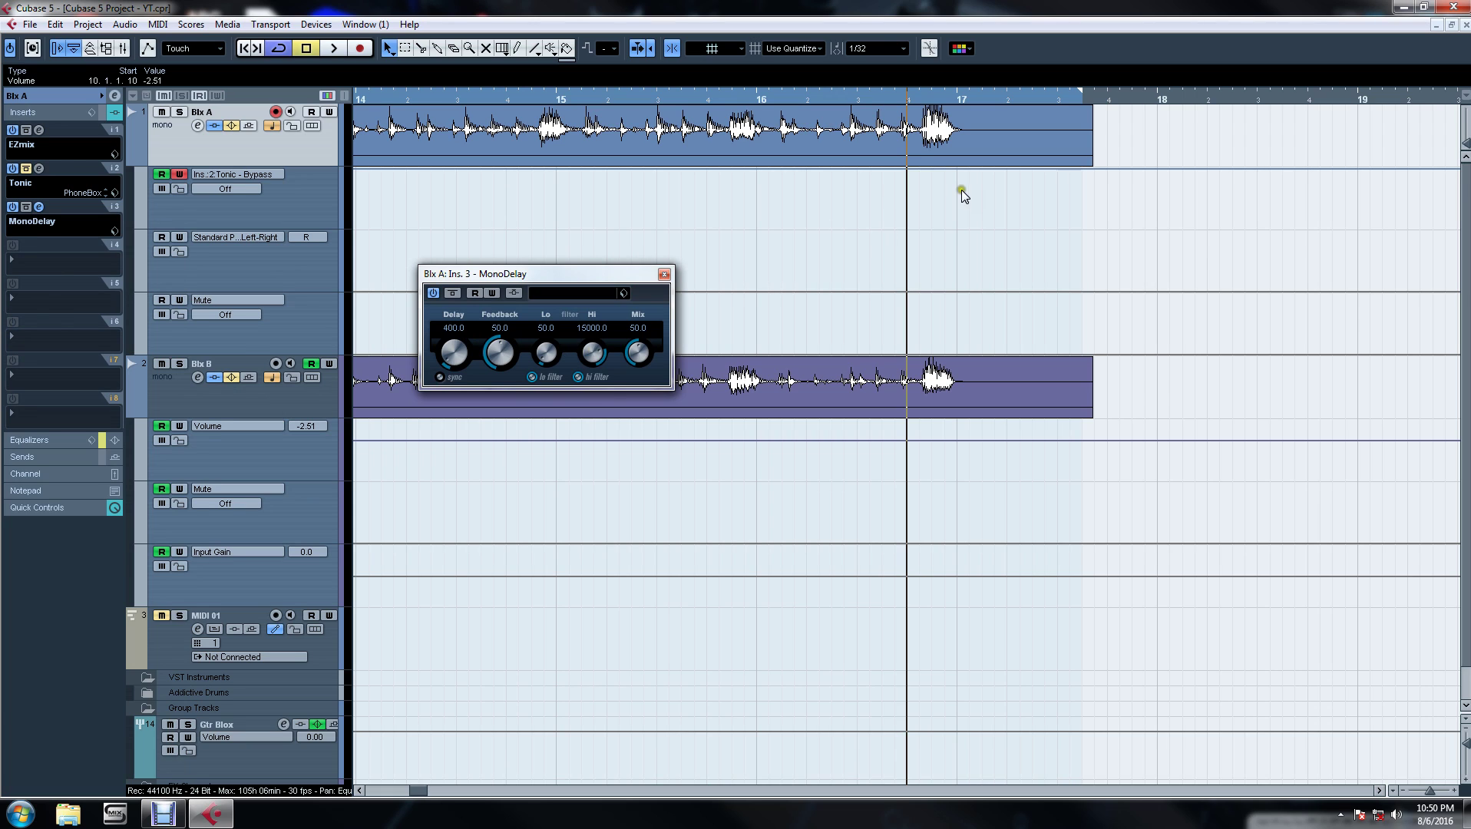
# Audition the final chord through MonoDelay, turn off cycle playback, and set the delay time to 500.
pyautogui.press('space')
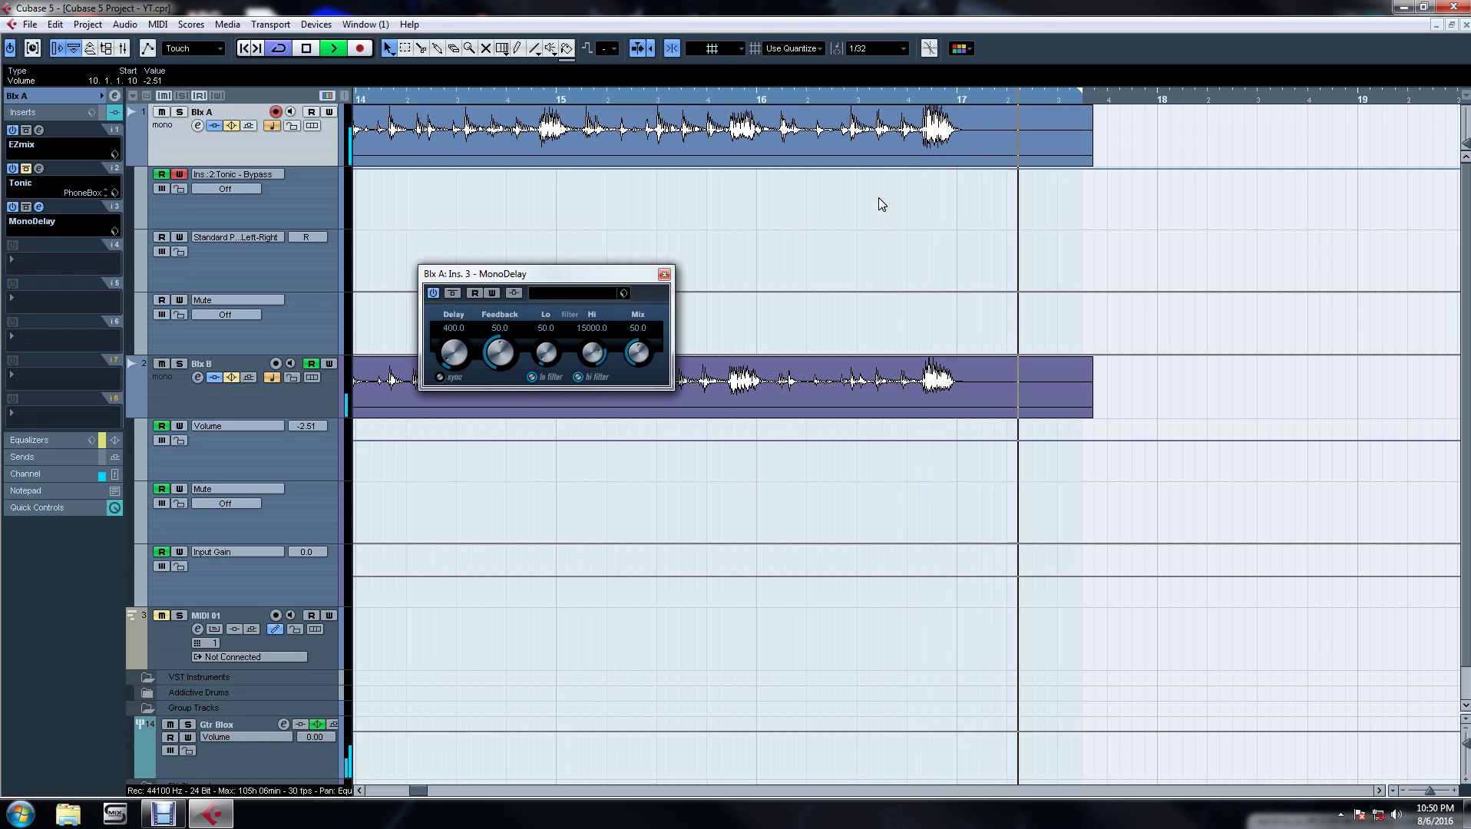
pyautogui.press('space')
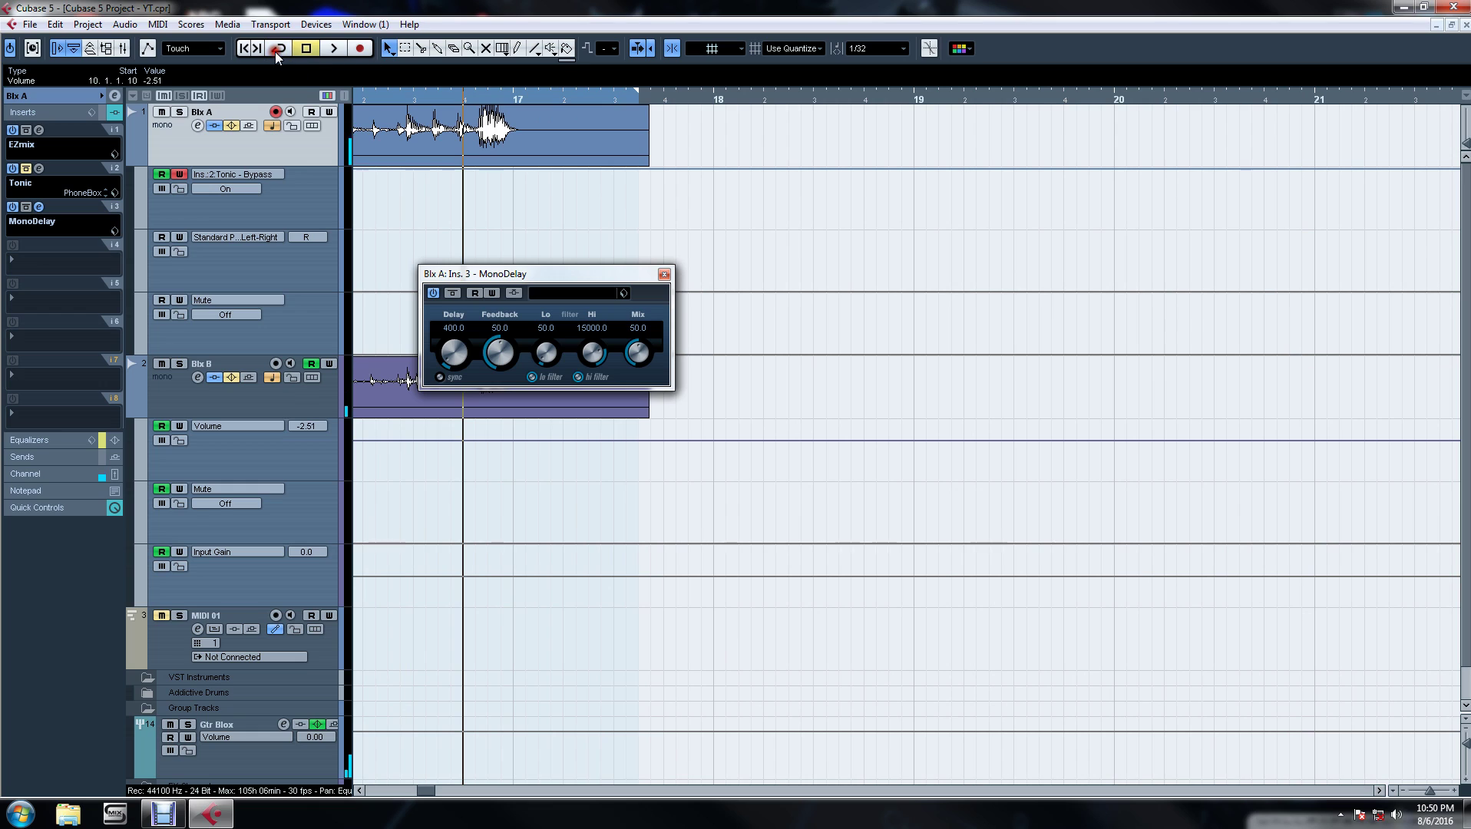
pyautogui.press('space')
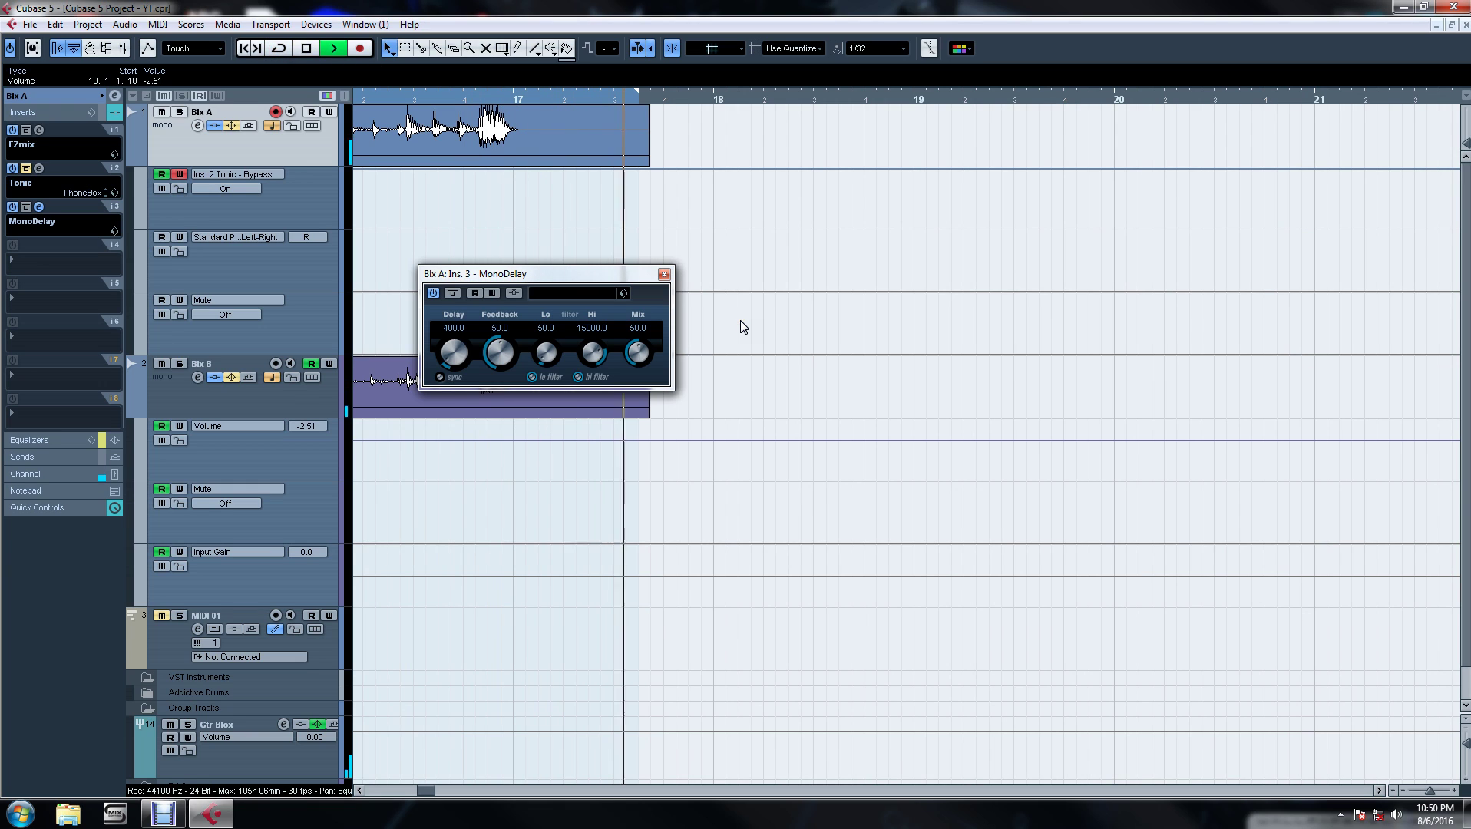
pyautogui.press('space')
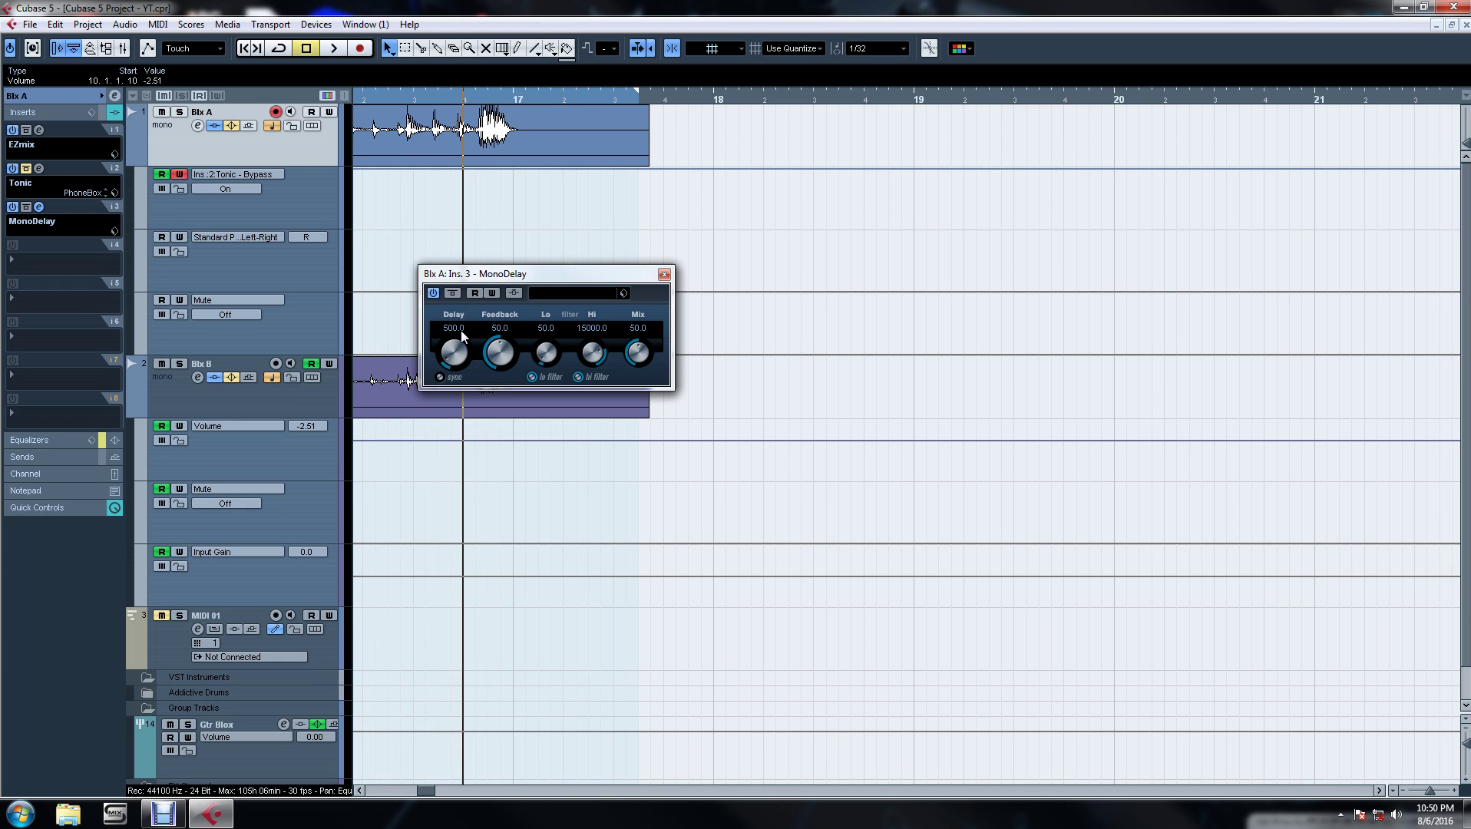
pyautogui.press('space')
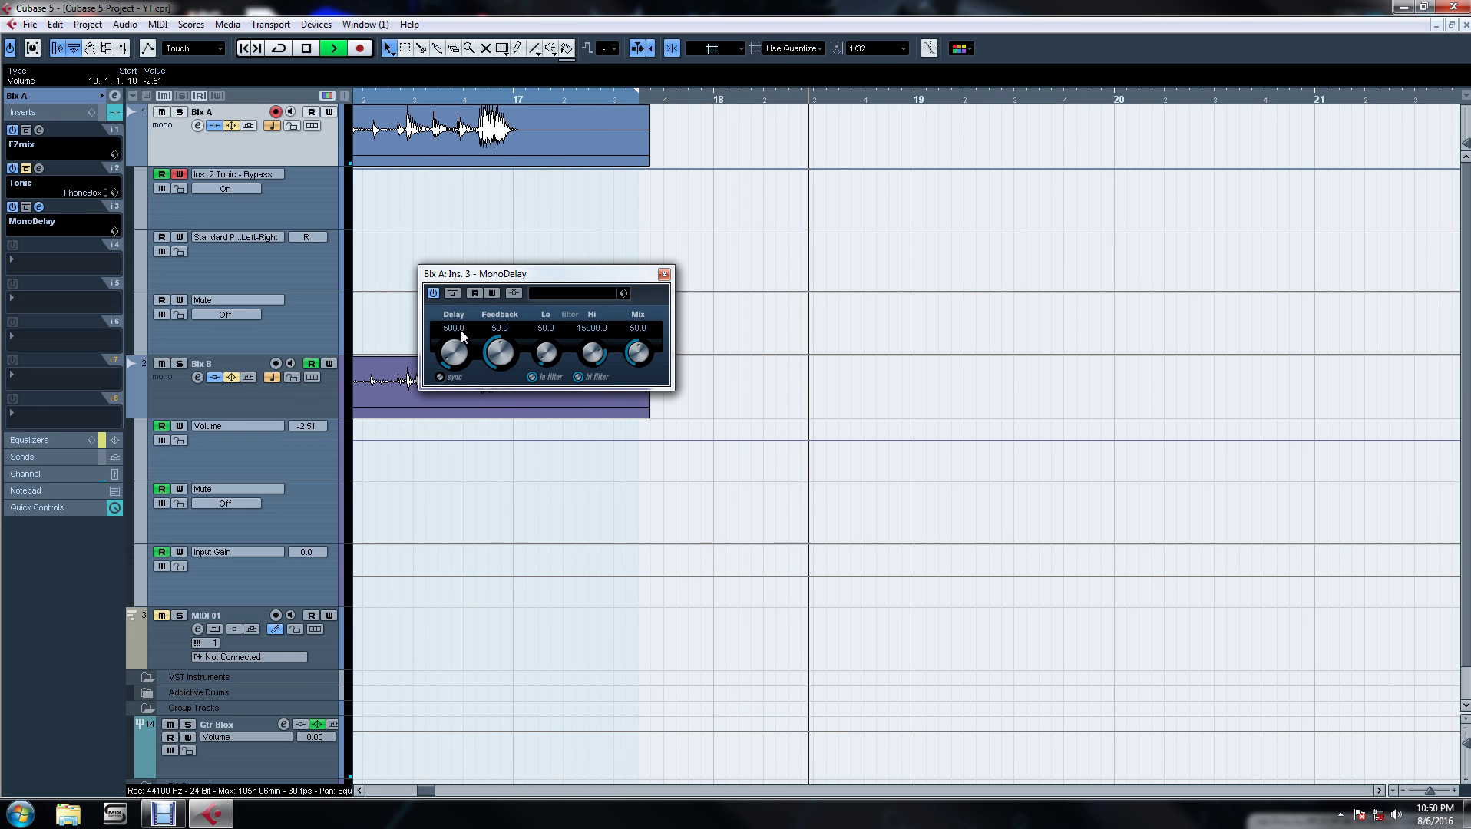
pyautogui.press('space')
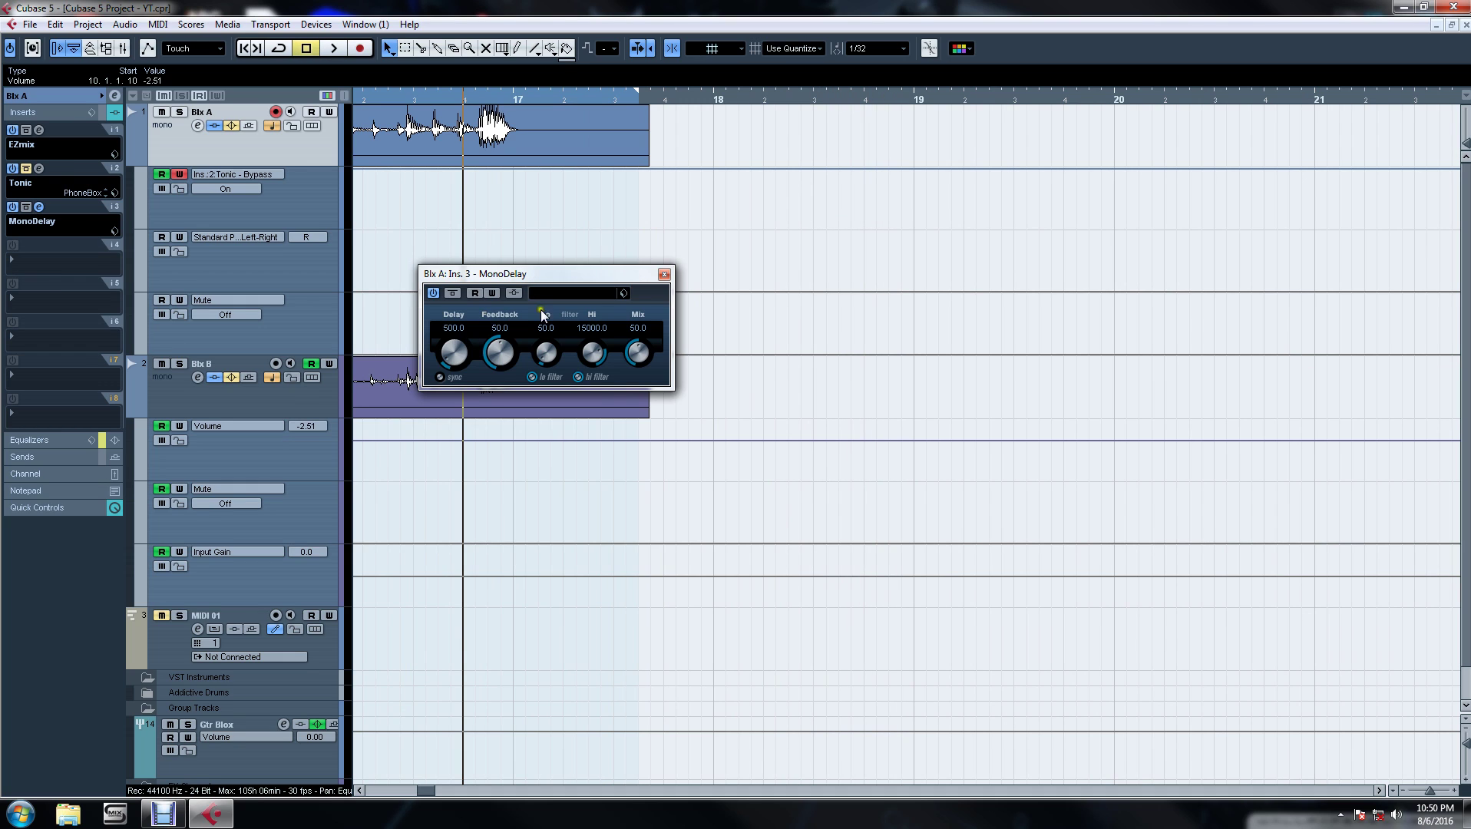
# Enable automation read and write on MonoDelay and place the cursor just before bar 16.
pyautogui.click(474, 294)
pyautogui.click(492, 292)
pyautogui.click(1402, 791)
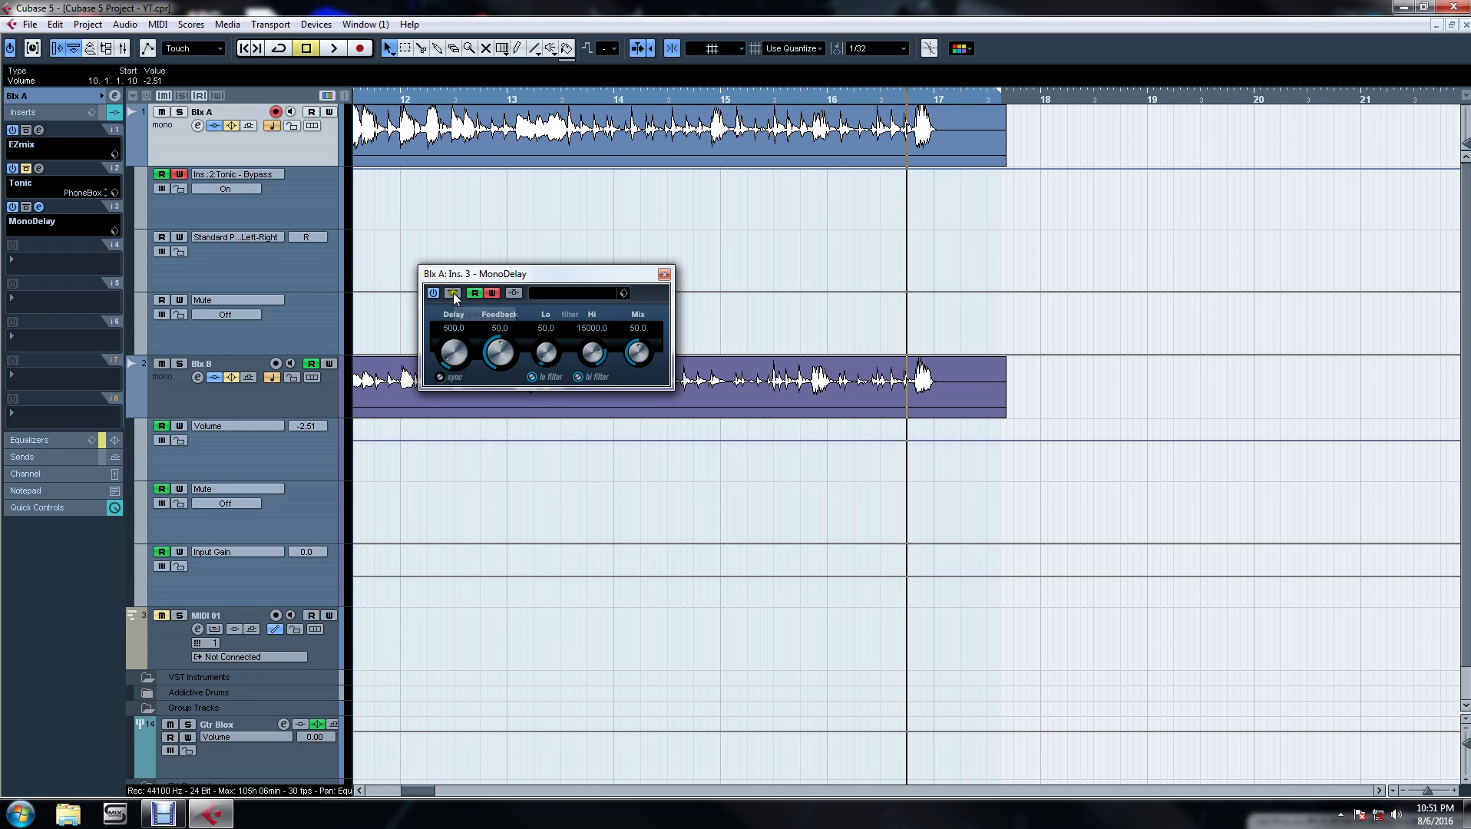
pyautogui.click(821, 99)
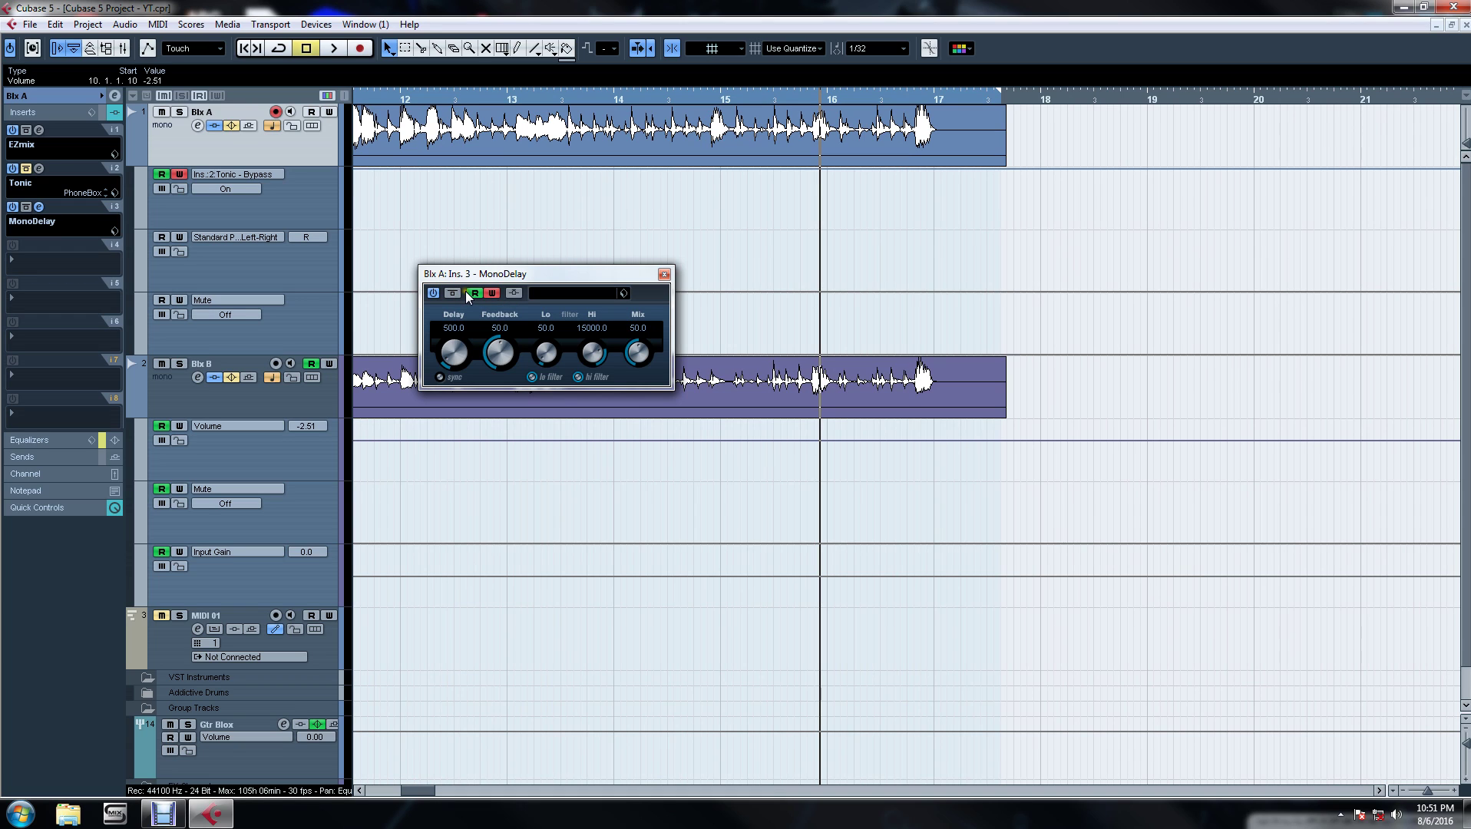
# Play from just before bar 16 with MonoDelay bypassed, and switch the bypass off right before the final chord to write the automation.
pyautogui.press('space')
pyautogui.press('space')
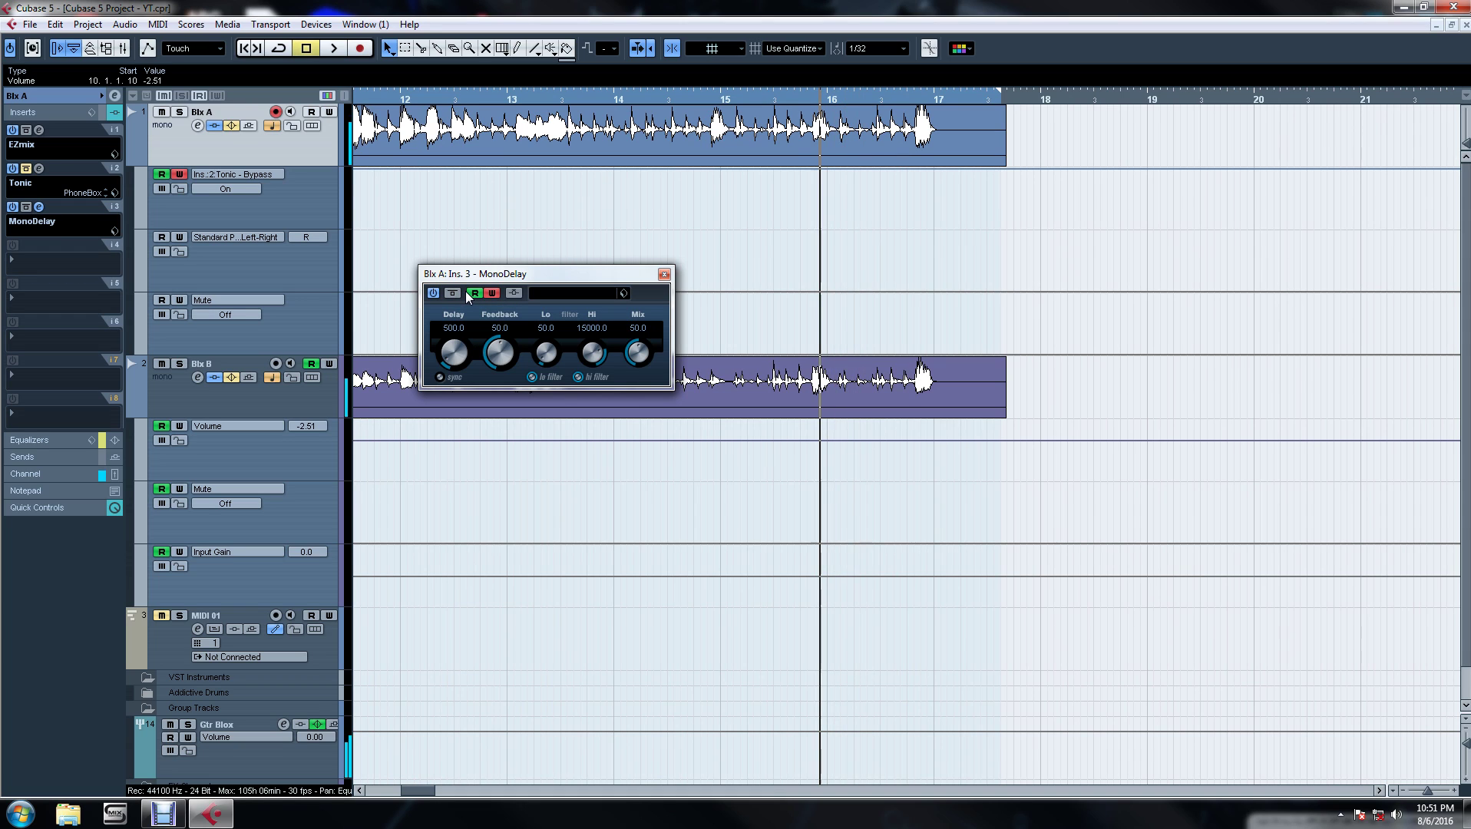
pyautogui.click(453, 292)
pyautogui.click(453, 293)
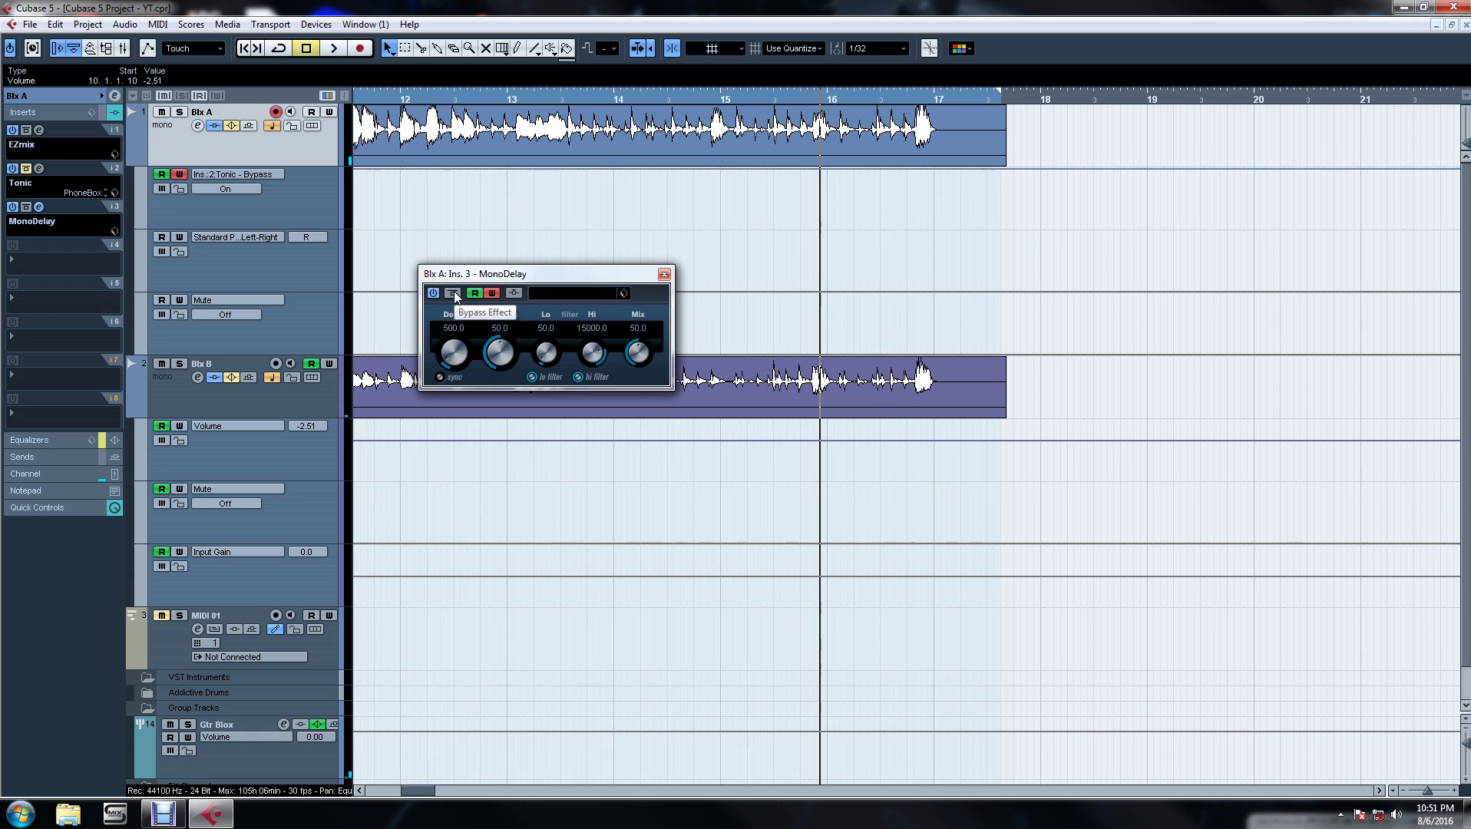
pyautogui.click(454, 292)
pyautogui.press('space')
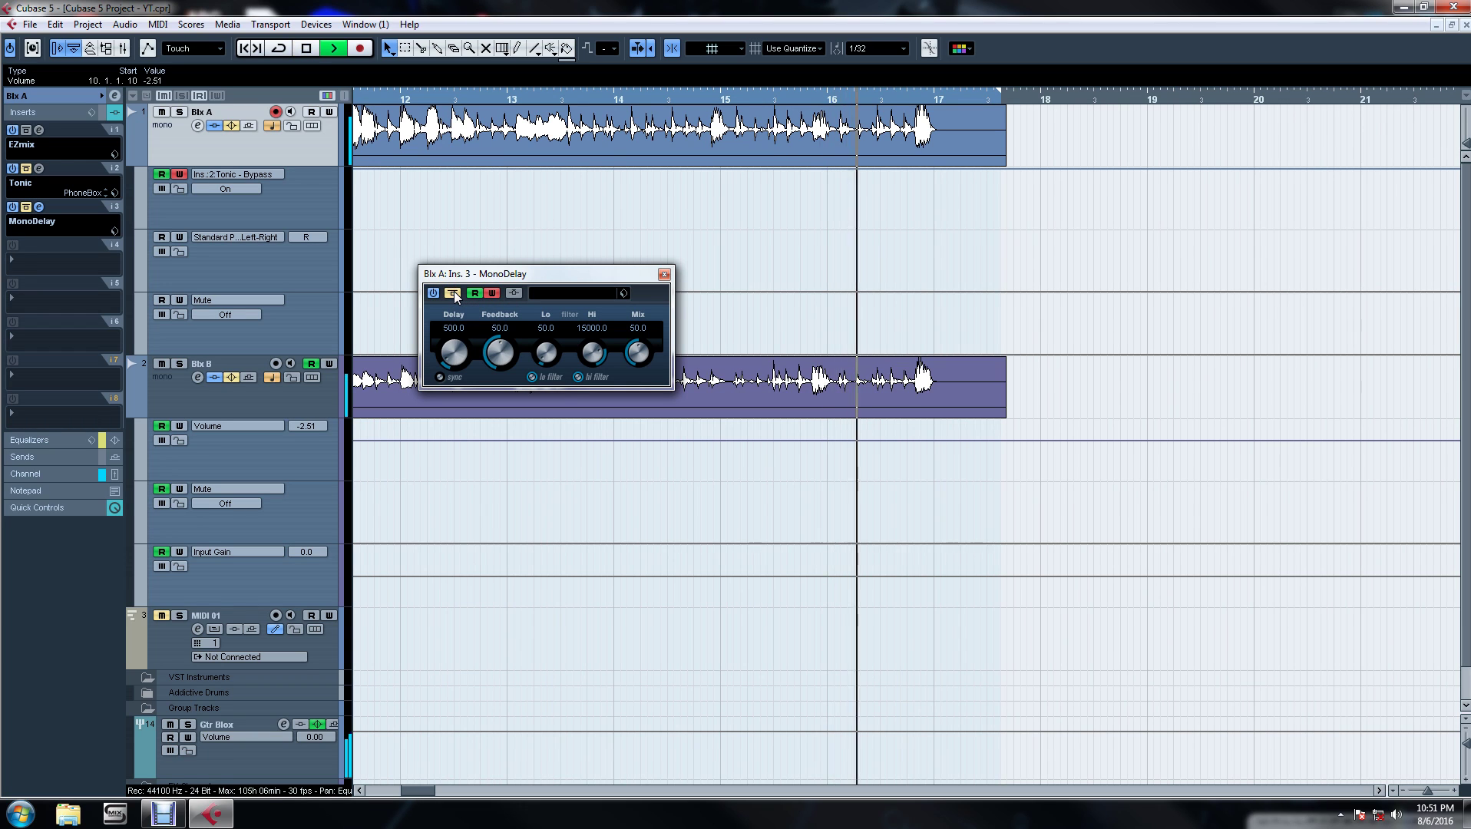
pyautogui.click(454, 293)
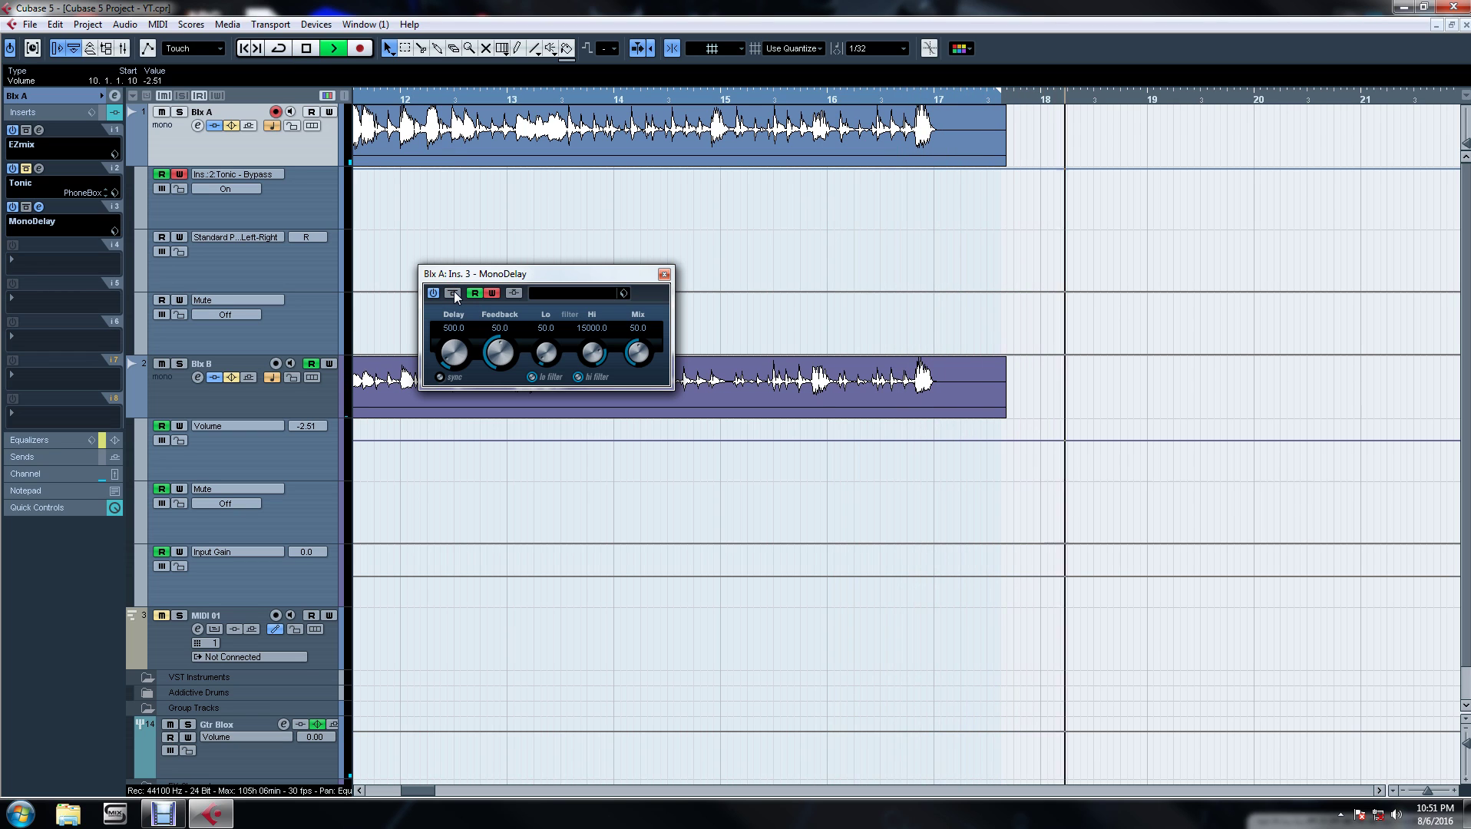
pyautogui.click(453, 293)
pyautogui.press('space')
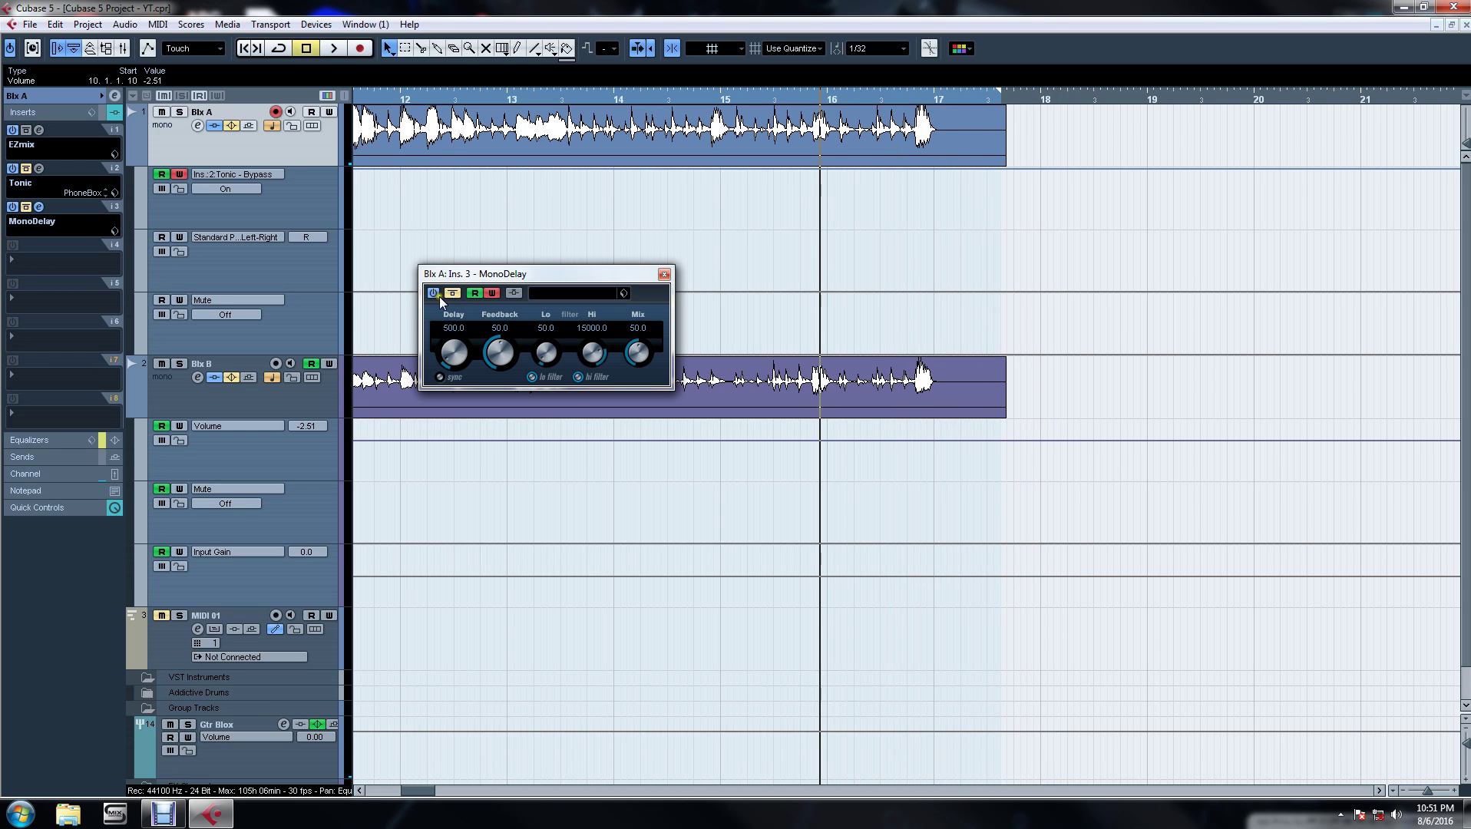
# Show MonoDelay's Bypass automation in Blx A's second lane and examine its switch-off points just before the final chord.
pyautogui.click(233, 237)
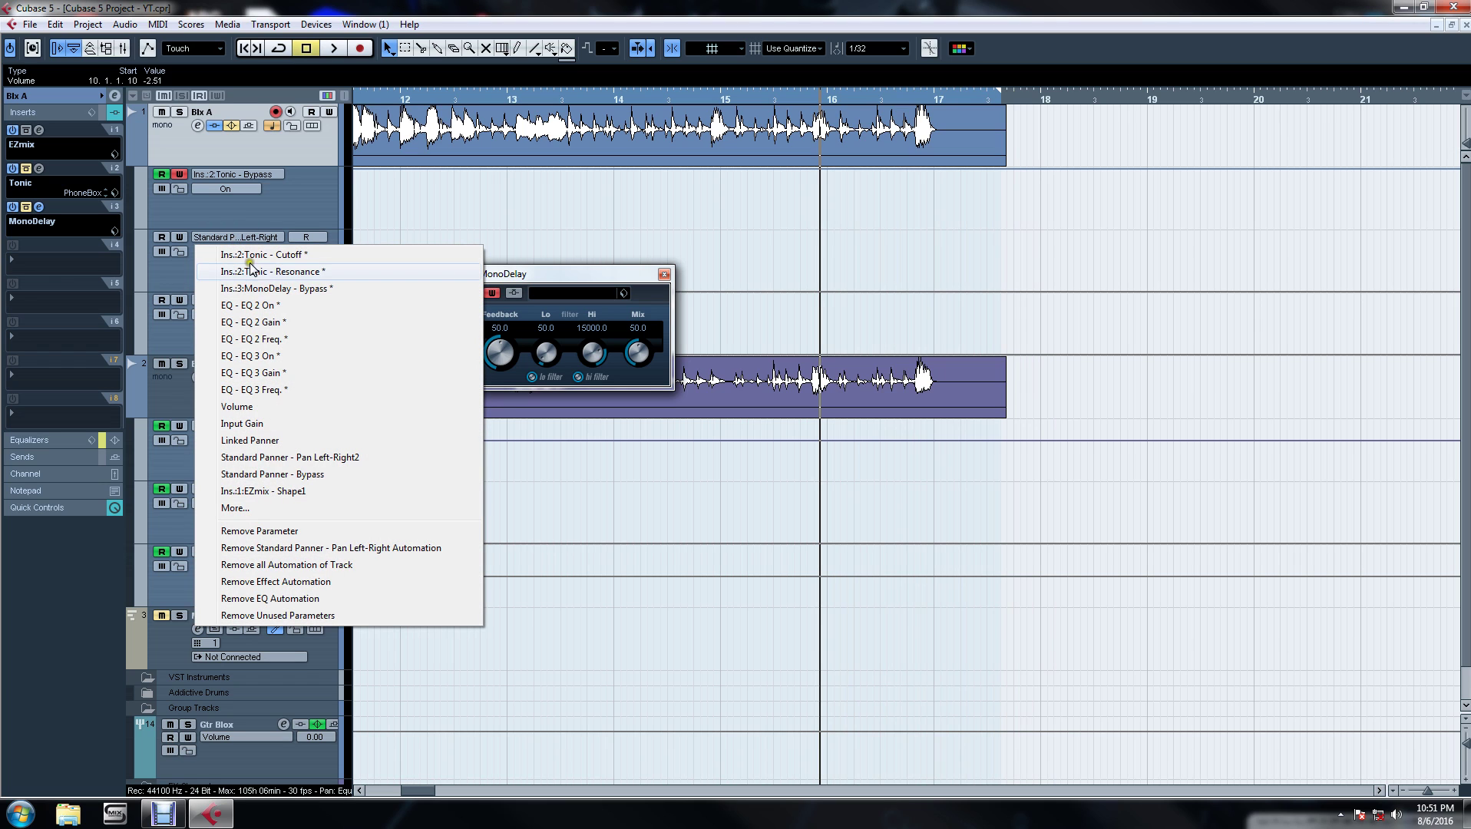
pyautogui.click(306, 288)
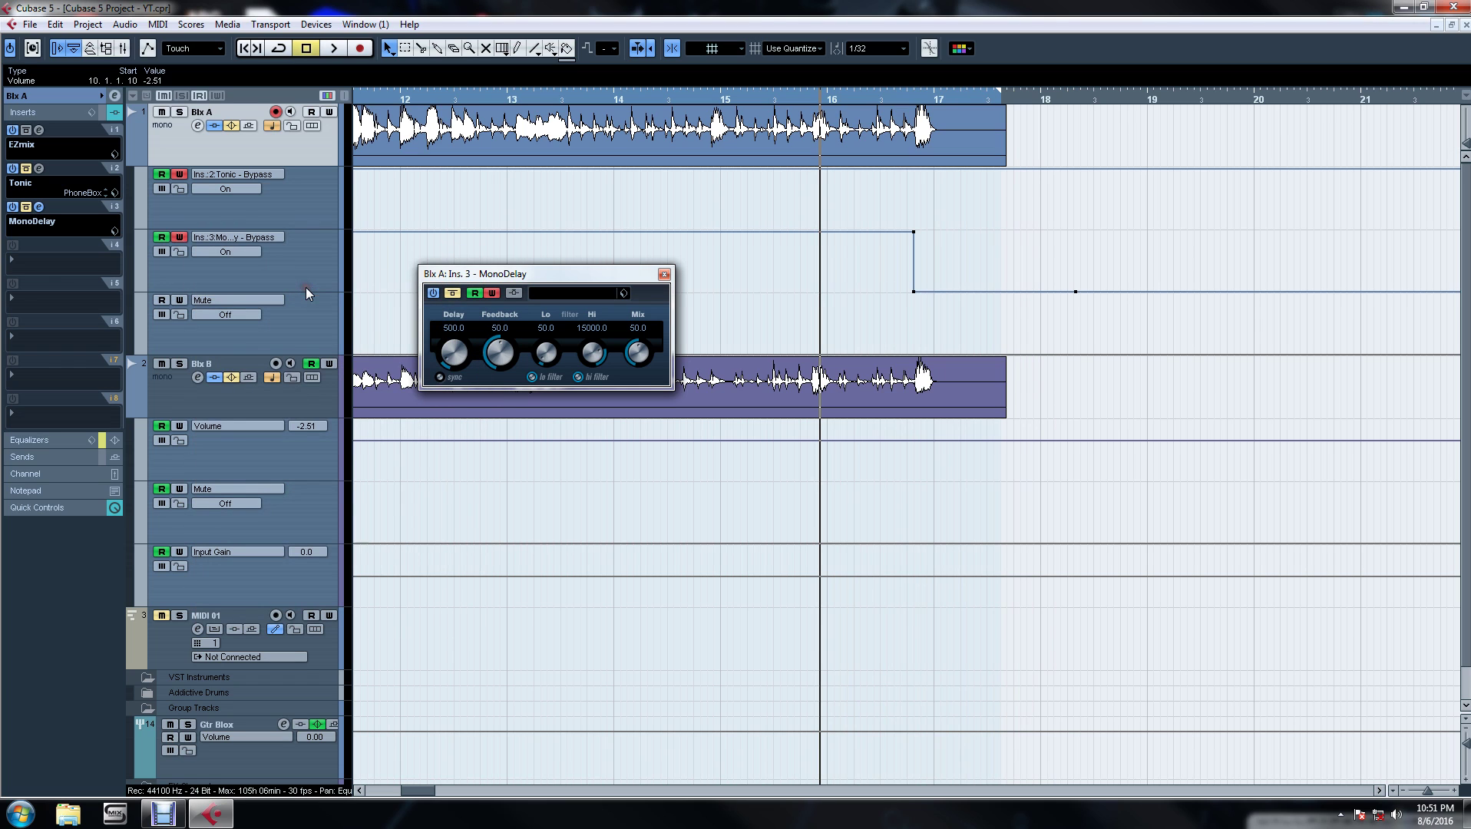
pyautogui.click(897, 99)
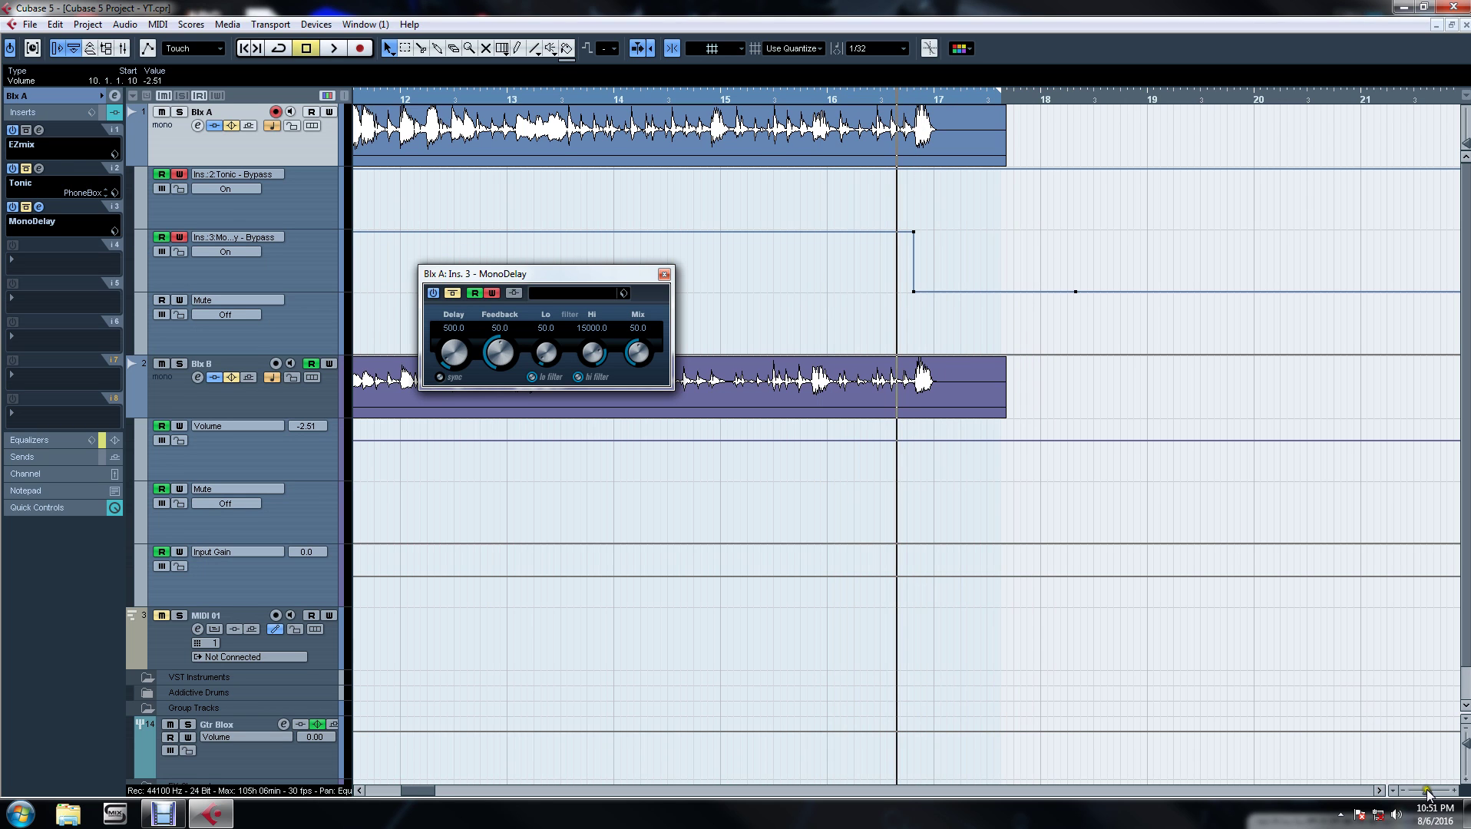
pyautogui.moveTo(1426, 793); pyautogui.dragTo(1430, 793)
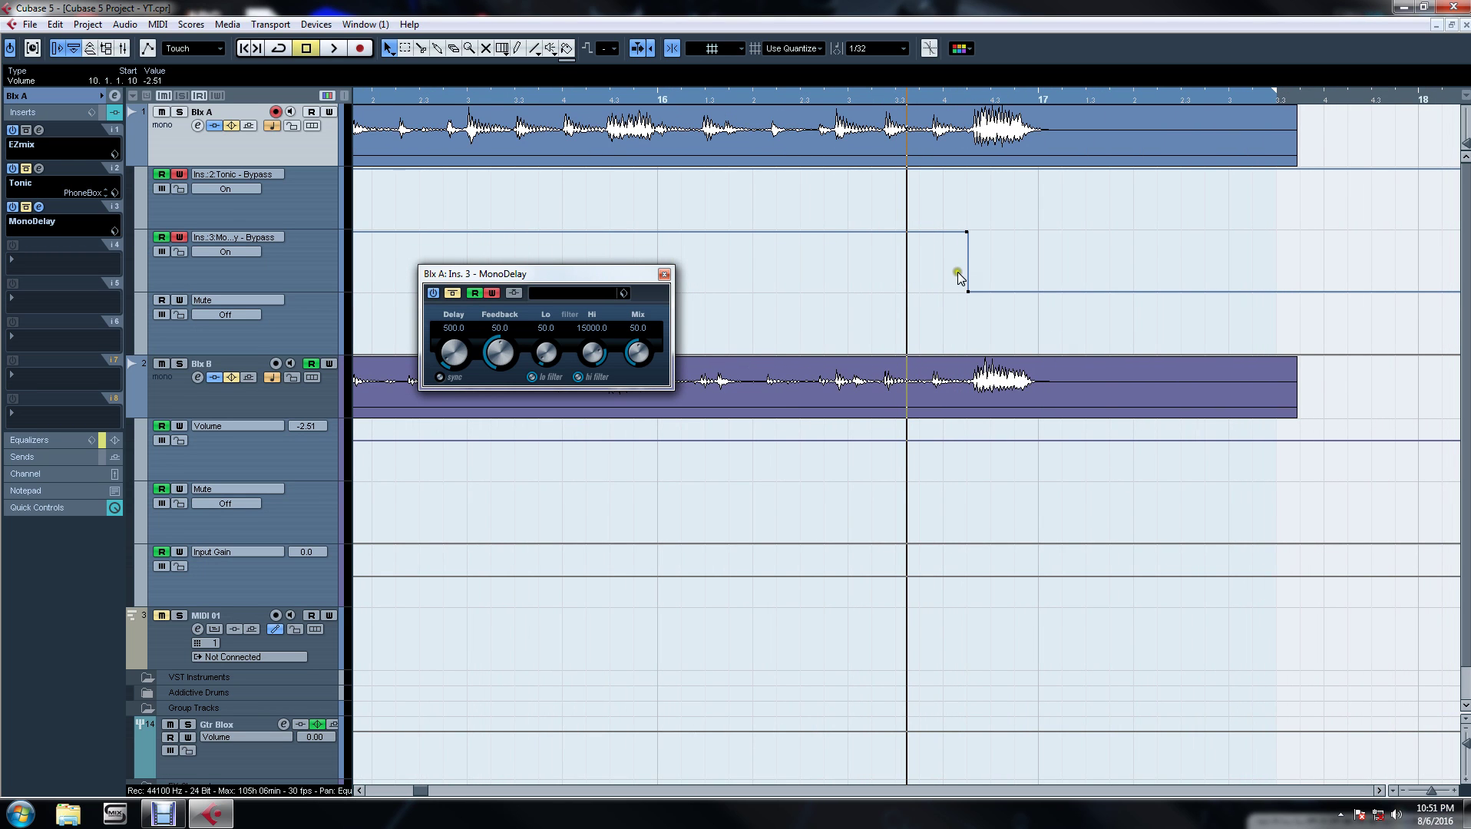
pyautogui.click(965, 232)
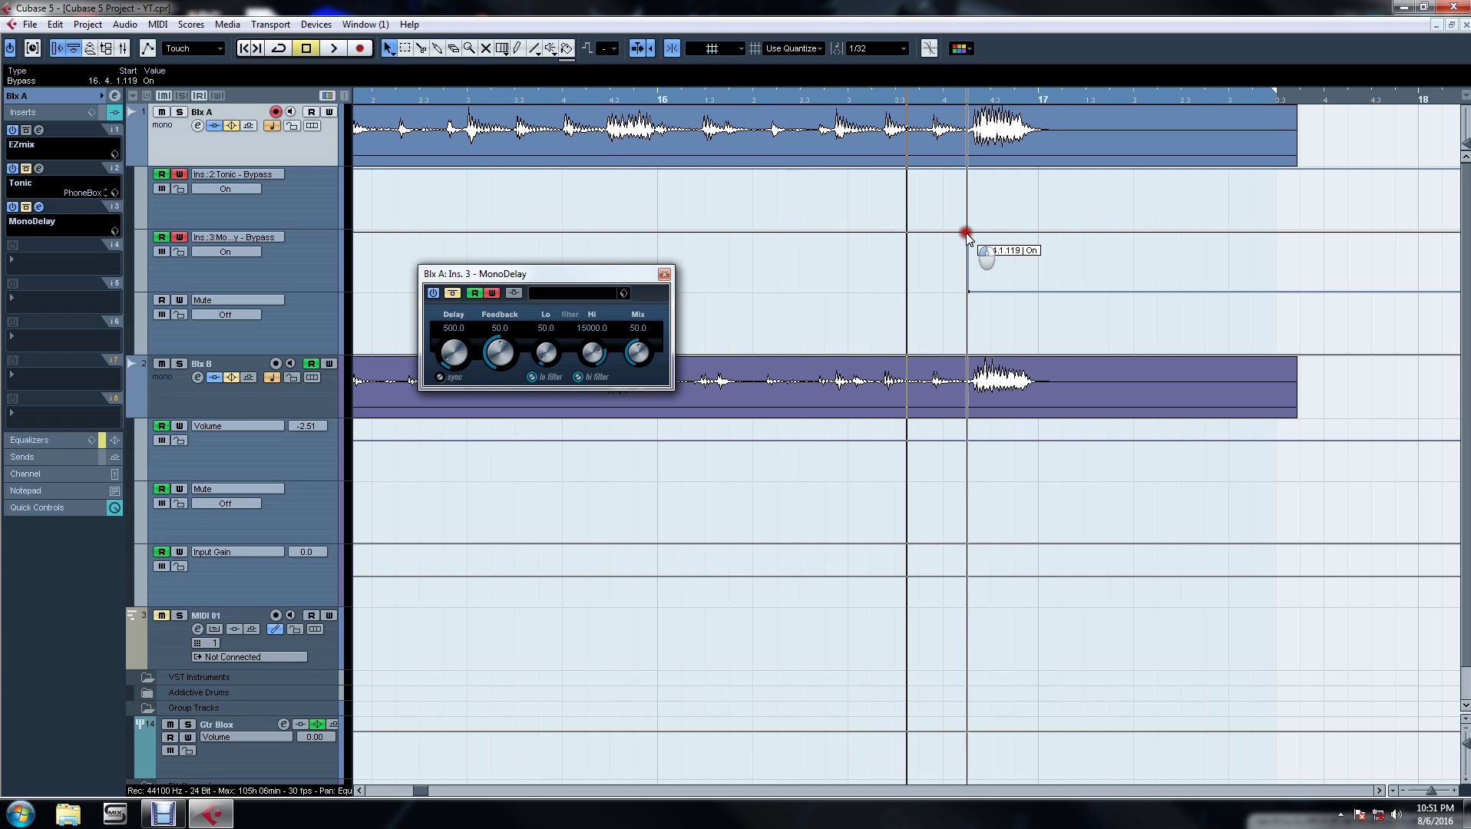
pyautogui.moveTo(969, 238); pyautogui.dragTo(969, 234)
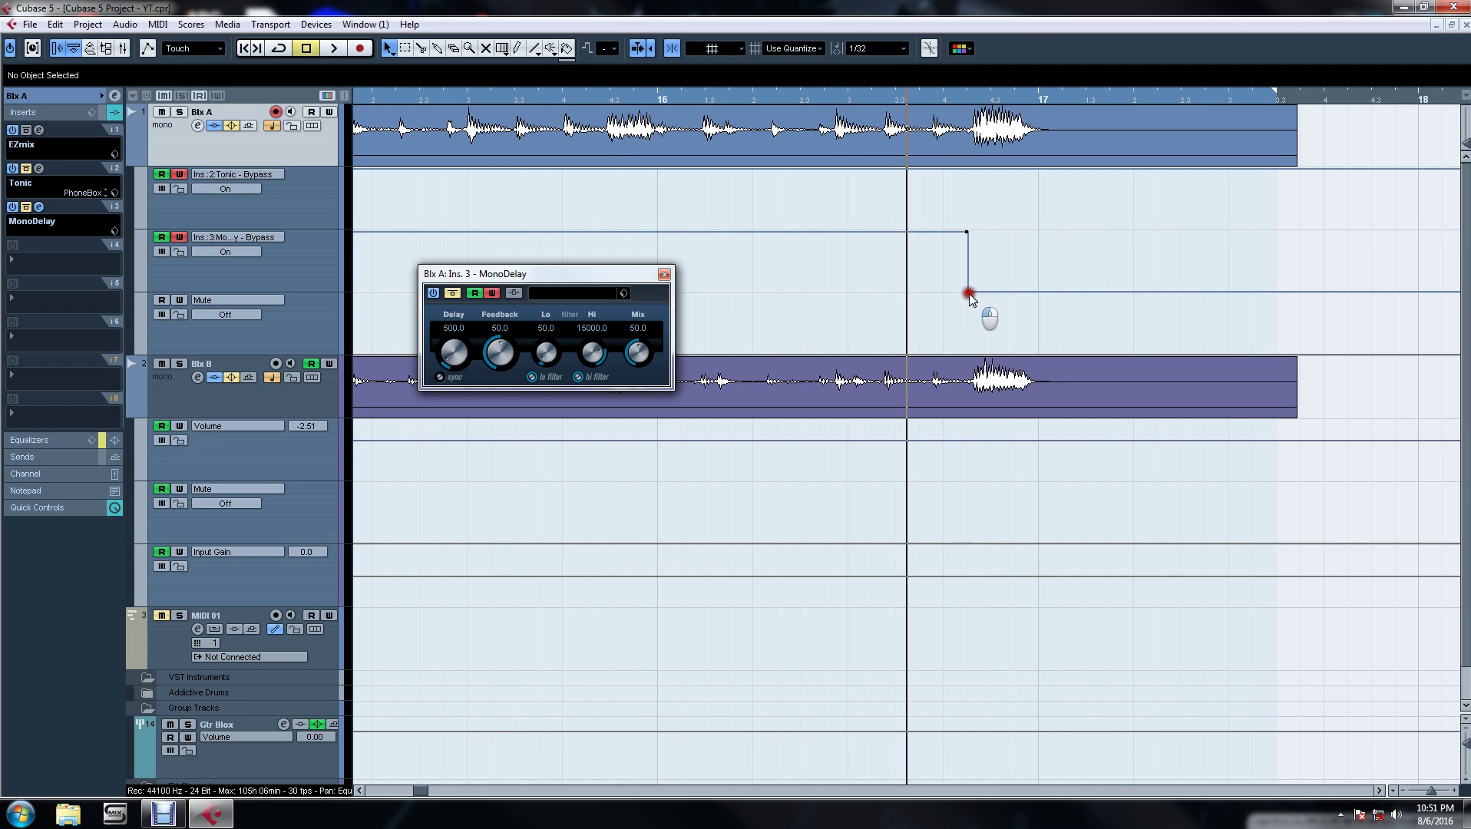
pyautogui.click(968, 293)
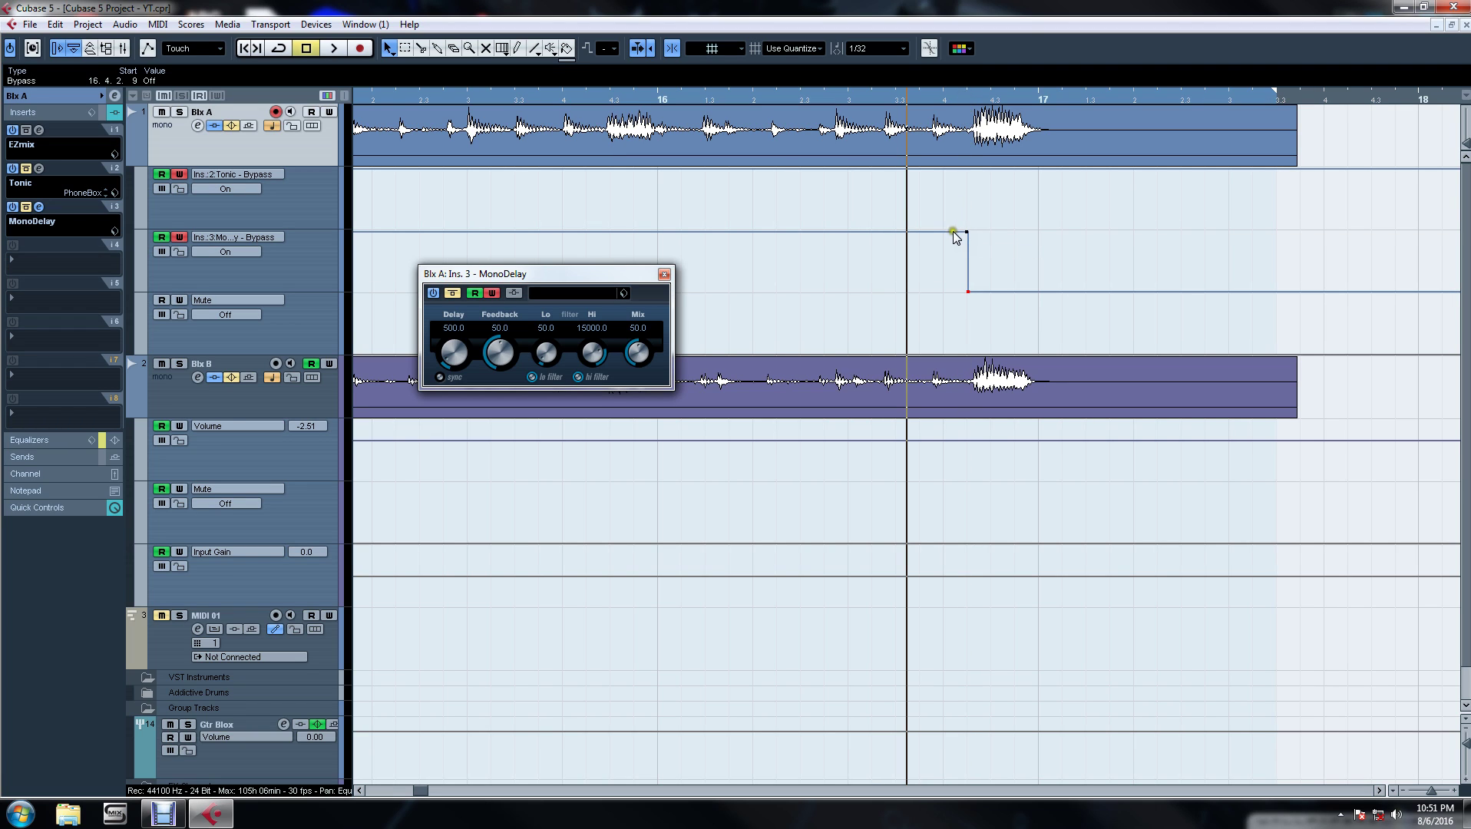
# Play the ending from bar 16 to hear the delayed chord, and move the right locator to bar 19.
pyautogui.click(659, 101)
pyautogui.press('space')
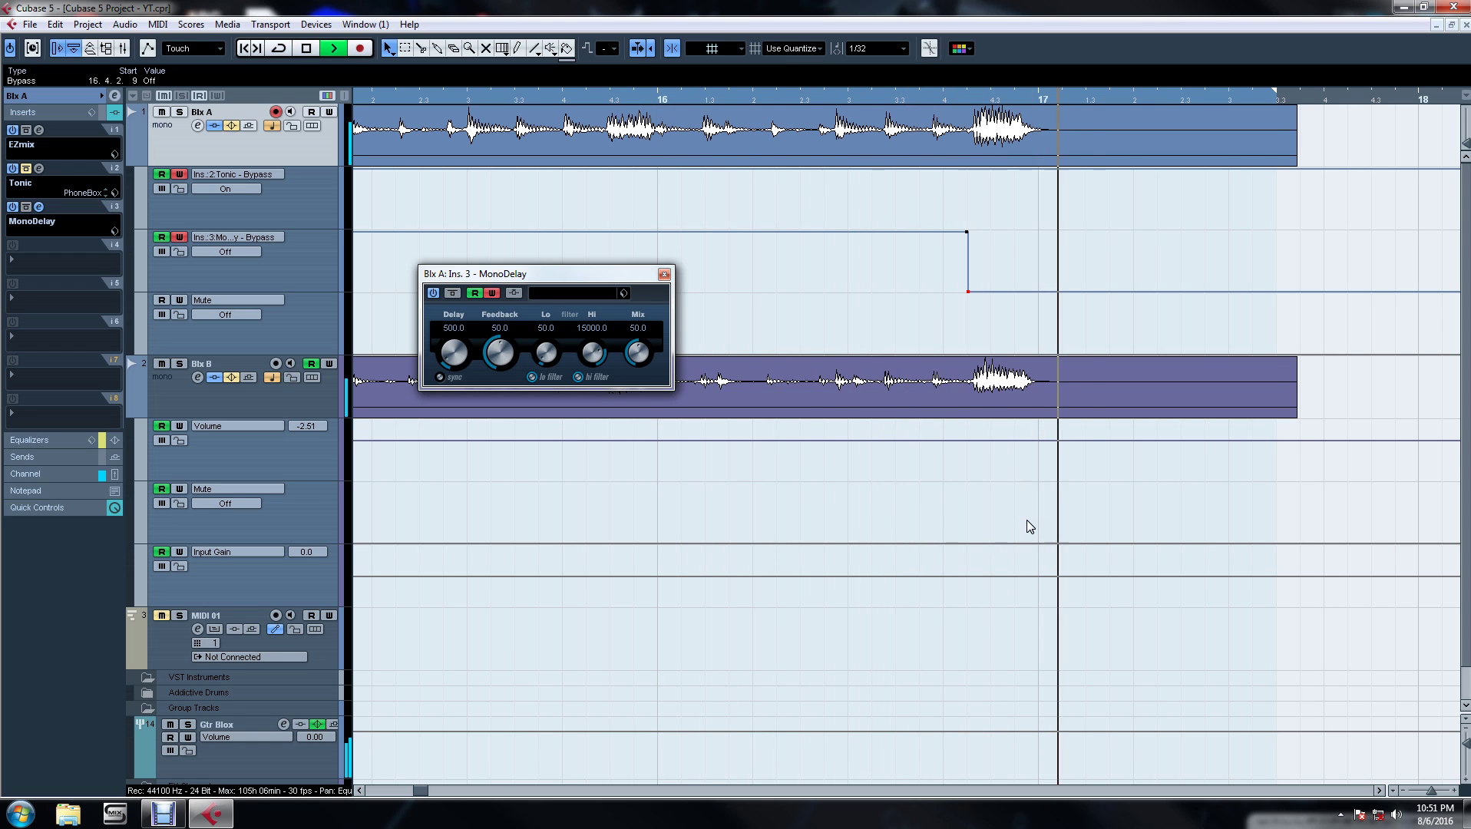
pyautogui.click(1405, 792)
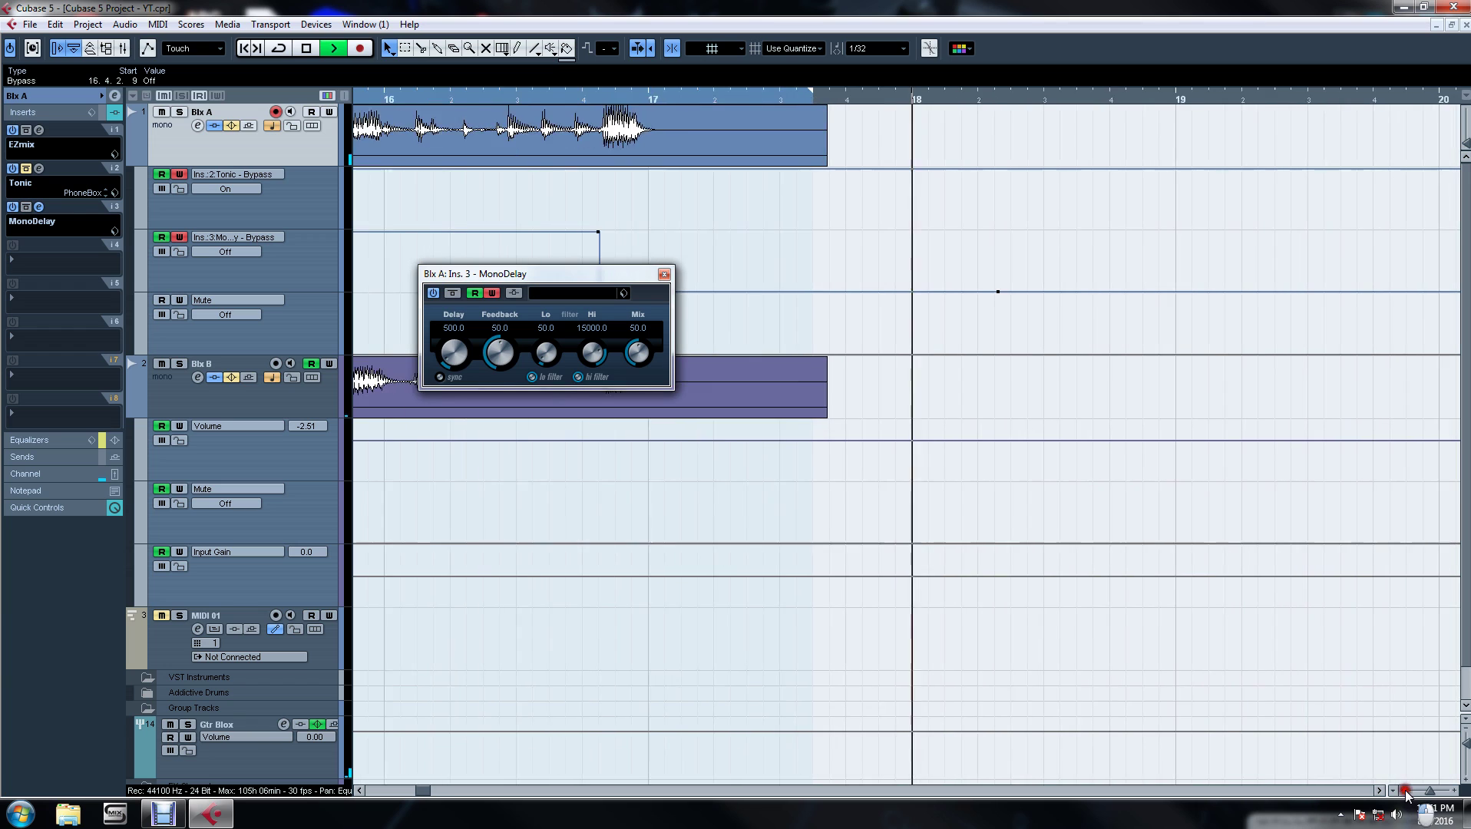
pyautogui.press('space')
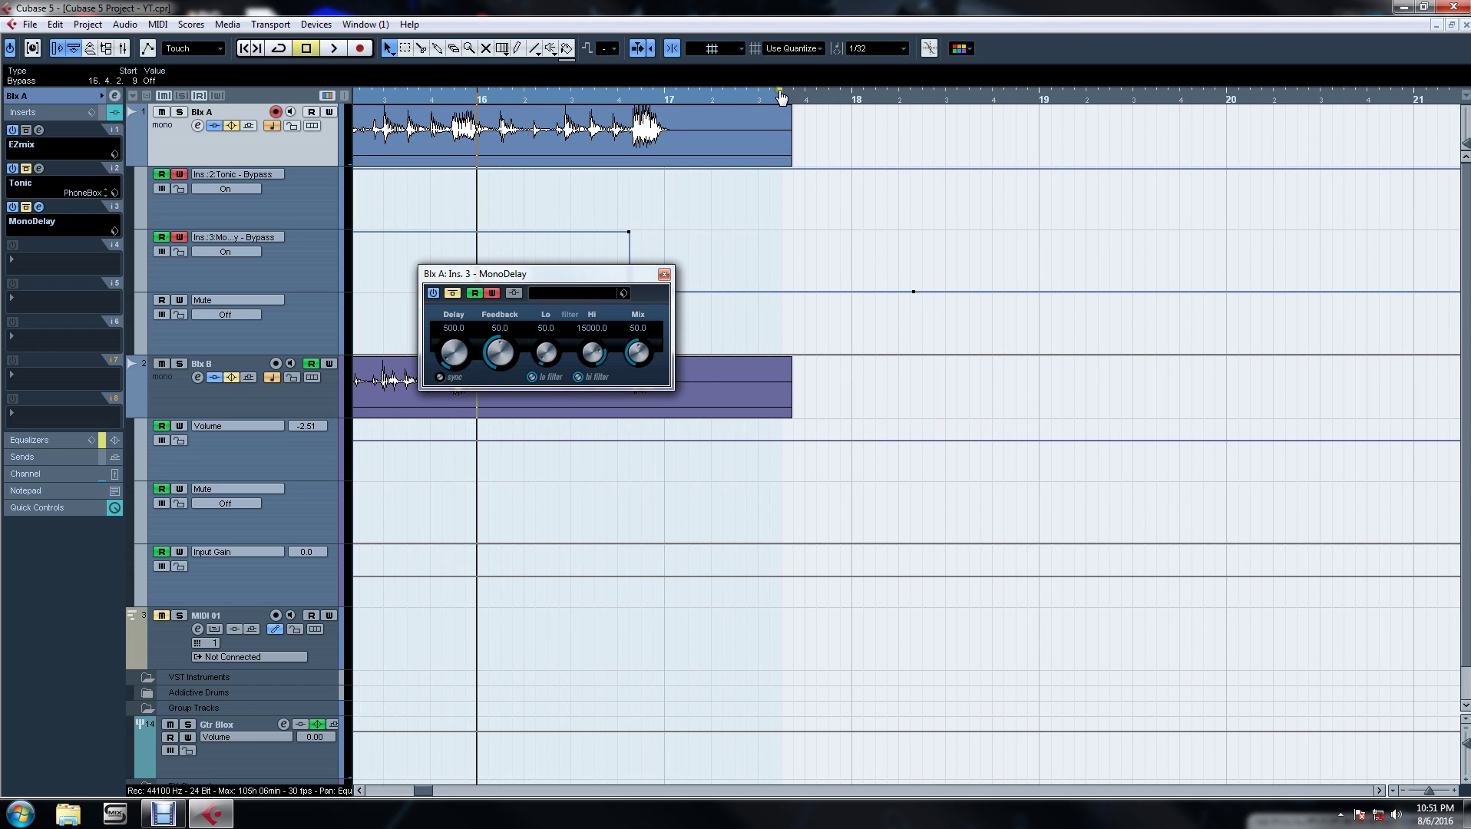
pyautogui.press('space')
pyautogui.click(908, 95)
pyautogui.press('space')
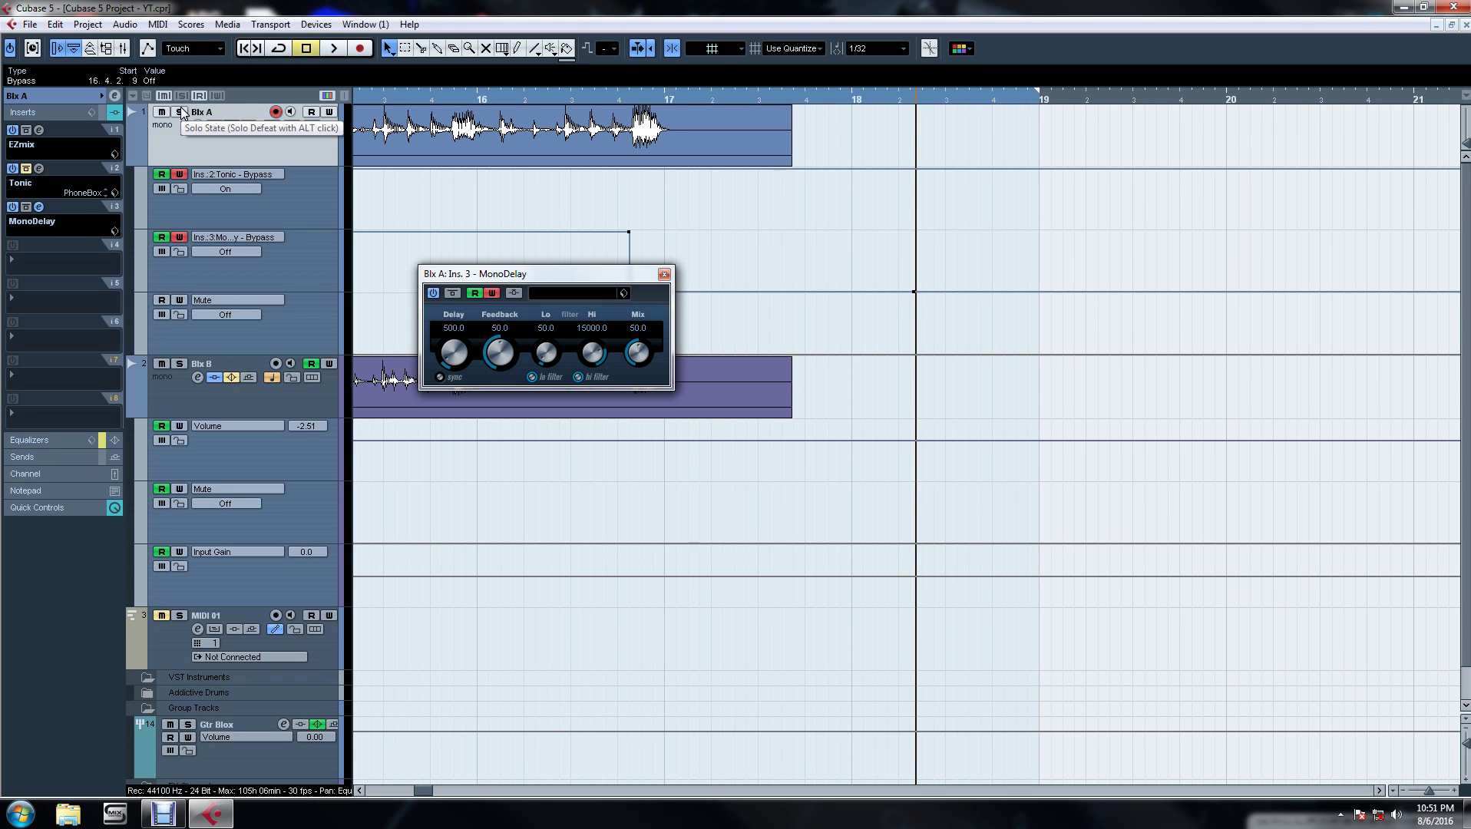
# Close the MonoDelay editor and play the whole project from the start past the final chord, opening the Mixer to watch the faders.
pyautogui.click(665, 275)
pyautogui.click(1402, 790)
pyautogui.click(1403, 791)
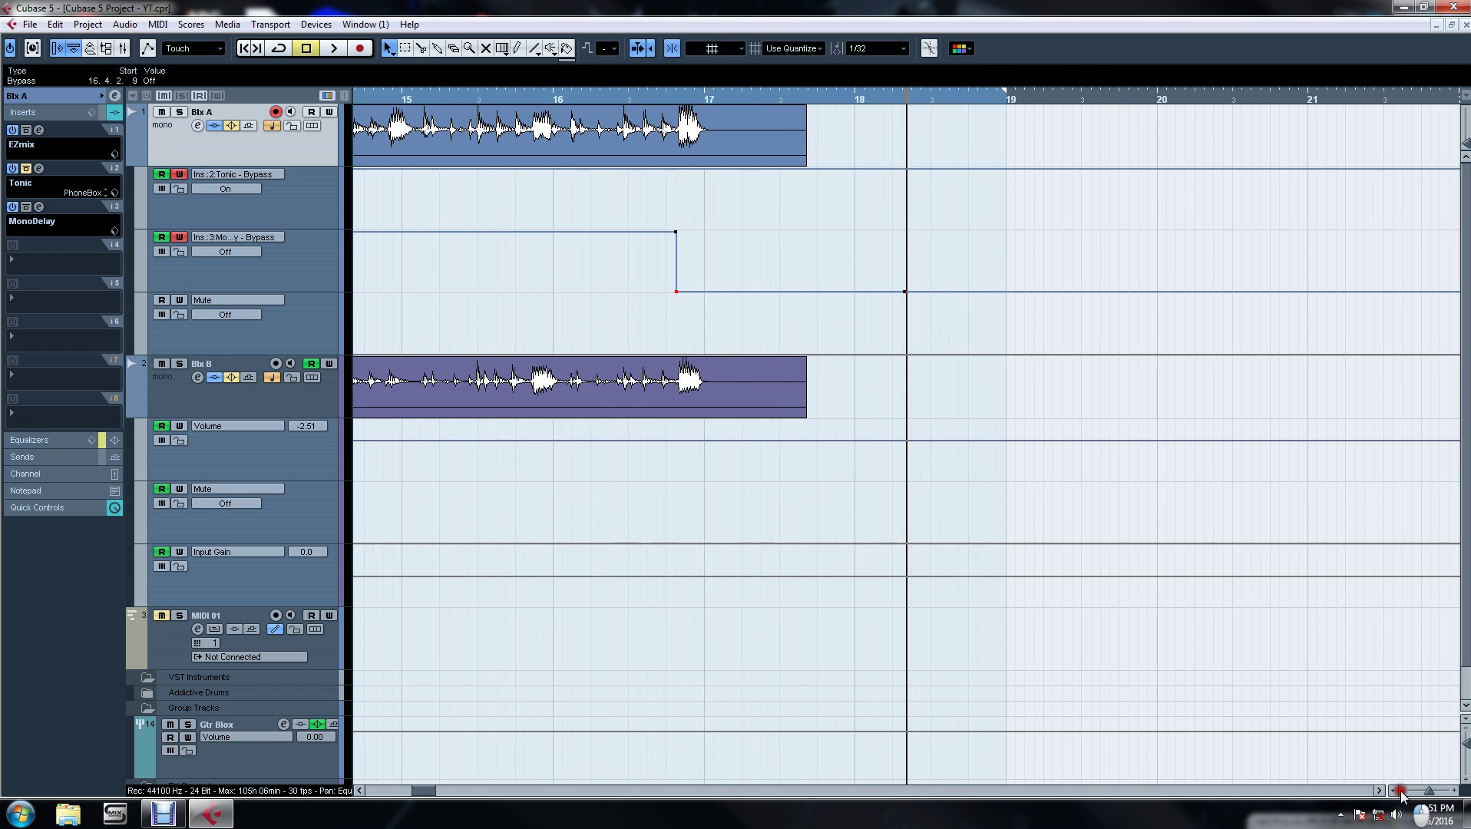
pyautogui.click(1402, 791)
pyautogui.click(244, 50)
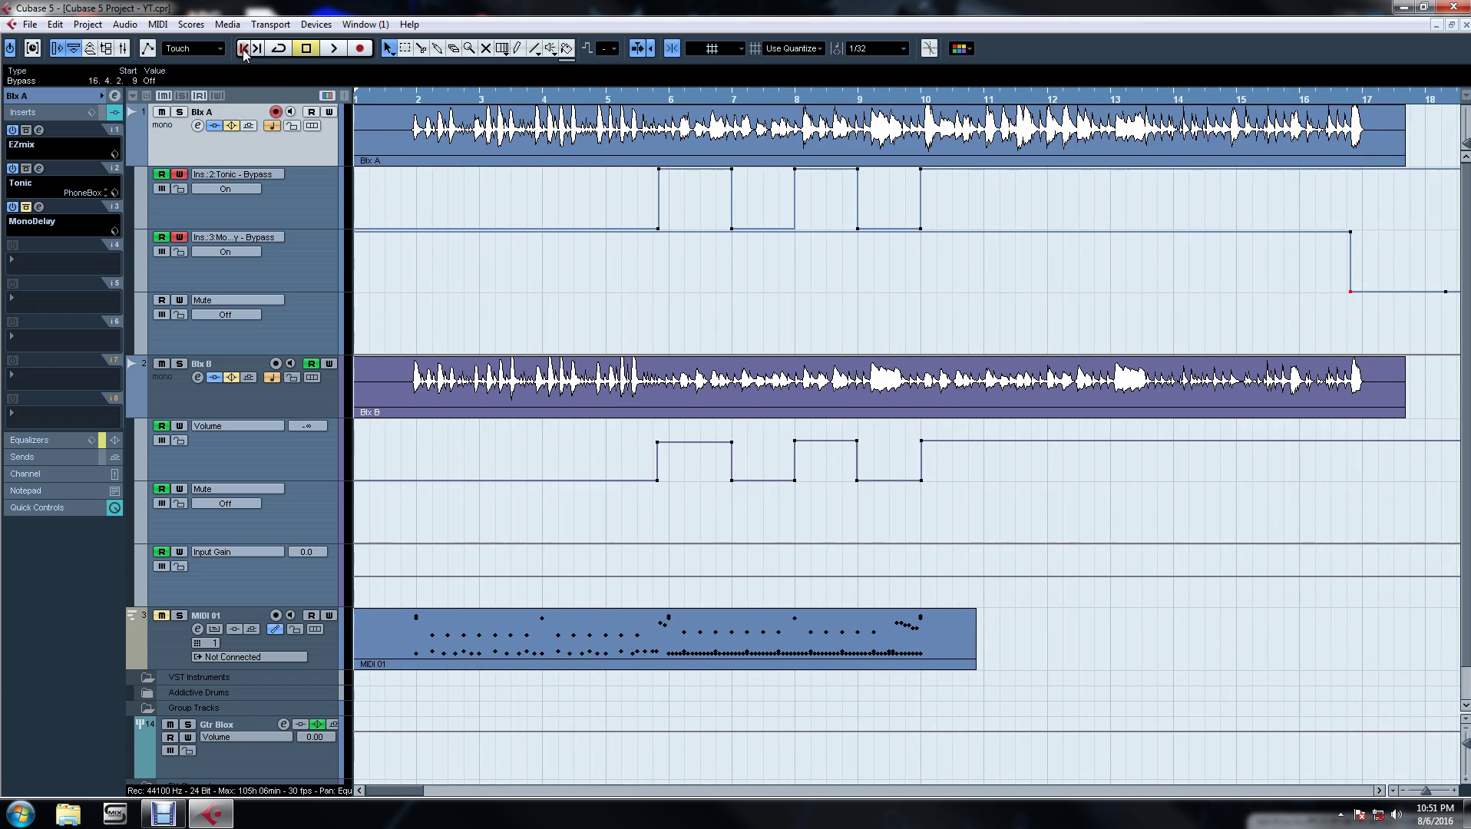
pyautogui.click(333, 48)
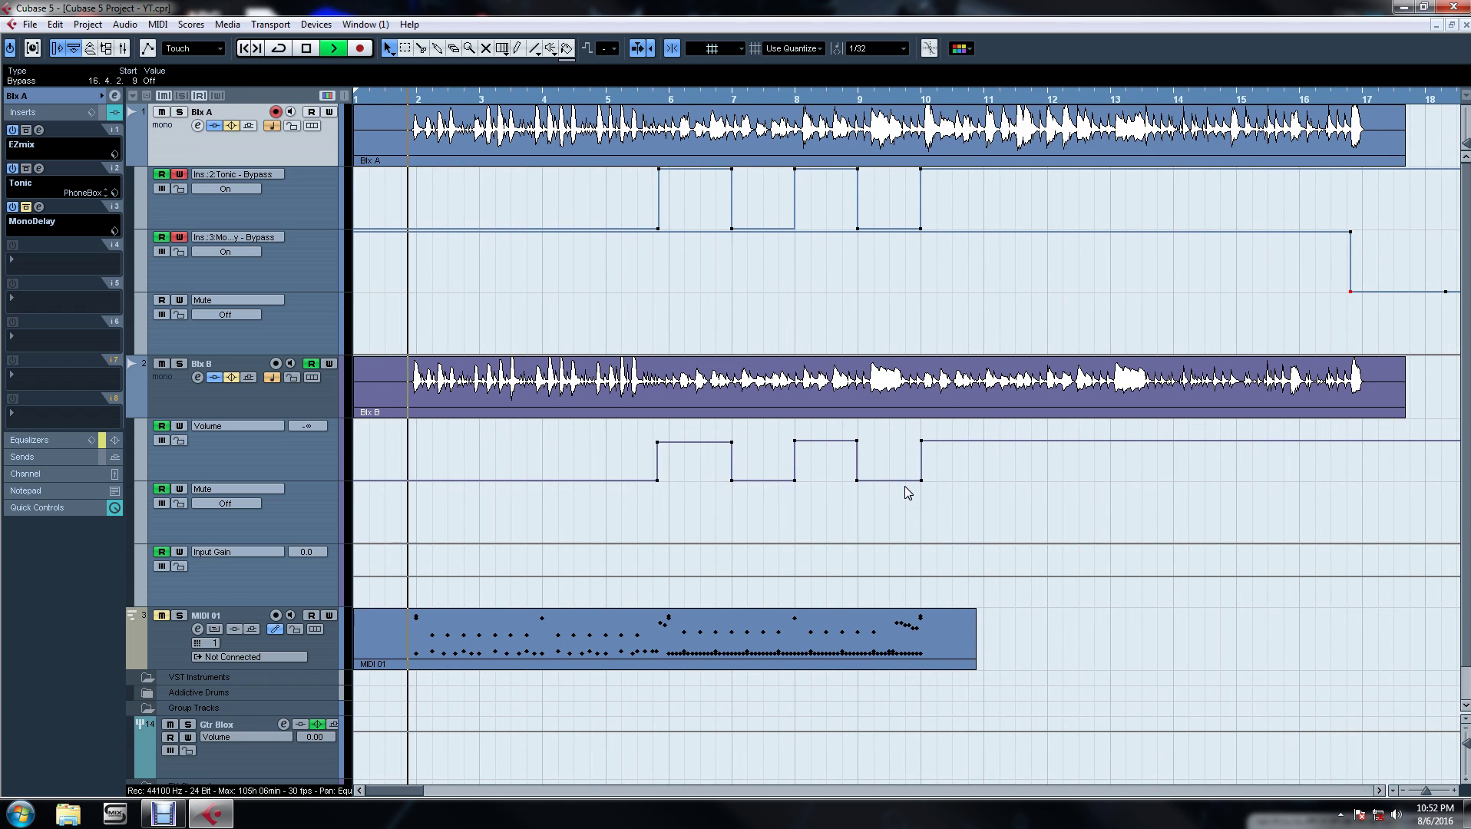
pyautogui.click(128, 50)
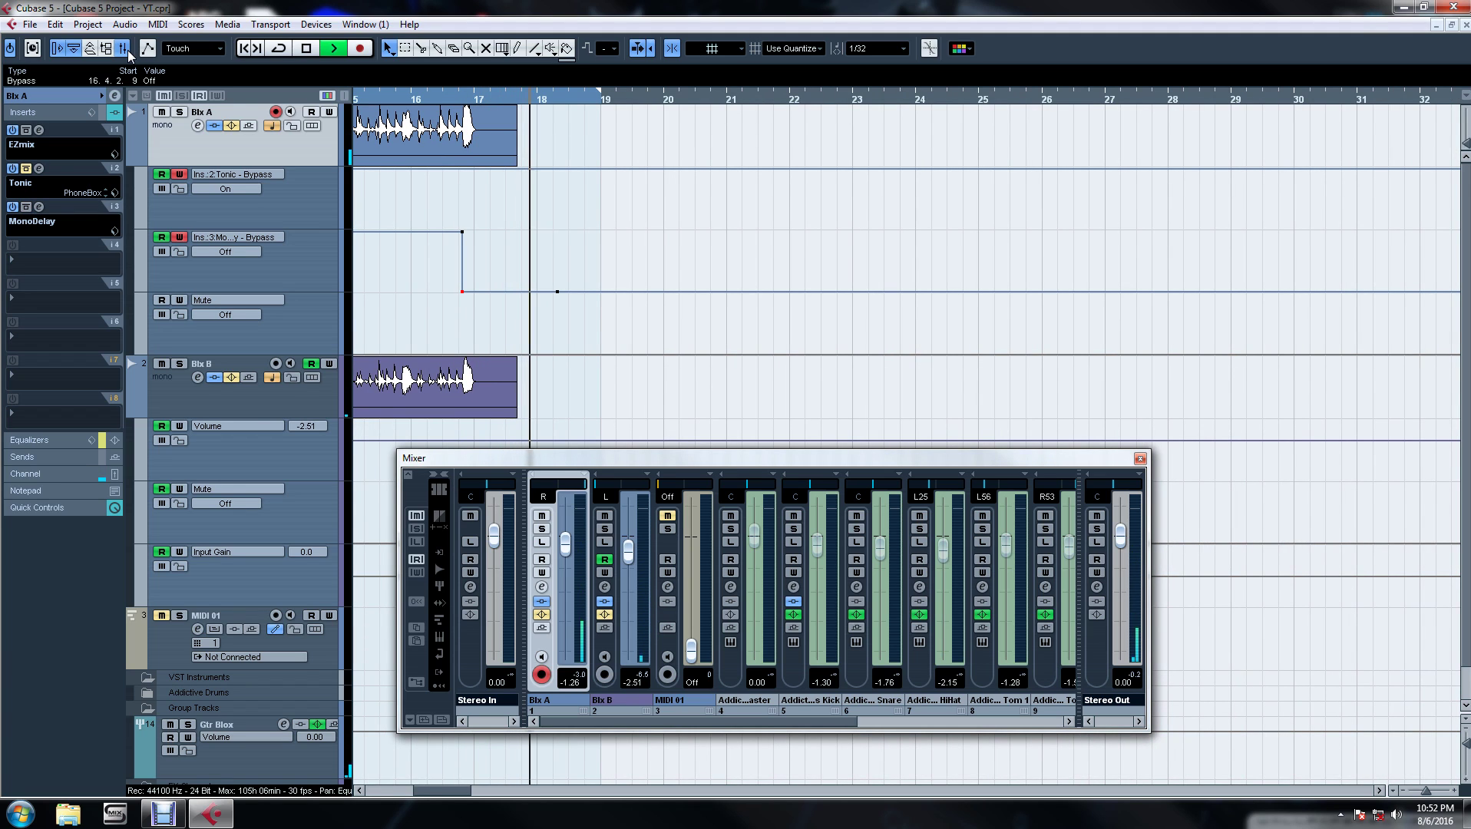
pyautogui.press('space')
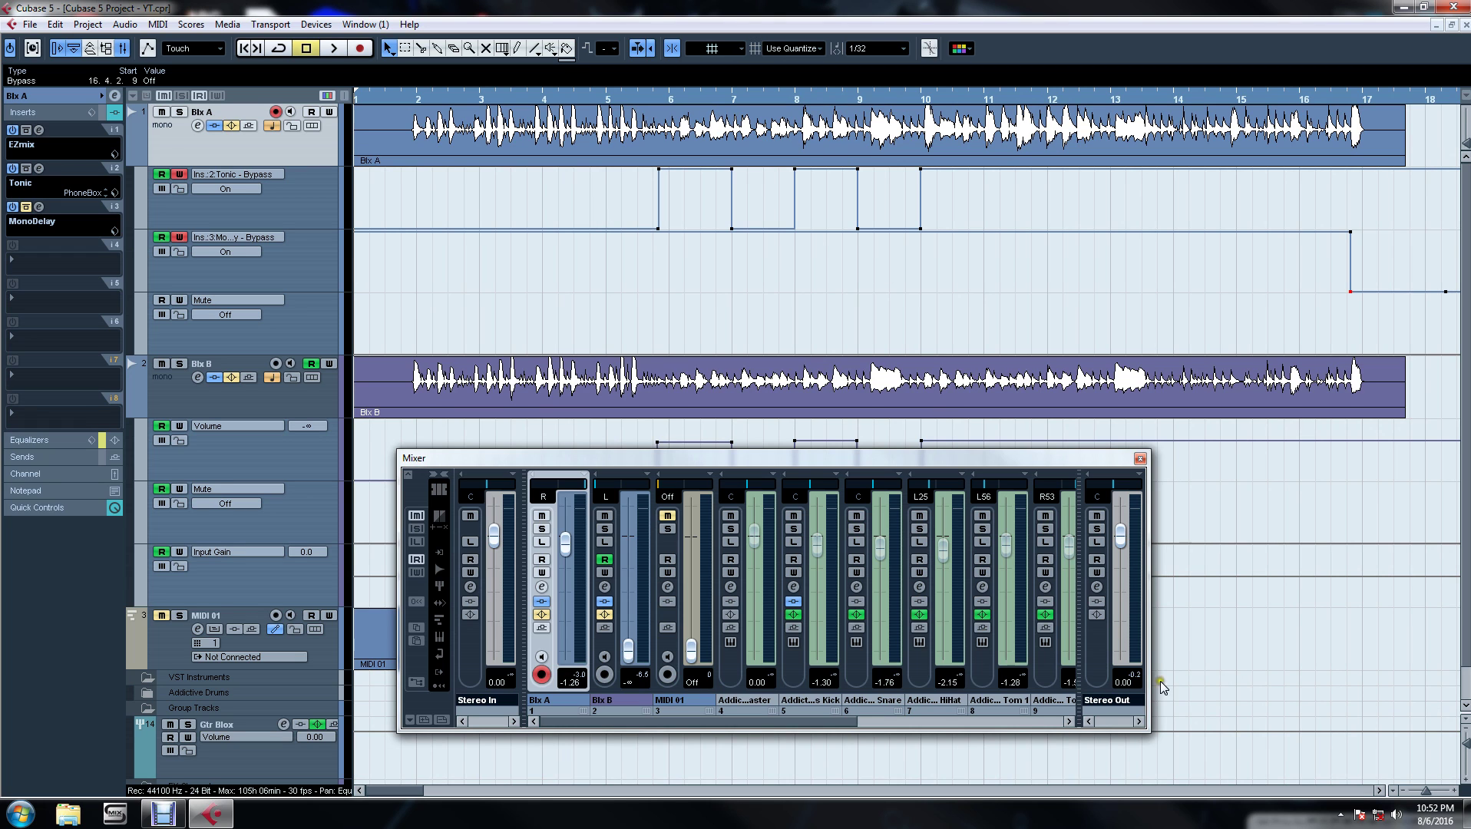
# Show the Standard Panner Pan Left-Right automation in Blx A's third lane and enable automation reading for the track.
pyautogui.click(1455, 791)
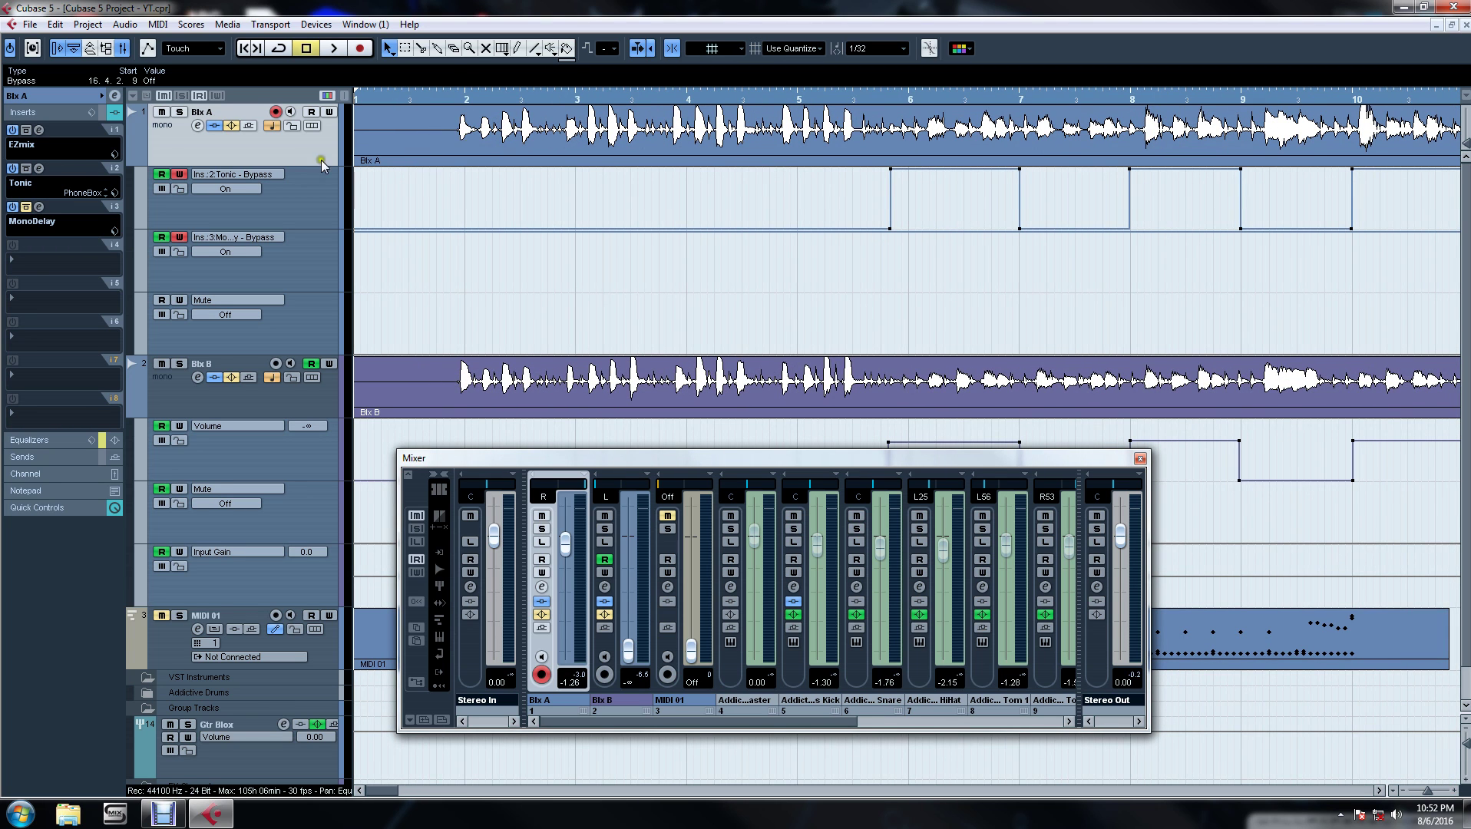
pyautogui.click(209, 298)
pyautogui.click(208, 299)
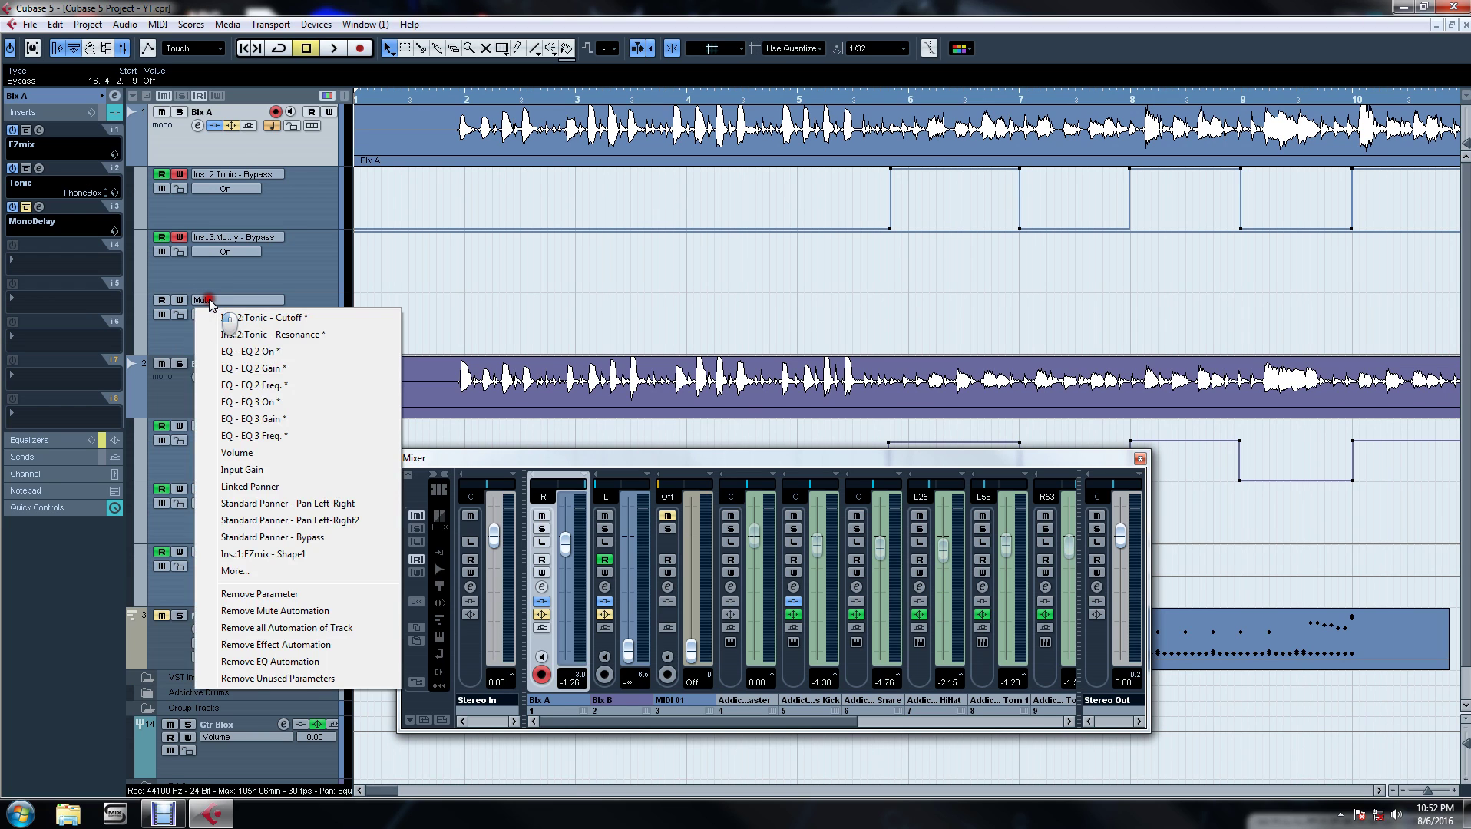
pyautogui.click(208, 299)
pyautogui.click(215, 299)
pyautogui.click(309, 503)
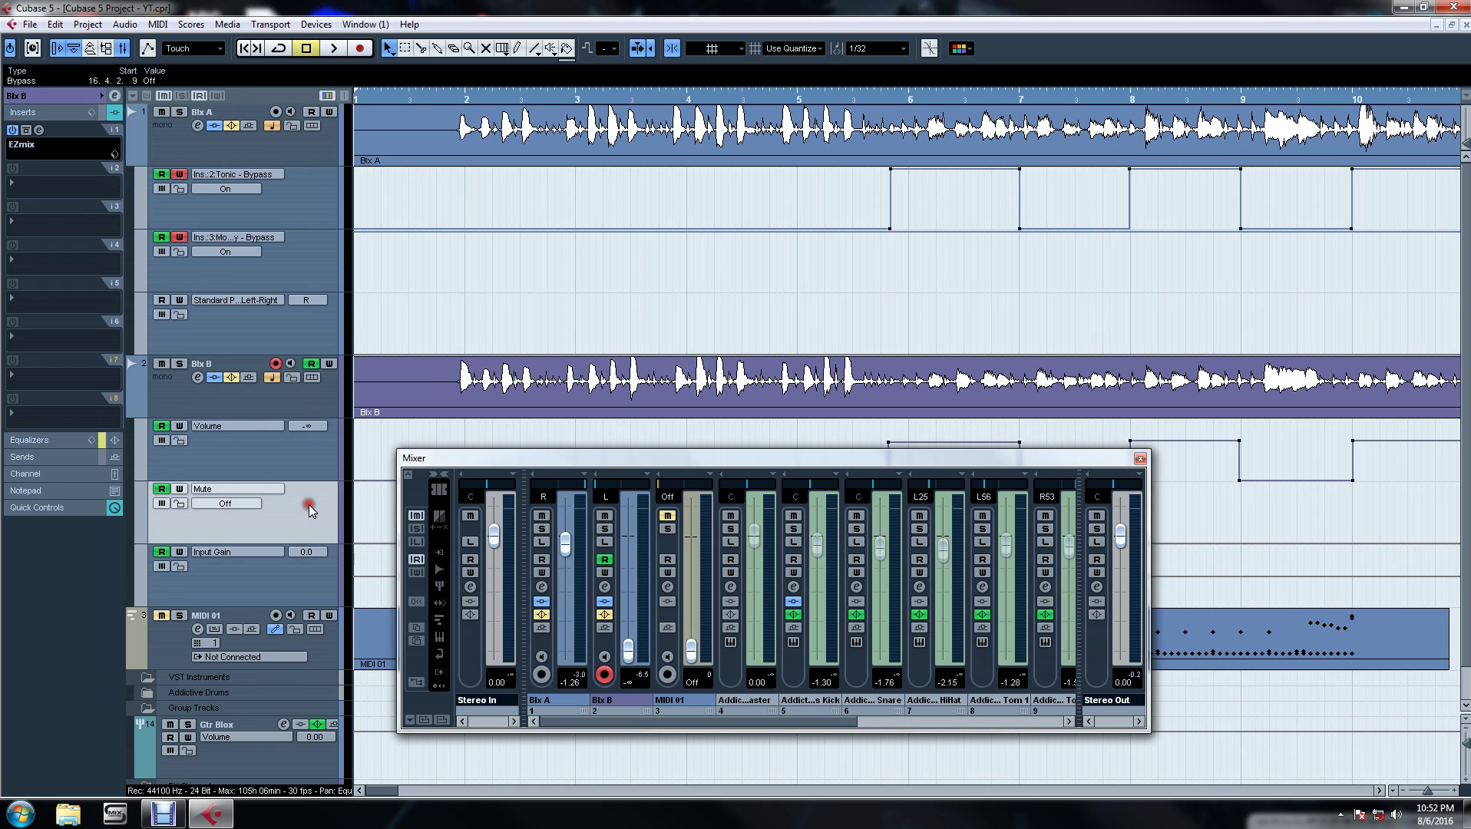
pyautogui.click(164, 301)
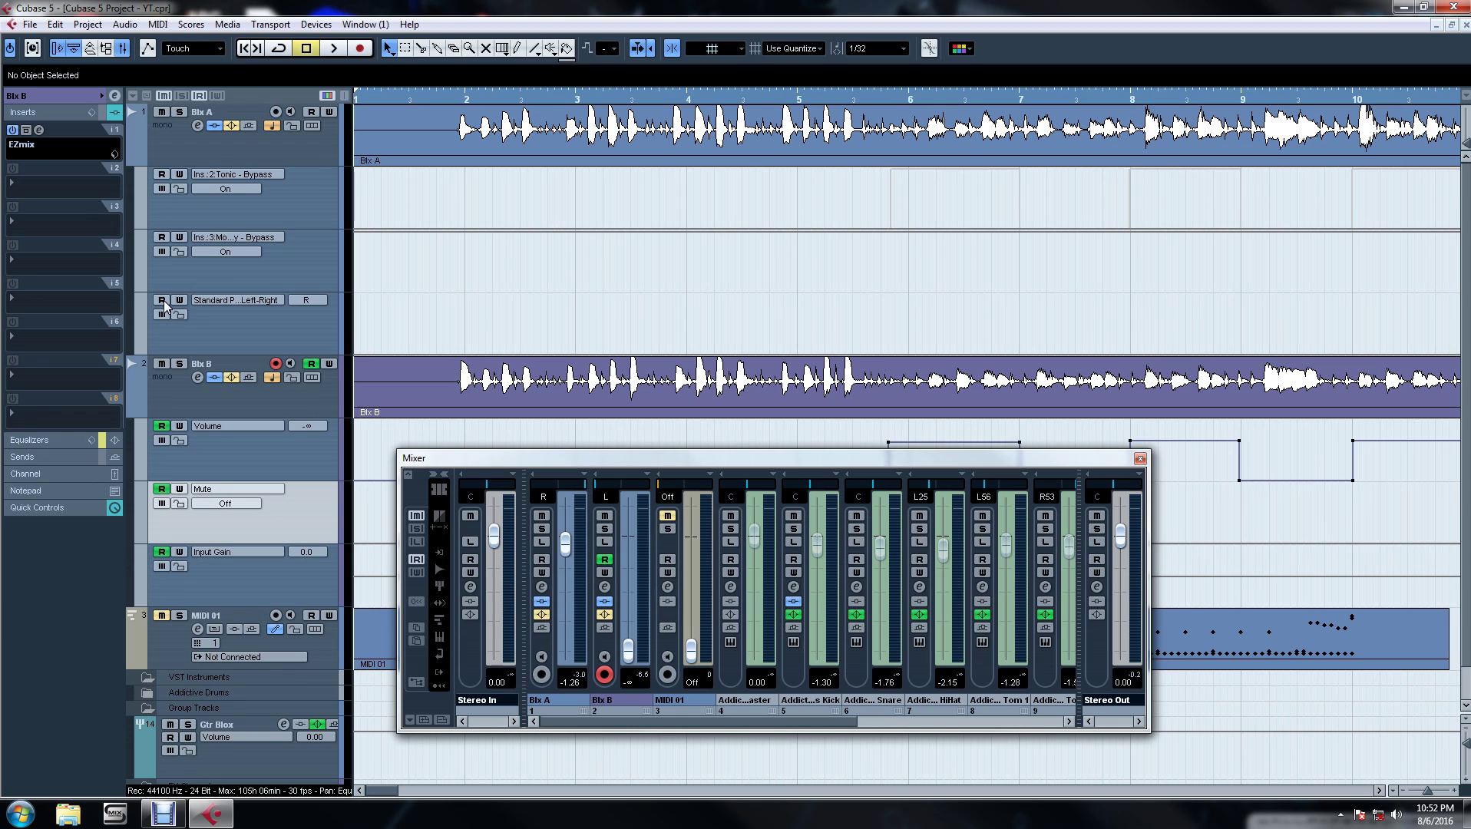
pyautogui.click(162, 300)
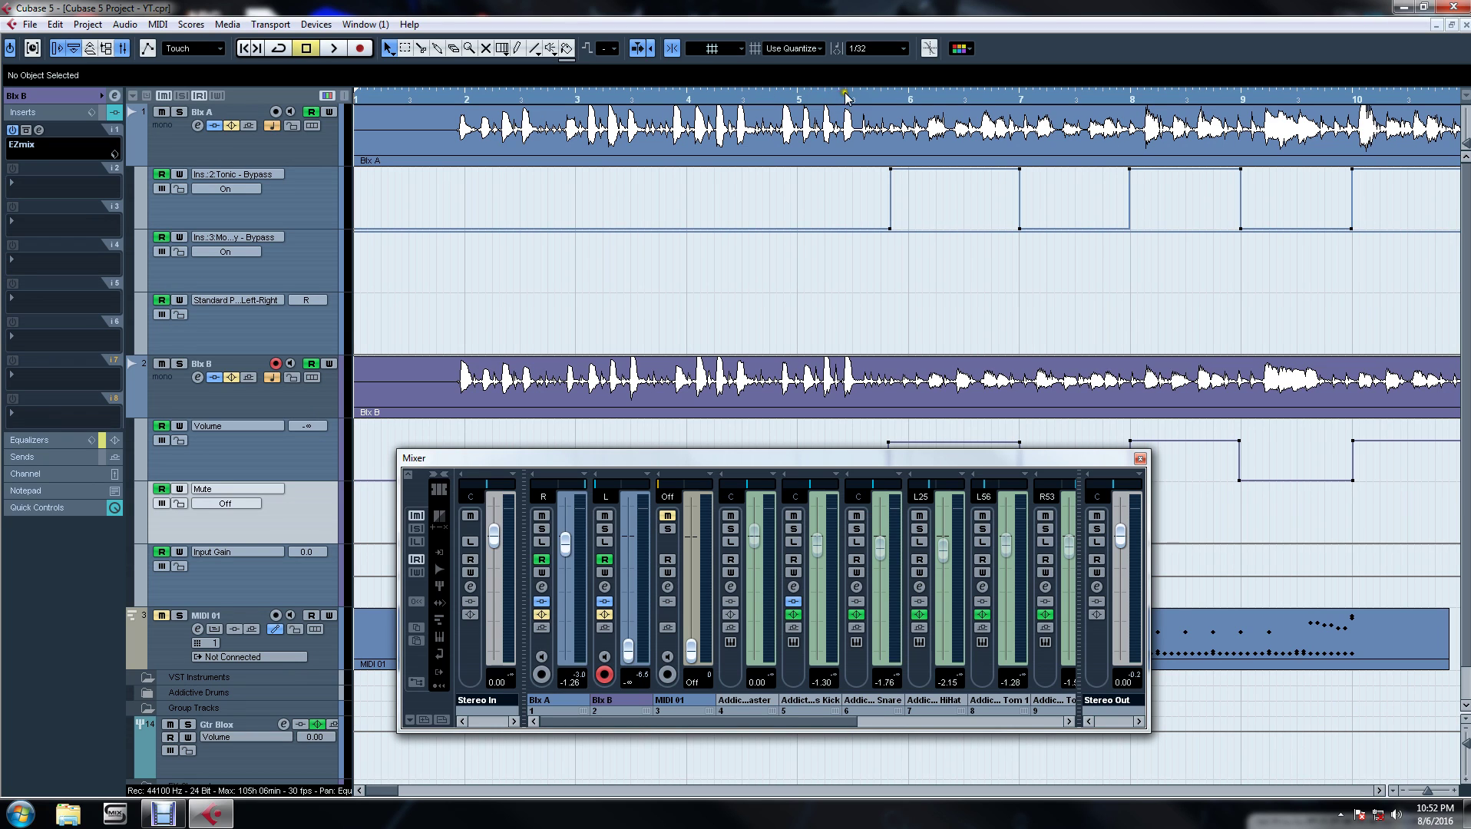
# Record Blx A's pan automation by sweeping between right and left during playback until about bar 6, and play the start back.
pyautogui.click(887, 234)
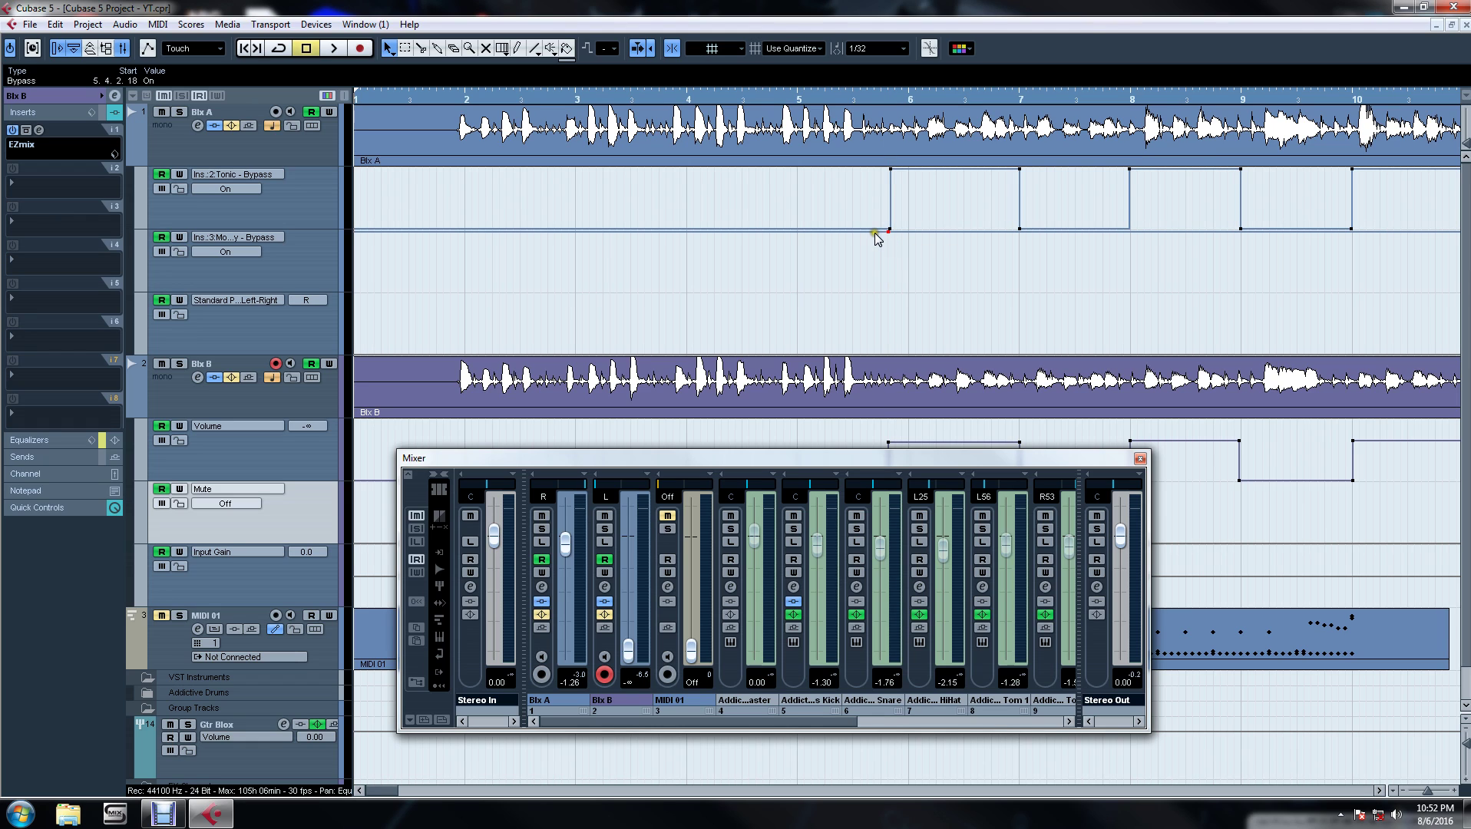
pyautogui.click(794, 260)
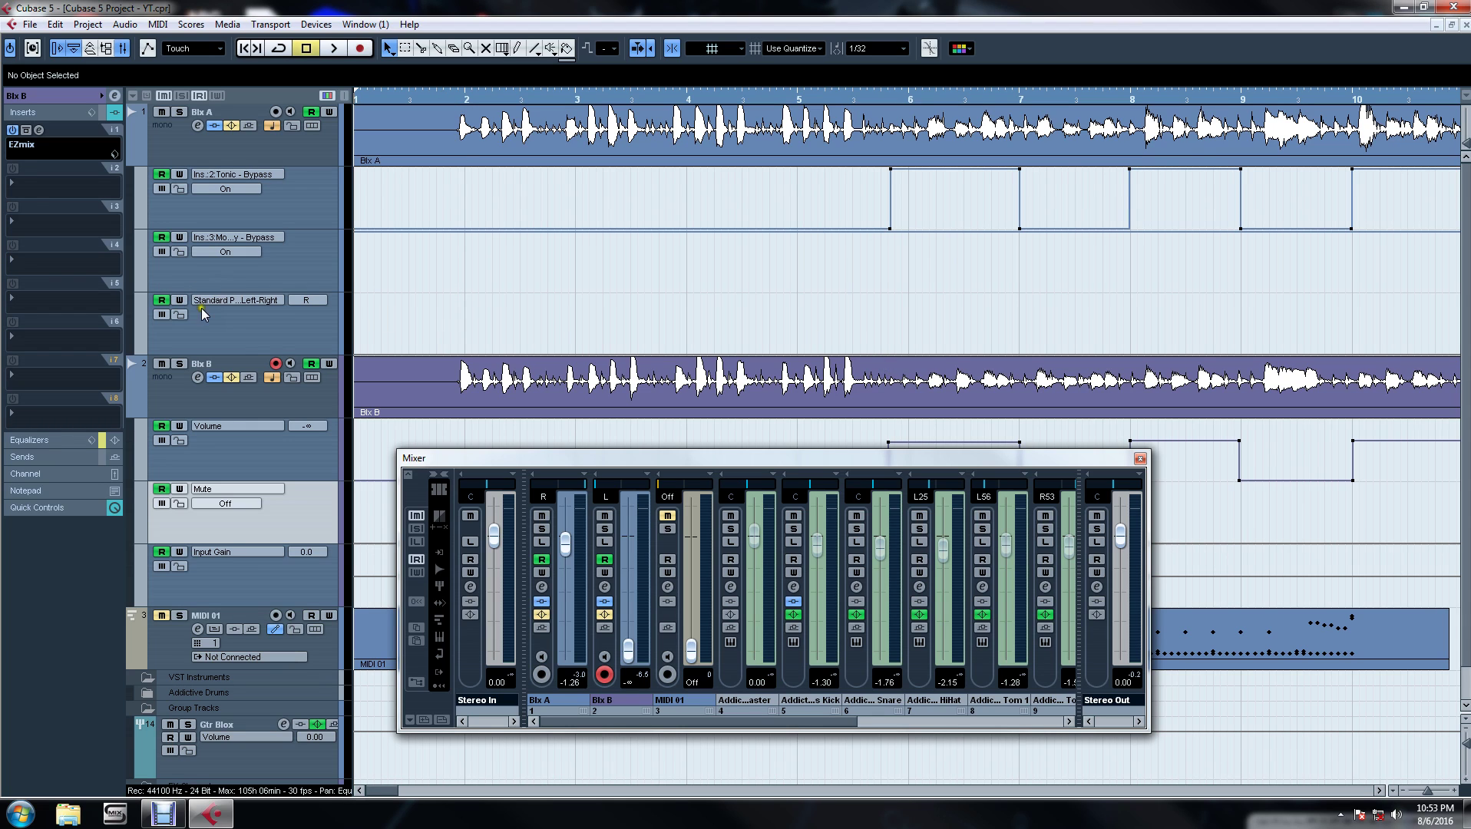
pyautogui.click(256, 339)
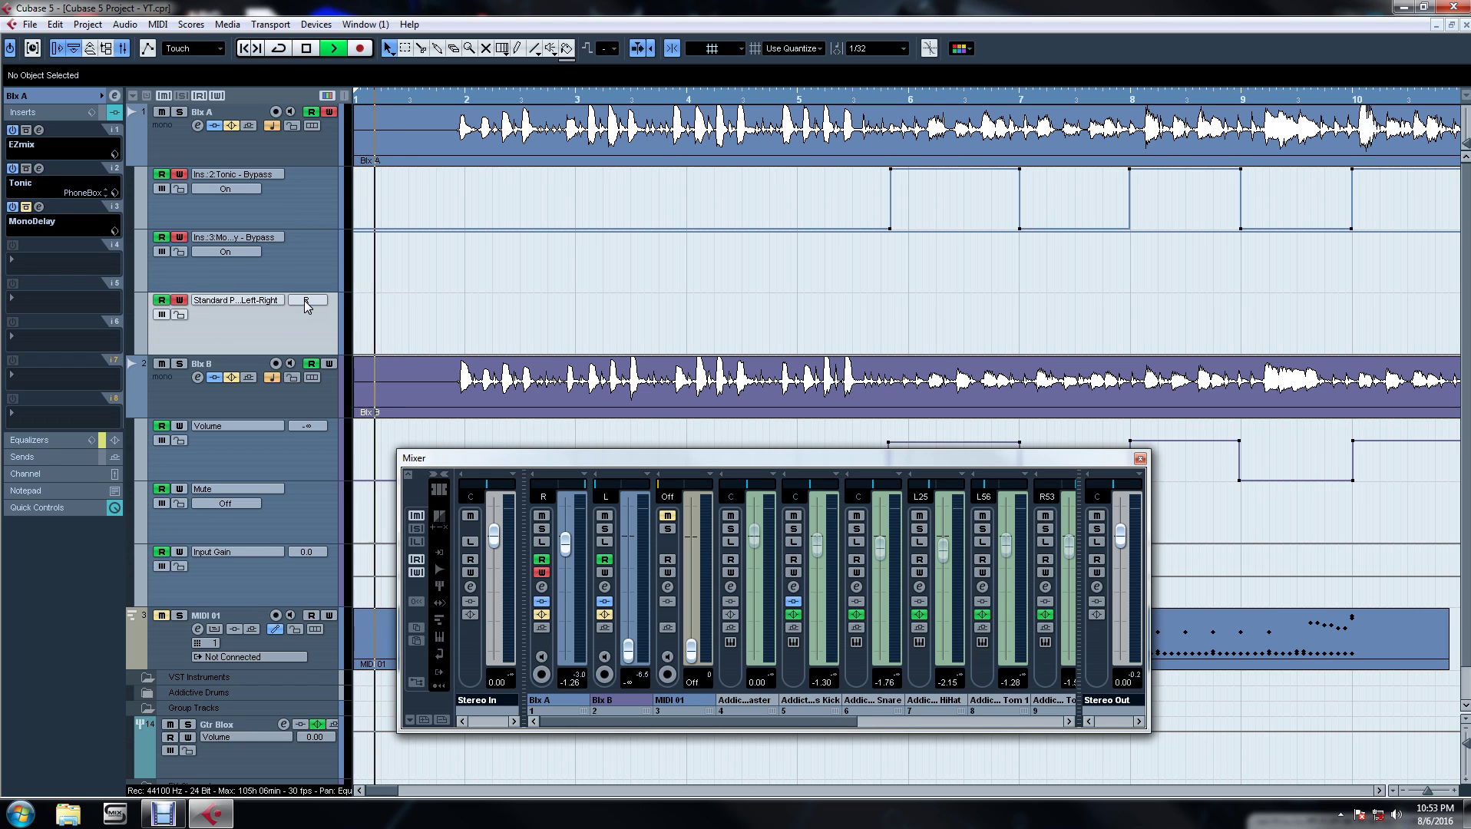
pyautogui.moveTo(305, 300); pyautogui.dragTo(529, 77)
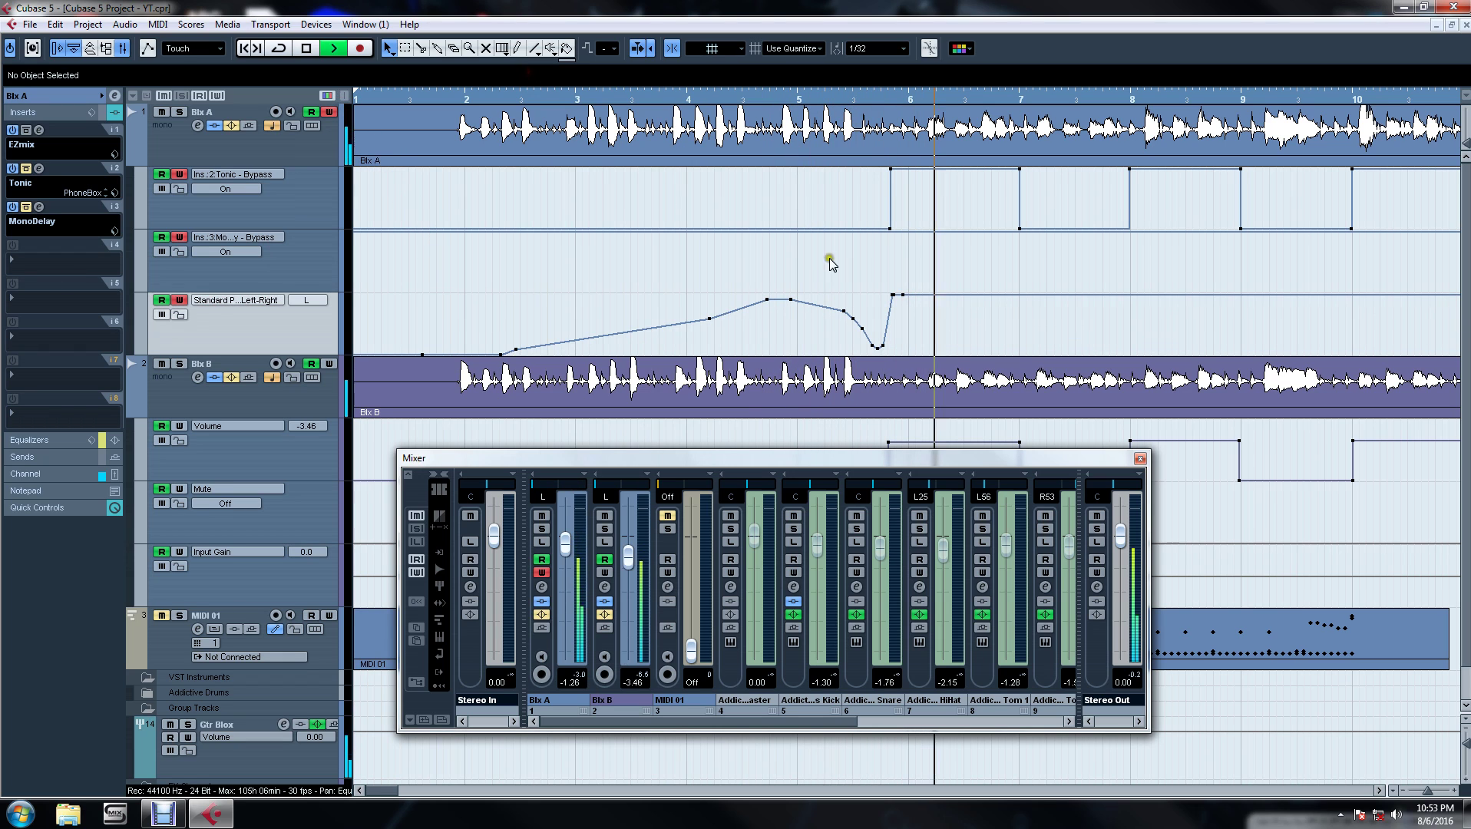
pyautogui.press('space')
pyautogui.press('space')
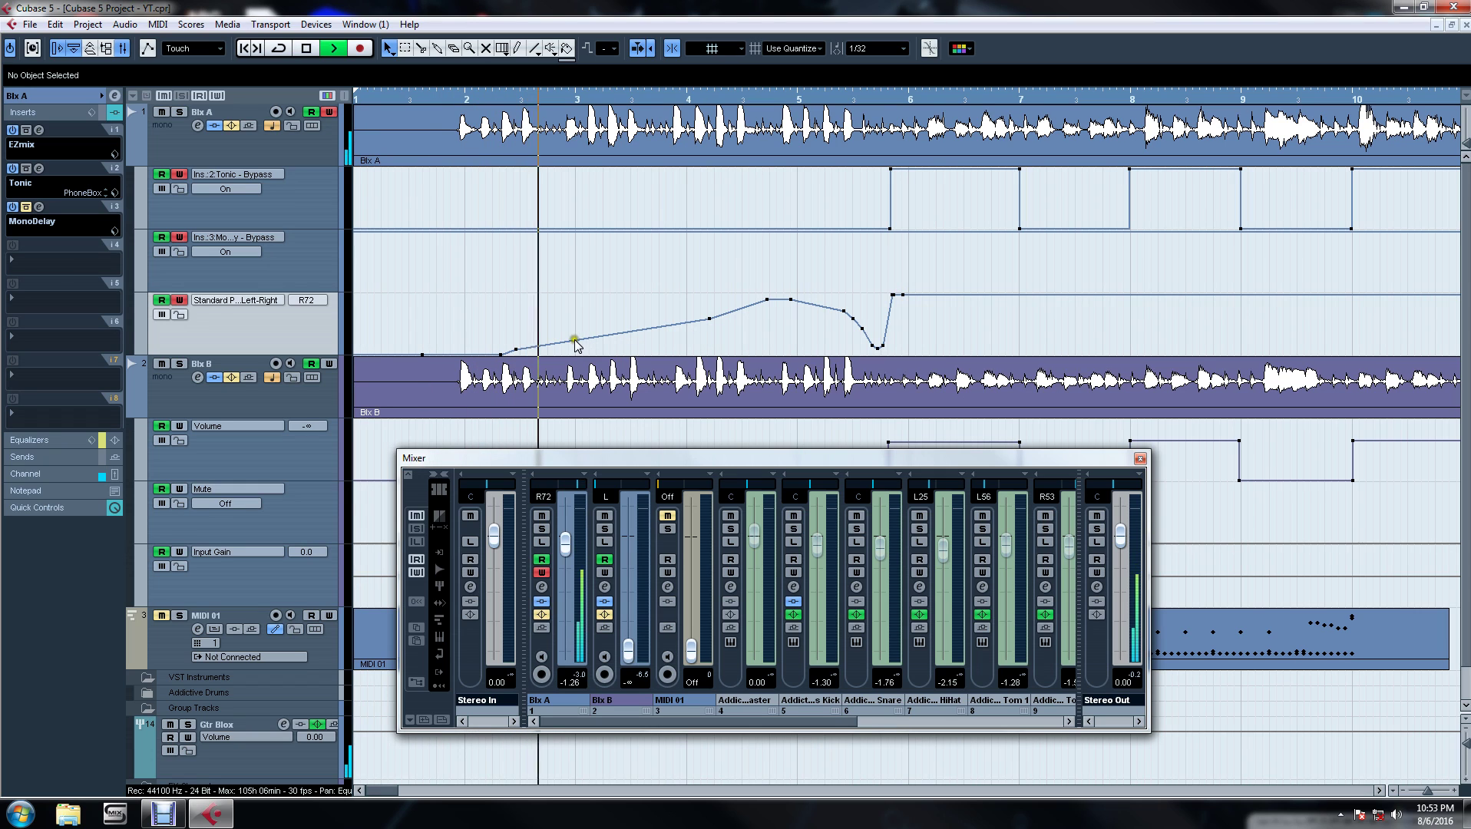
pyautogui.press('space')
# Reshape Blx A's pan curve to full left after bar 3 and full right just after bar 4 and before bar 6, and play it back.
pyautogui.moveTo(573, 338); pyautogui.dragTo(614, 294)
pyautogui.moveTo(713, 311); pyautogui.dragTo(714, 362)
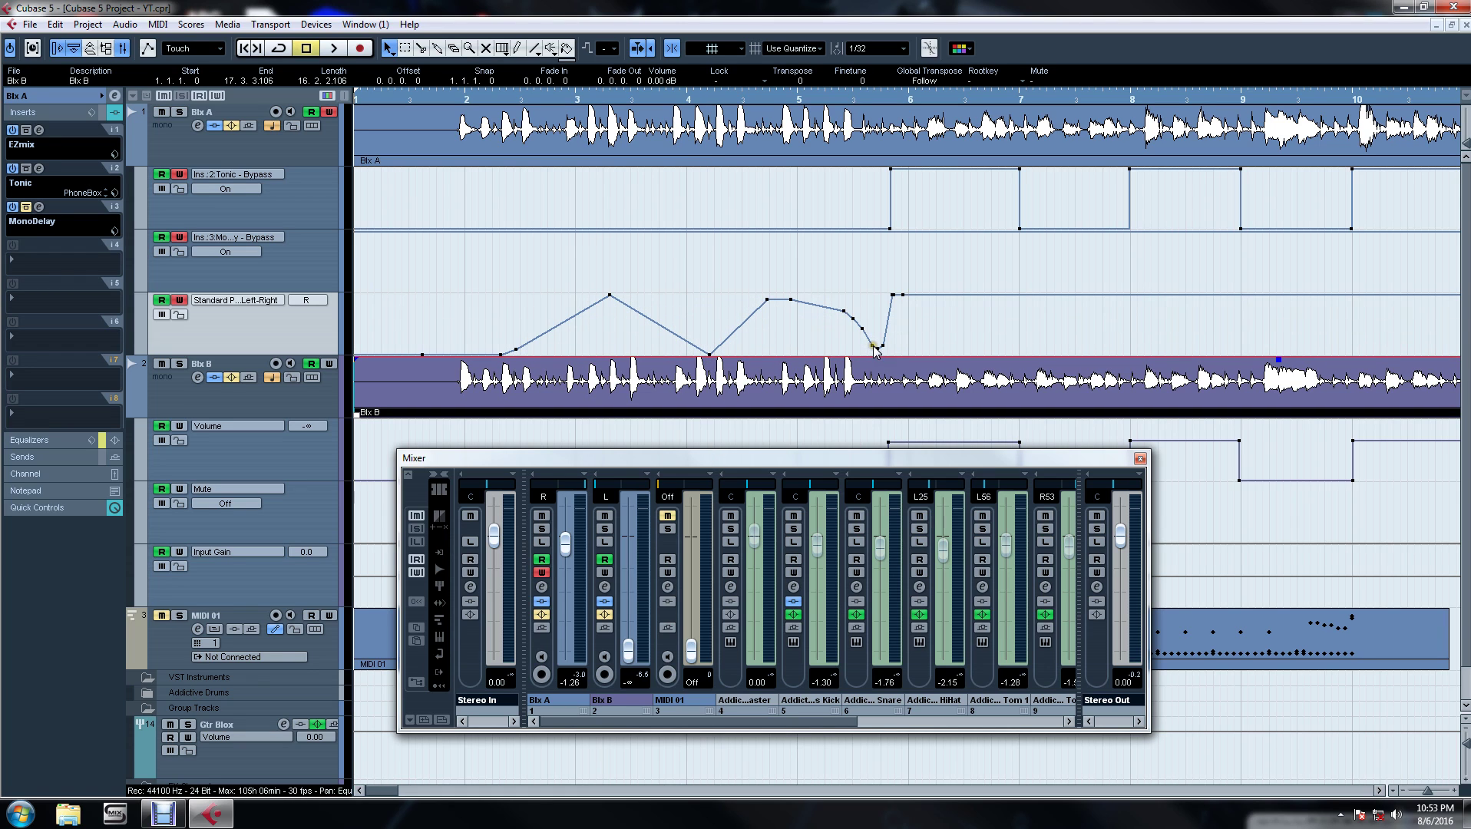
pyautogui.moveTo(838, 302); pyautogui.dragTo(848, 320)
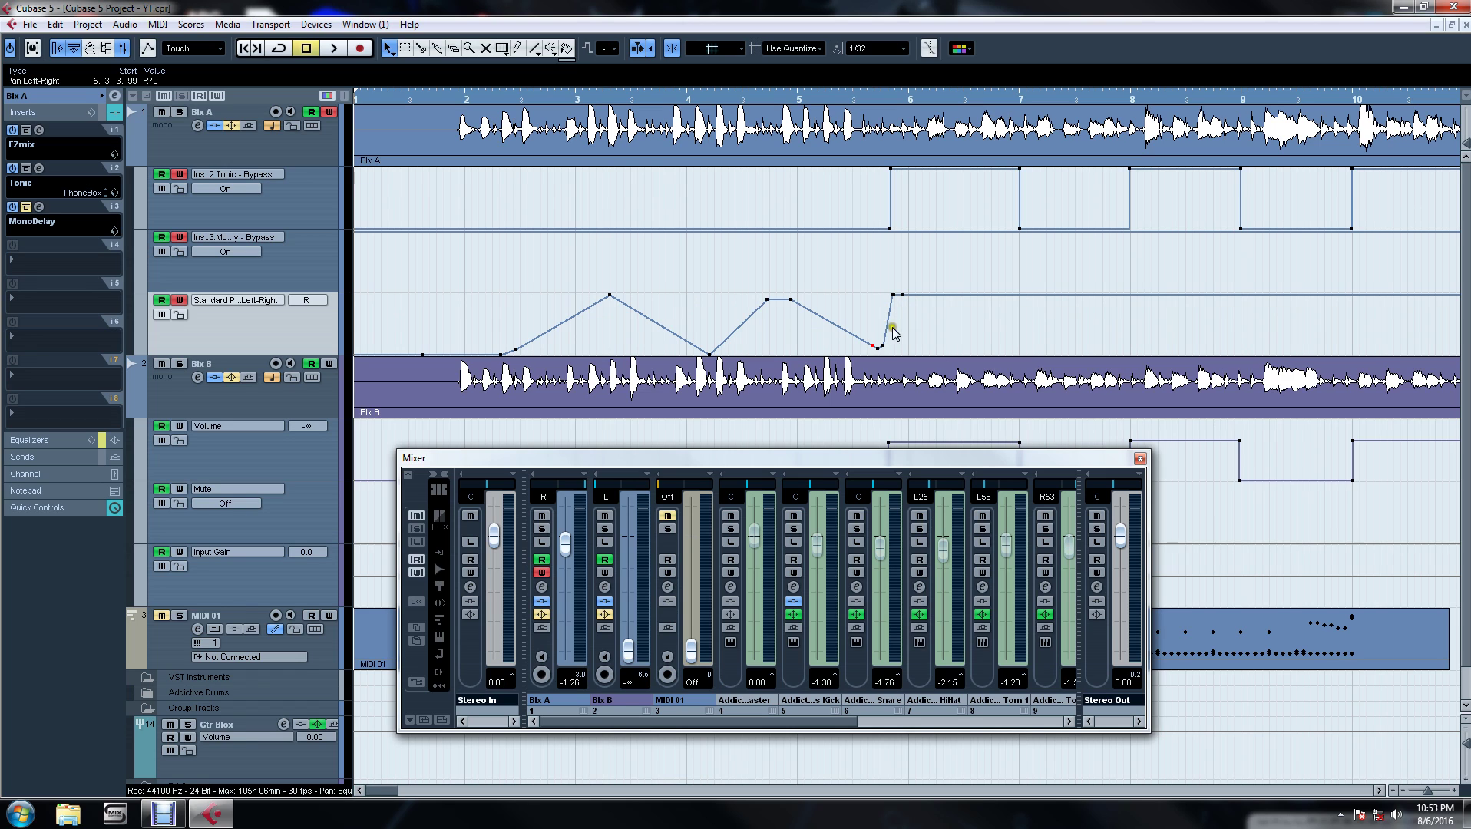
pyautogui.moveTo(877, 351); pyautogui.dragTo(880, 358)
pyautogui.press('space')
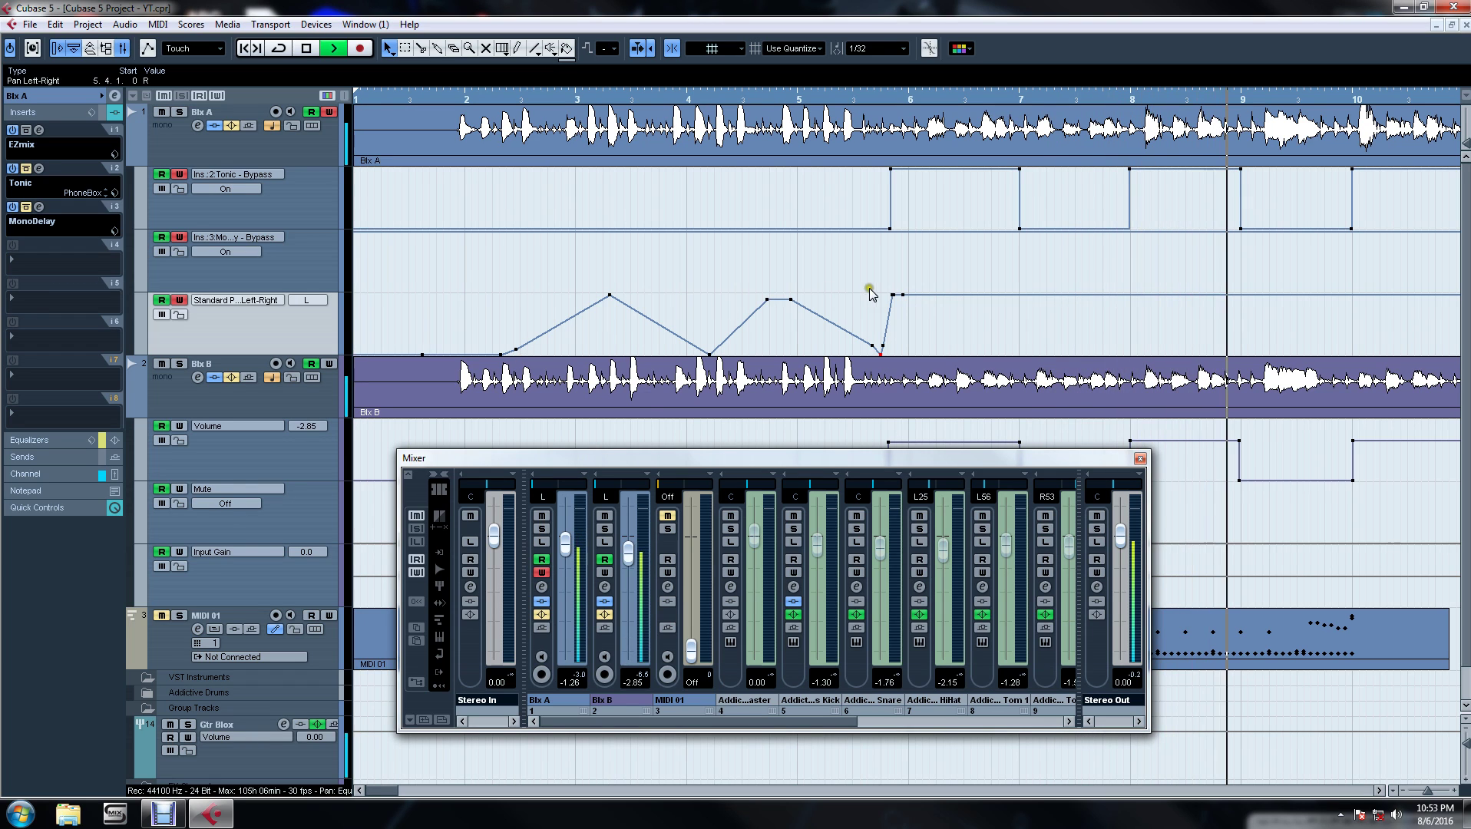
pyautogui.press('space')
# Delete the stray pan points after the full-right point before bar 6, play the project from the start, and close the Mixer.
pyautogui.click(892, 295)
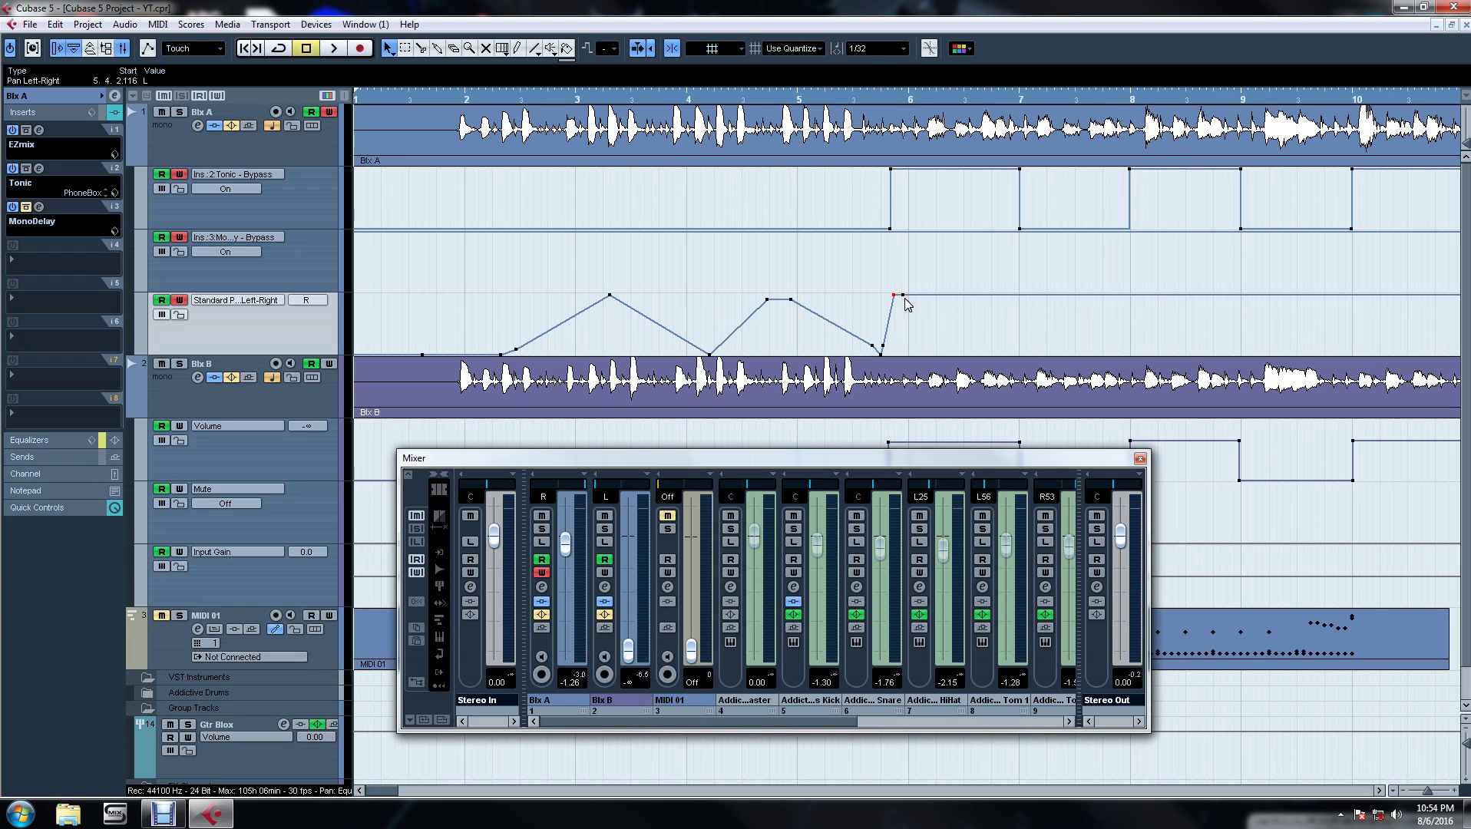
pyautogui.press('Delete')
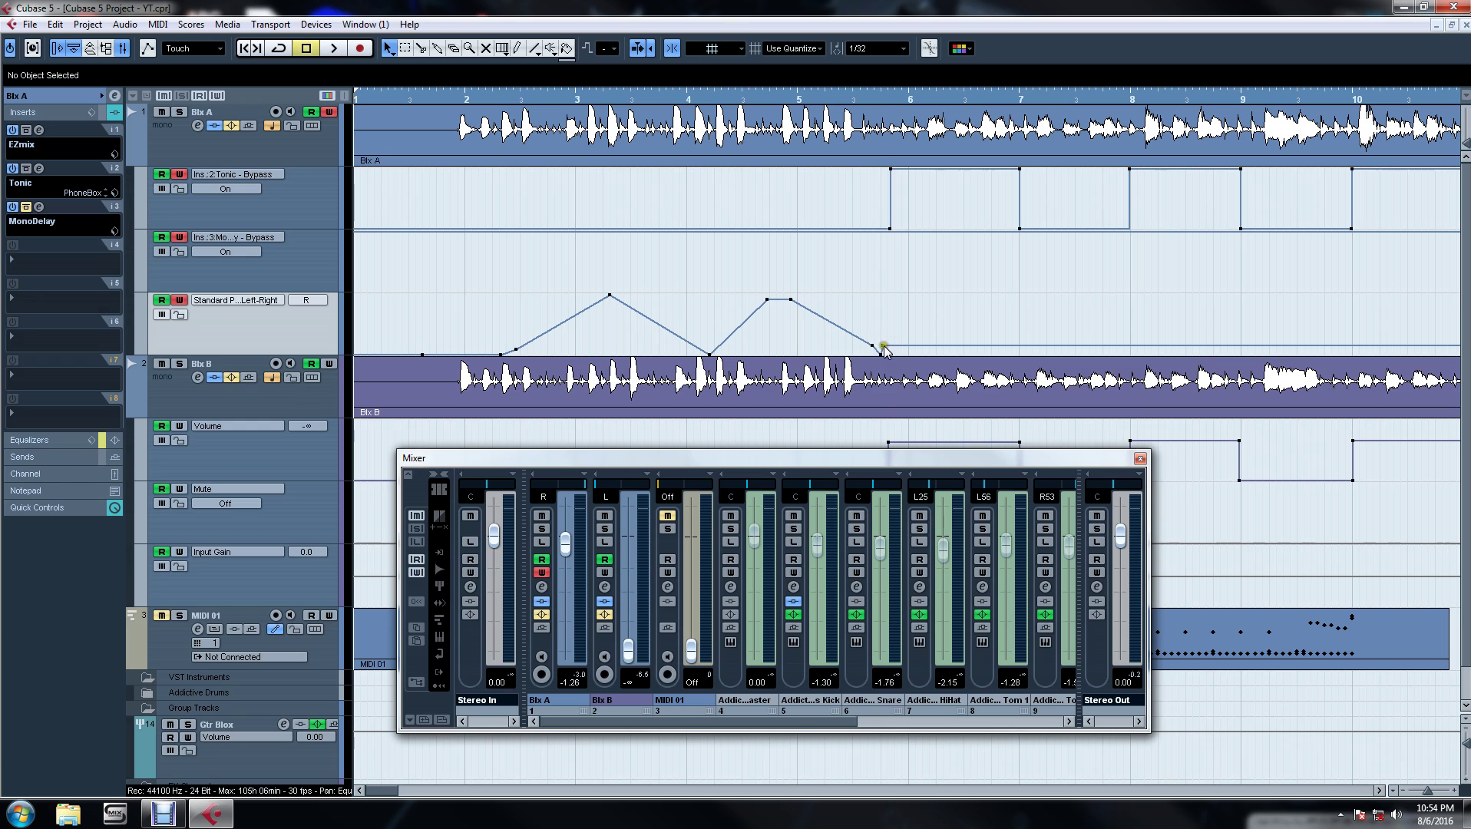
pyautogui.click(885, 346)
pyautogui.press('space')
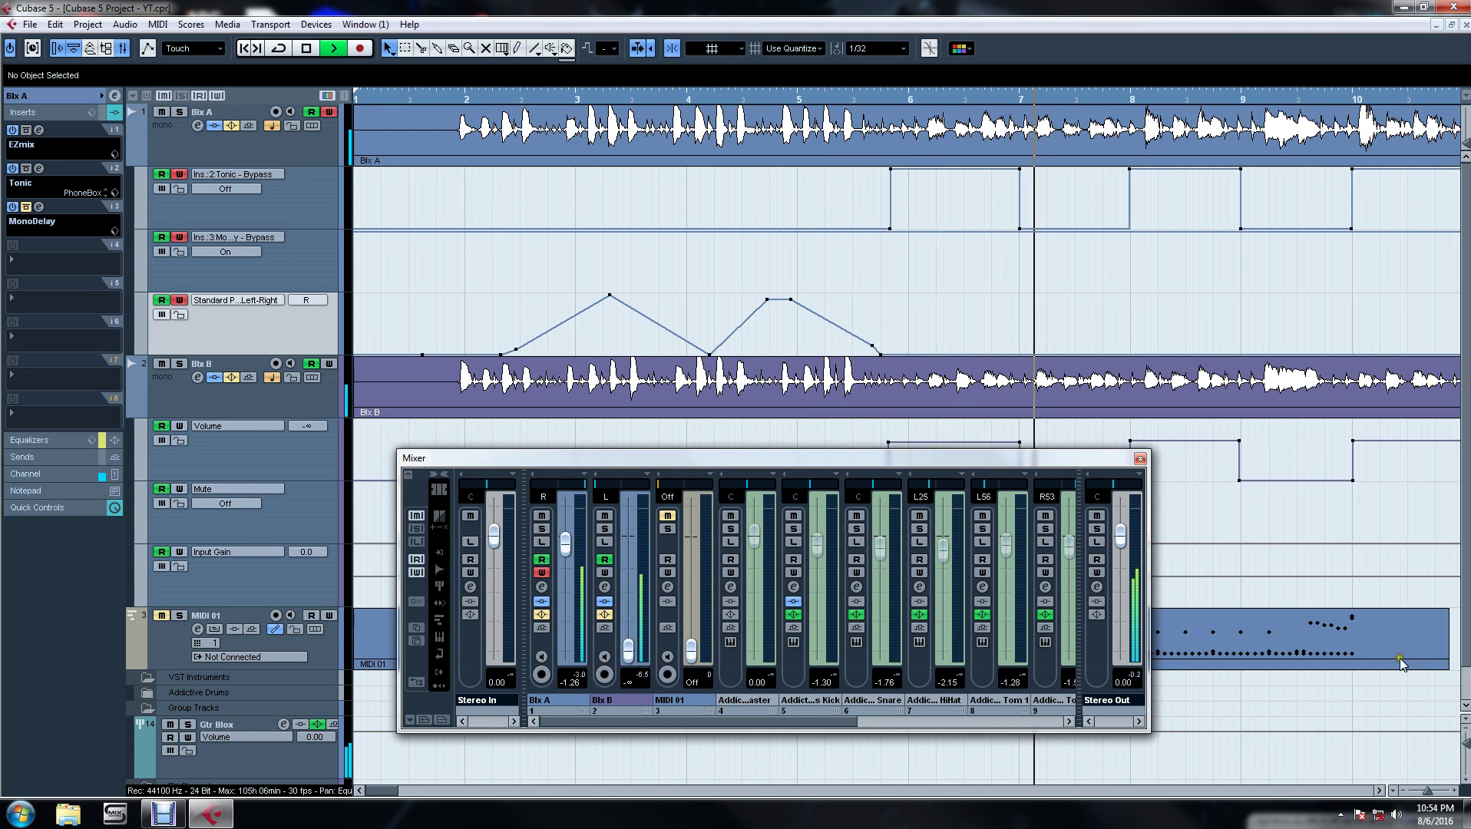
pyautogui.click(1402, 792)
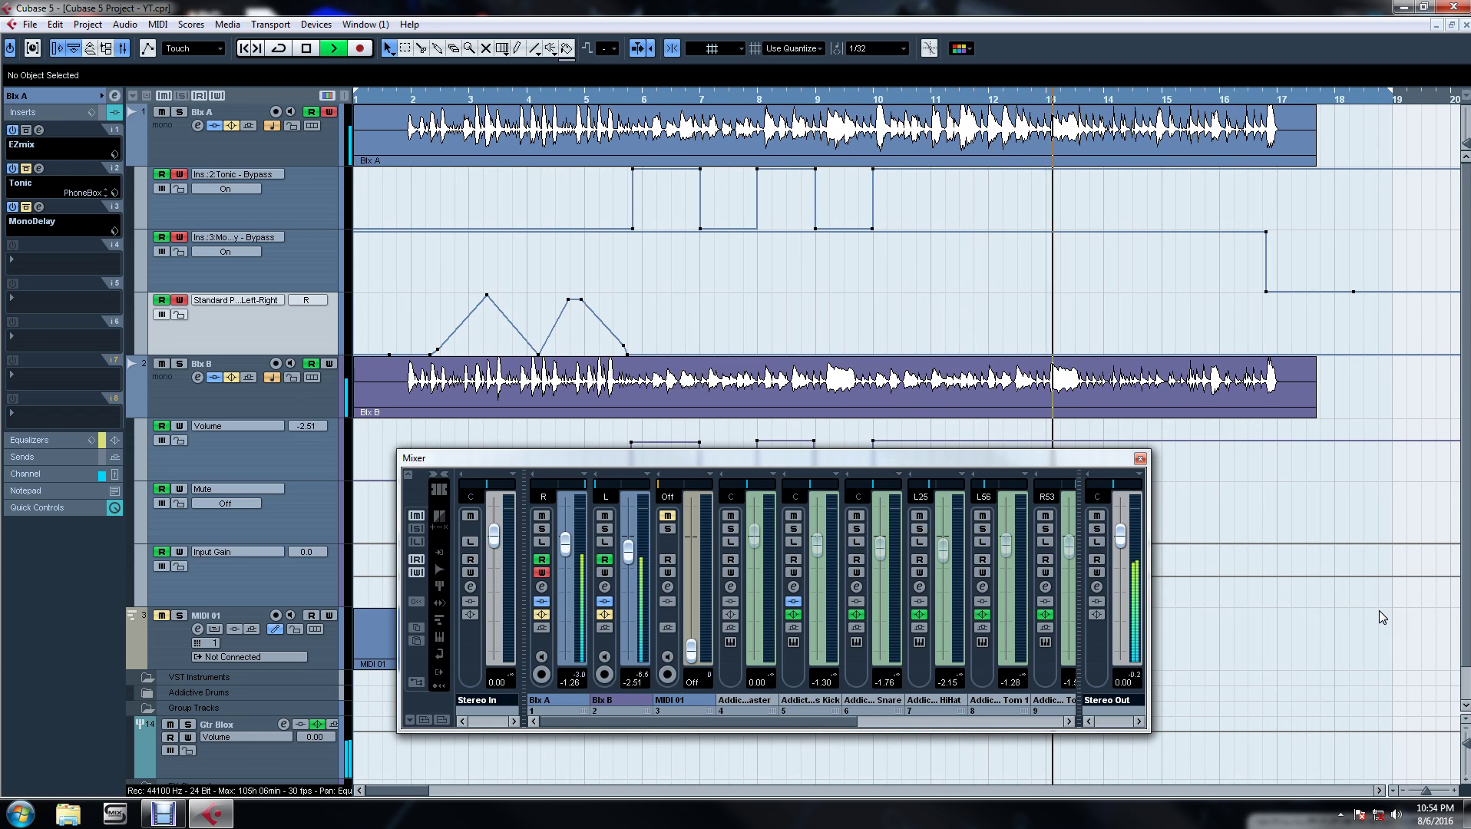
pyautogui.click(1138, 459)
pyautogui.press('space')
# Insert the Phaser modulation effect in Blx B's second insert slot and listen to it from bar 11.
pyautogui.click(933, 97)
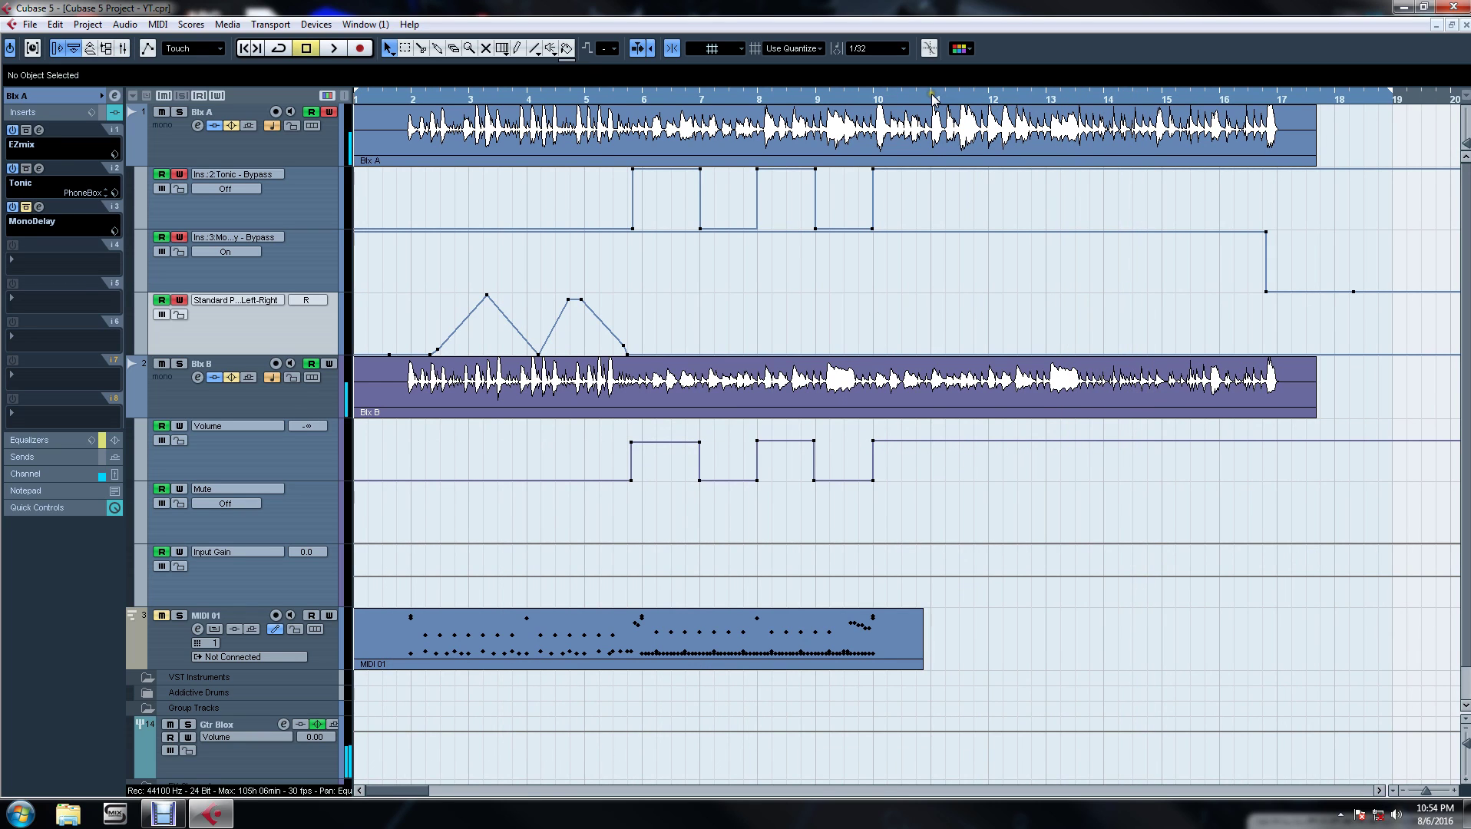
pyautogui.click(250, 407)
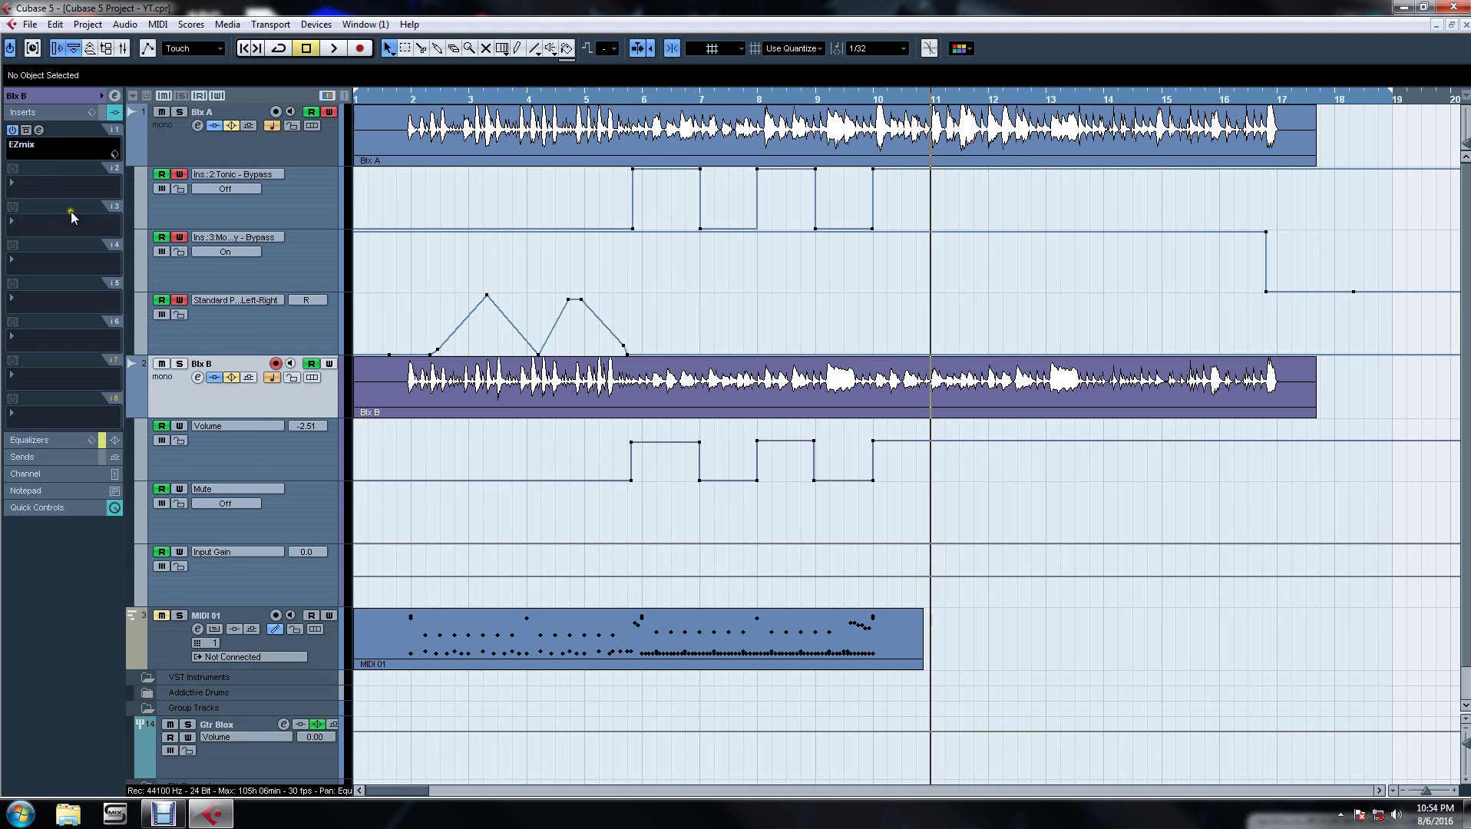
pyautogui.click(52, 189)
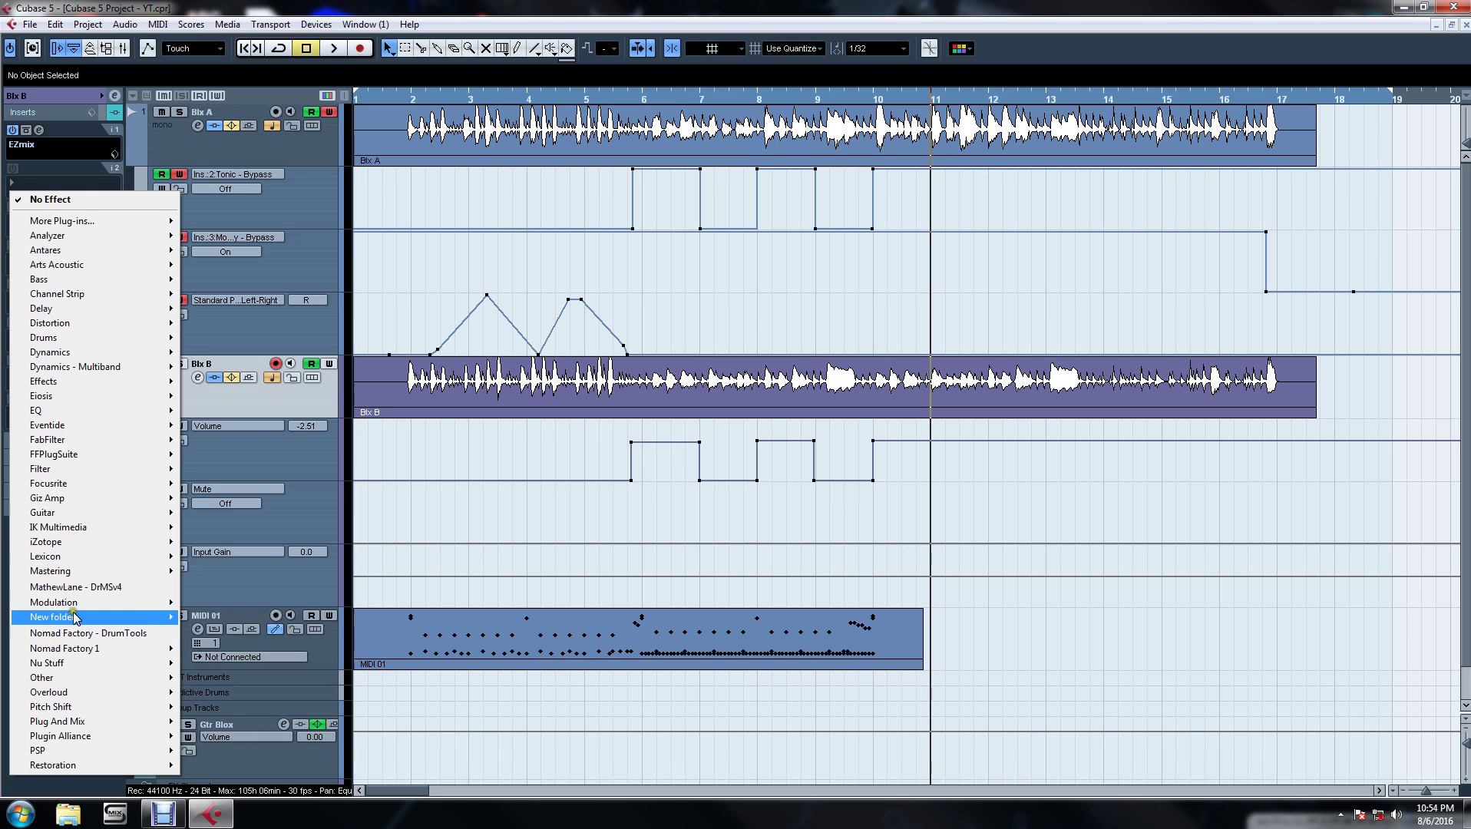
pyautogui.moveTo(77, 610)
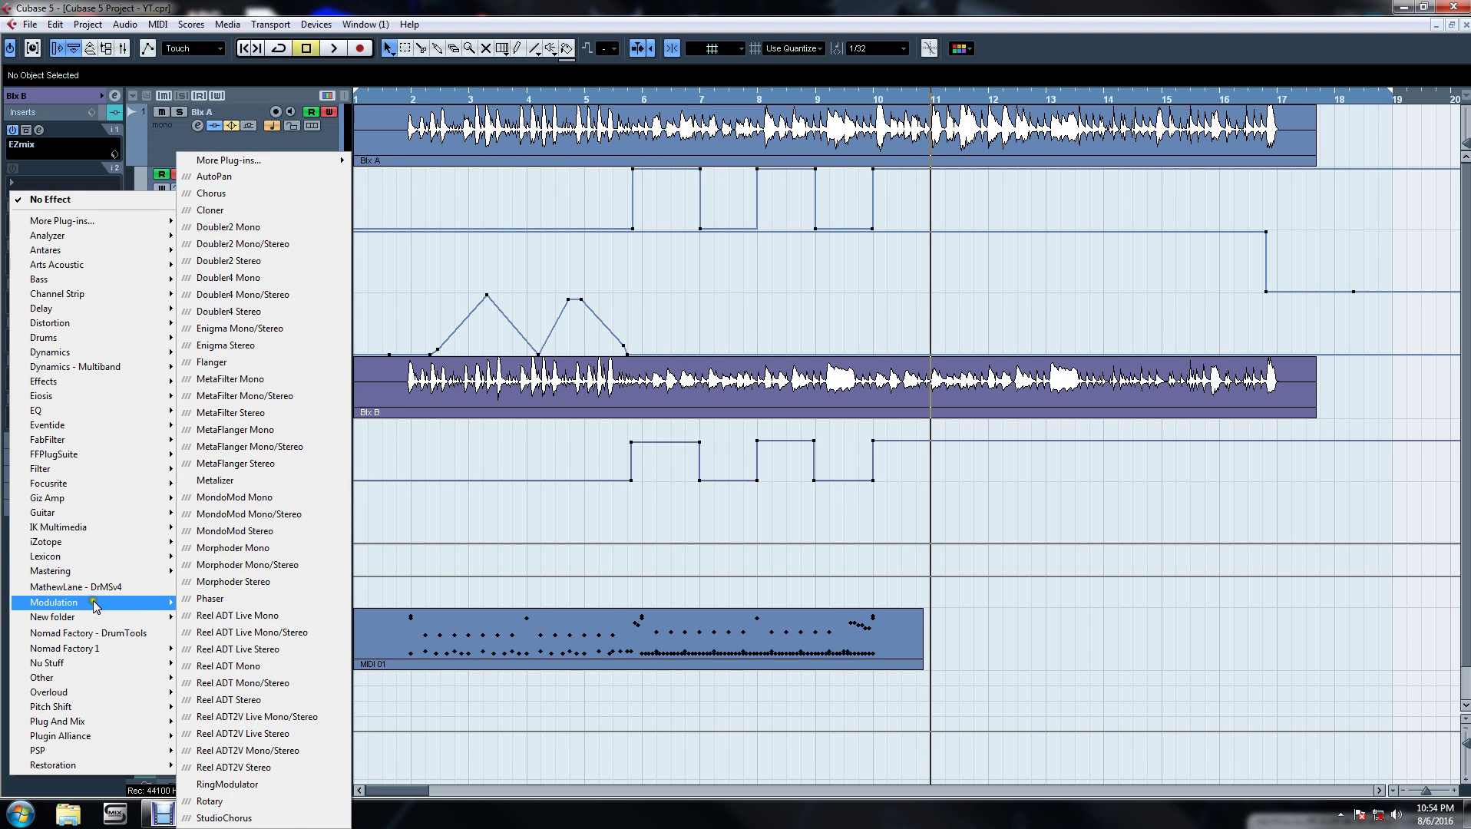
pyautogui.click(224, 601)
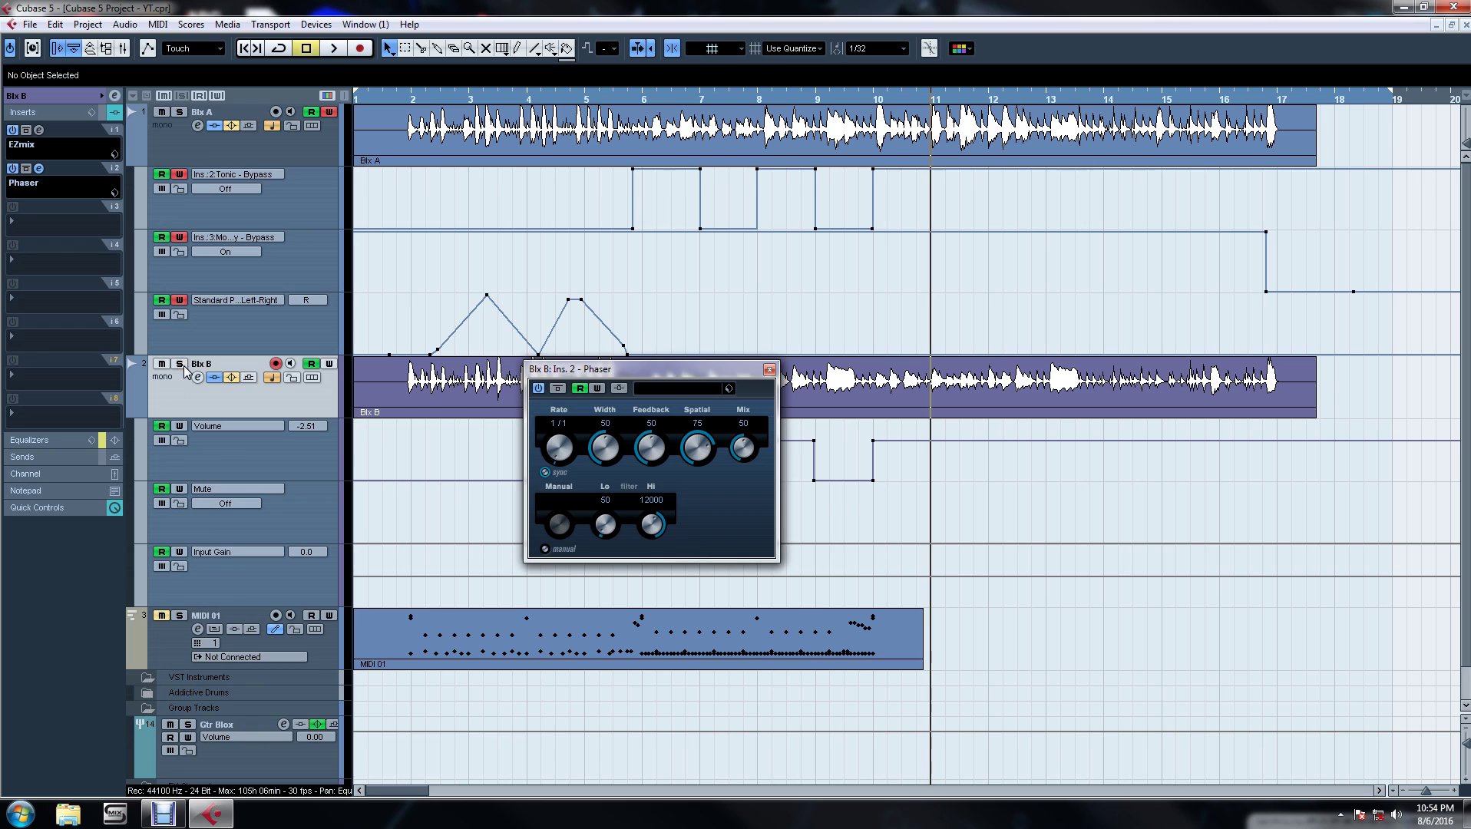
pyautogui.press('space')
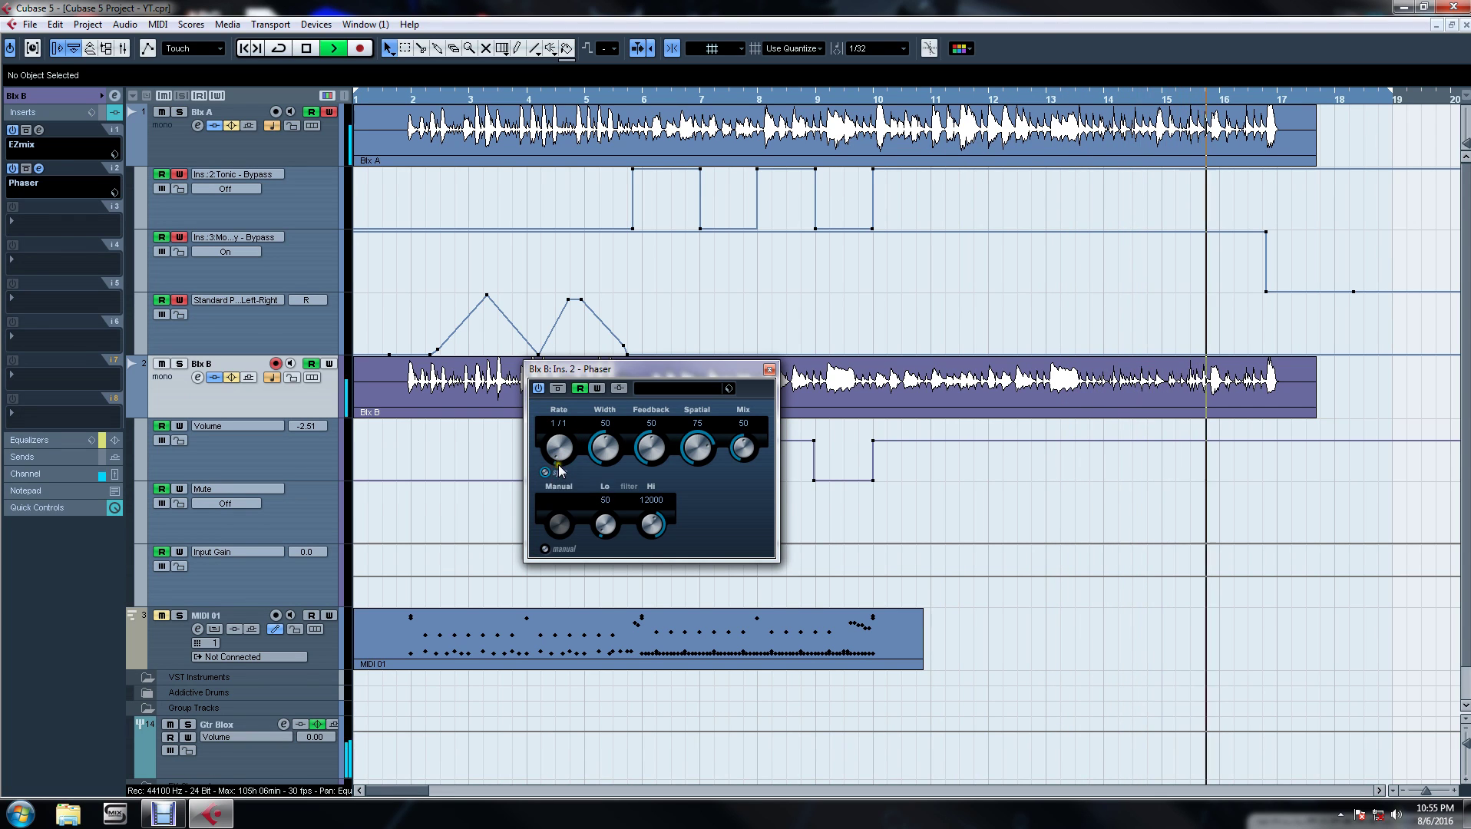
pyautogui.press('space')
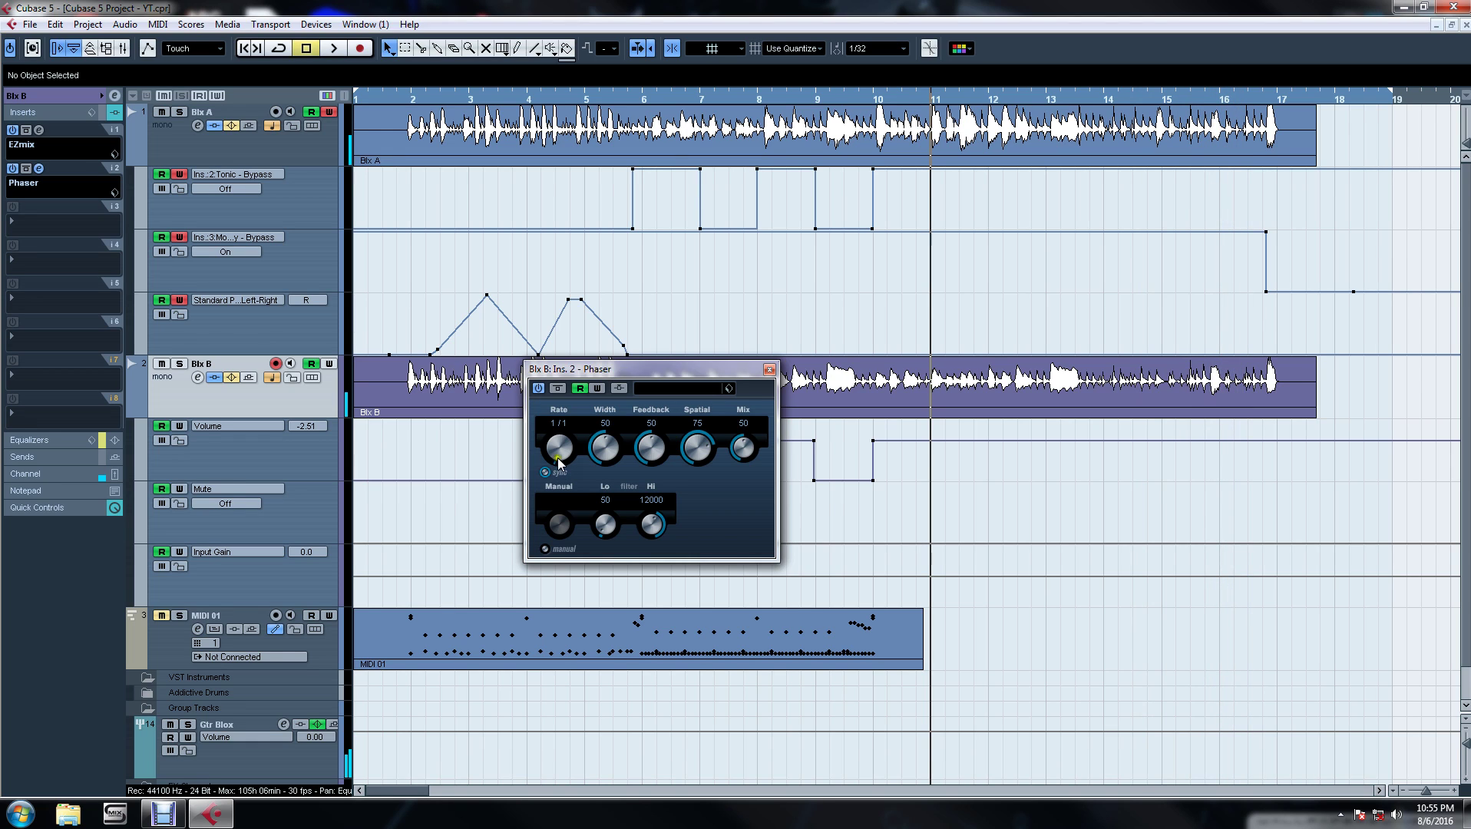
# Turn off the Phaser's tempo sync during playback and set its Rate to 0.5 and Feedback to 25.
pyautogui.press('space')
pyautogui.scroll(-1, 557, 461)
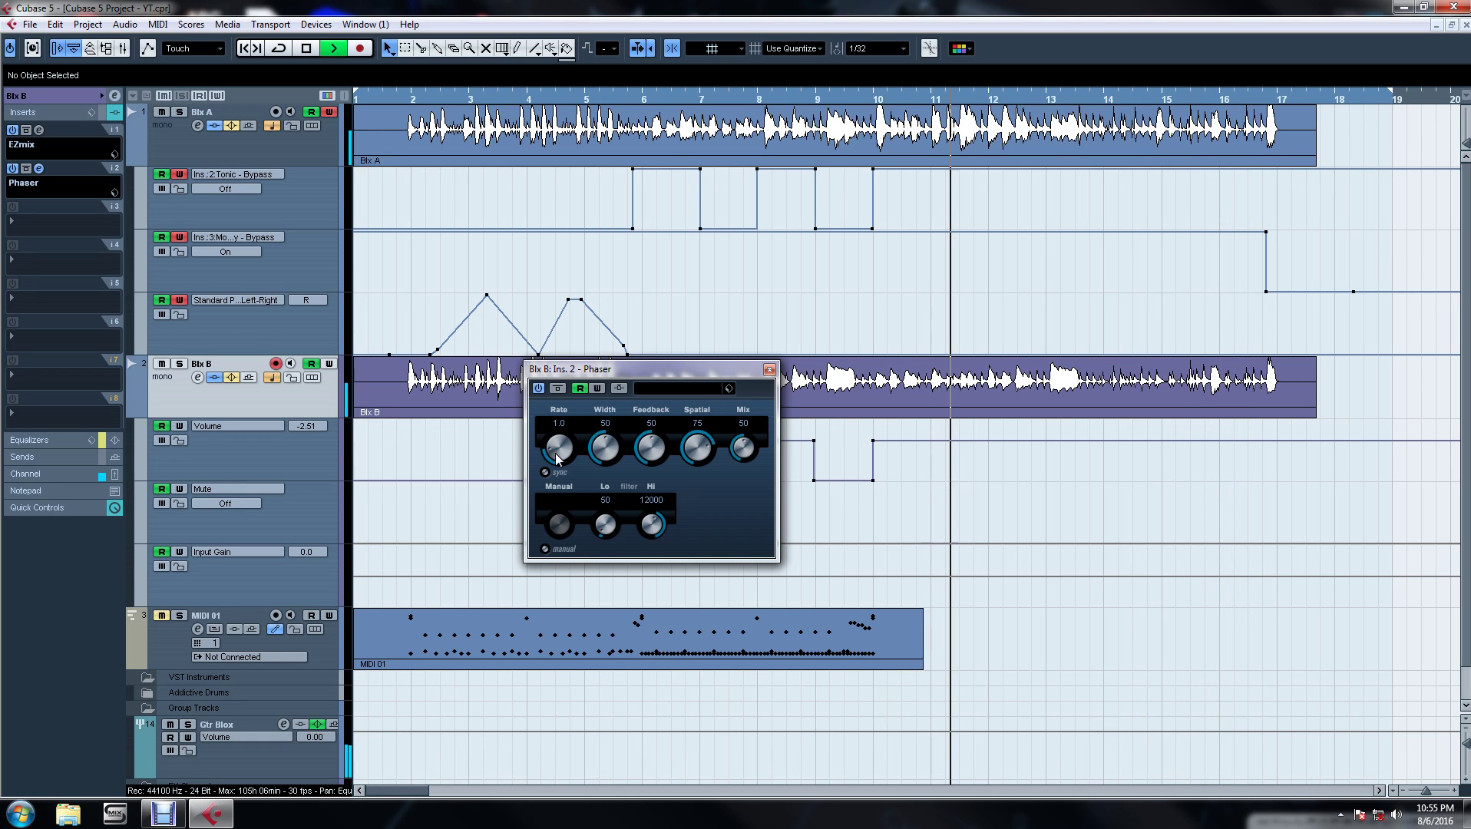
pyautogui.scroll(-4, 558, 468)
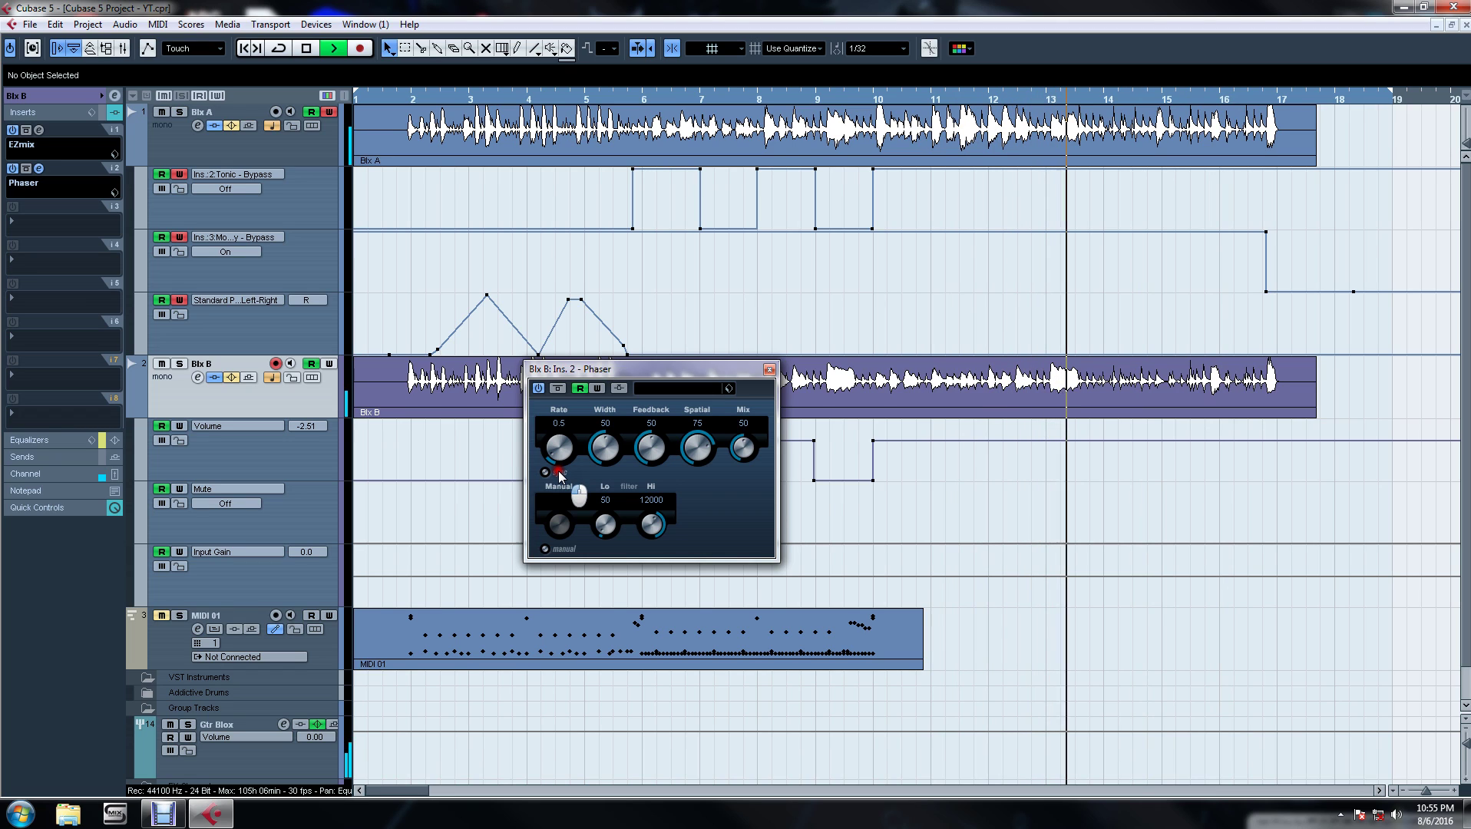
pyautogui.moveTo(641, 449); pyautogui.dragTo(647, 480)
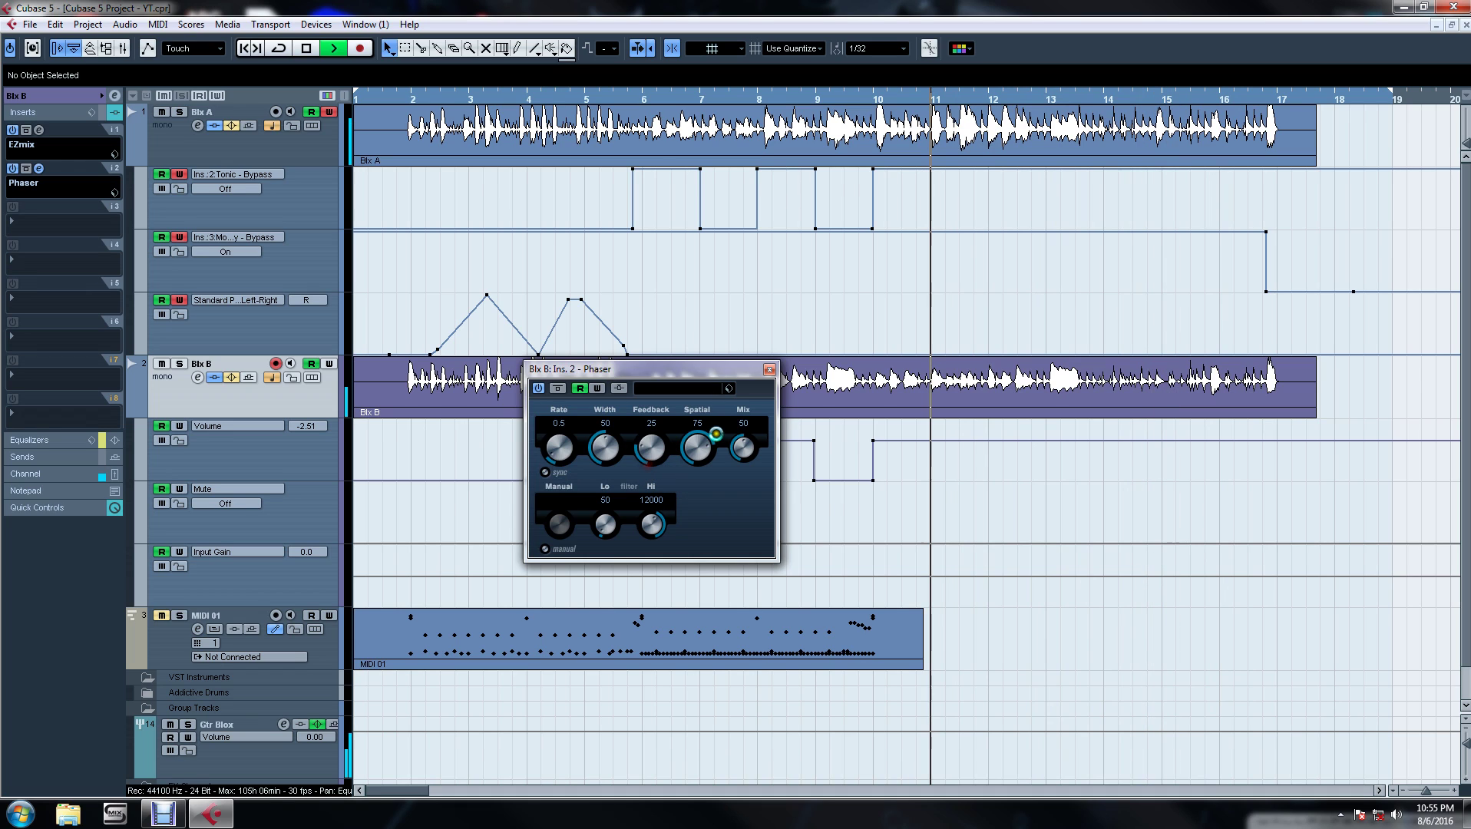
# Locate playback to just before bar 9 and enable automation writing in the Phaser.
pyautogui.doubleClick(865, 102)
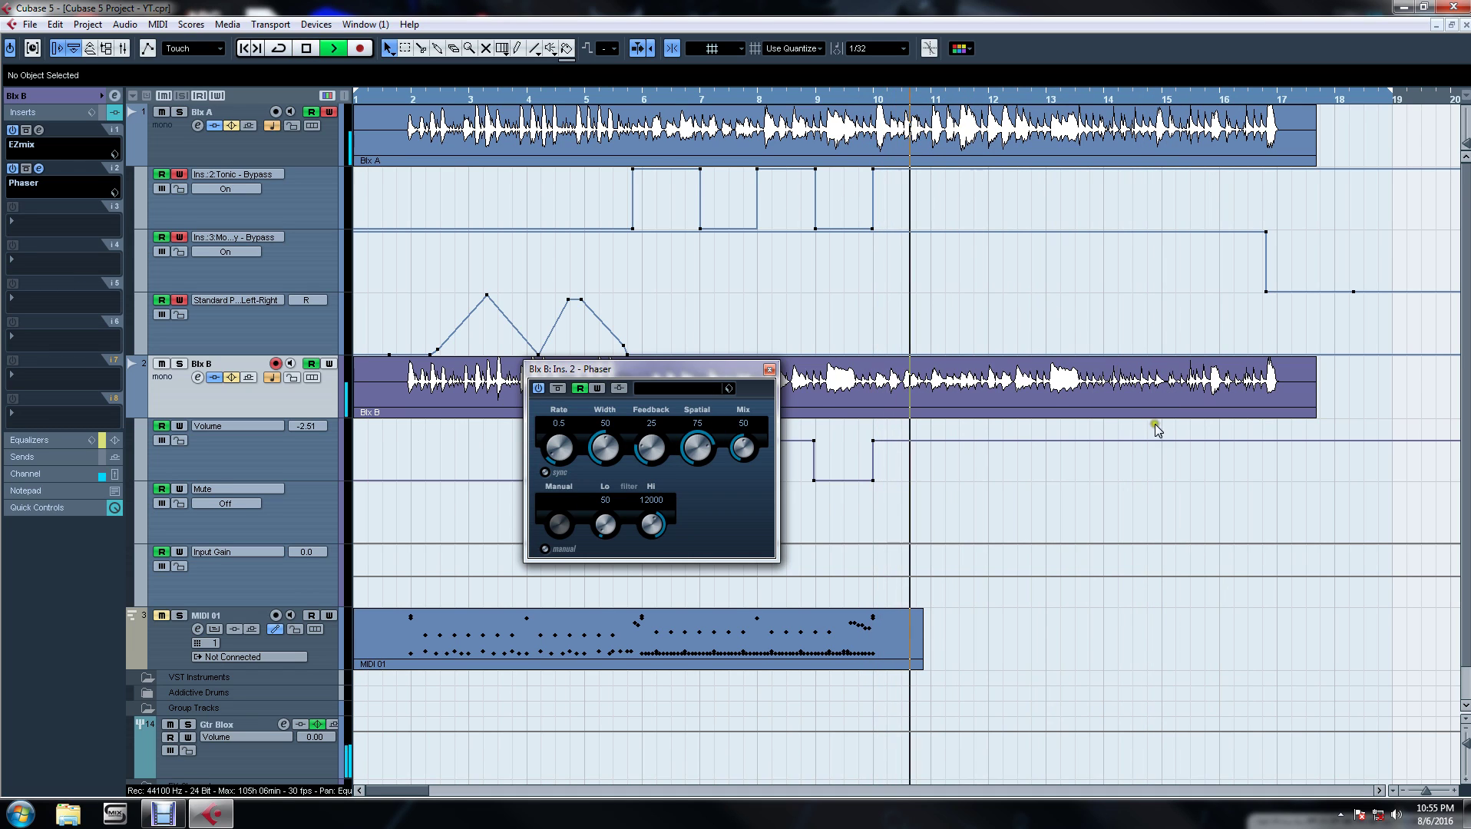
pyautogui.click(808, 99)
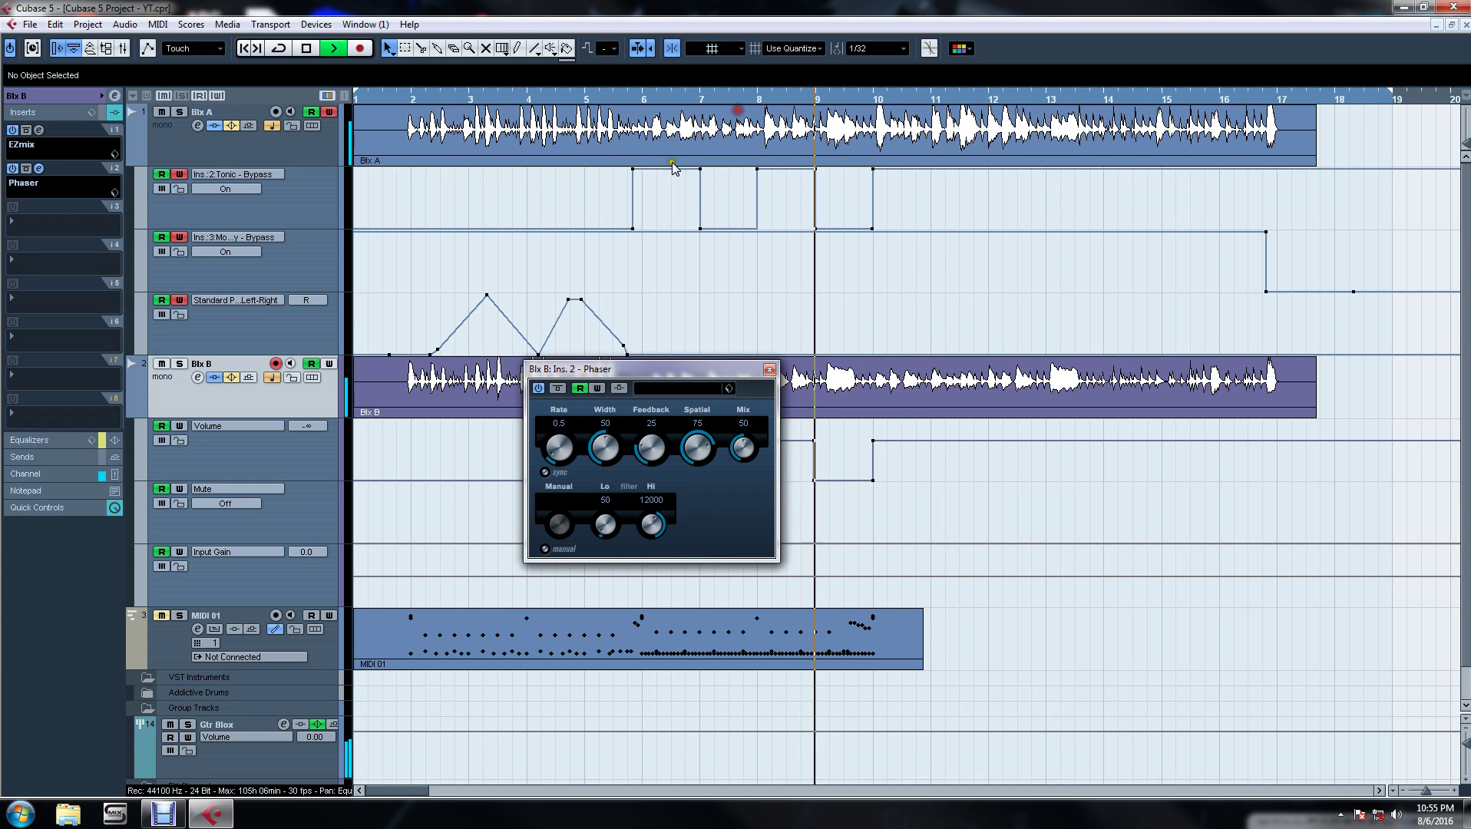
pyautogui.press('space')
pyautogui.click(597, 389)
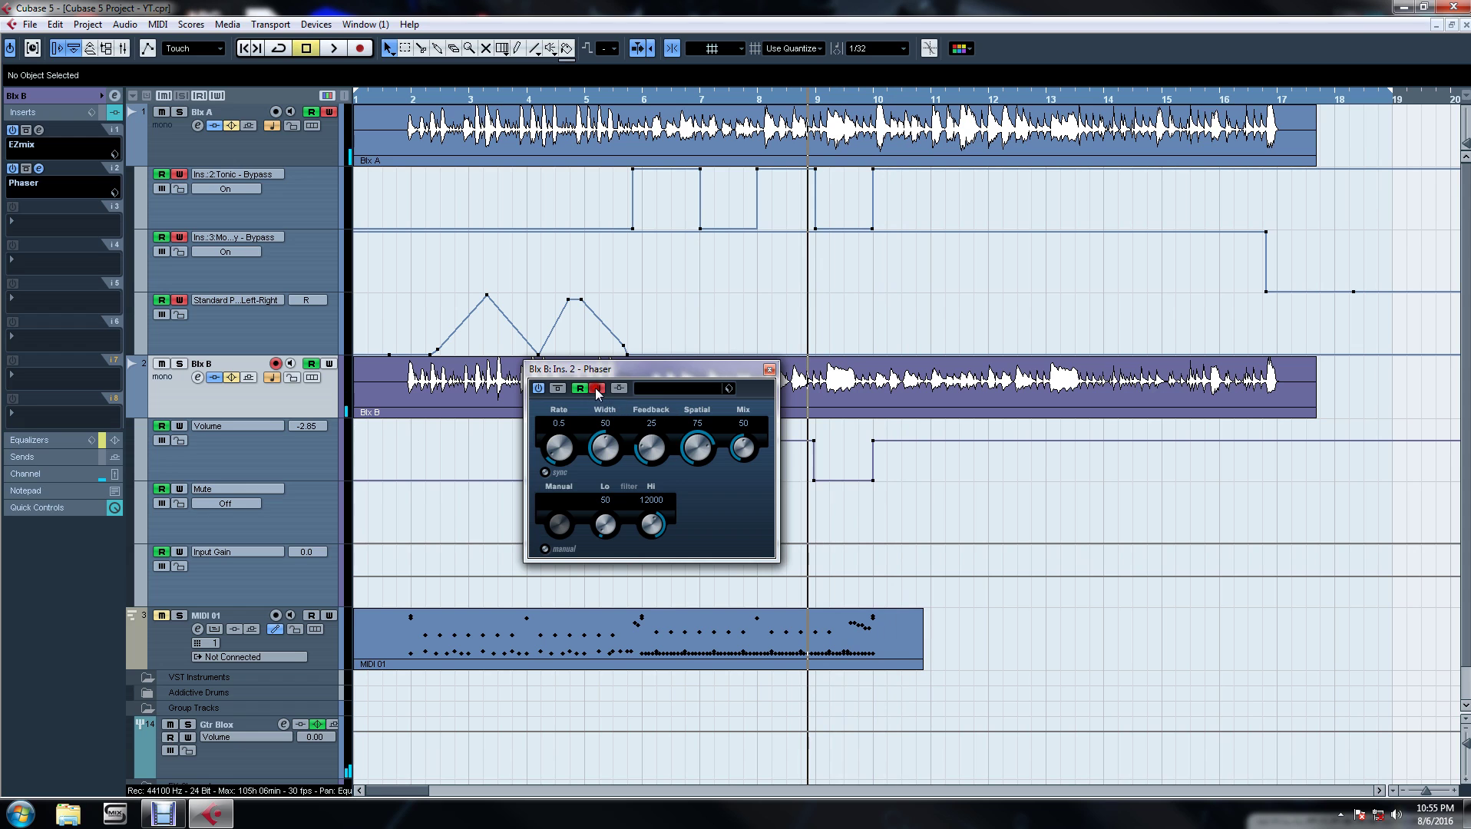
pyautogui.click(1457, 791)
pyautogui.click(1457, 790)
pyautogui.click(1457, 791)
pyautogui.click(1457, 790)
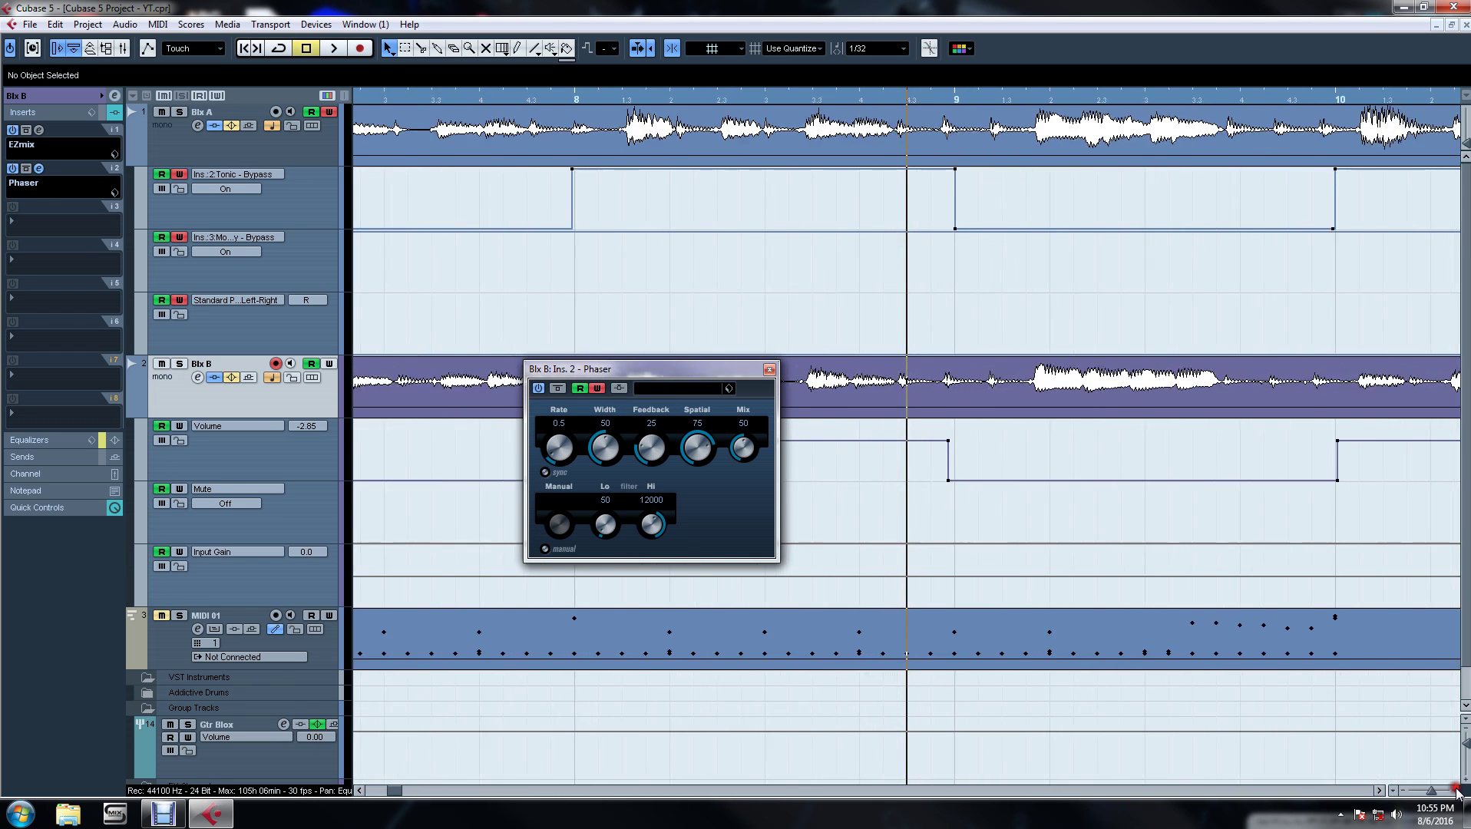
pyautogui.click(1456, 791)
pyautogui.moveTo(1409, 792); pyautogui.dragTo(1395, 792)
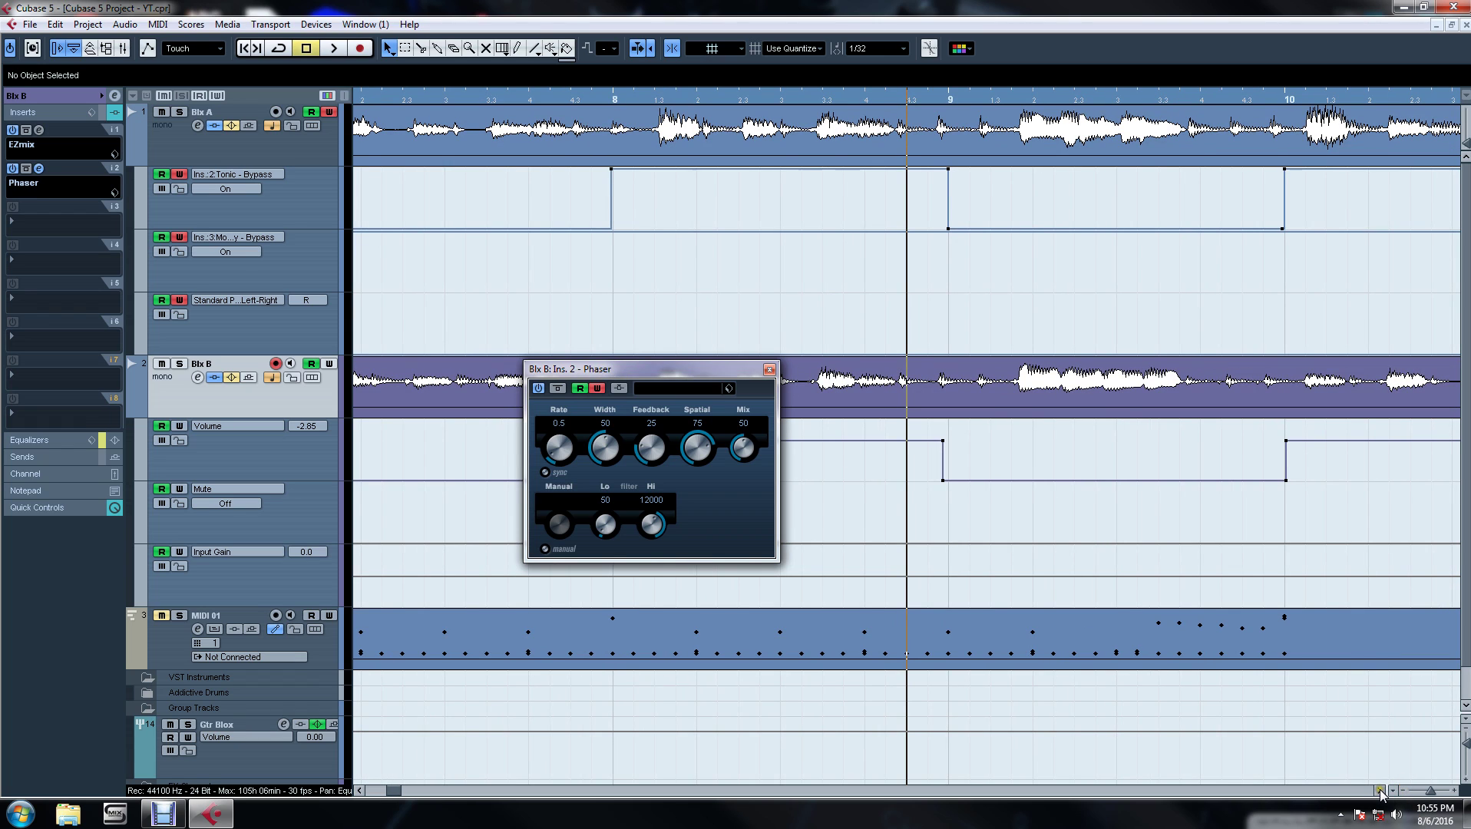
pyautogui.click(1379, 791)
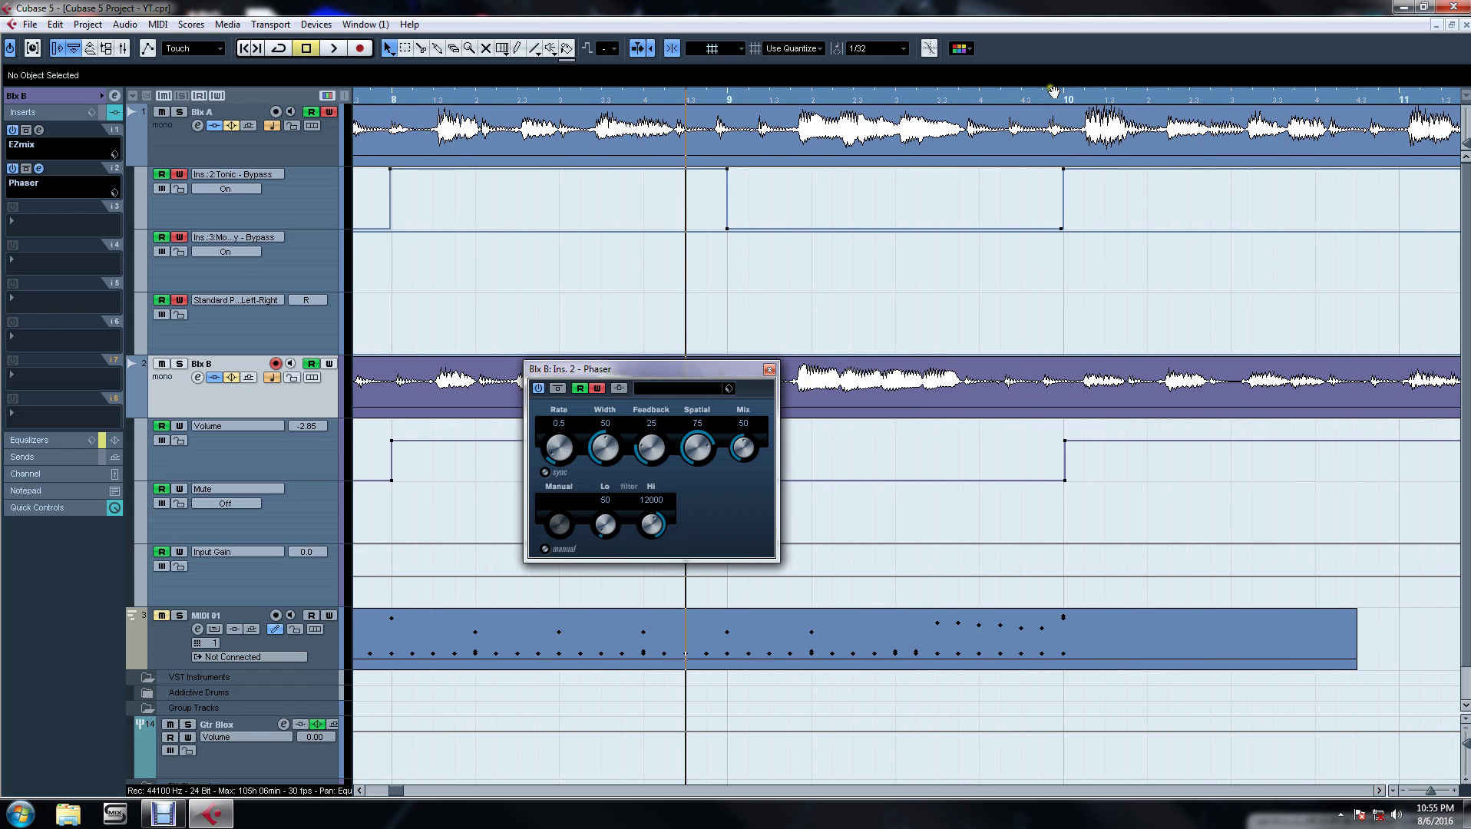
# Bypass the Phaser and play from just before bar 9 into bar 11.
pyautogui.click(558, 388)
pyautogui.press('space')
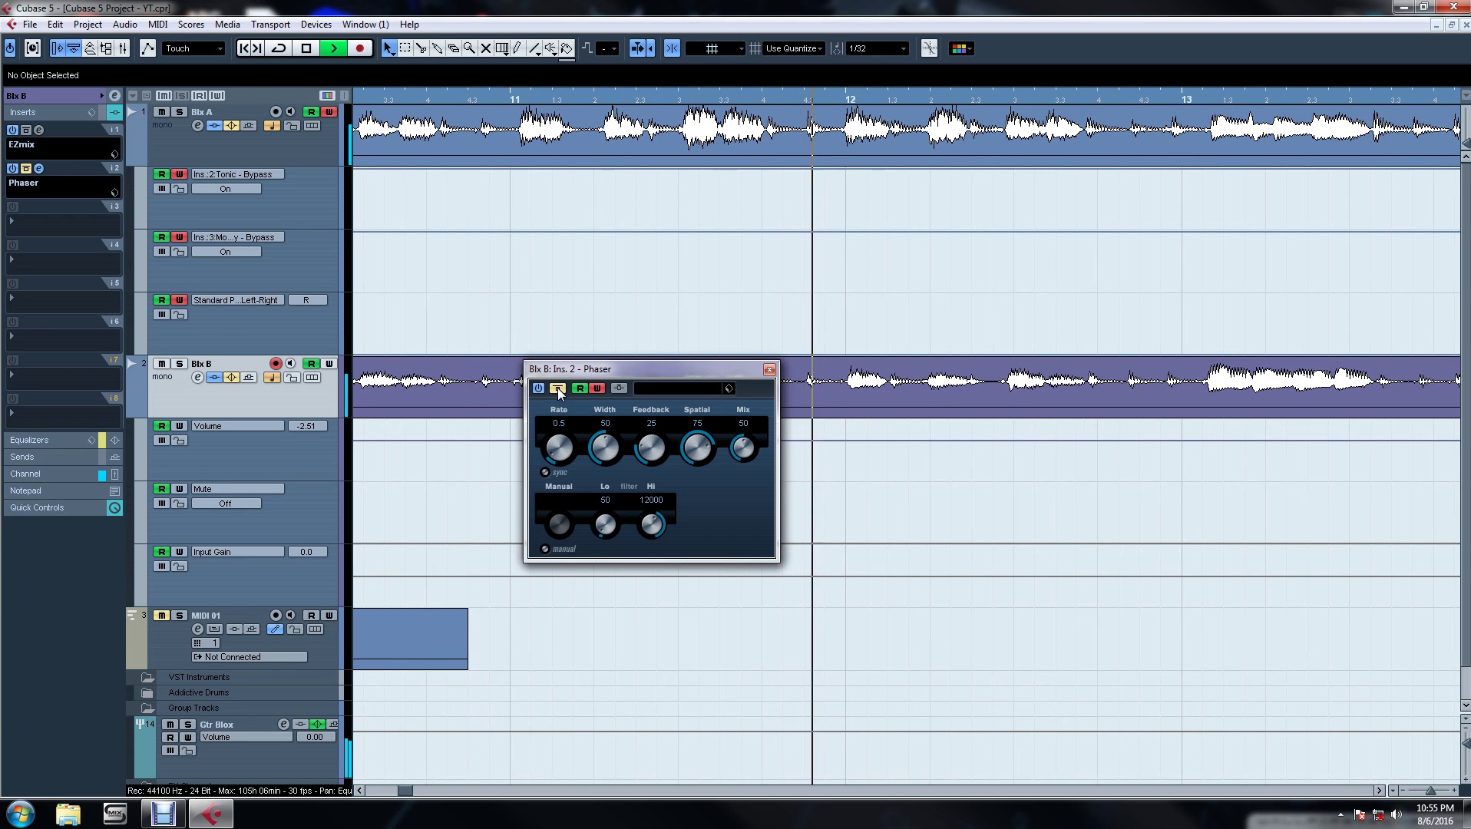
pyautogui.press('space')
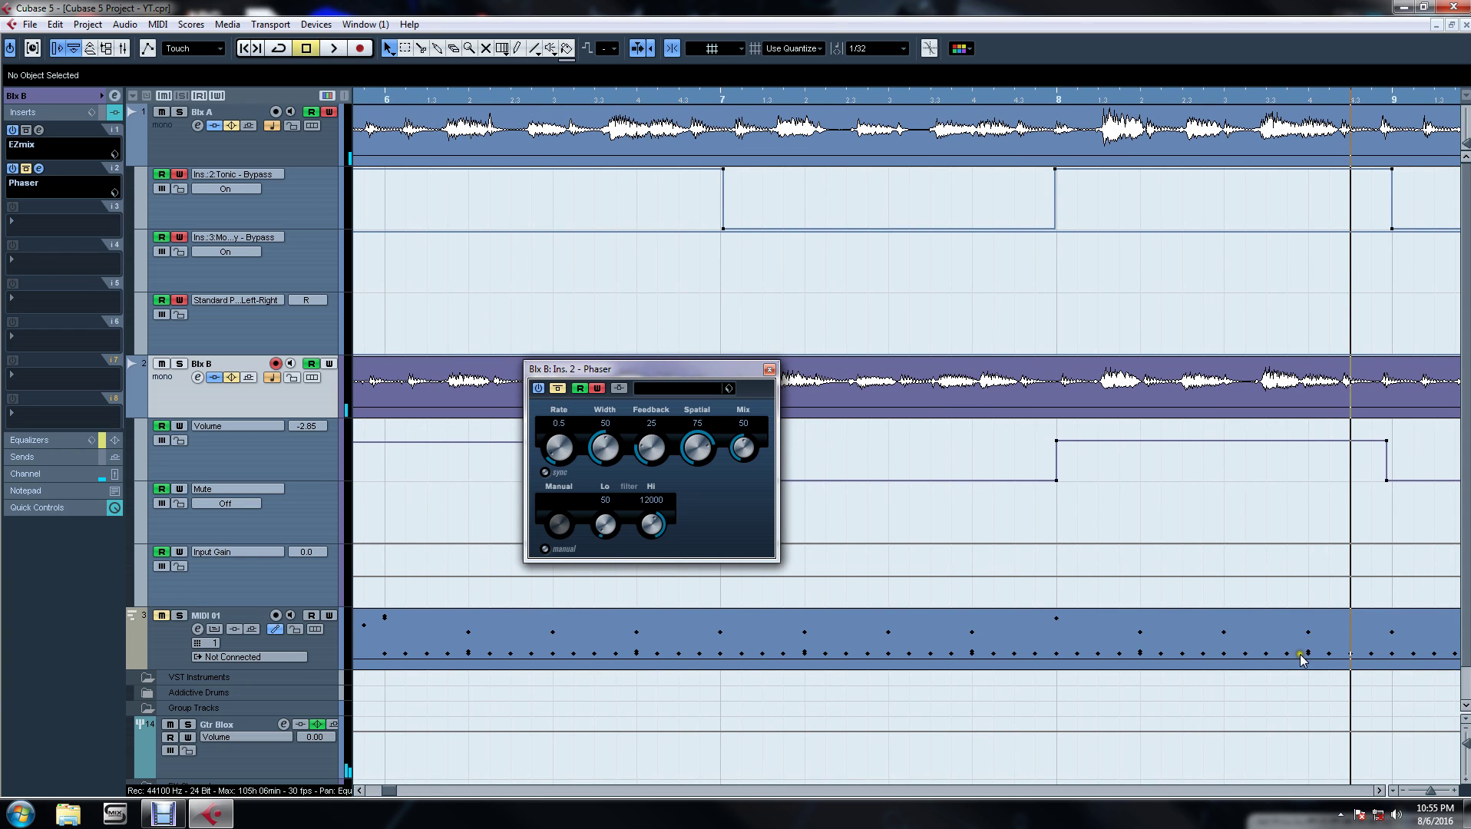
# Close the Phaser editor and reveal Blx B's remaining automation lanes, including the Phaser bypass lane.
pyautogui.click(768, 369)
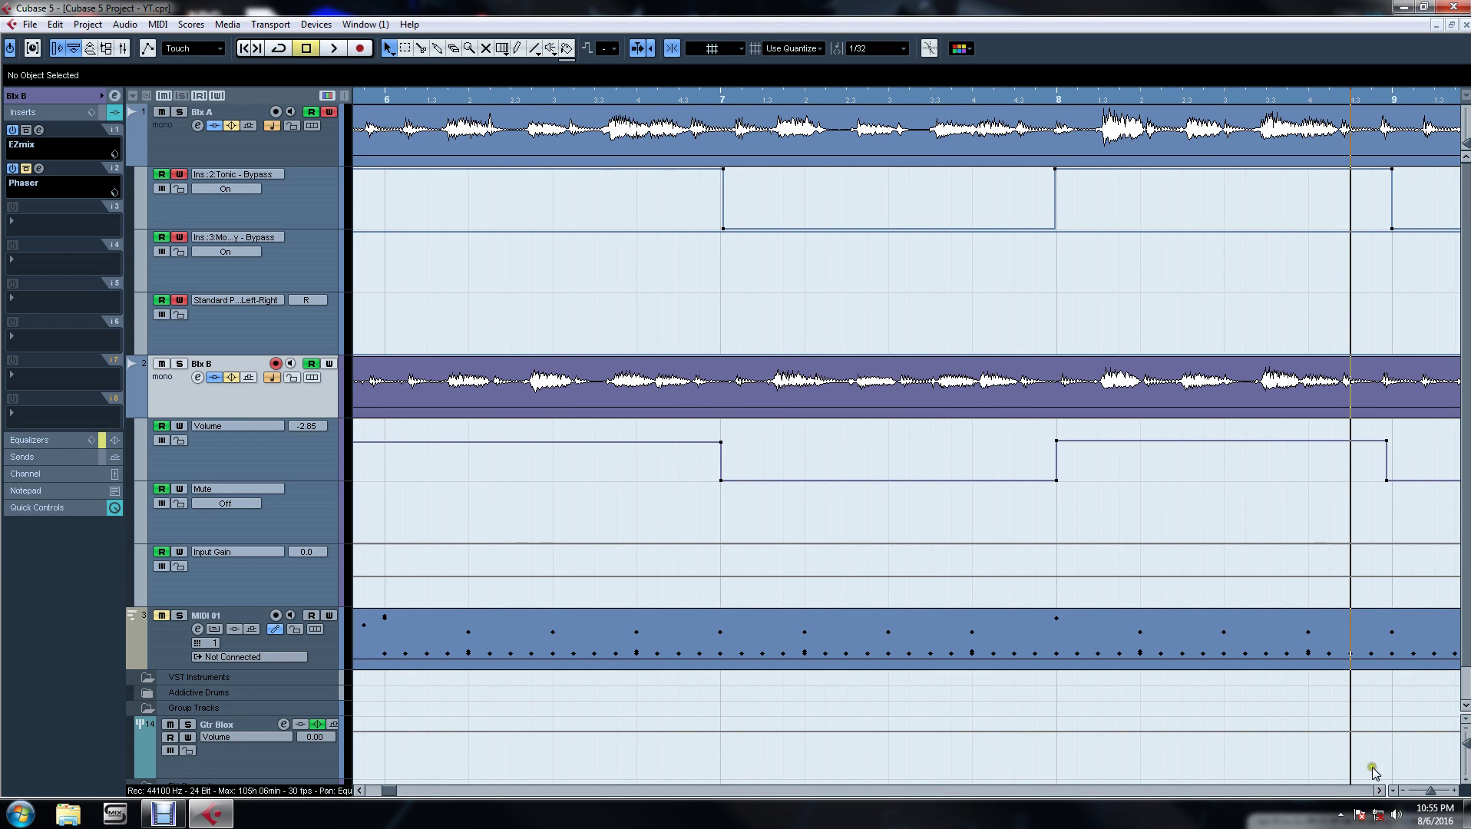
pyautogui.click(1401, 791)
pyautogui.click(1400, 791)
pyautogui.click(1401, 791)
pyautogui.click(1401, 791)
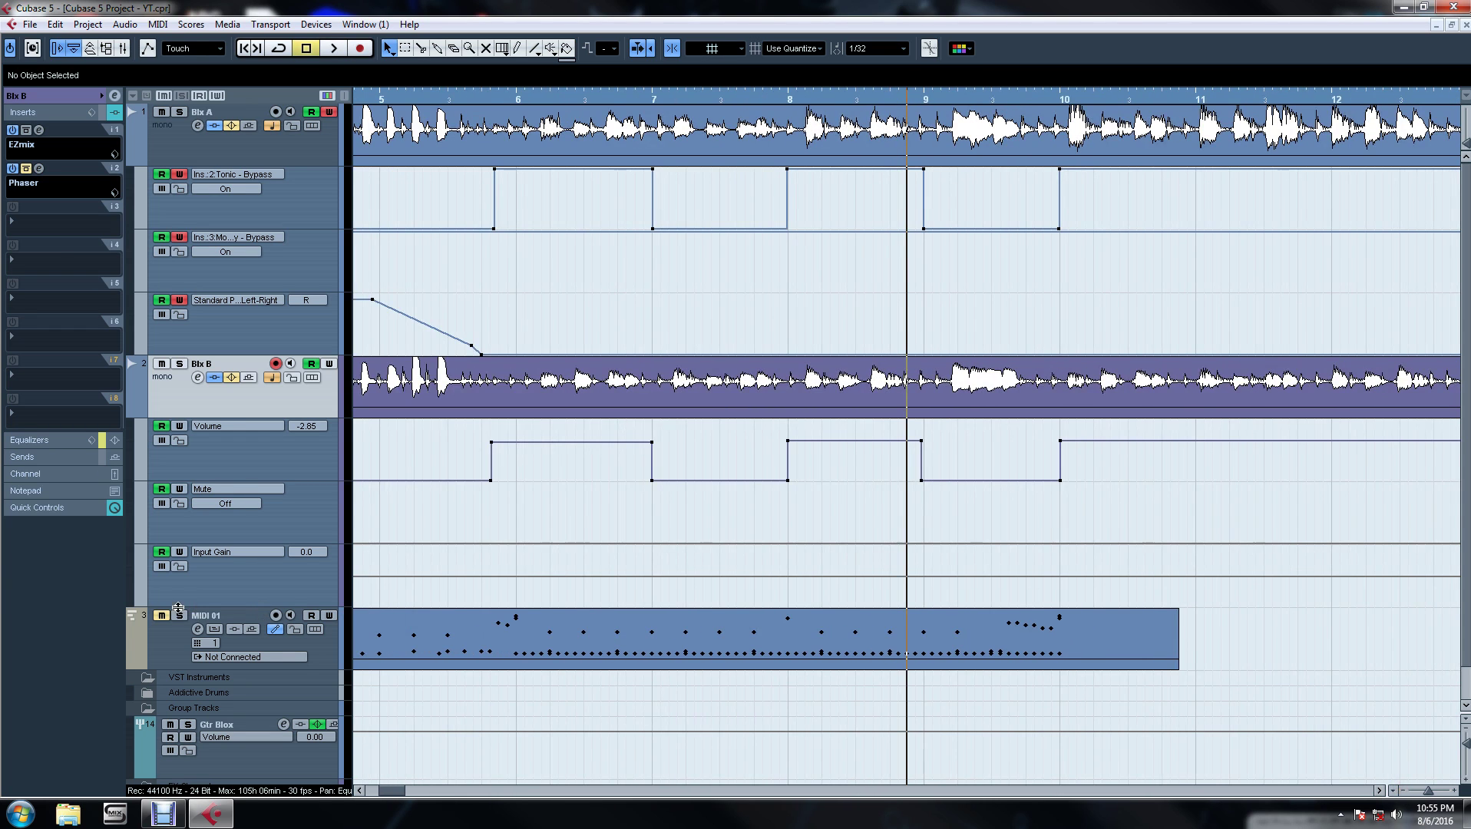
pyautogui.click(141, 603)
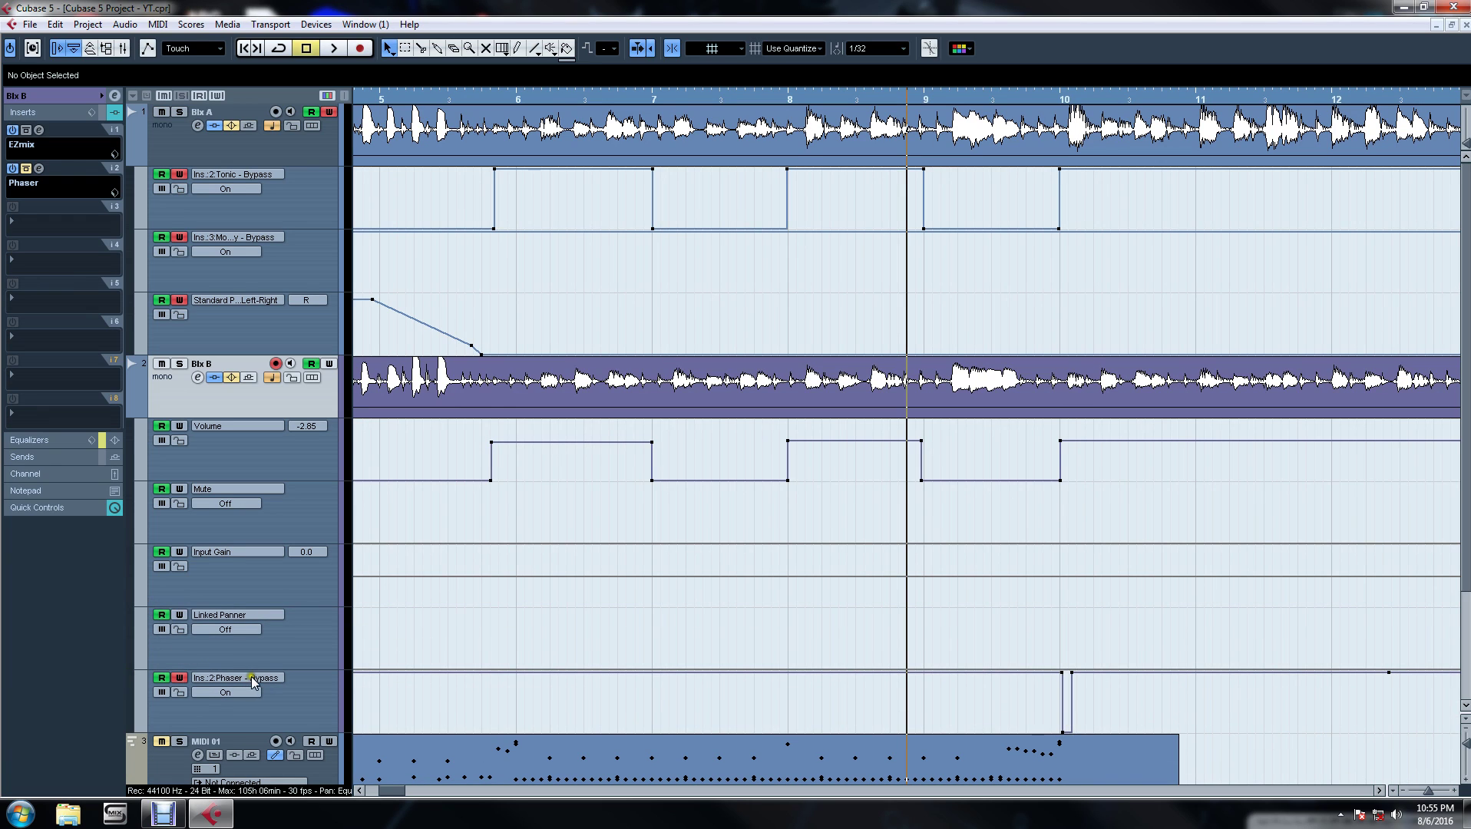
# Set the Phaser bypass automation at bar 10 to Off and clear the On points that follow it.
pyautogui.click(1063, 673)
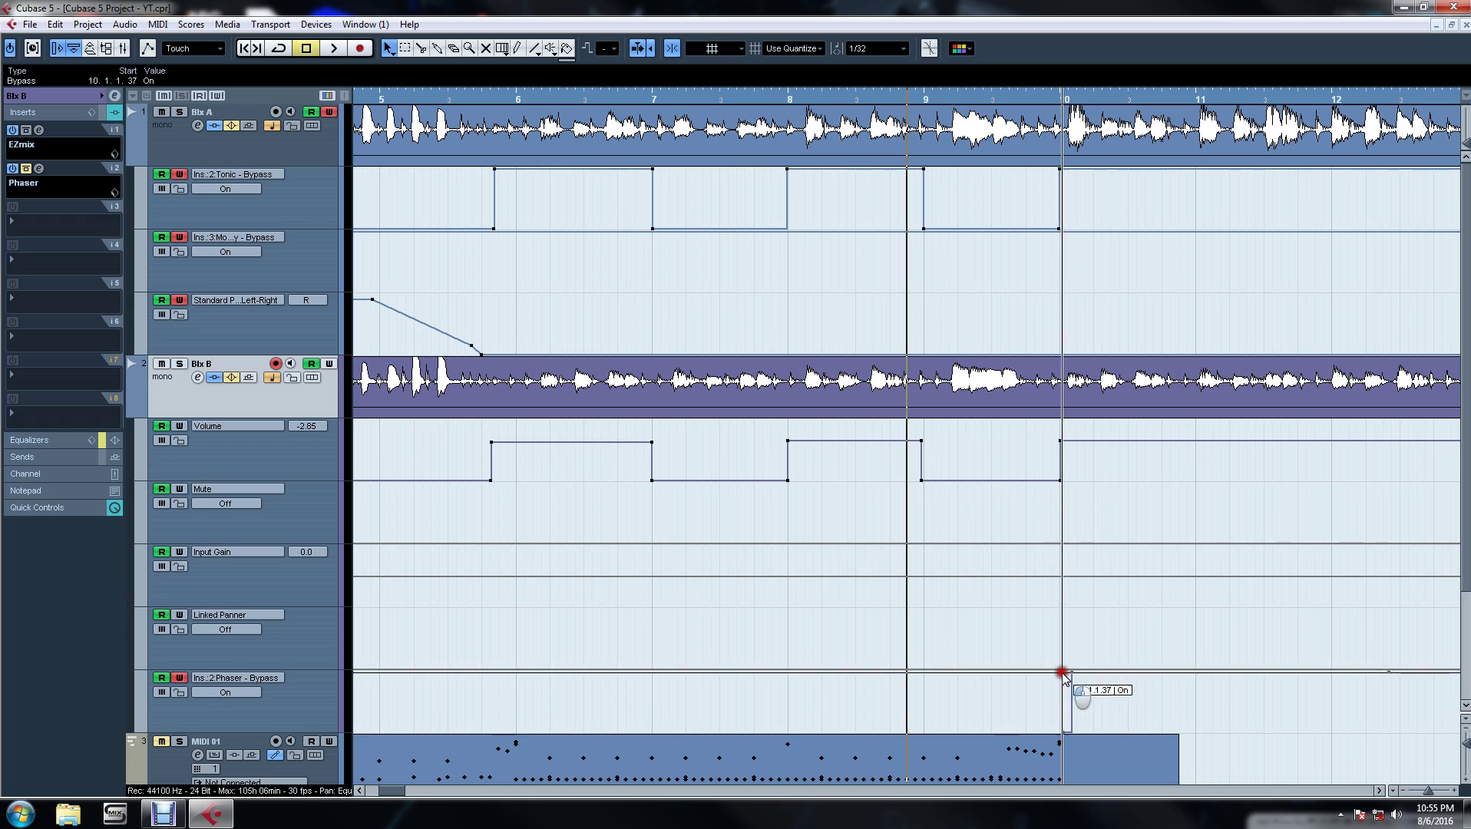
pyautogui.moveTo(1066, 679); pyautogui.dragTo(1066, 733)
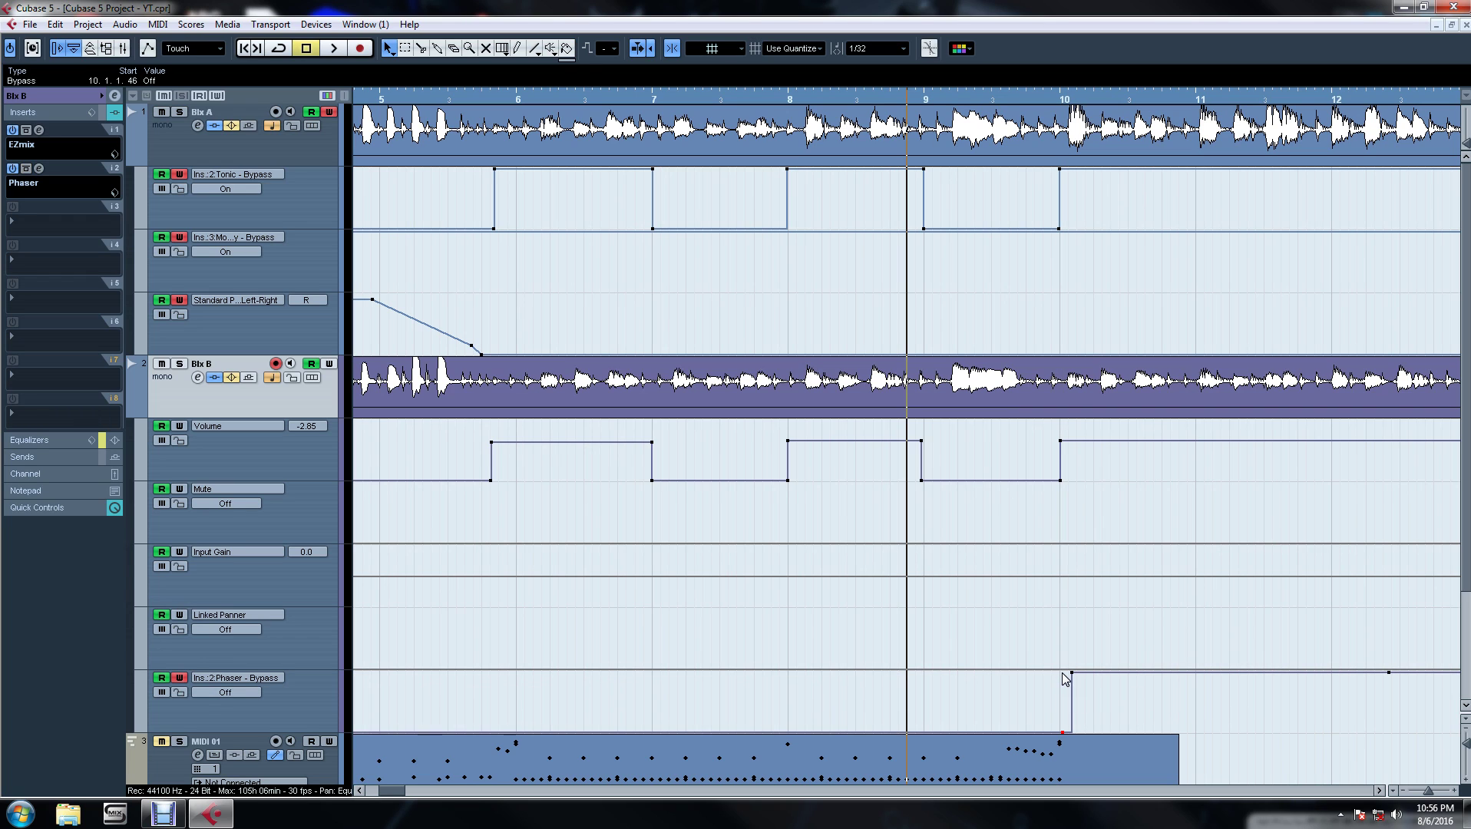
pyautogui.press('space')
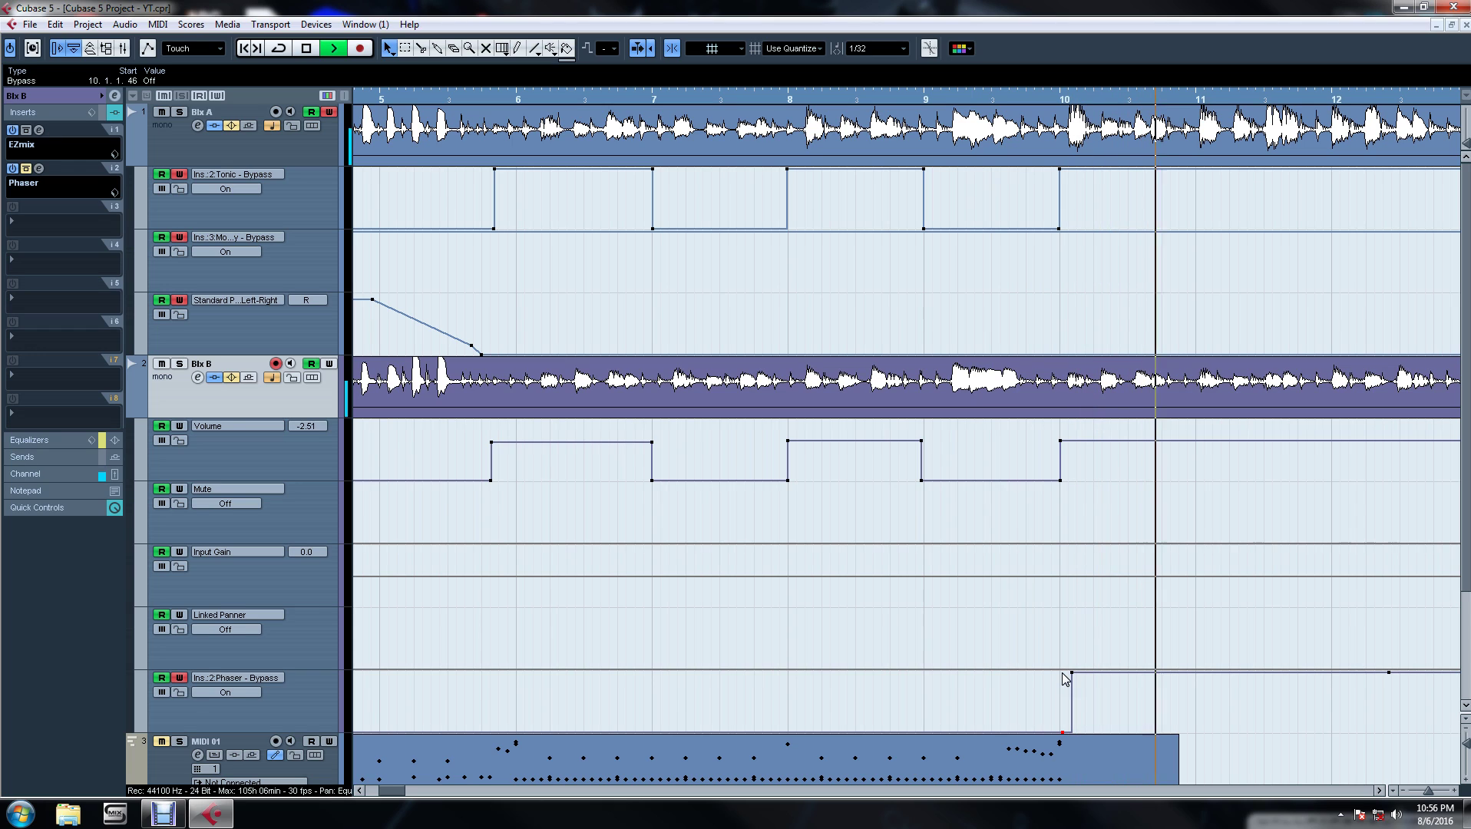
pyautogui.press('space')
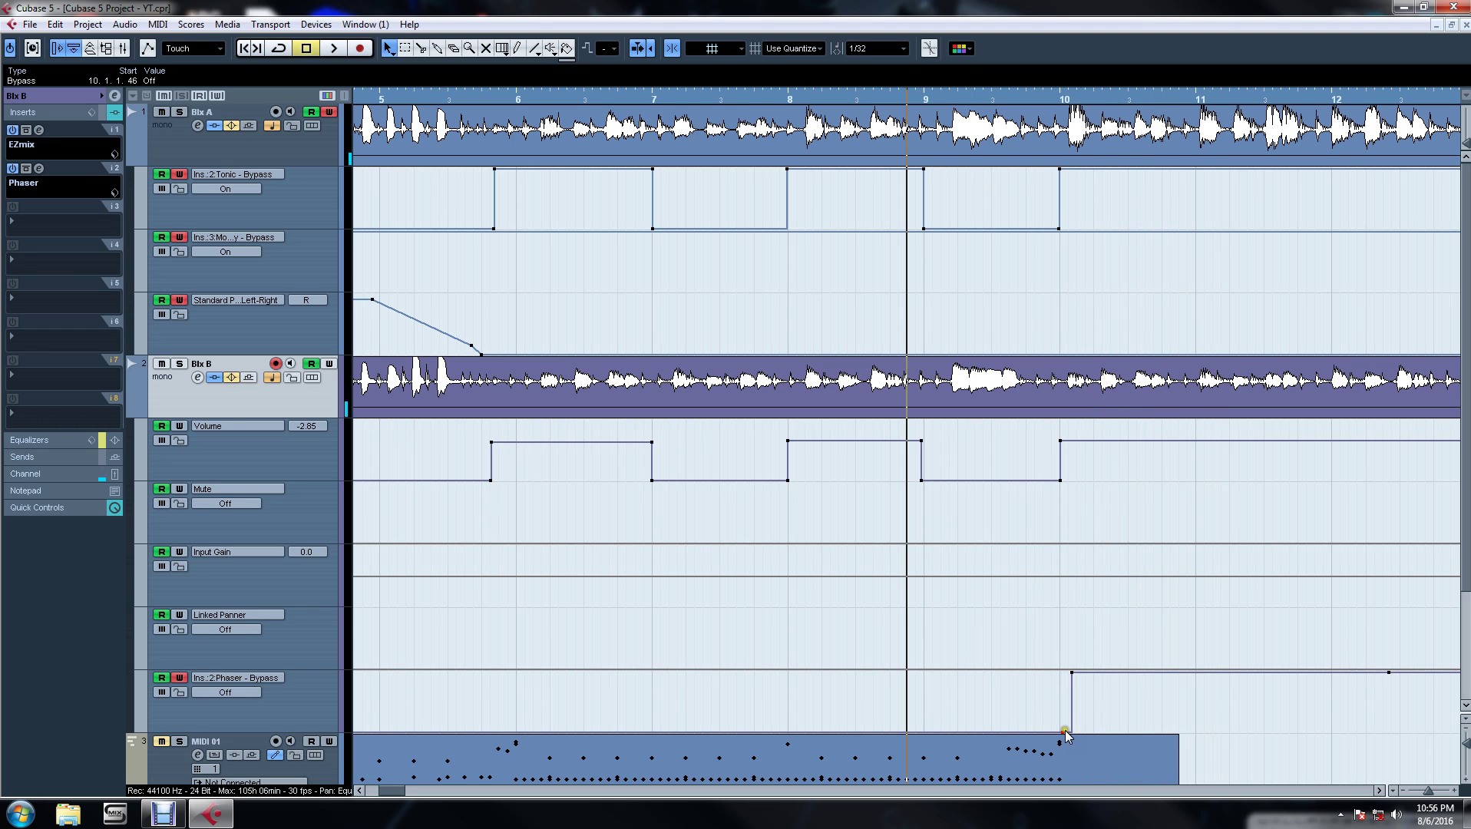
pyautogui.moveTo(1063, 732); pyautogui.dragTo(1063, 723)
pyautogui.click(1072, 673)
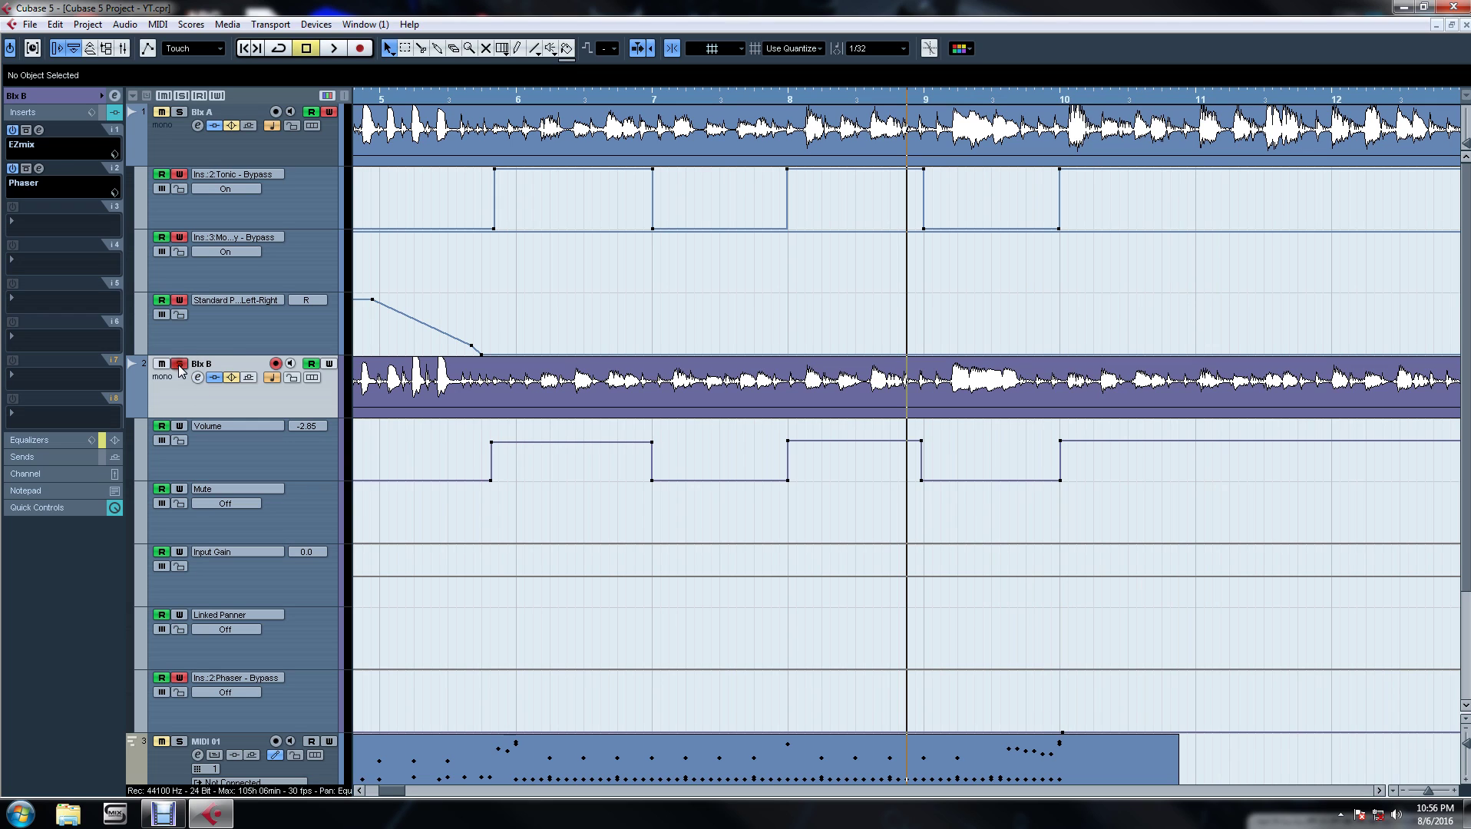
# Audition Blx B soloed and set the Phaser bypass automation to On up to bar 10.
pyautogui.press('space')
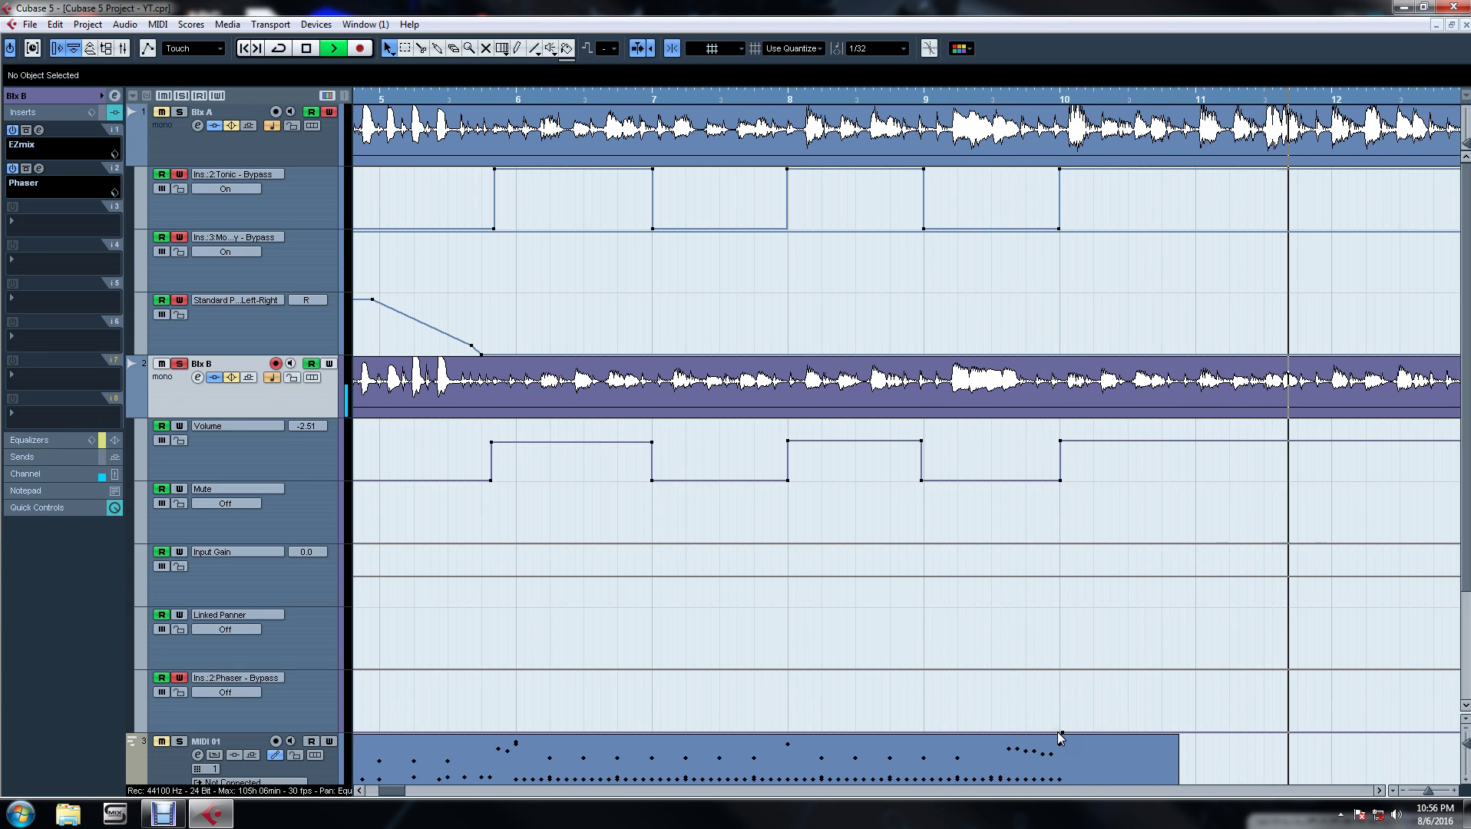
pyautogui.press('space')
pyautogui.moveTo(1059, 734); pyautogui.dragTo(1062, 673)
pyautogui.press('space')
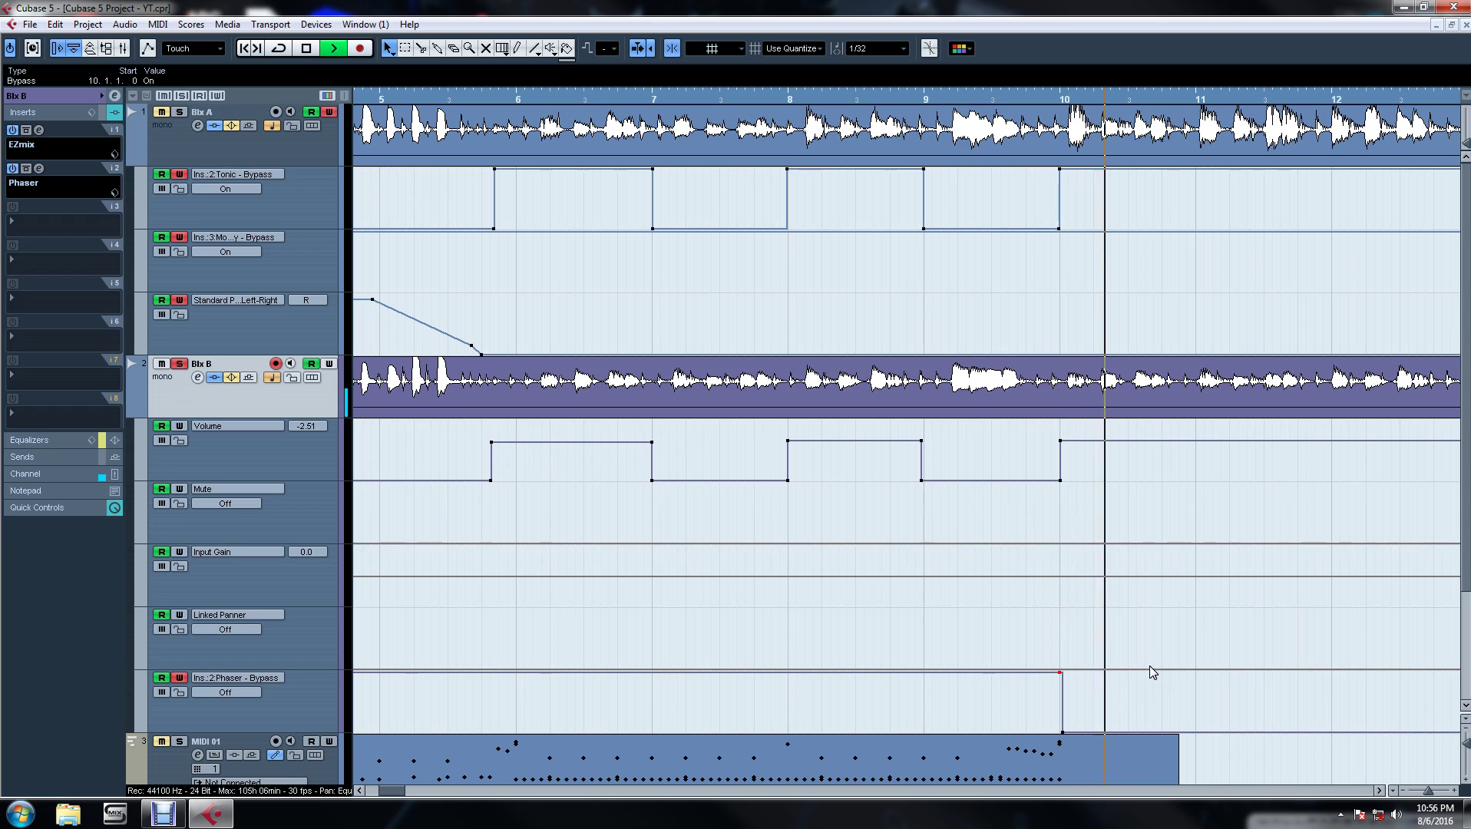
pyautogui.click(748, 98)
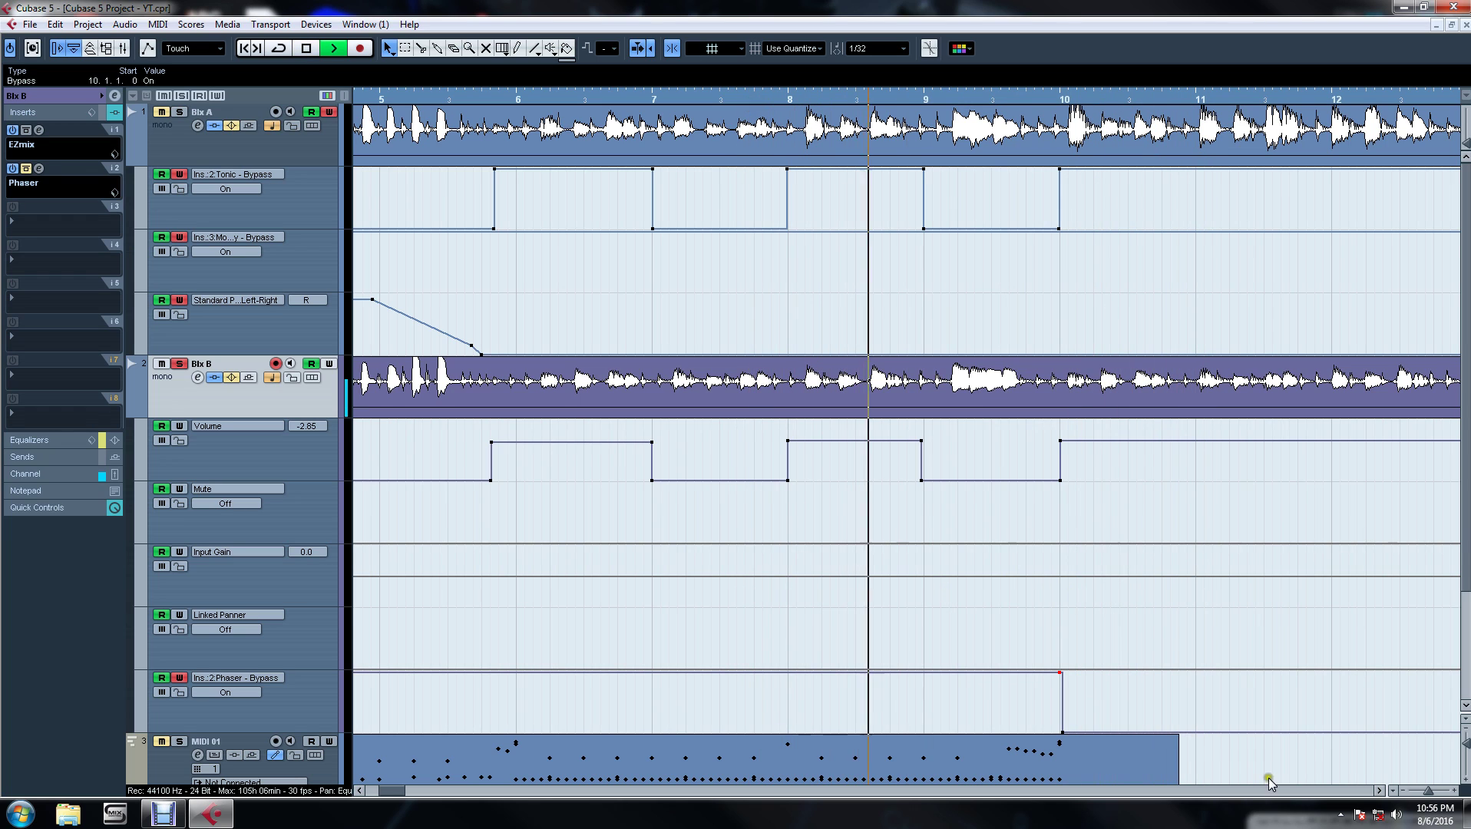
# Switch Blx B's Phaser bypass automation from On to Off at bar 8.
pyautogui.press('space')
pyautogui.click(1453, 790)
pyautogui.click(1453, 790)
pyautogui.click(1453, 791)
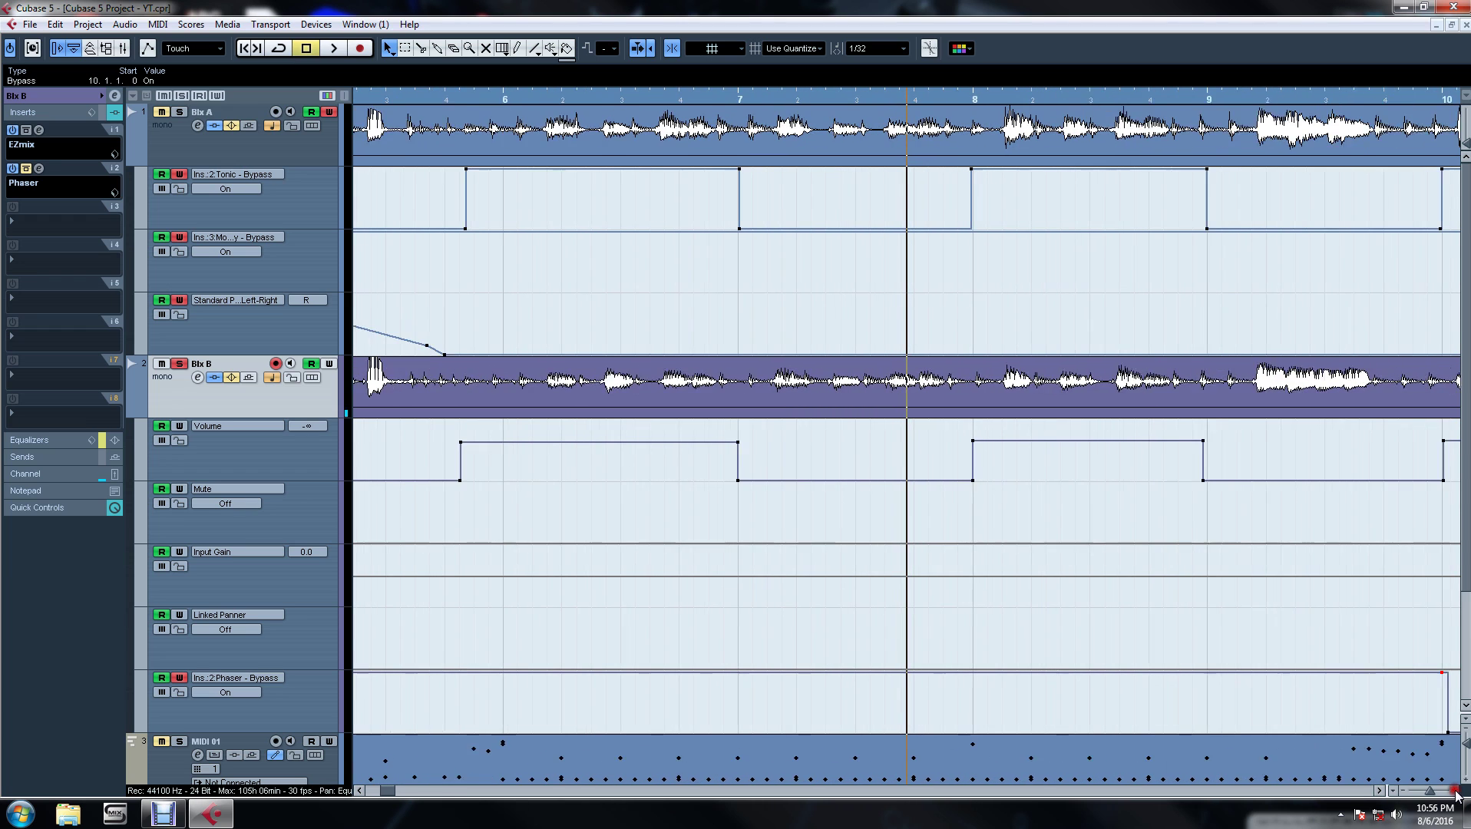
pyautogui.click(1453, 790)
pyautogui.press('space')
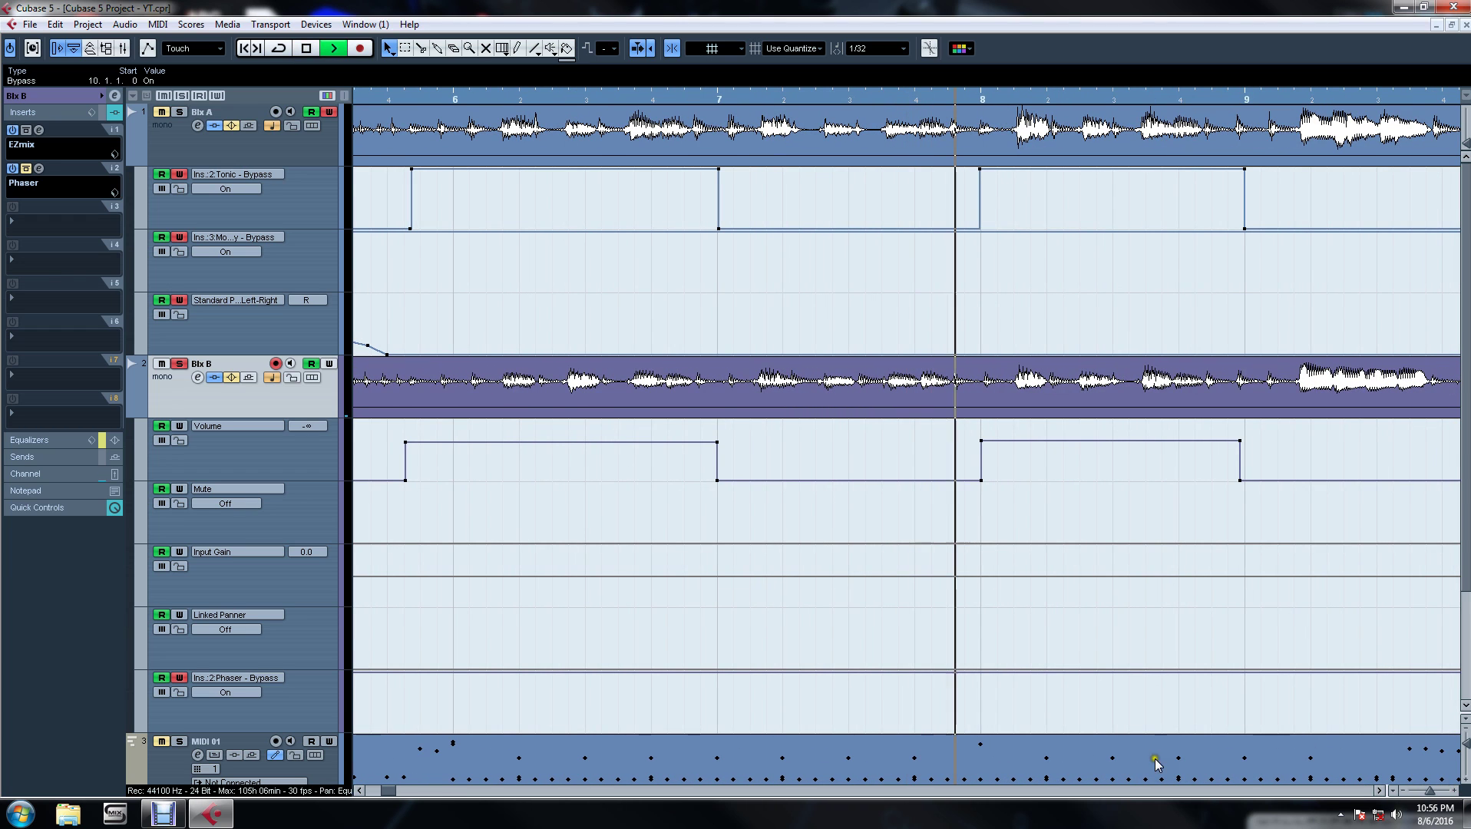
pyautogui.press('space')
pyautogui.click(980, 675)
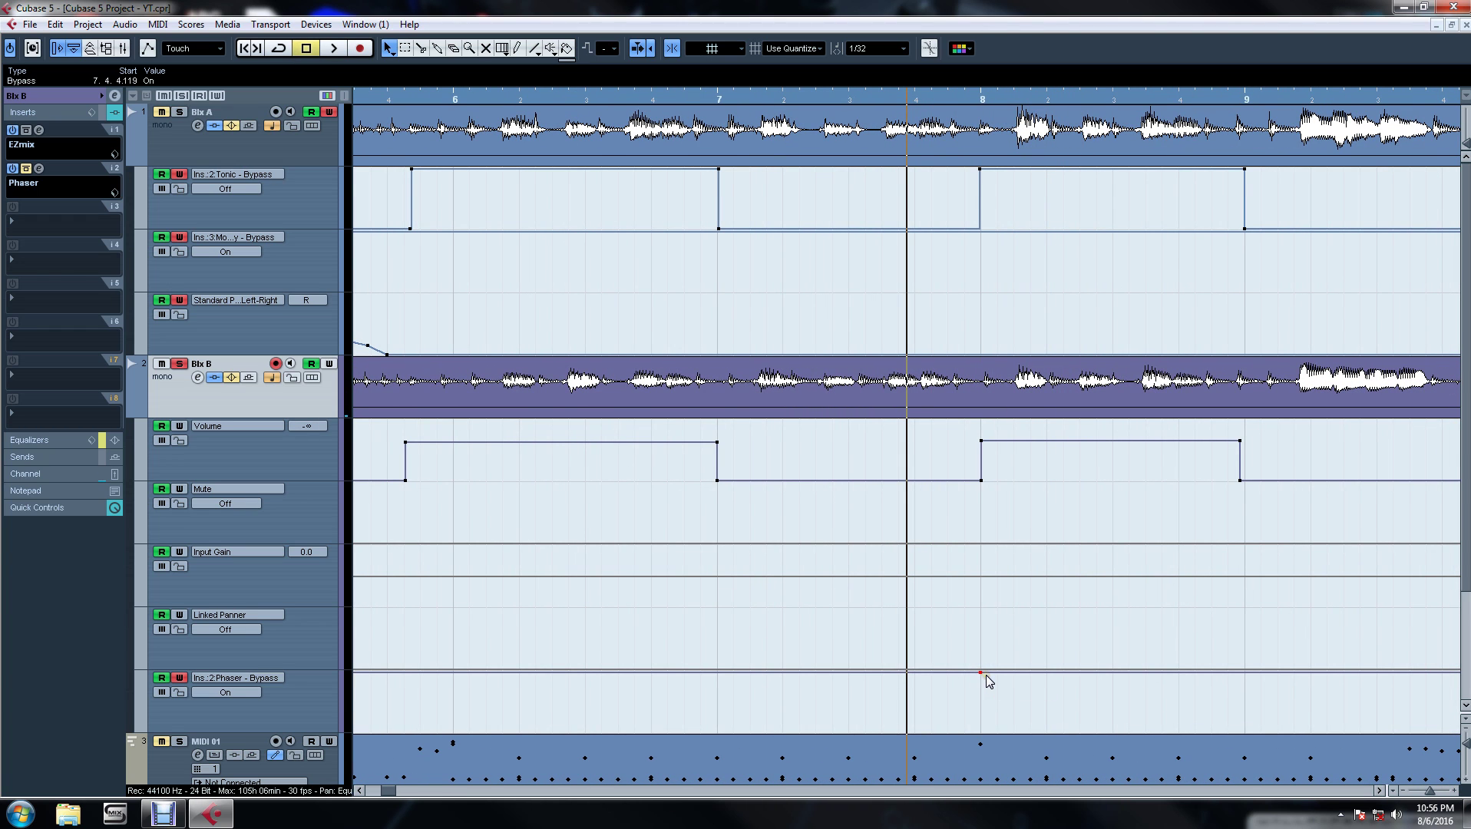
pyautogui.moveTo(987, 675); pyautogui.dragTo(991, 736)
pyautogui.click(990, 709)
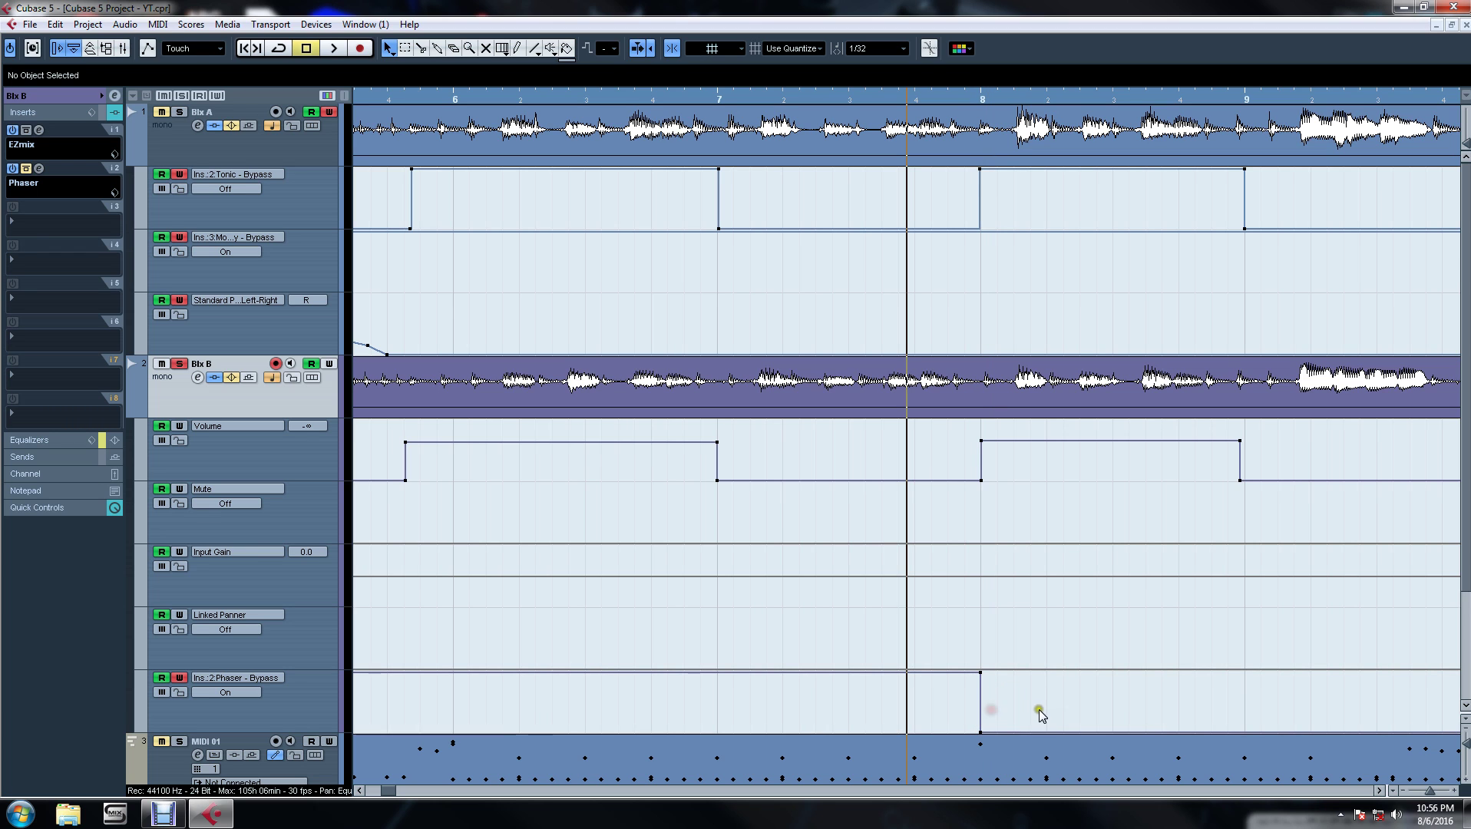
# Switch Blx B's Phaser bypass automation back to On at bar 12 and play from before bar 8.
pyautogui.press('space')
pyautogui.click(1401, 791)
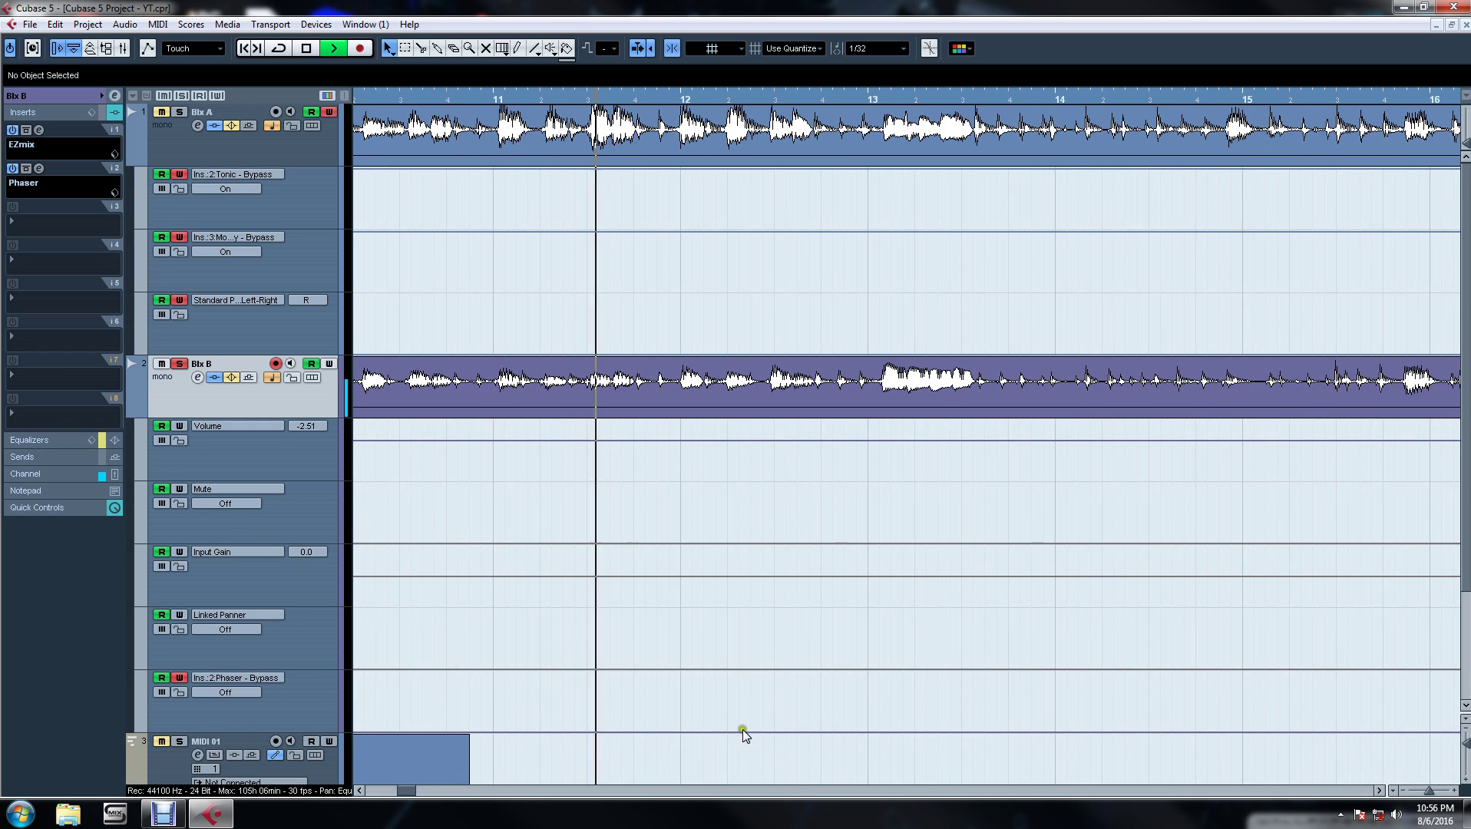
pyautogui.press('space')
pyautogui.click(682, 732)
pyautogui.press('space')
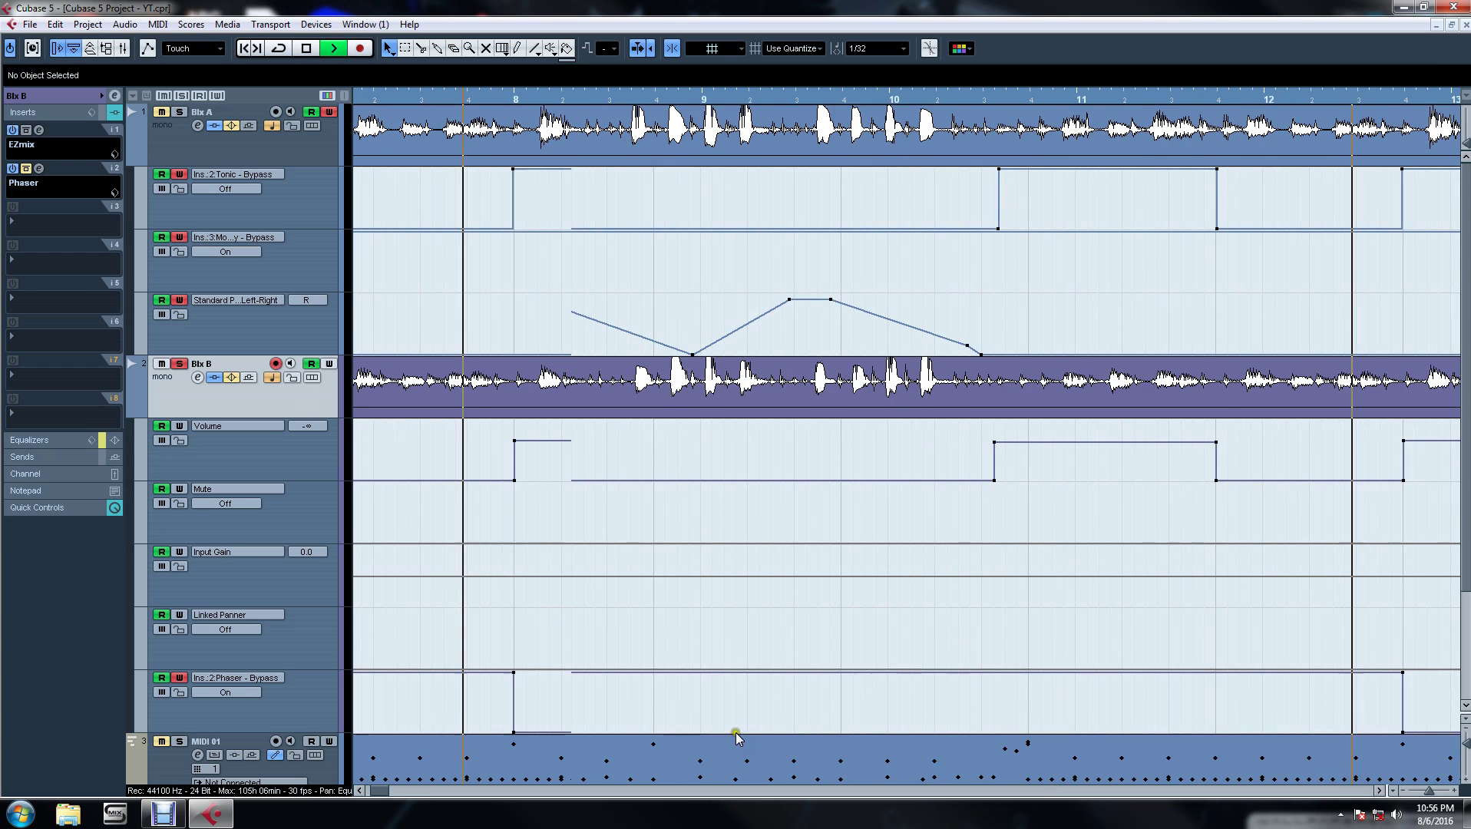
pyautogui.press('space')
pyautogui.click(1264, 733)
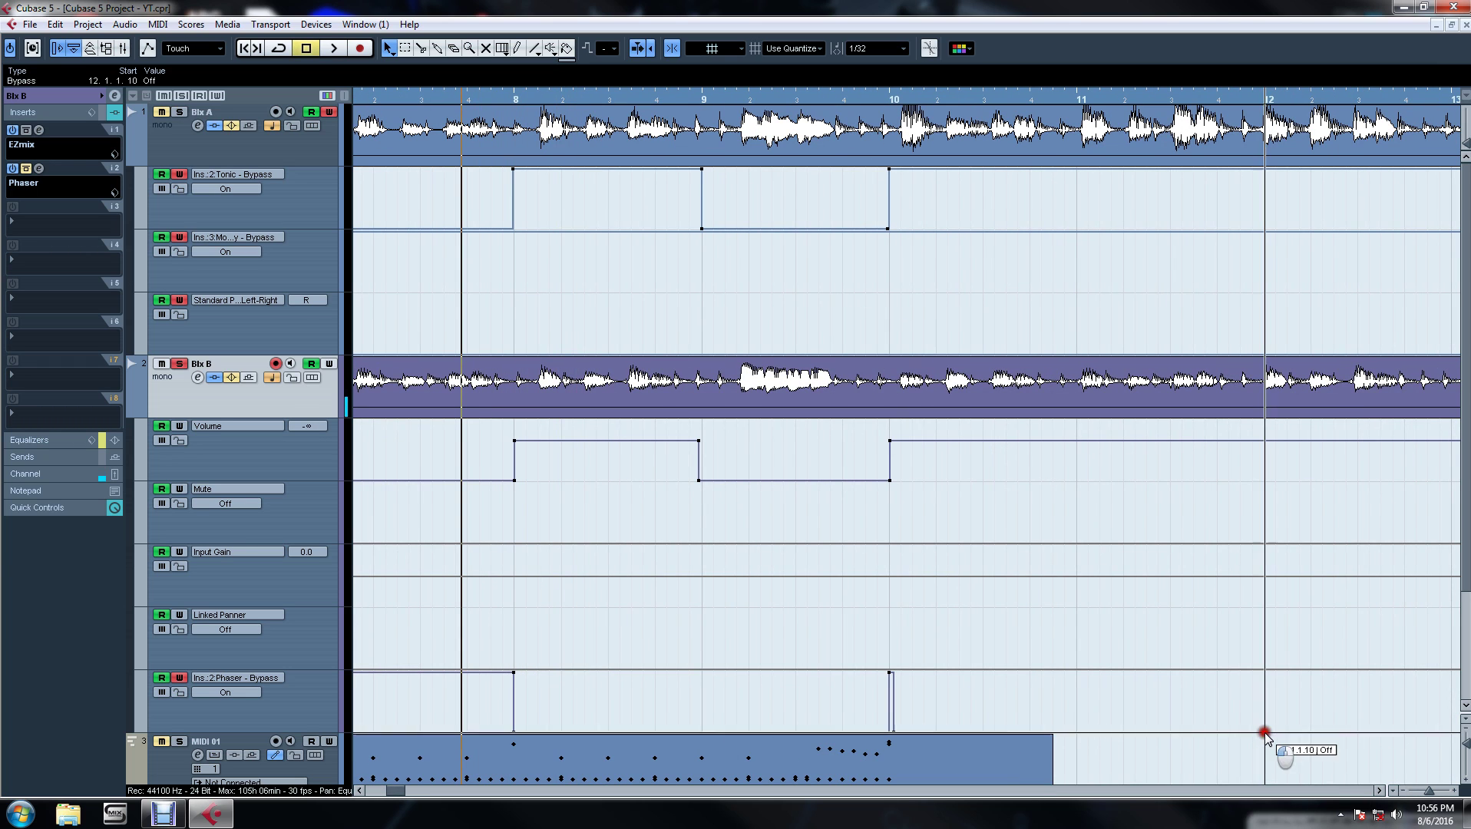
pyautogui.moveTo(1270, 736); pyautogui.dragTo(1253, 672)
pyautogui.press('space')
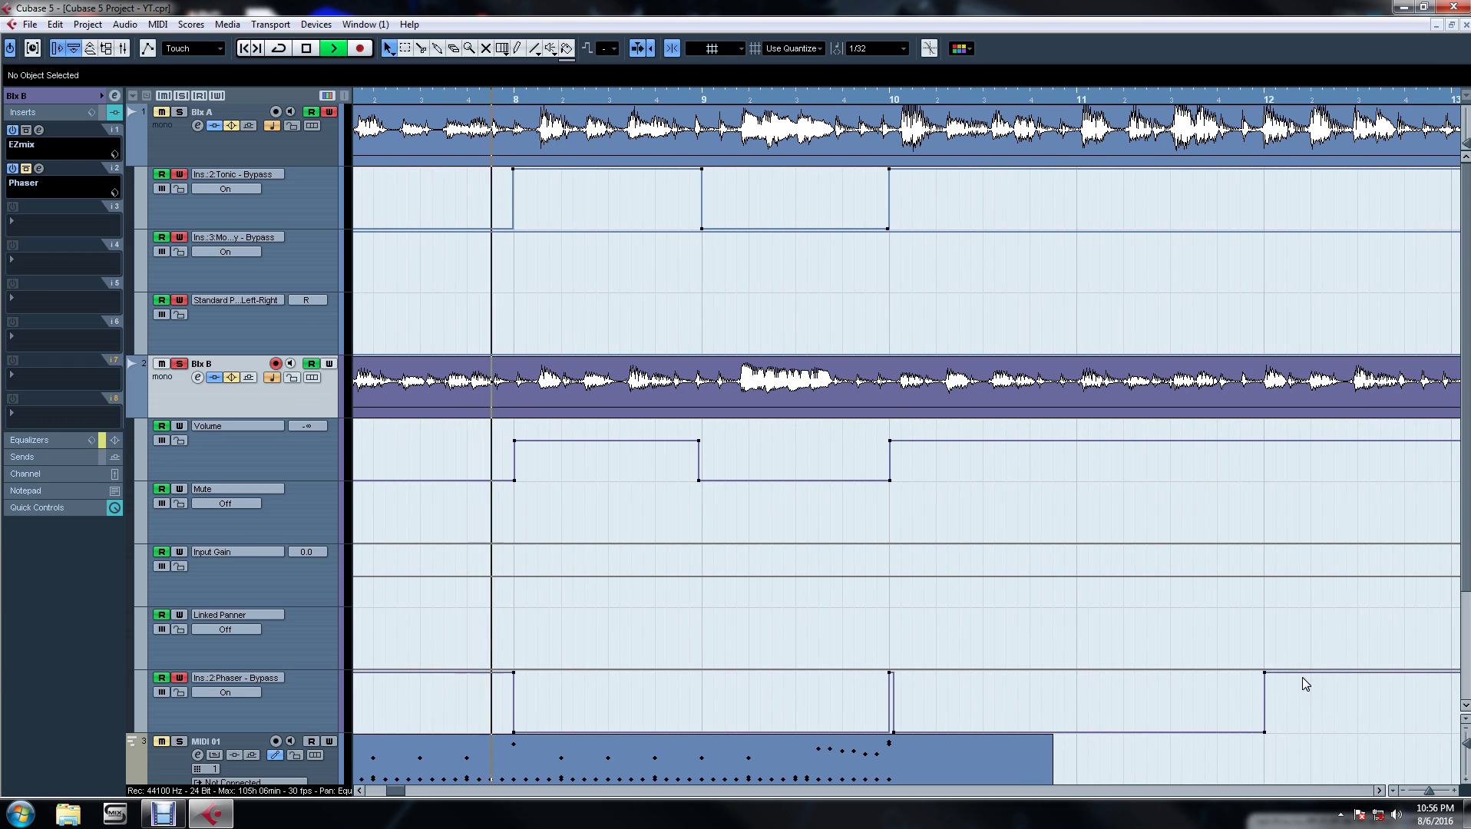
# Delete the stray Phaser bypass On point at bar 10 and switch the bypass Off about a third into bar 13.
pyautogui.click(888, 673)
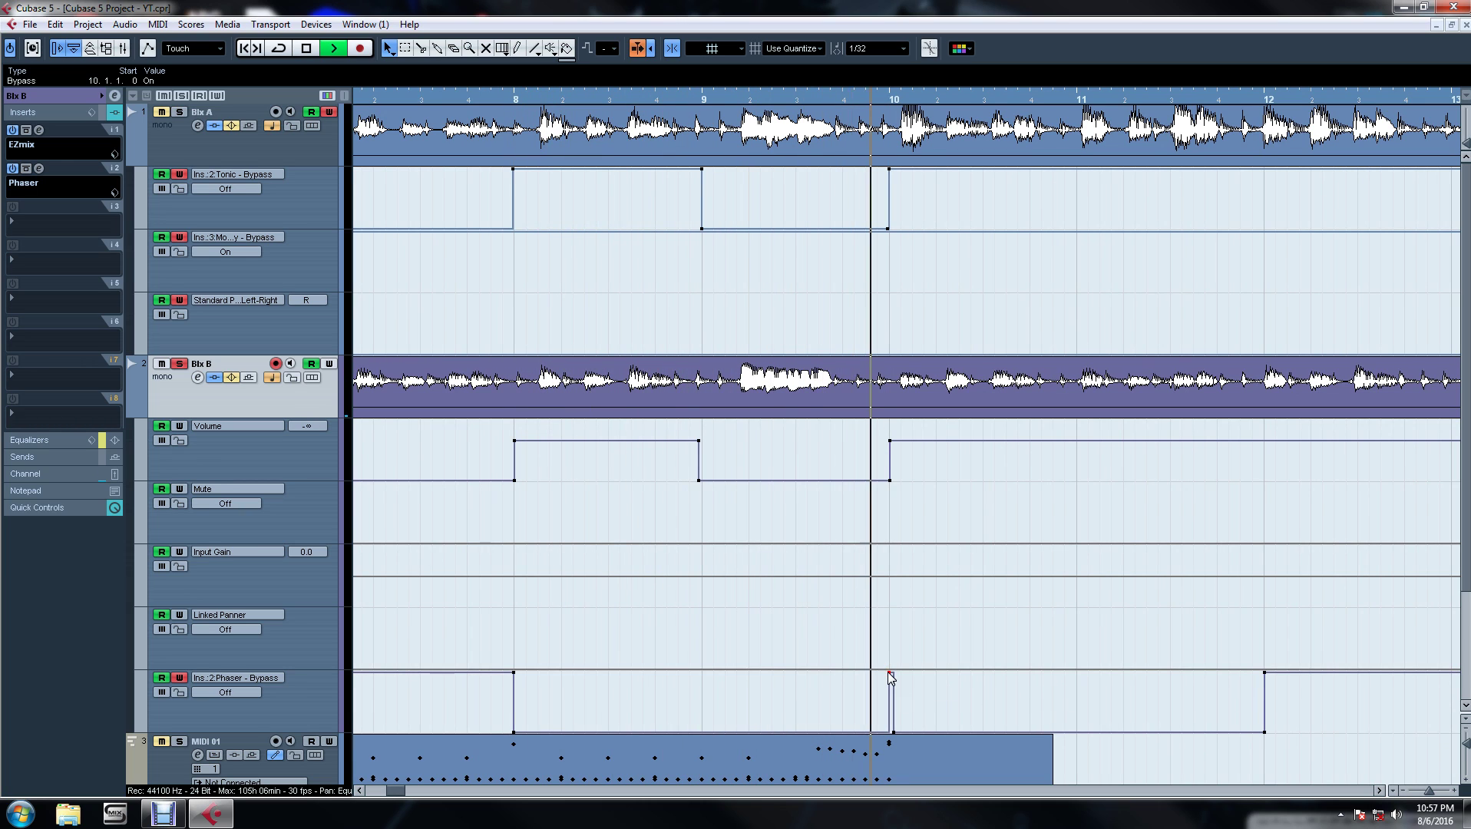
pyautogui.press('Delete')
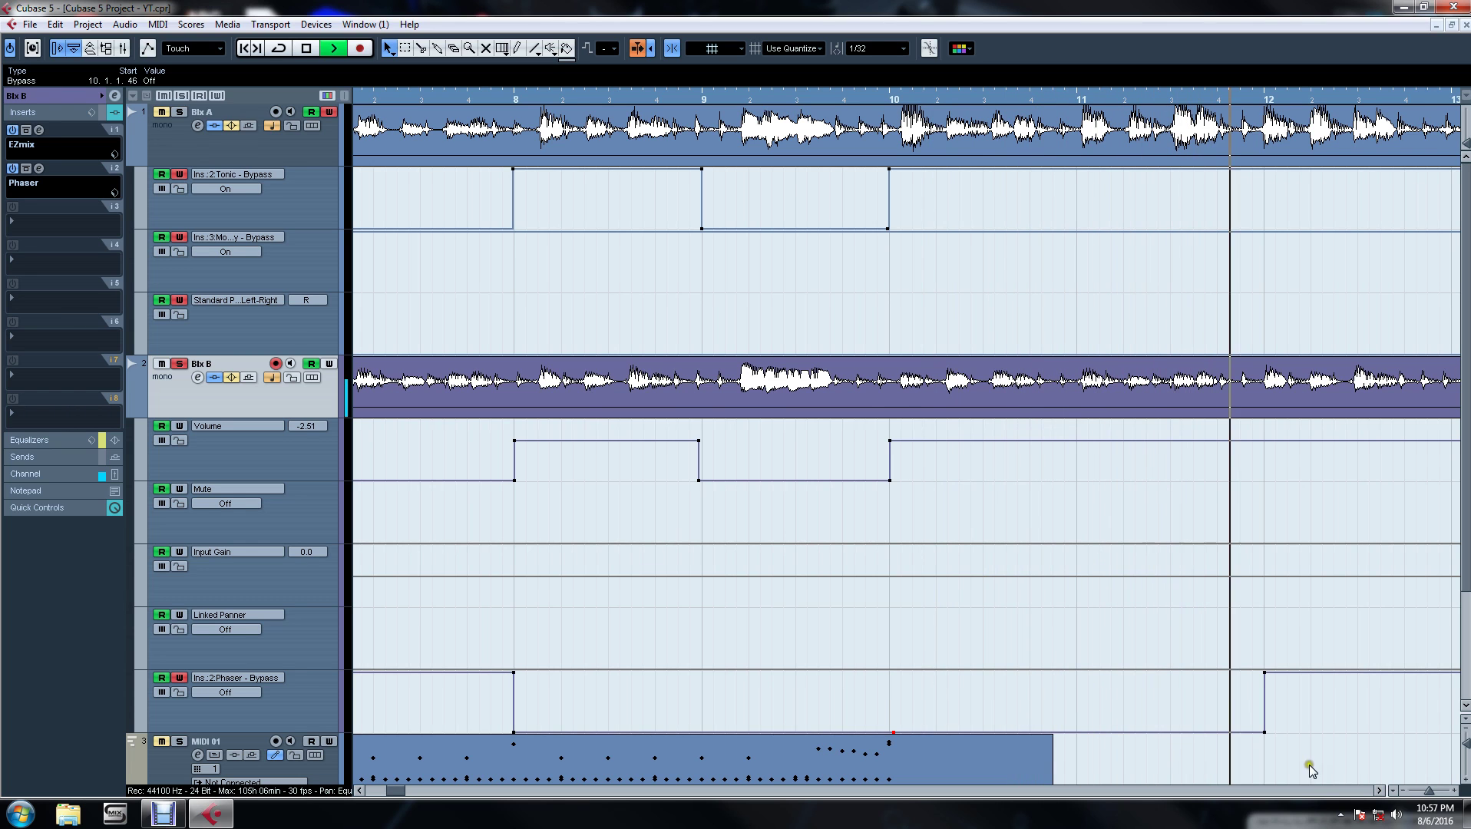
pyautogui.click(1403, 791)
pyautogui.click(1404, 790)
pyautogui.click(1404, 791)
pyautogui.click(1403, 791)
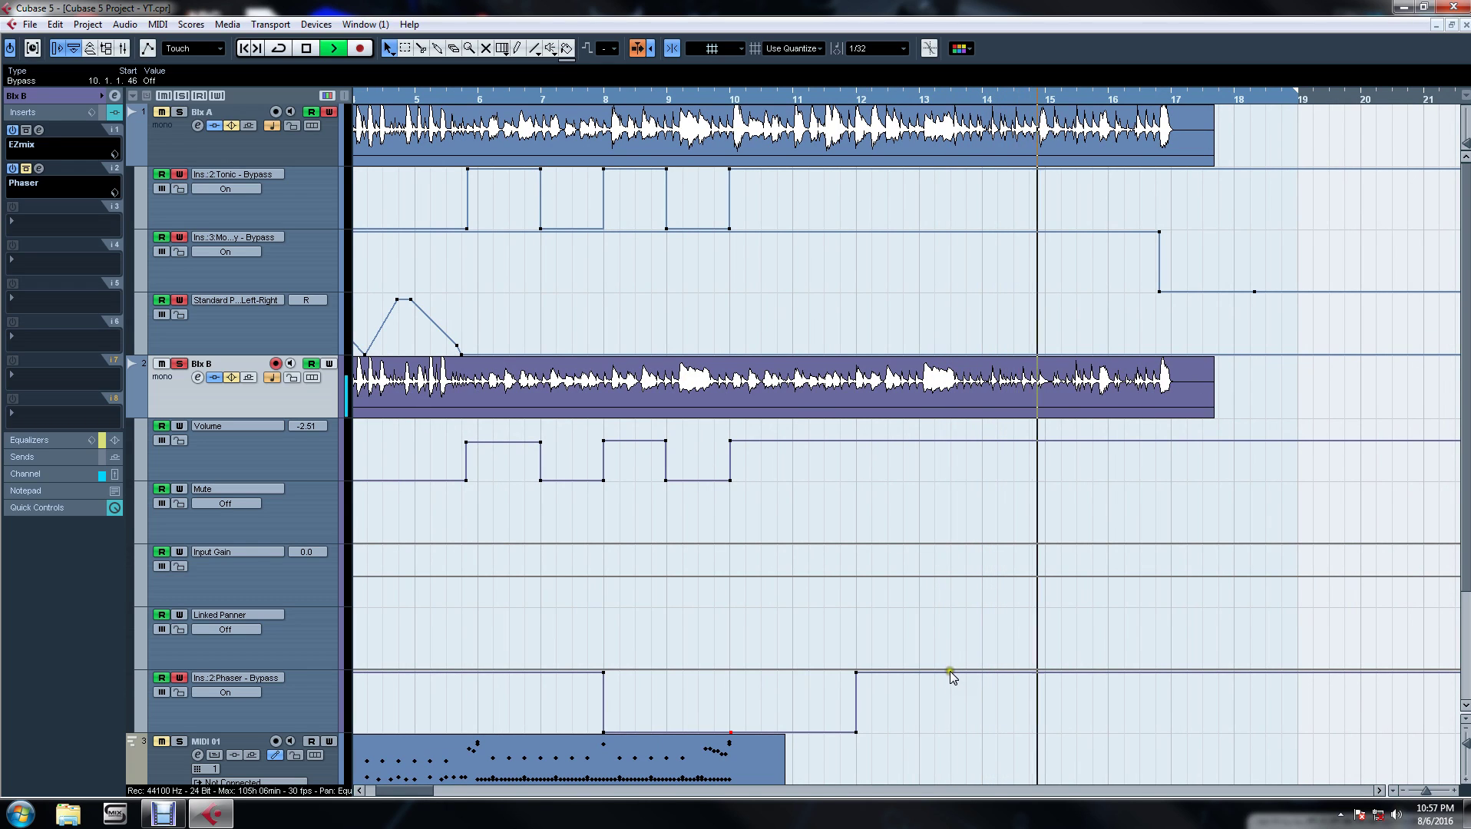
pyautogui.press('space')
pyautogui.moveTo(943, 673); pyautogui.dragTo(941, 722)
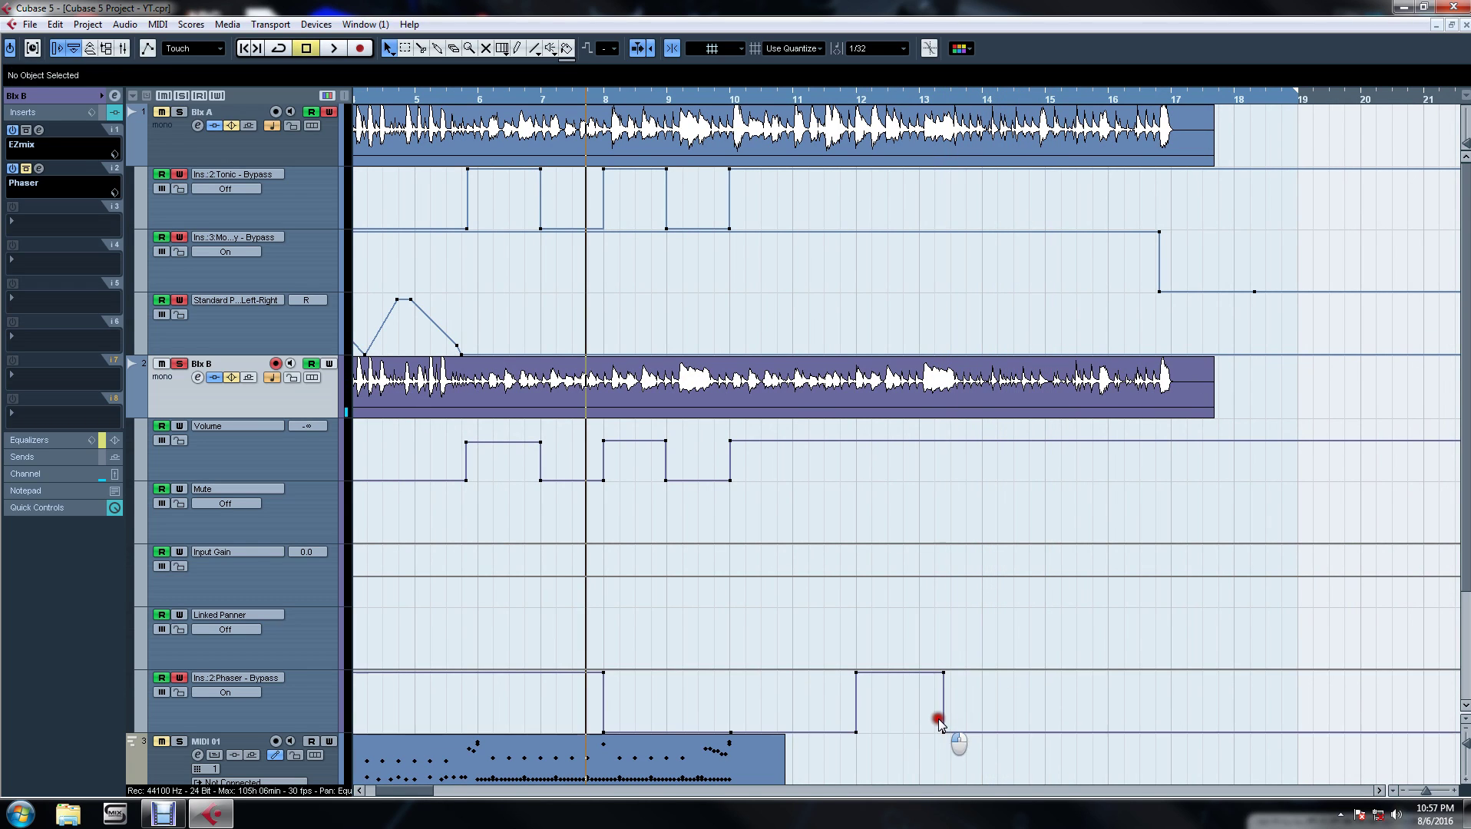
# Play the soloed Blx B from before bar 8 and check the Phaser's bypass state in its editor.
pyautogui.press('space')
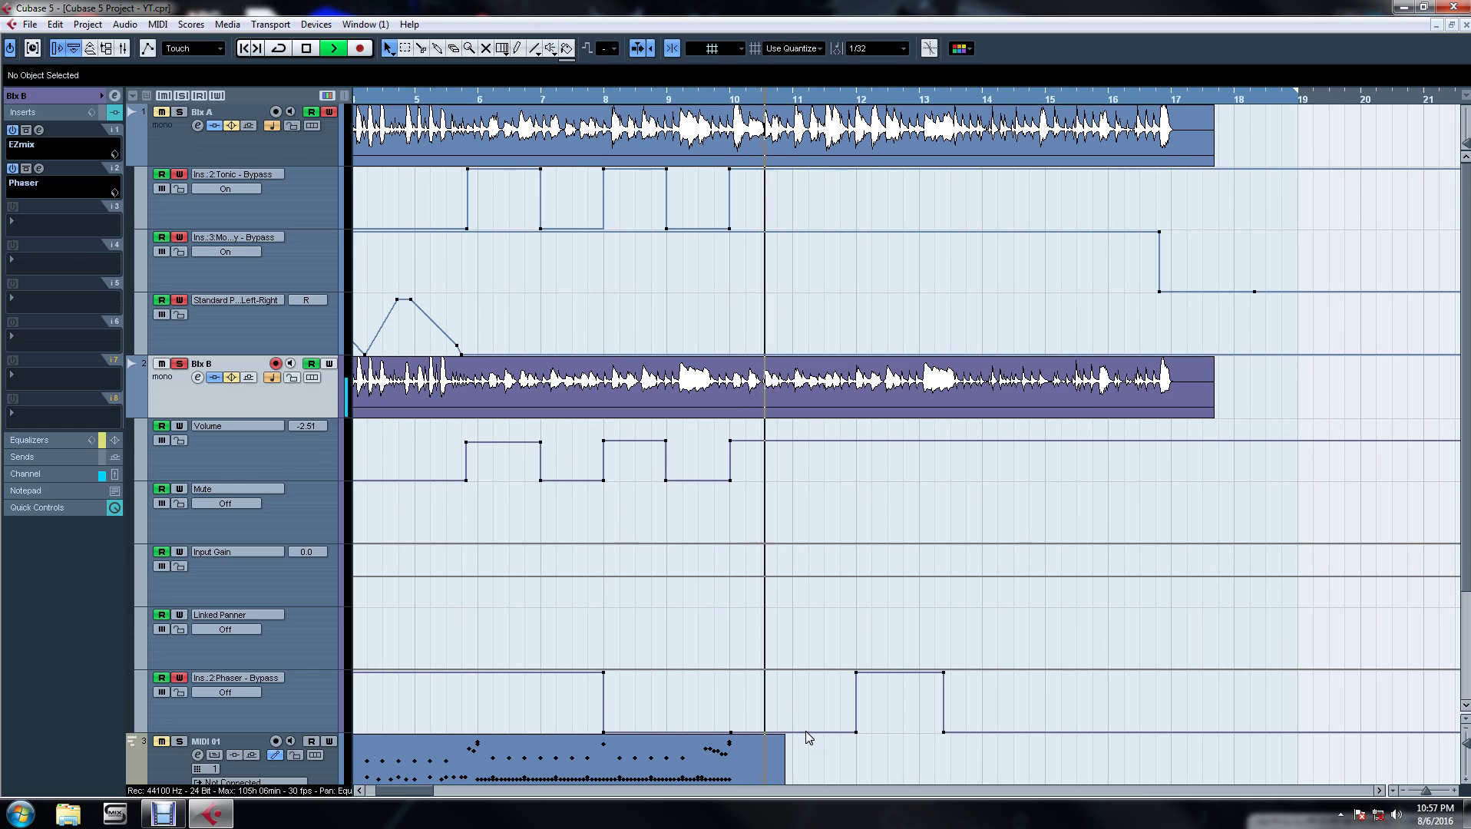
pyautogui.click(41, 169)
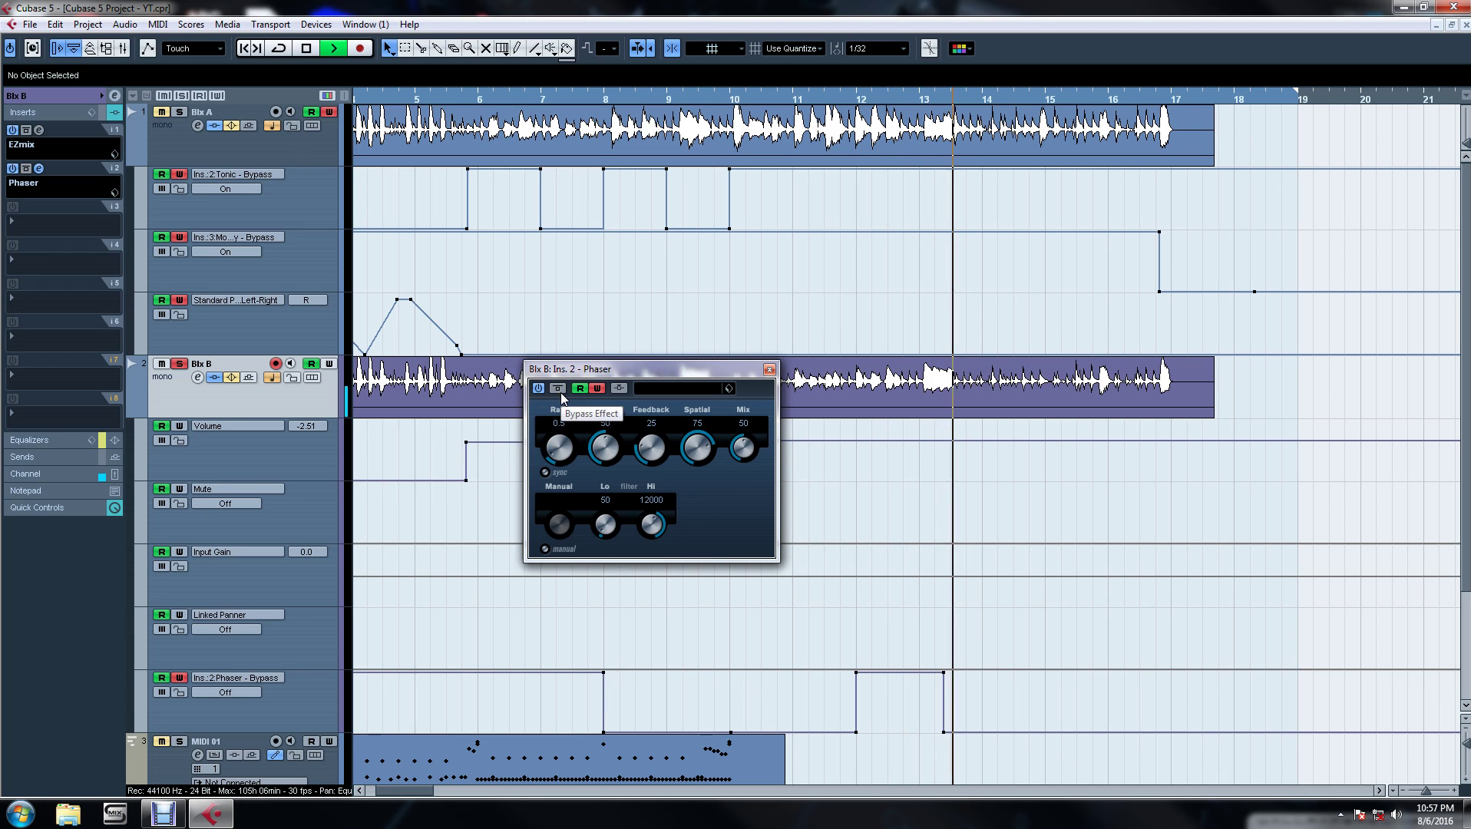
pyautogui.click(768, 371)
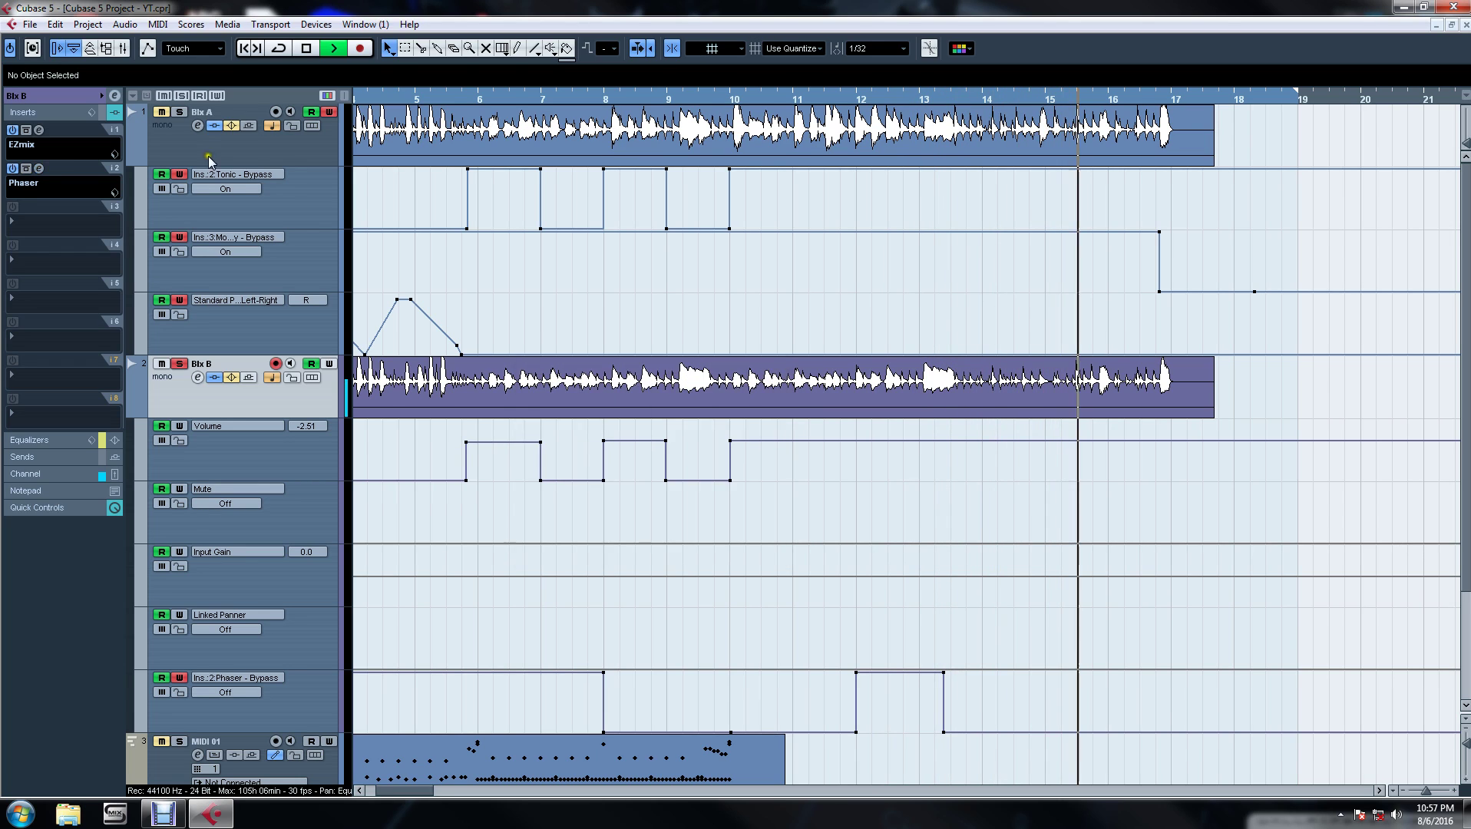
pyautogui.press('space')
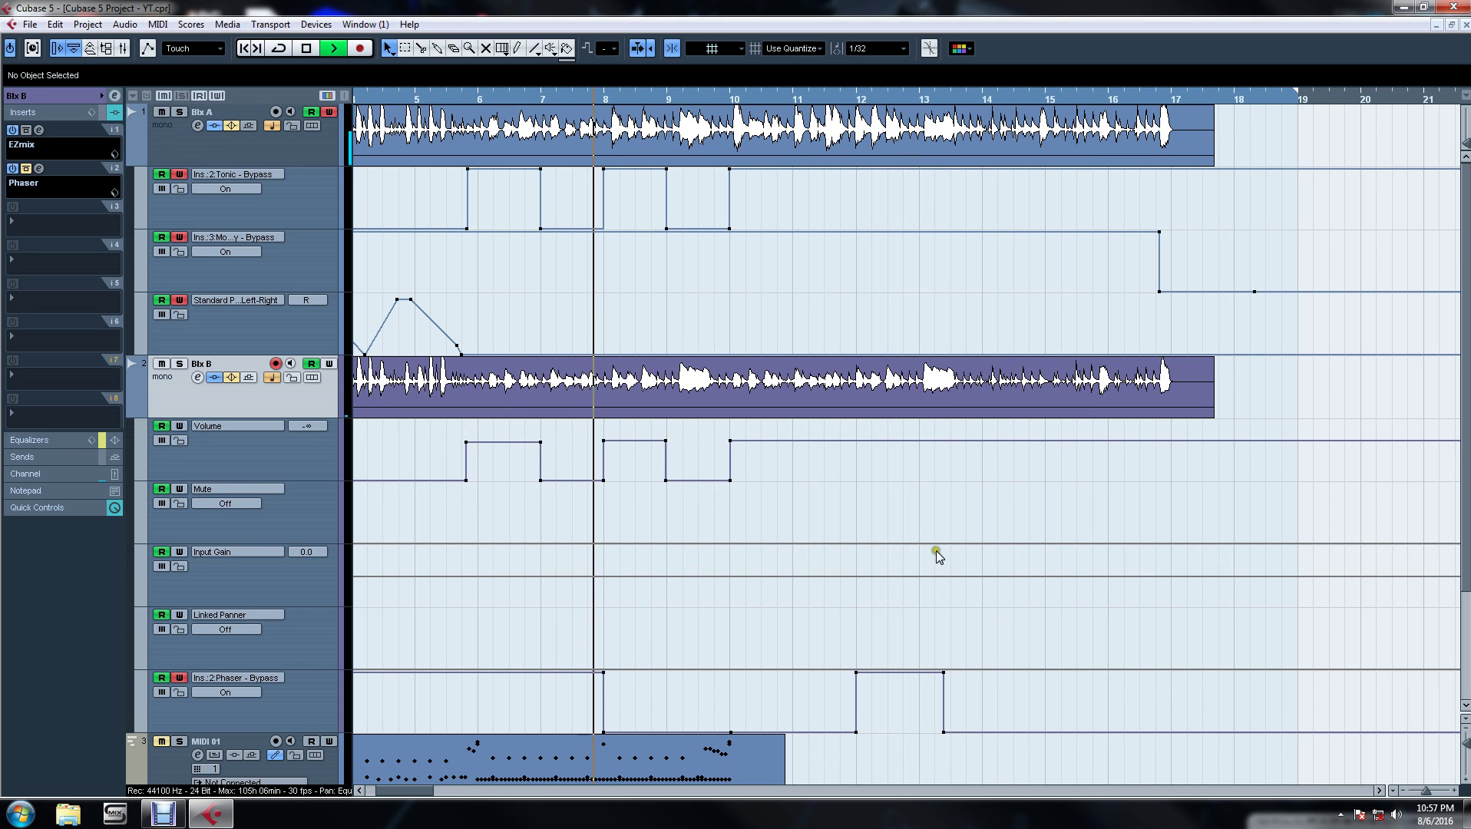
# Return to the project start and play the unsoloed mix with the whole arrangement in view.
pyautogui.click(1402, 792)
pyautogui.click(1402, 791)
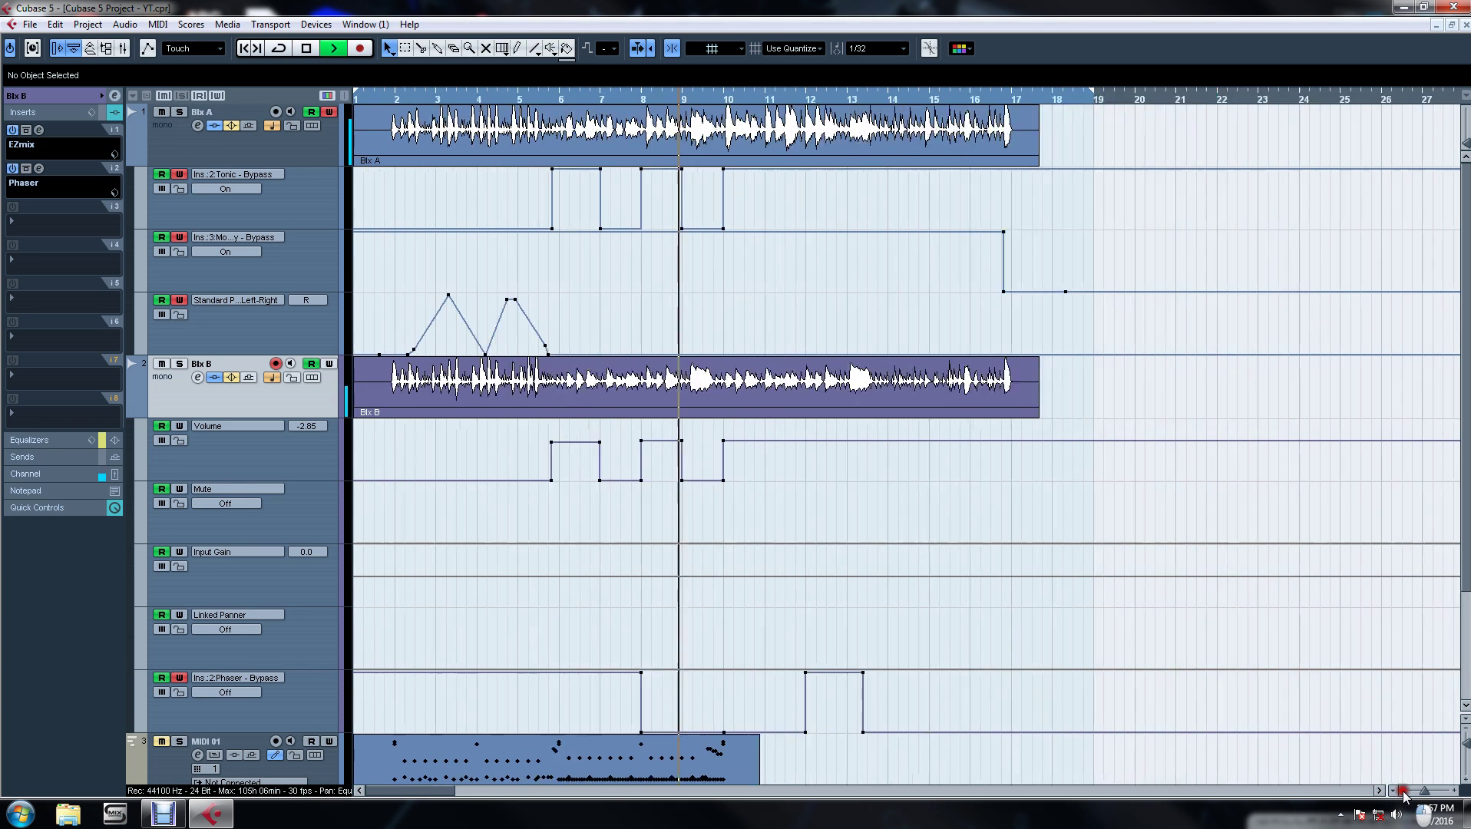
pyautogui.click(1402, 792)
pyautogui.click(1402, 791)
pyautogui.press('space')
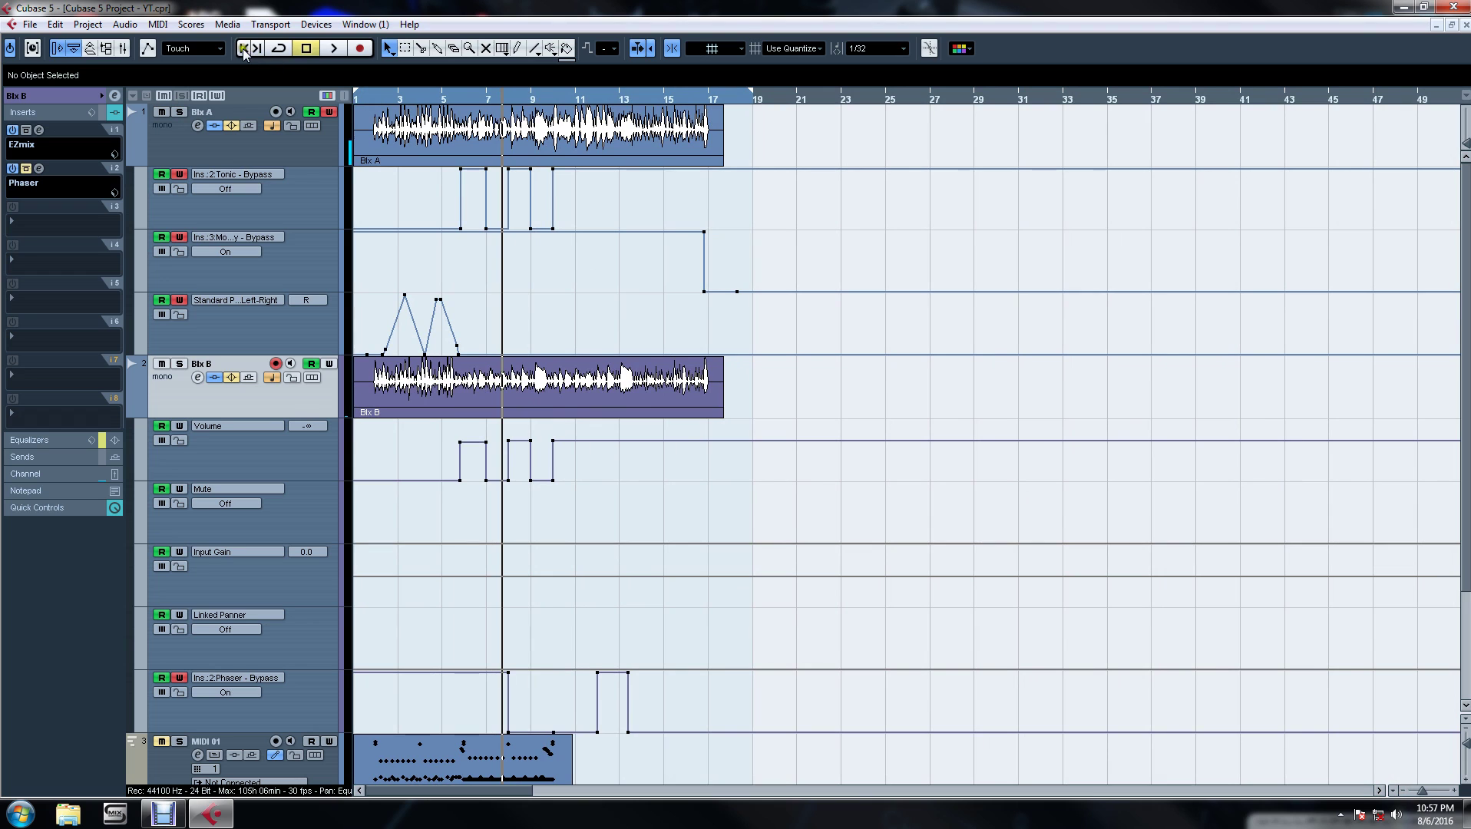
pyautogui.click(243, 48)
pyautogui.click(1452, 791)
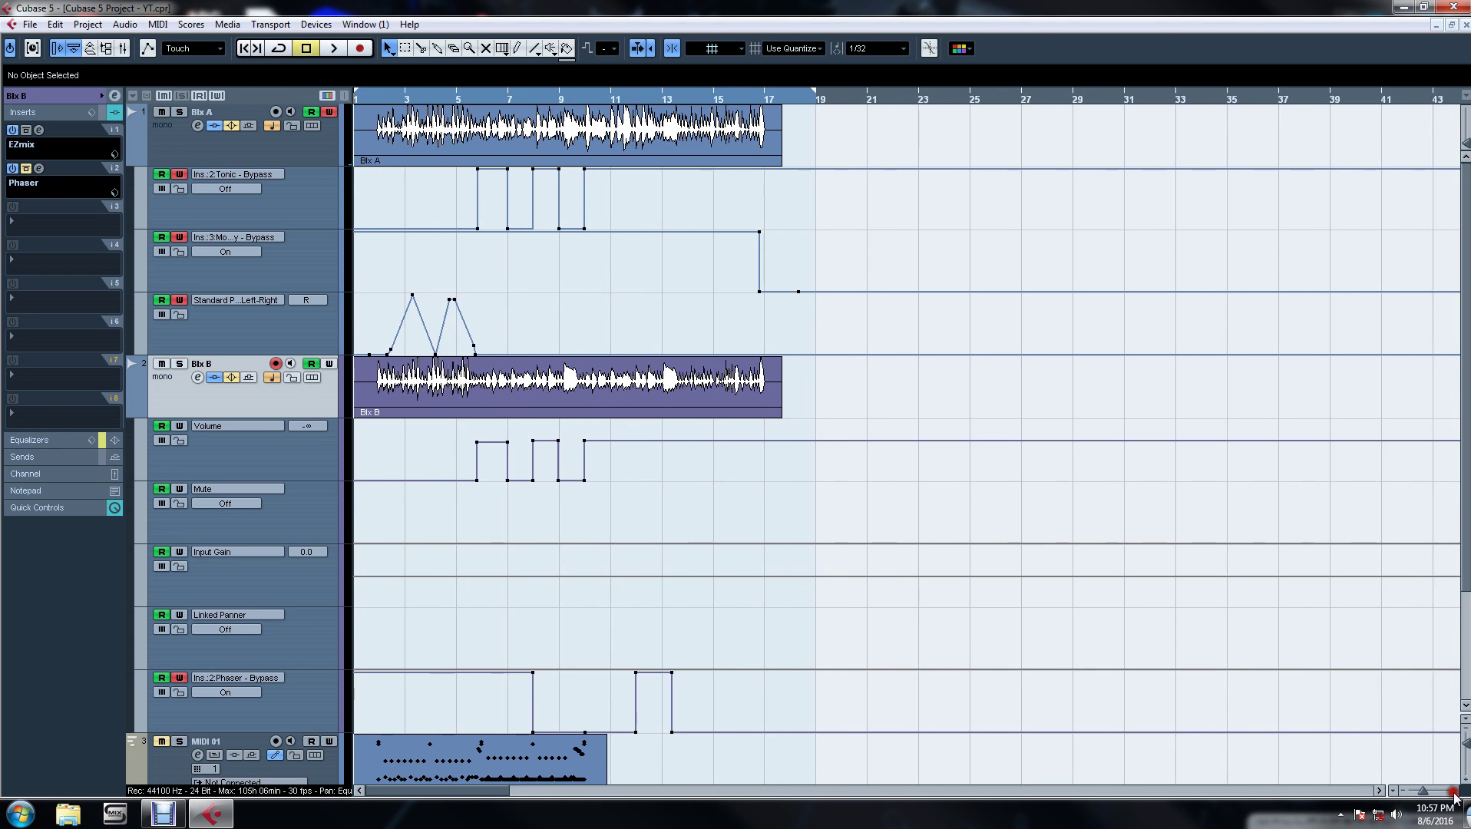
pyautogui.click(1452, 791)
pyautogui.click(1452, 792)
pyautogui.click(1453, 792)
pyautogui.click(1452, 792)
pyautogui.press('space')
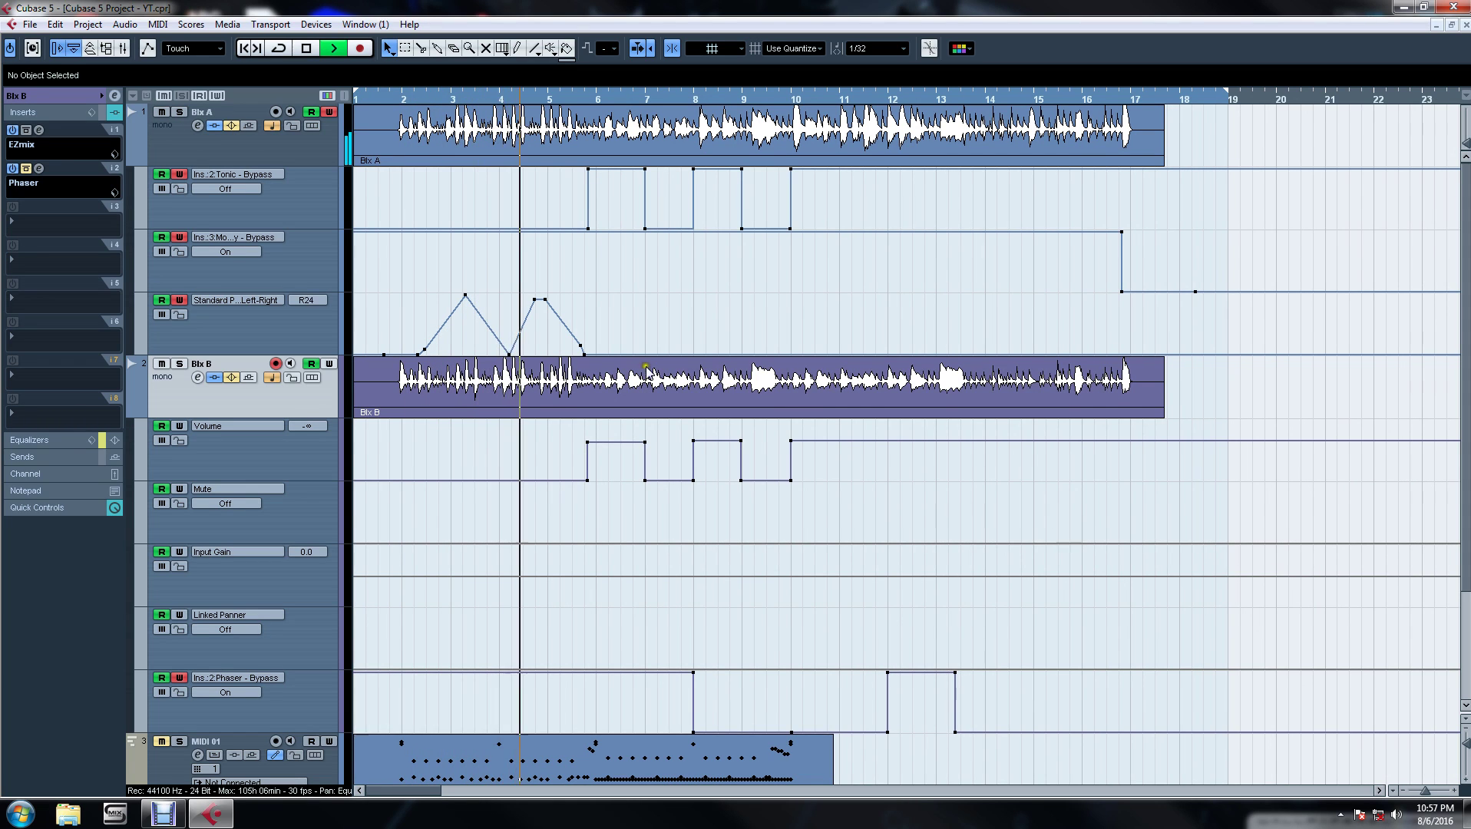
# Show the Mixer with the Phaser, MonoDelay and Tonic editors arranged side by side during playback.
pyautogui.click(122, 48)
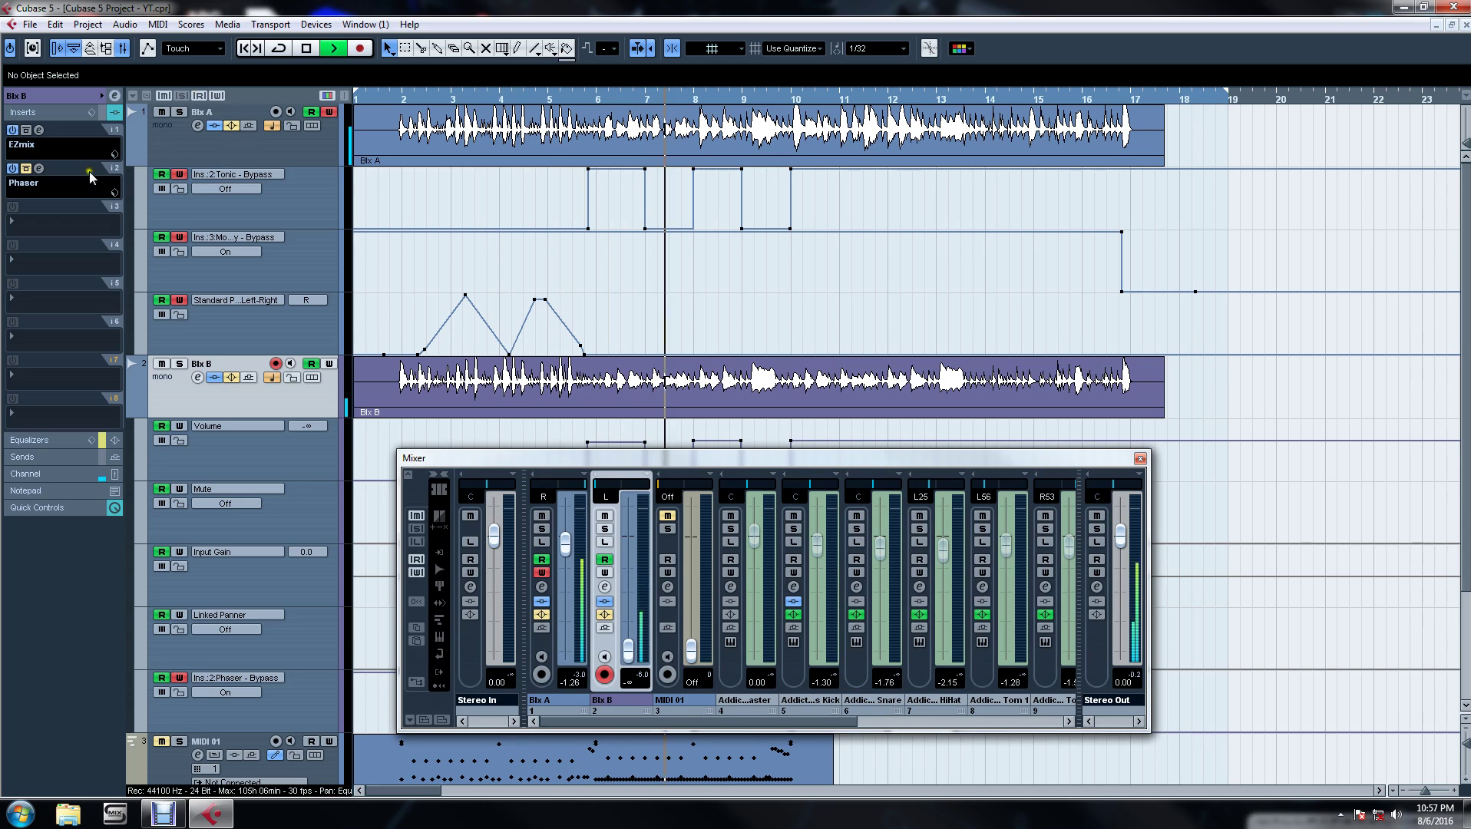
pyautogui.click(40, 169)
pyautogui.click(176, 172)
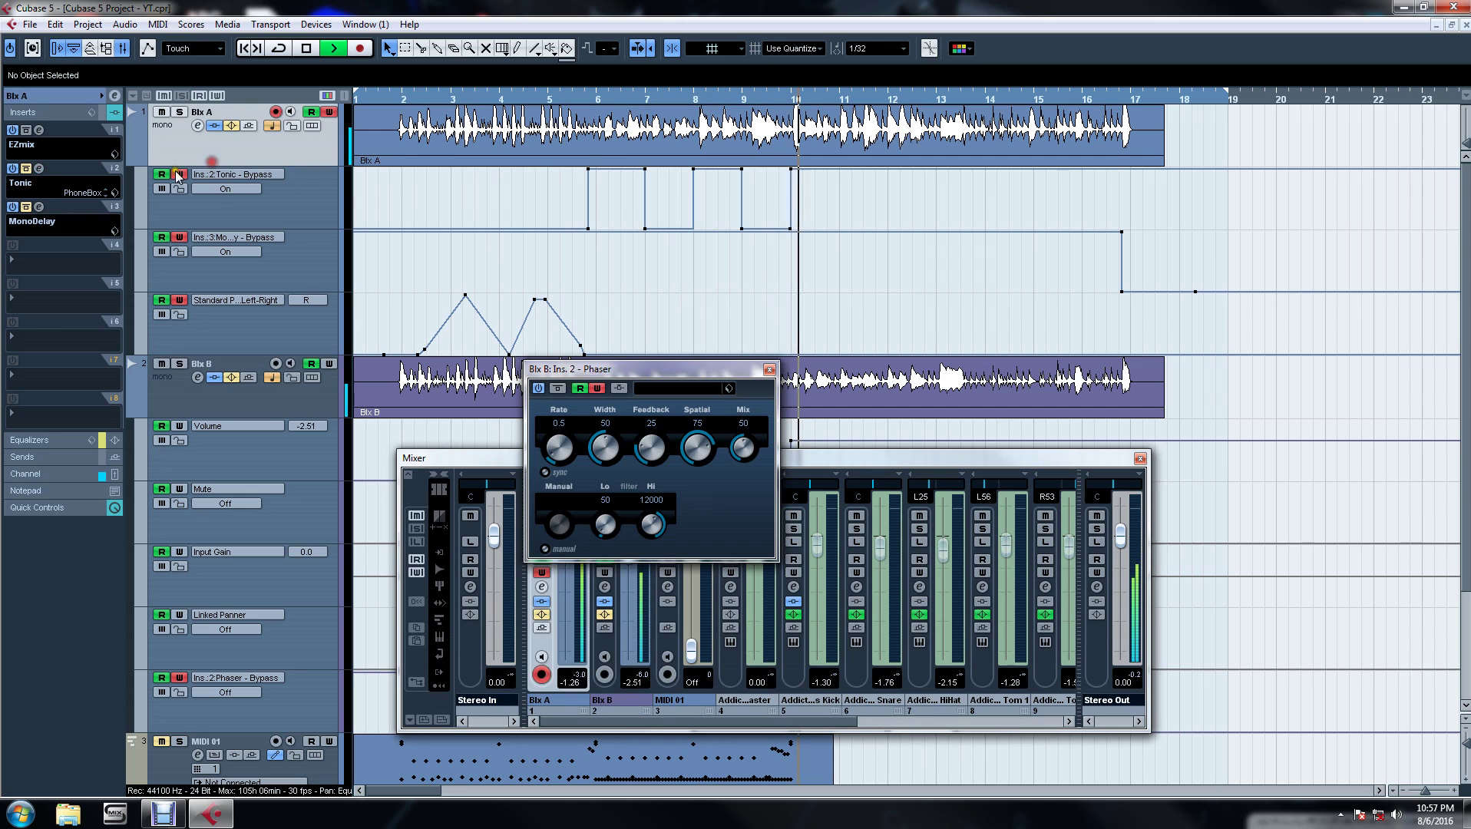
pyautogui.click(39, 207)
pyautogui.click(39, 168)
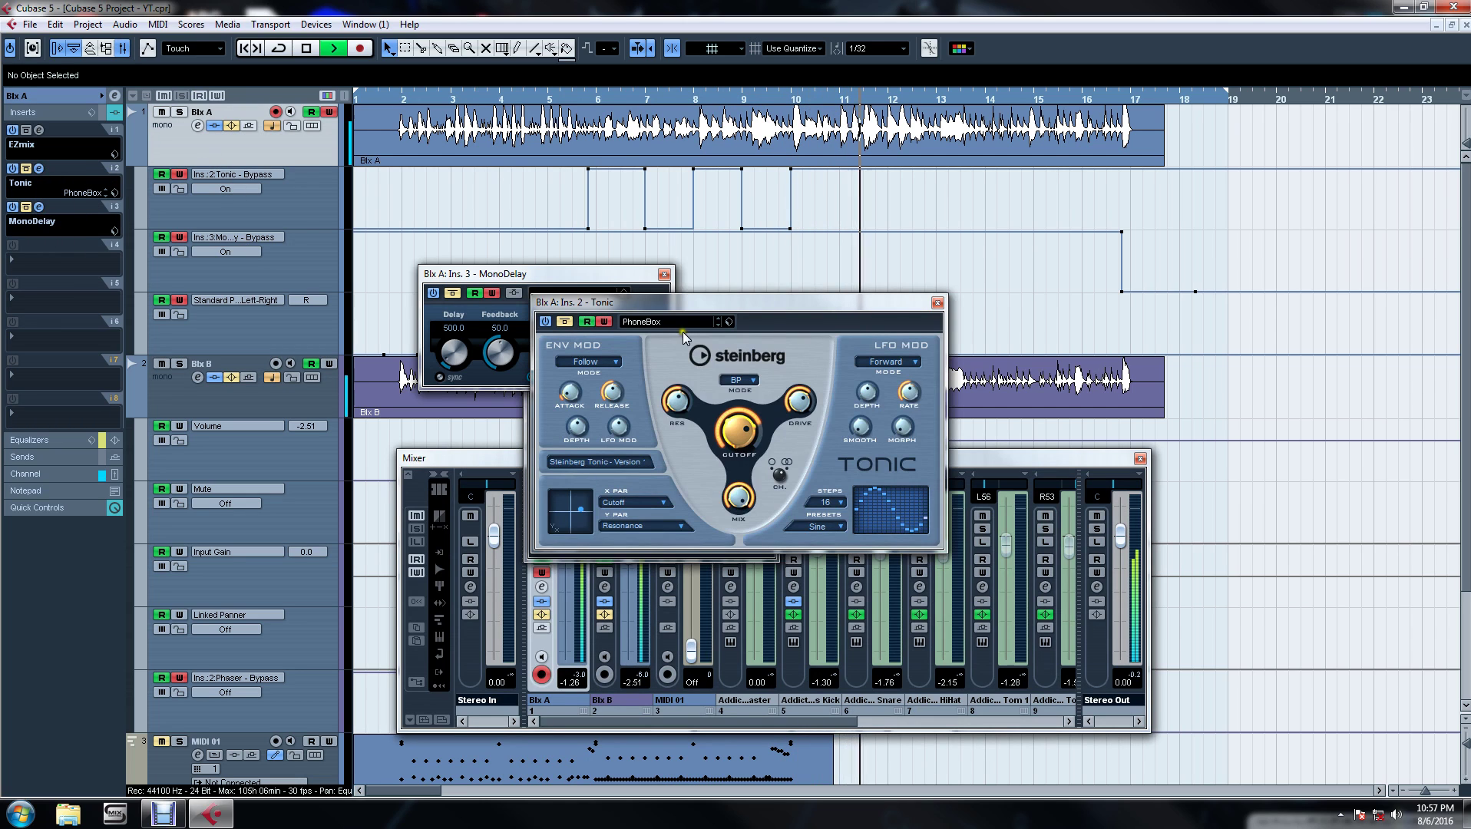
pyautogui.moveTo(657, 299); pyautogui.dragTo(927, 268)
pyautogui.moveTo(587, 269); pyautogui.dragTo(432, 271)
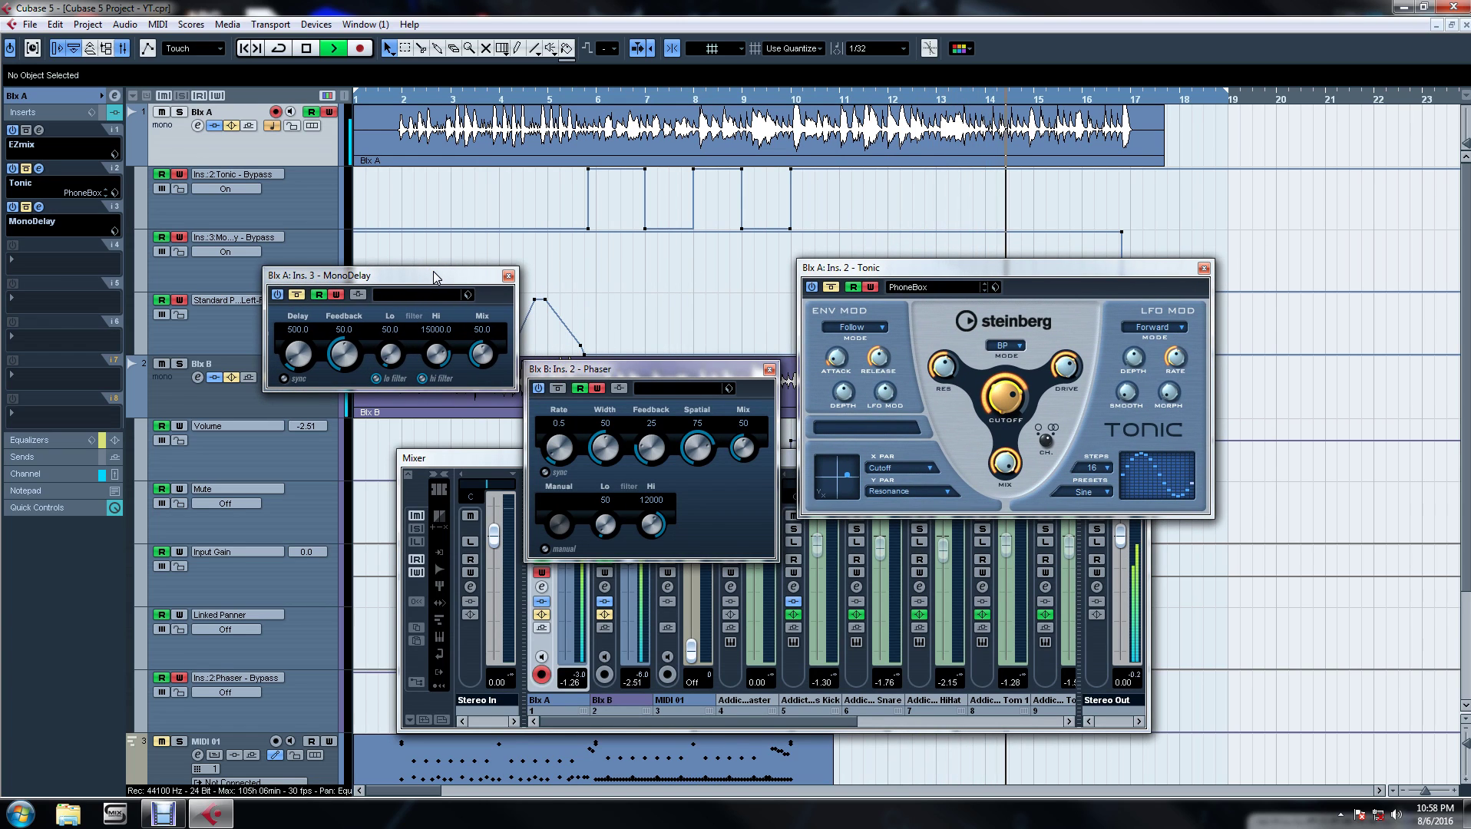
# Select the Blx B track and replay the arrangement to watch its automation in the Mixer and plug-in editors.
pyautogui.click(164, 398)
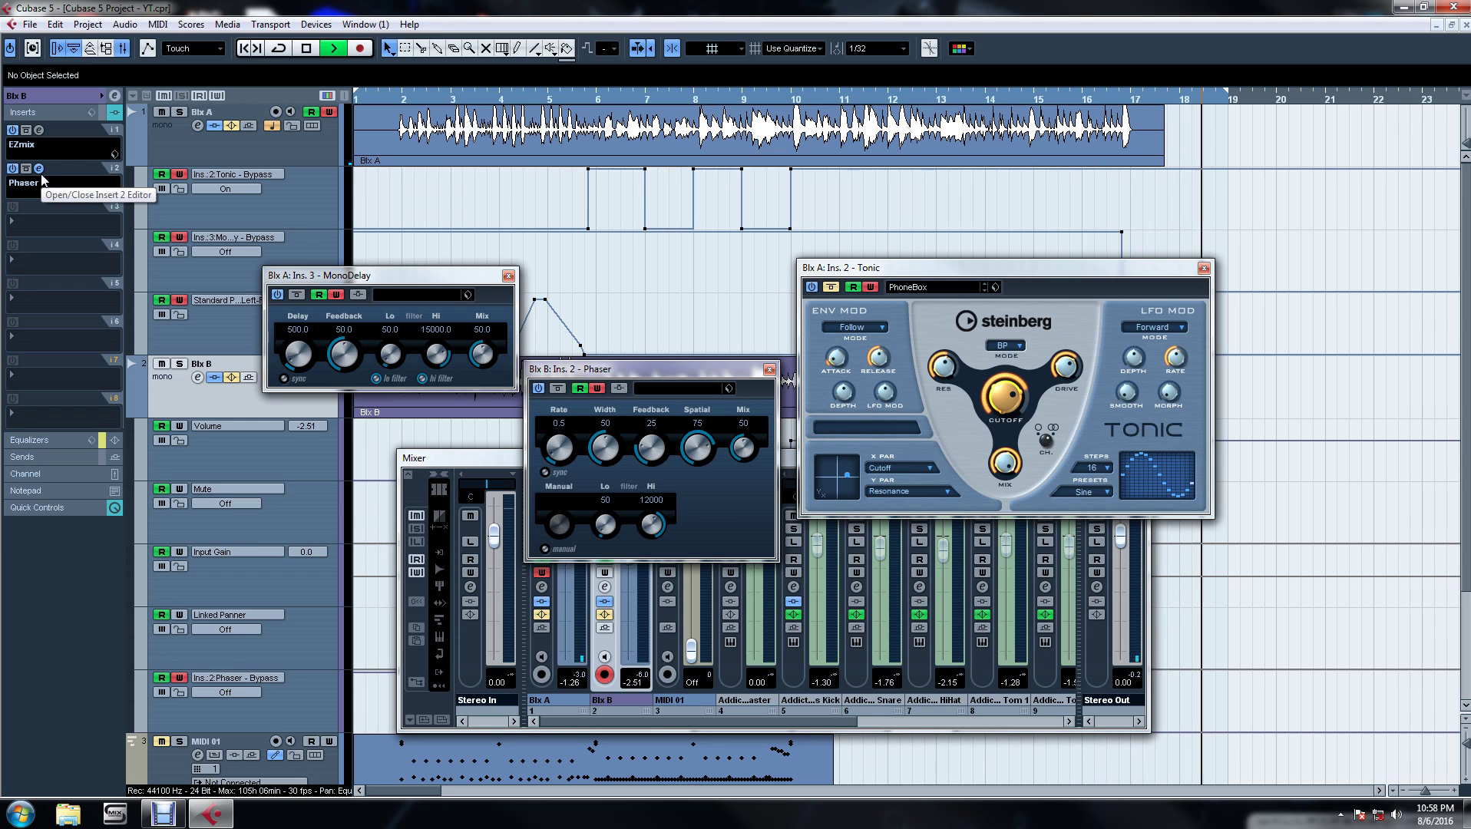
pyautogui.press('space')
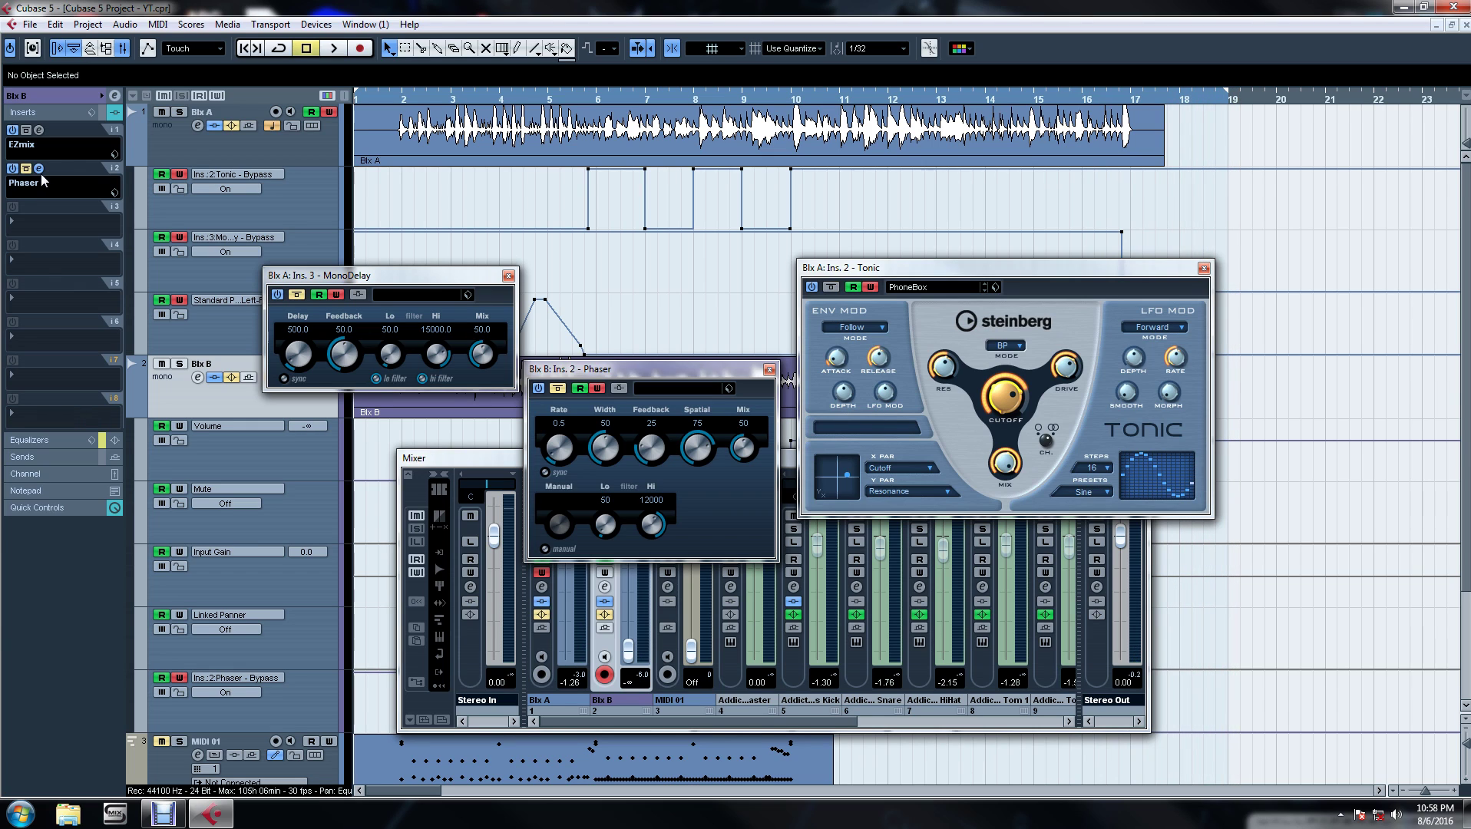
pyautogui.press('space')
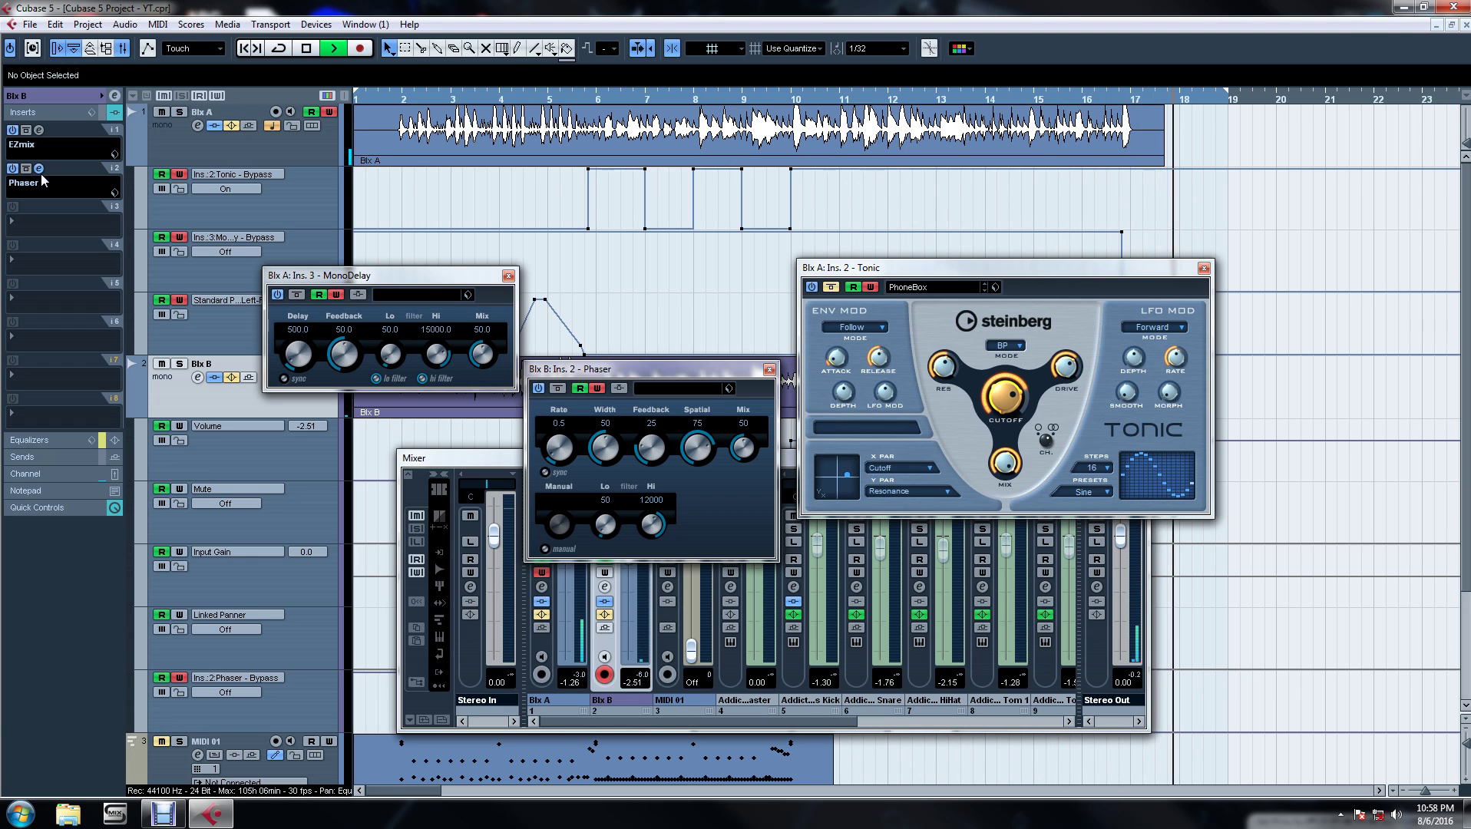
pyautogui.press('space')
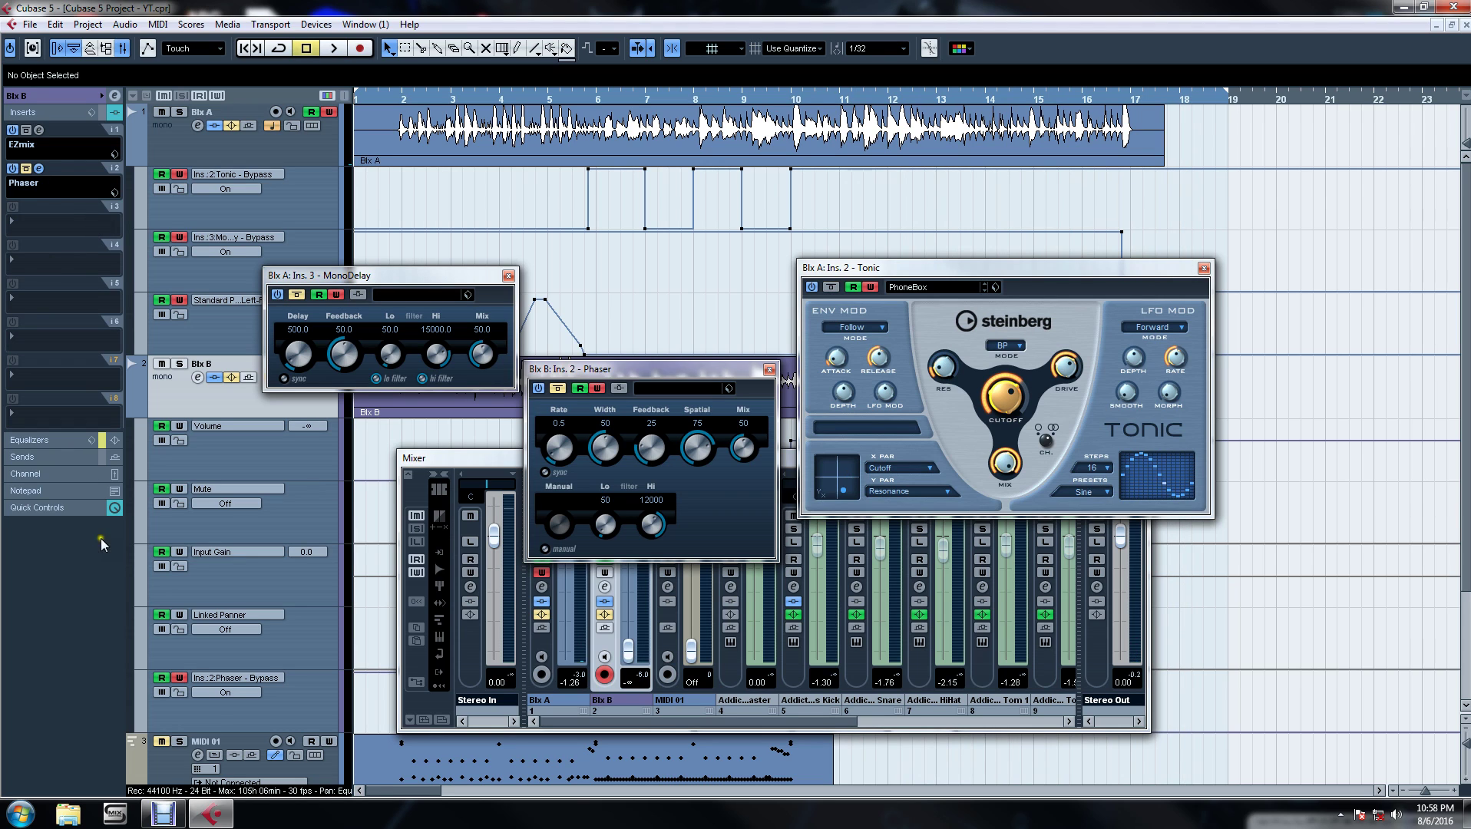
pyautogui.click(167, 805)
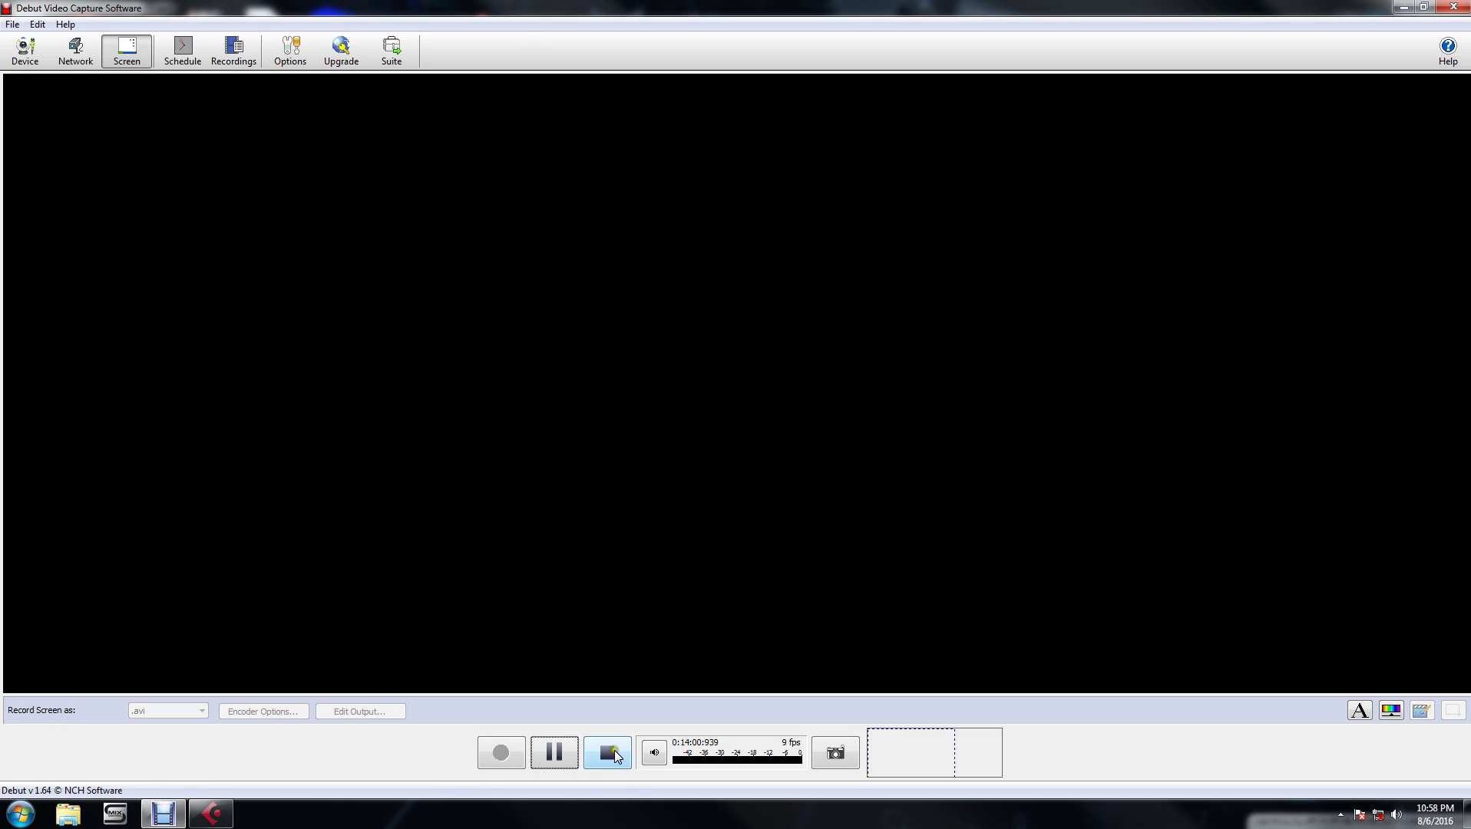